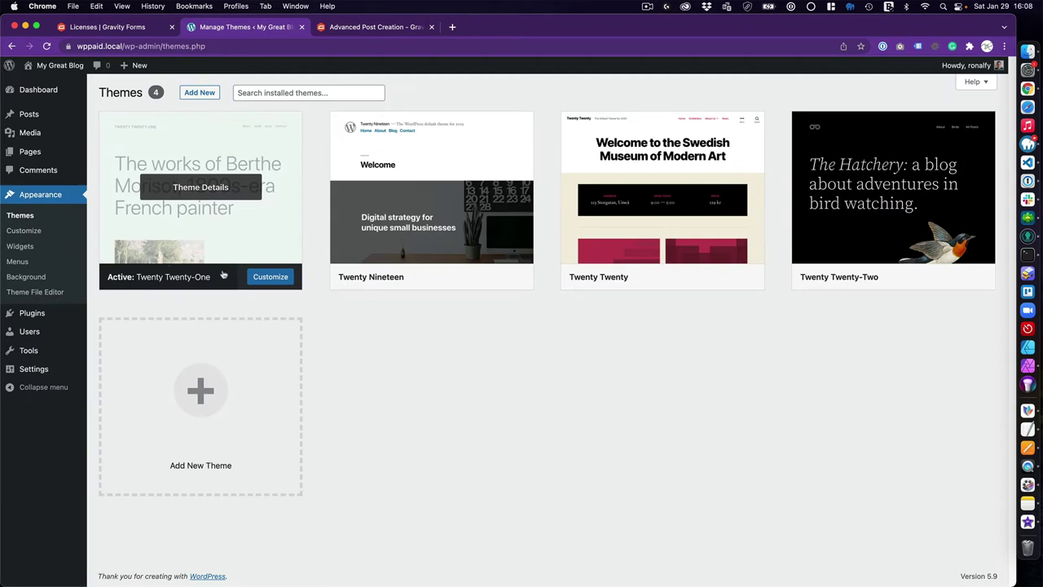
Switch to the Gravity Forms Your Downloads page listing Gravity Forms 2.5.16.1 and its add-ons
{"action": "mouse_move", "coordinate": [57, 317]}
{"action": "left_click", "coordinate": [131, 33]}
{"action": "scroll", "coordinate": [294, 266], "scroll_direction": "up", "scroll_amount": 1}
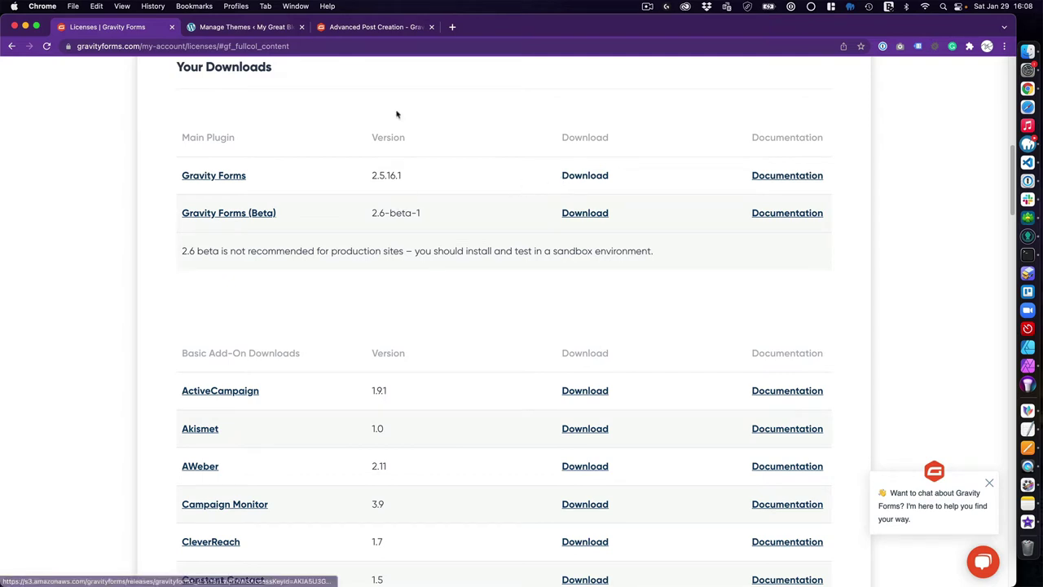
Return to the WordPress admin Themes screen in the Manage Themes tab
{"action": "left_click", "coordinate": [266, 31]}
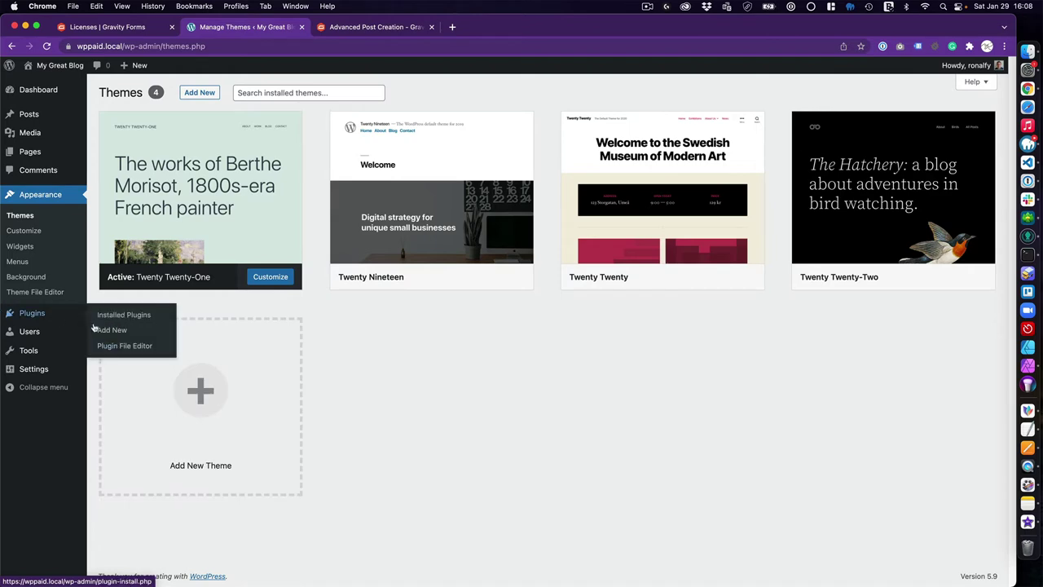
Upload gravityforms_2.5.16.1.zip as a new plugin, install it and activate Gravity Forms
{"action": "left_click", "coordinate": [112, 329]}
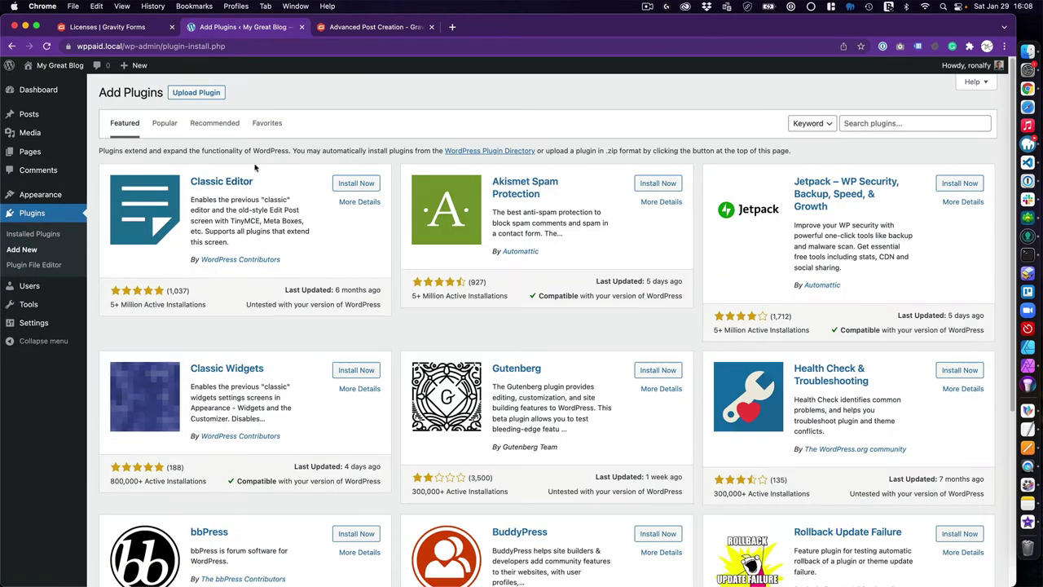
{"action": "left_click", "coordinate": [196, 94]}
{"action": "left_click", "coordinate": [465, 194]}
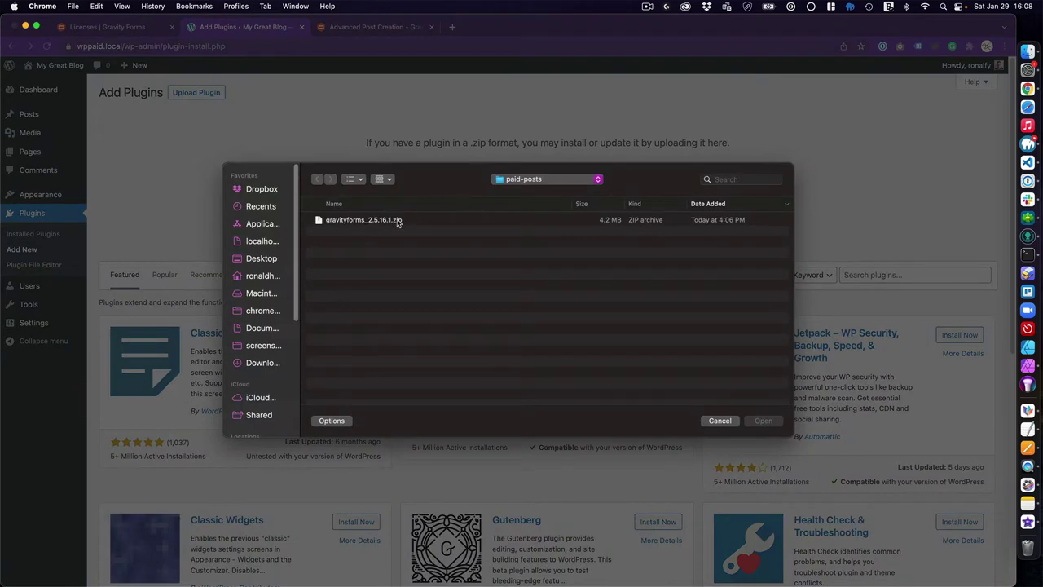
{"action": "left_click", "coordinate": [398, 222]}
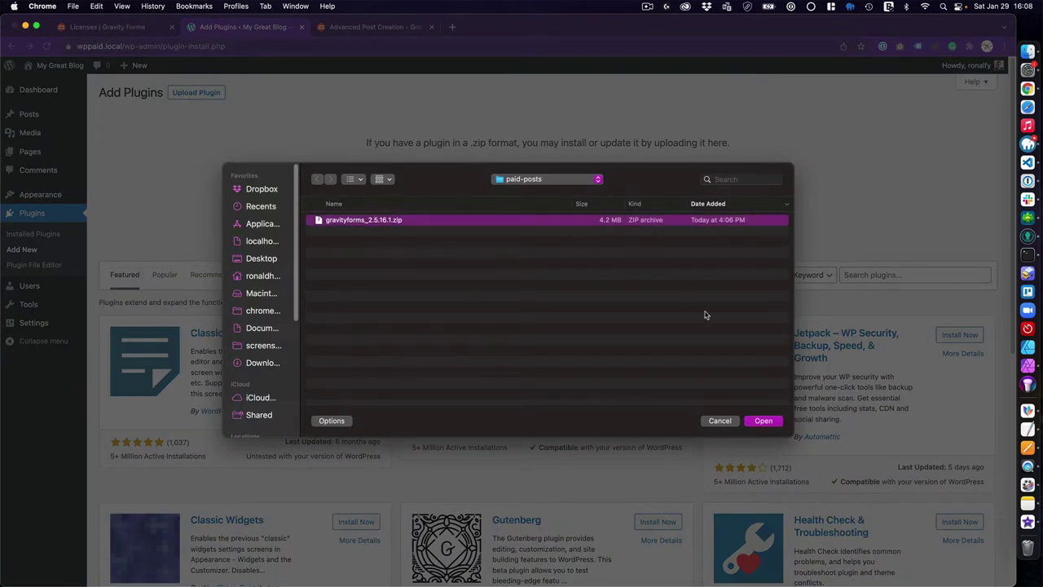
{"action": "left_click", "coordinate": [762, 419]}
{"action": "left_click", "coordinate": [629, 193]}
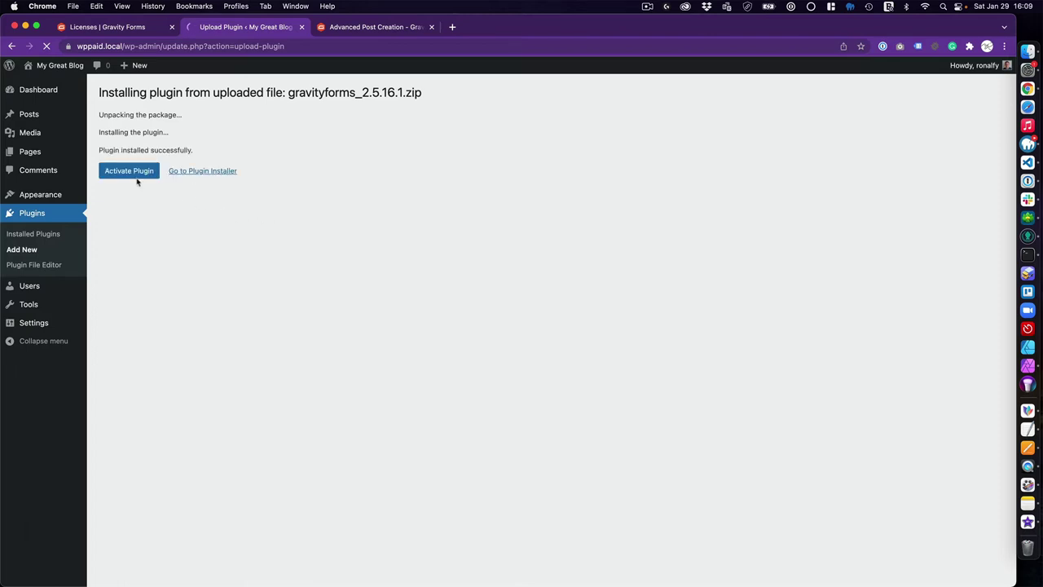
{"action": "left_click", "coordinate": [134, 174]}
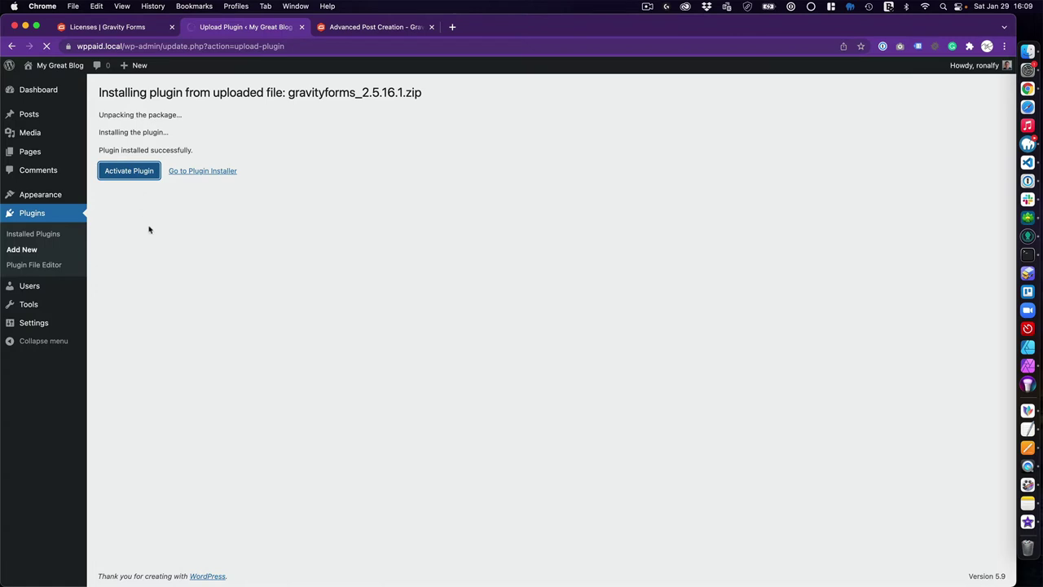
{"action": "left_click", "coordinate": [139, 222]}
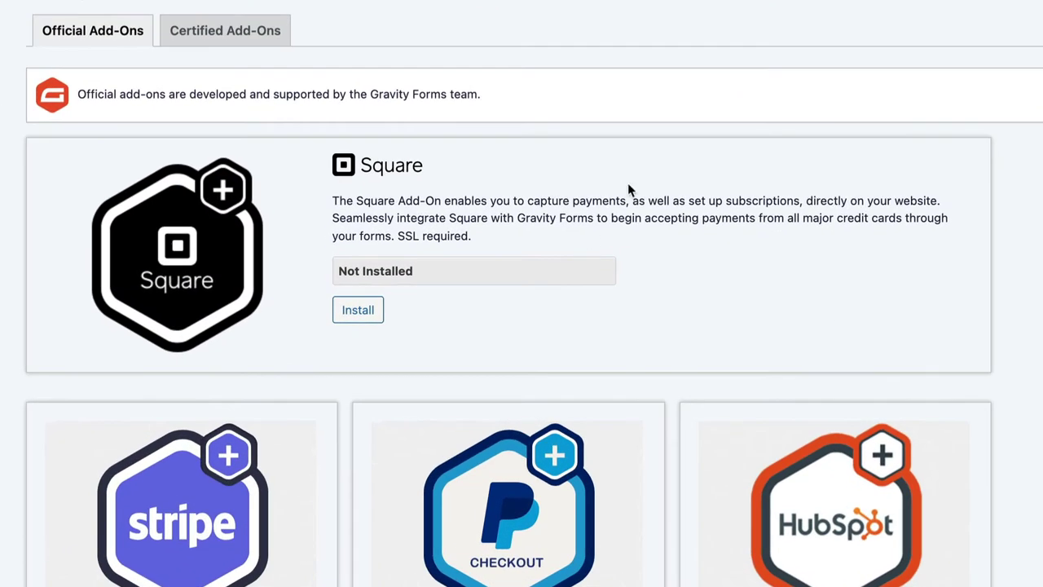
Install the User Registration and Stripe add-ons from the Gravity Forms Add-Ons list
{"action": "type", "text": "user regi"}
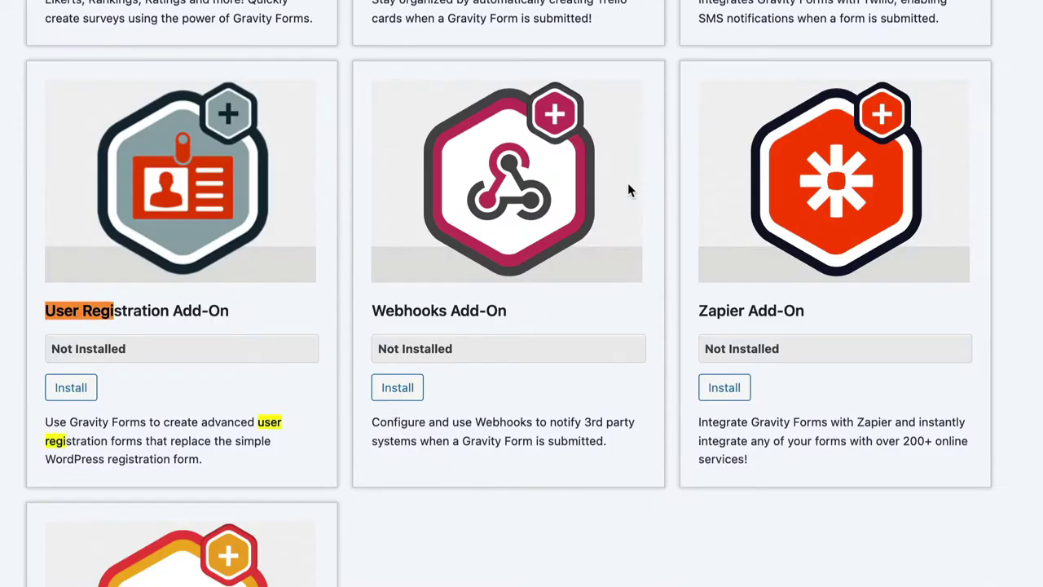
{"action": "left_click", "coordinate": [65, 391]}
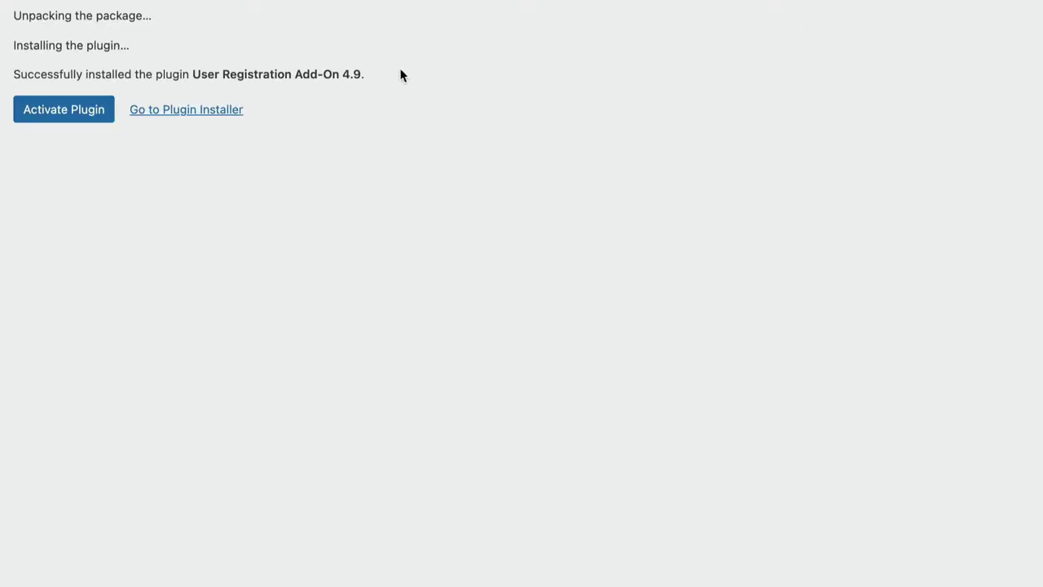
{"action": "left_click", "coordinate": [171, 114]}
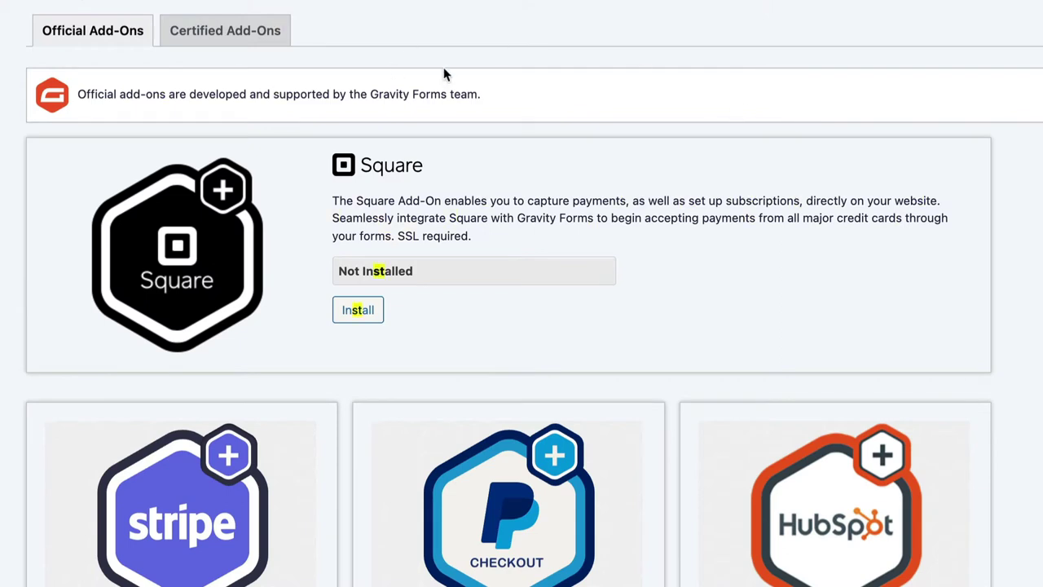
{"action": "scroll", "coordinate": [334, 207], "scroll_direction": "down", "scroll_amount": 3}
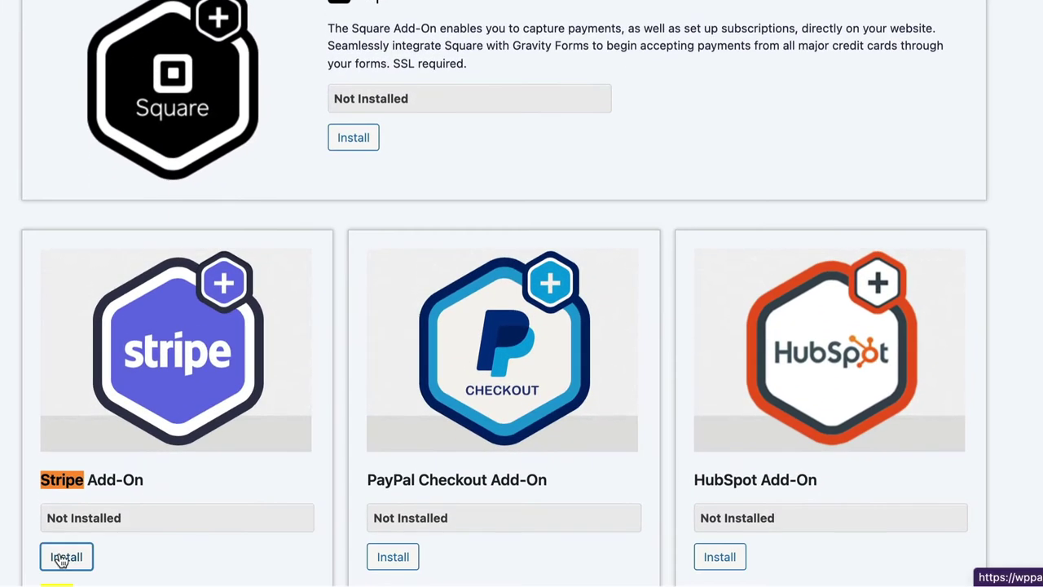
{"action": "left_click", "coordinate": [61, 558]}
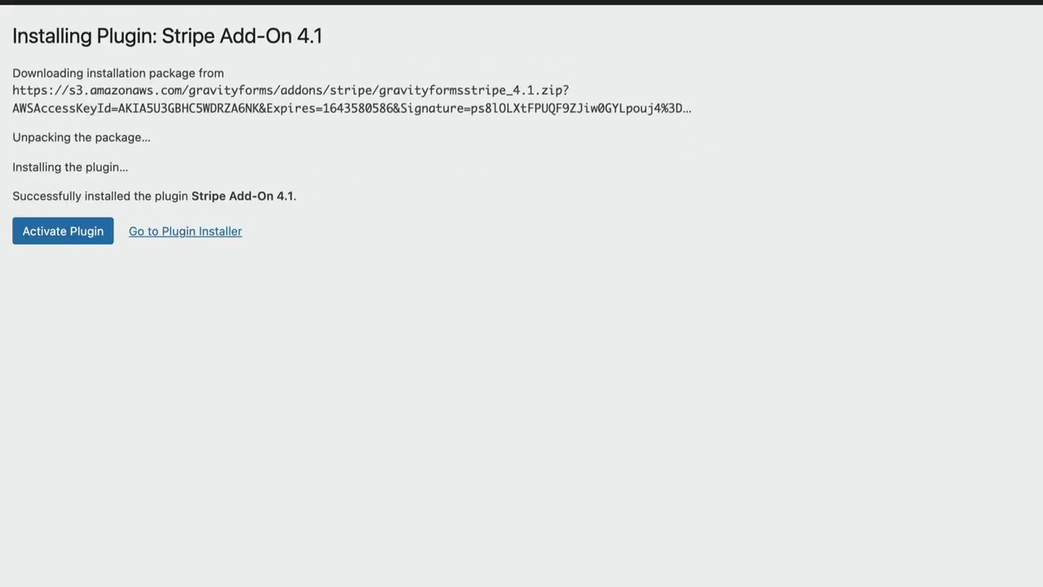
Find the Advanced Post Creation add-on on the page and install it
{"action": "mouse_move", "coordinate": [18, 166]}
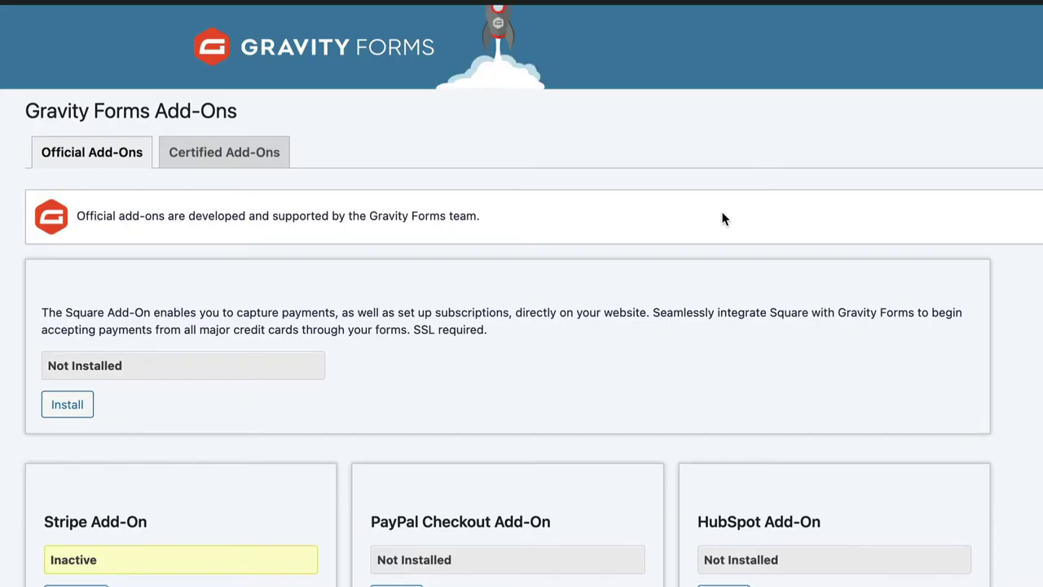
{"action": "key", "text": "super+f"}
{"action": "type", "text": "post c"}
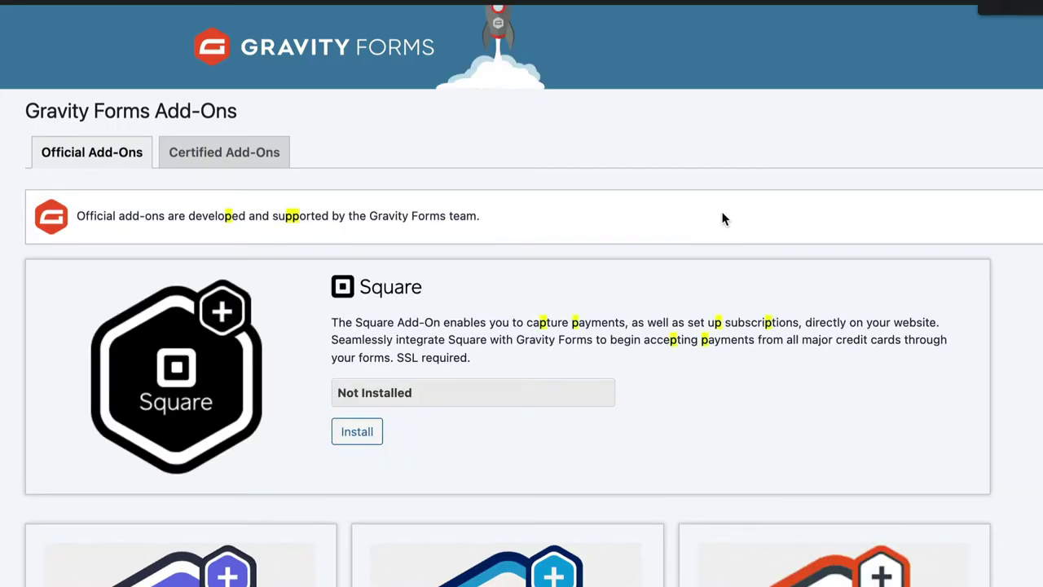
{"action": "left_click", "coordinate": [722, 507]}
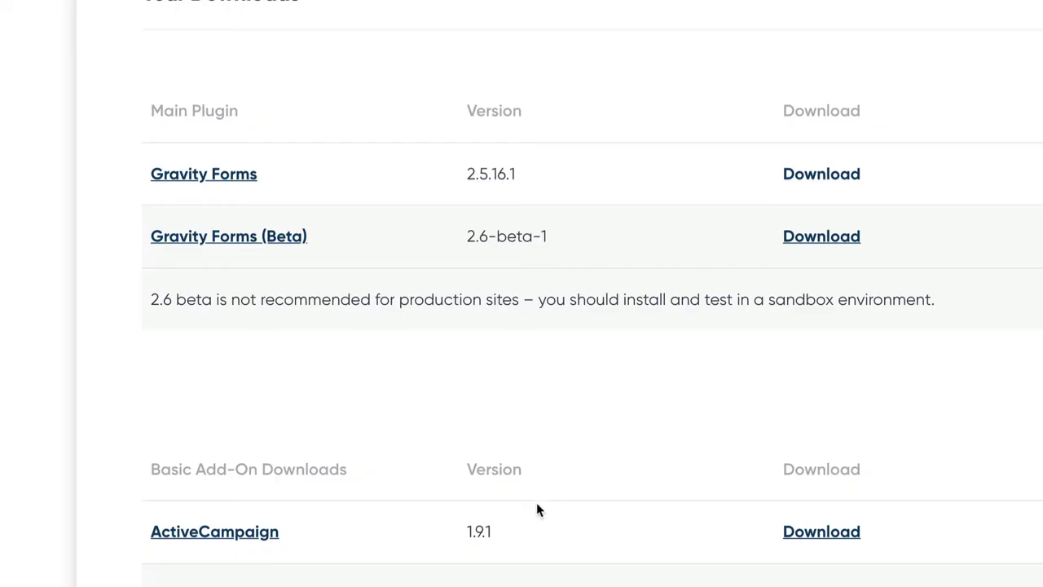
Scroll through the Gravity Forms downloads table and back to the top
{"action": "scroll", "coordinate": [536, 509], "scroll_direction": "down", "scroll_amount": 6}
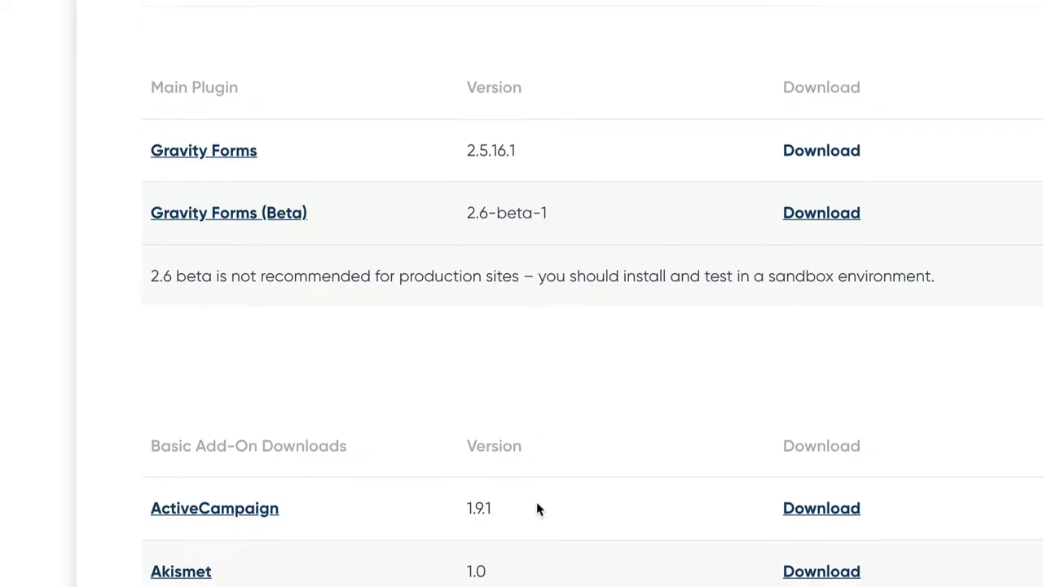
{"action": "scroll", "coordinate": [535, 504], "scroll_direction": "up", "scroll_amount": 2}
{"action": "scroll", "coordinate": [536, 500], "scroll_direction": "up", "scroll_amount": 1}
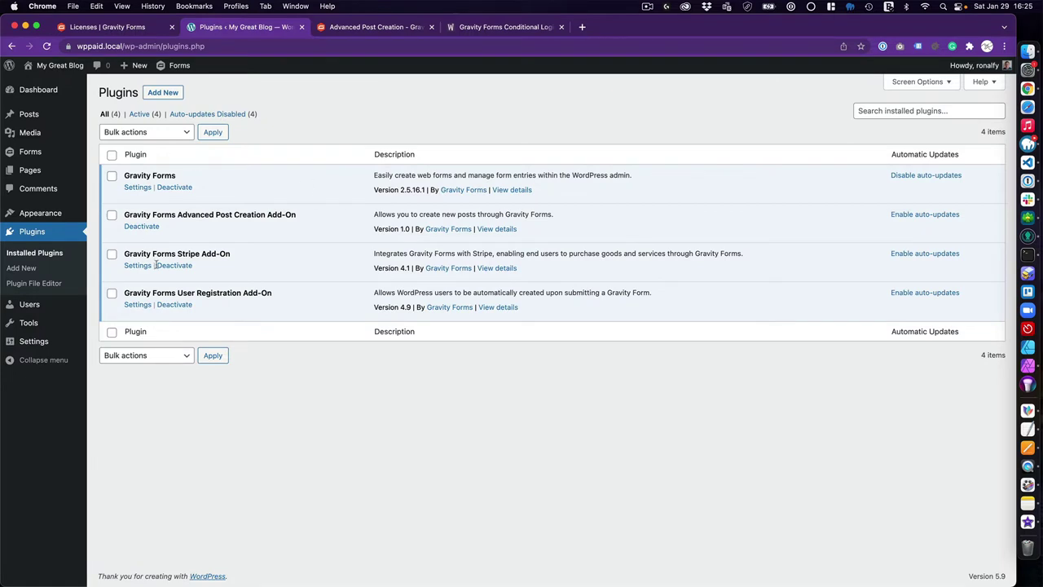
Create a form titled 'User Post Submission (non-subscriber)', opening its empty editor
{"action": "mouse_move", "coordinate": [80, 153]}
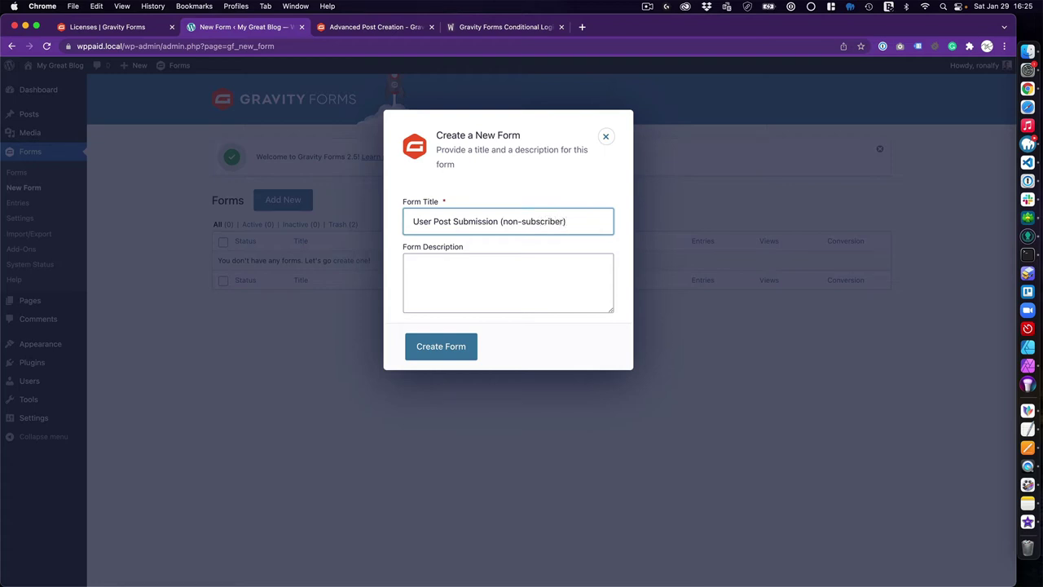
{"action": "left_click", "coordinate": [453, 356]}
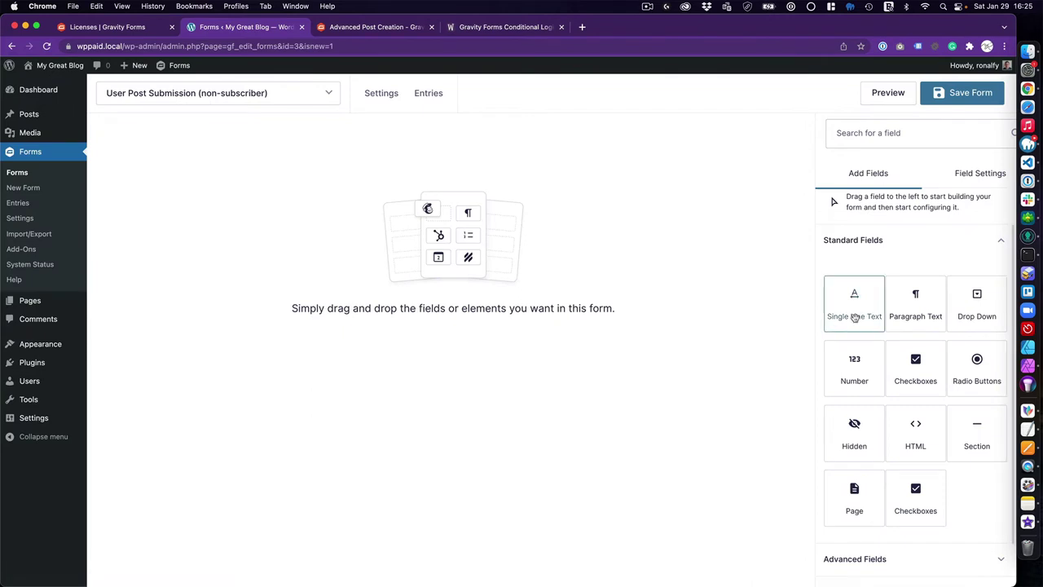
{"action": "scroll", "coordinate": [855, 317], "scroll_direction": "down", "scroll_amount": 2}
Add Name, Email, Username and Password fields from Advanced Fields to the form
{"action": "left_click", "coordinate": [880, 507]}
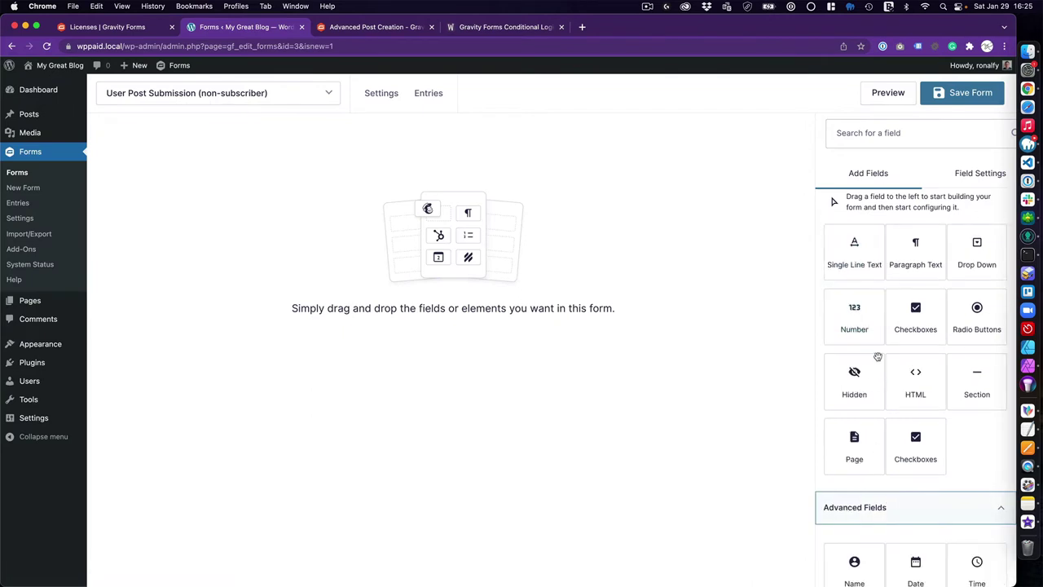
{"action": "scroll", "coordinate": [874, 400], "scroll_direction": "down", "scroll_amount": 3}
{"action": "scroll", "coordinate": [874, 400], "scroll_direction": "down", "scroll_amount": 2}
{"action": "left_click_drag", "start_coordinate": [854, 269], "coordinate": [453, 214]}
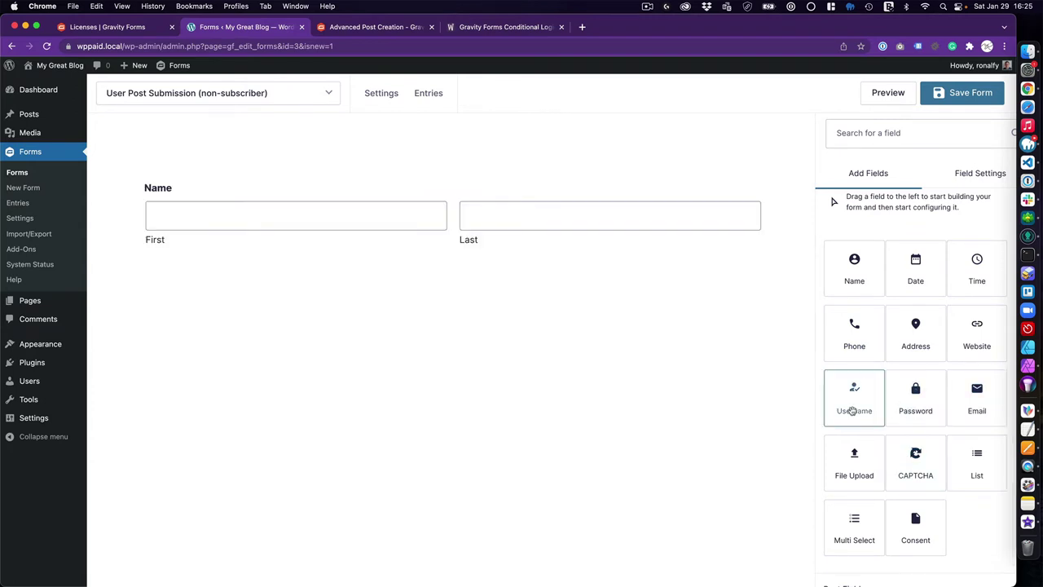
{"action": "left_click_drag", "start_coordinate": [852, 411], "coordinate": [285, 282]}
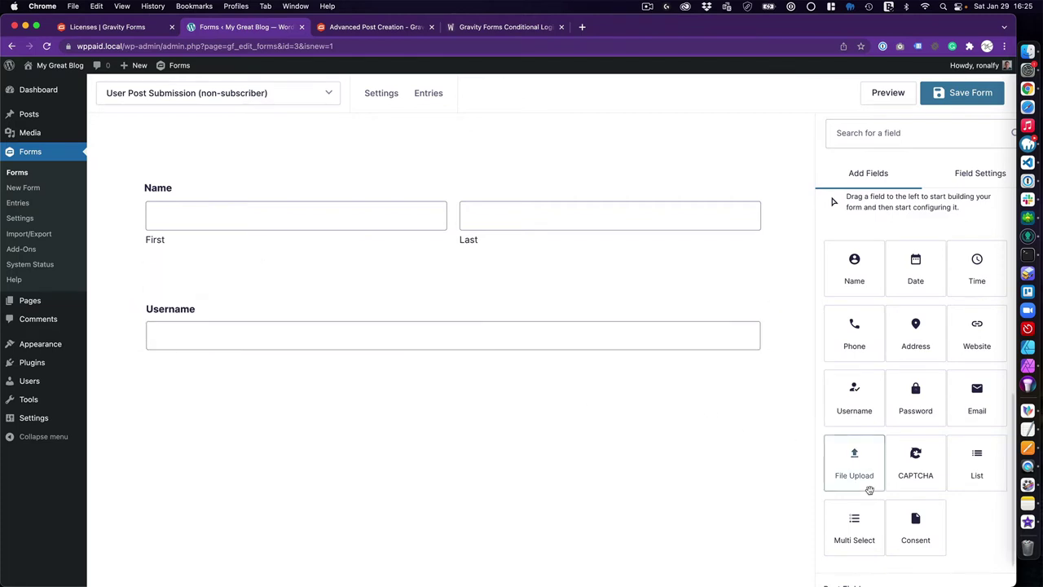
{"action": "left_click_drag", "start_coordinate": [904, 407], "coordinate": [409, 400]}
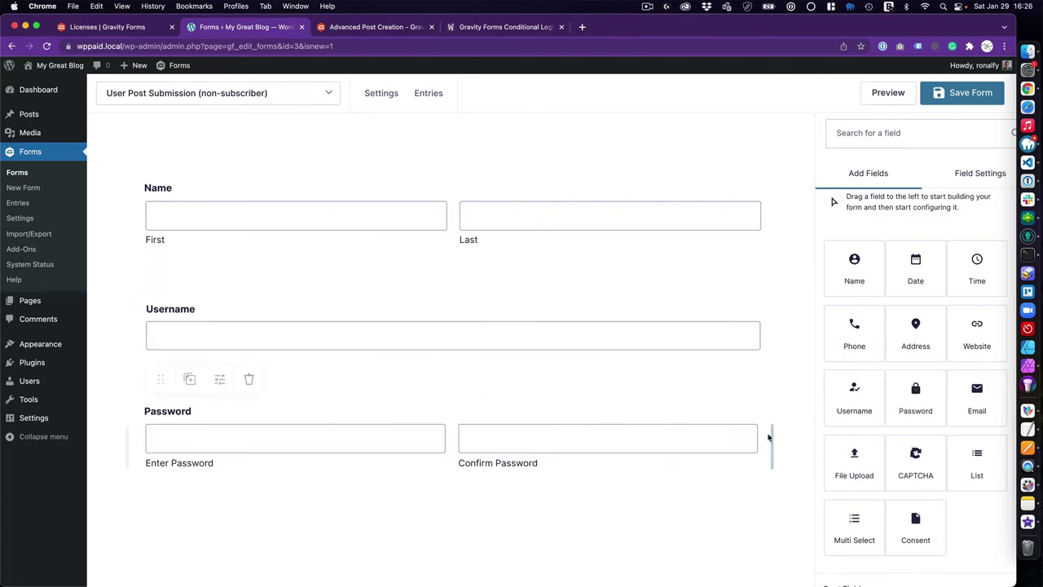
{"action": "left_click_drag", "start_coordinate": [977, 395], "coordinate": [448, 300]}
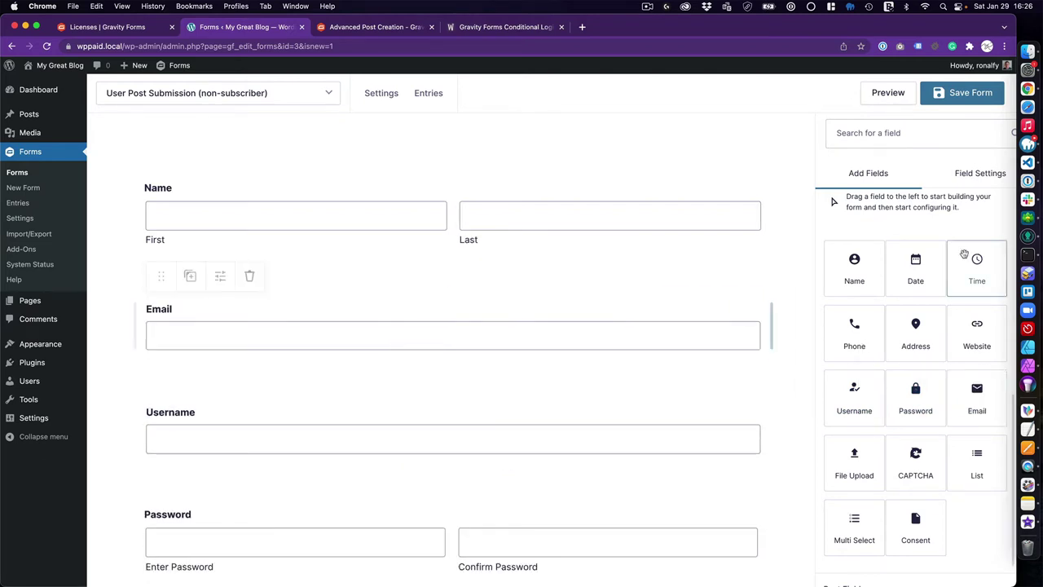
Add Post Title, Post Body, Post Excerpt, Post Category and Post Image fields below Password
{"action": "scroll", "coordinate": [912, 326], "scroll_direction": "down", "scroll_amount": 2}
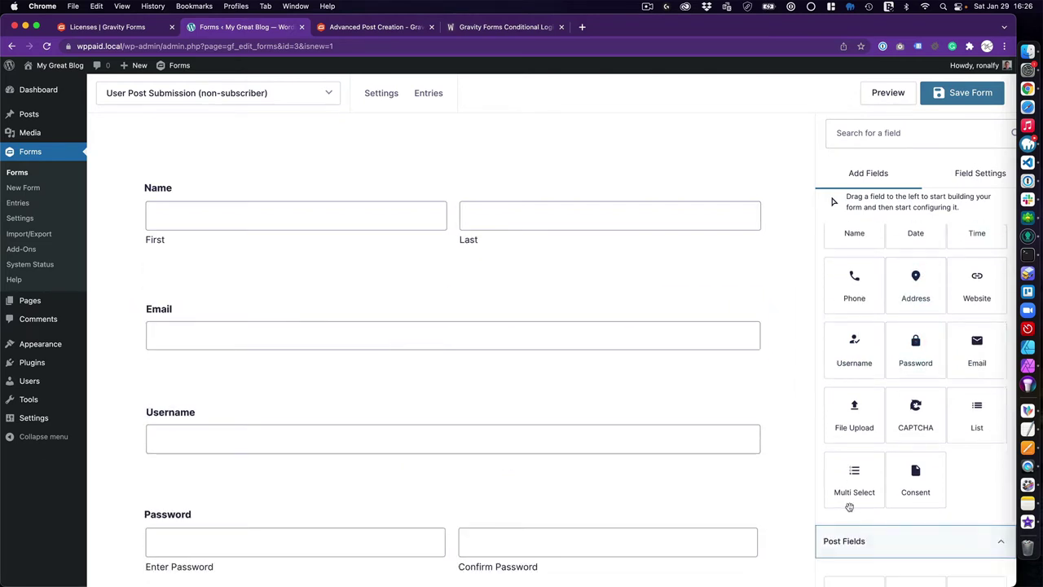
{"action": "left_click", "coordinate": [874, 541]}
{"action": "left_click_drag", "start_coordinate": [850, 496], "coordinate": [505, 449]}
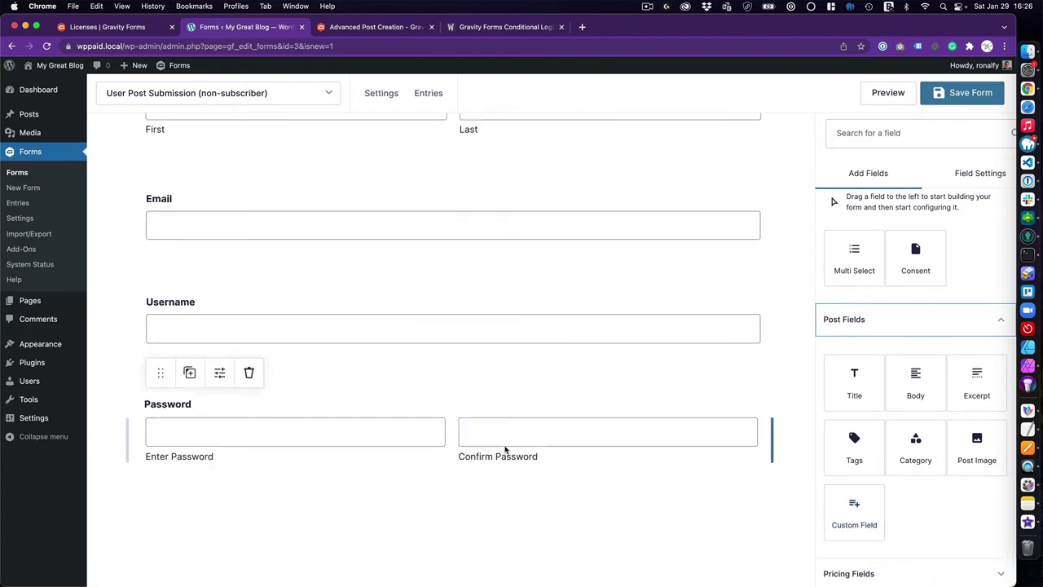
{"action": "left_click_drag", "start_coordinate": [848, 380], "coordinate": [136, 491]}
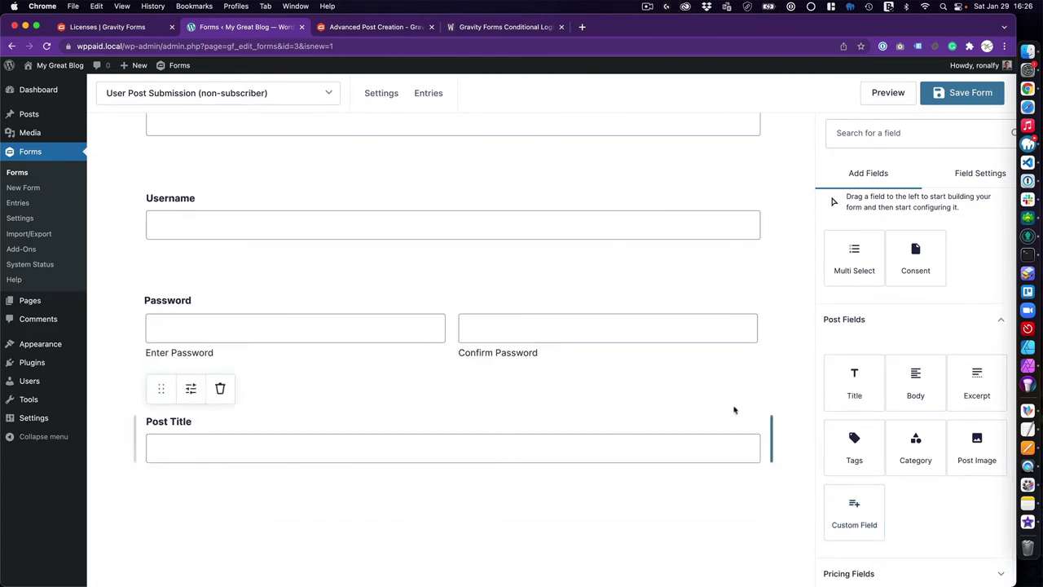
{"action": "left_click_drag", "start_coordinate": [915, 378], "coordinate": [316, 466]}
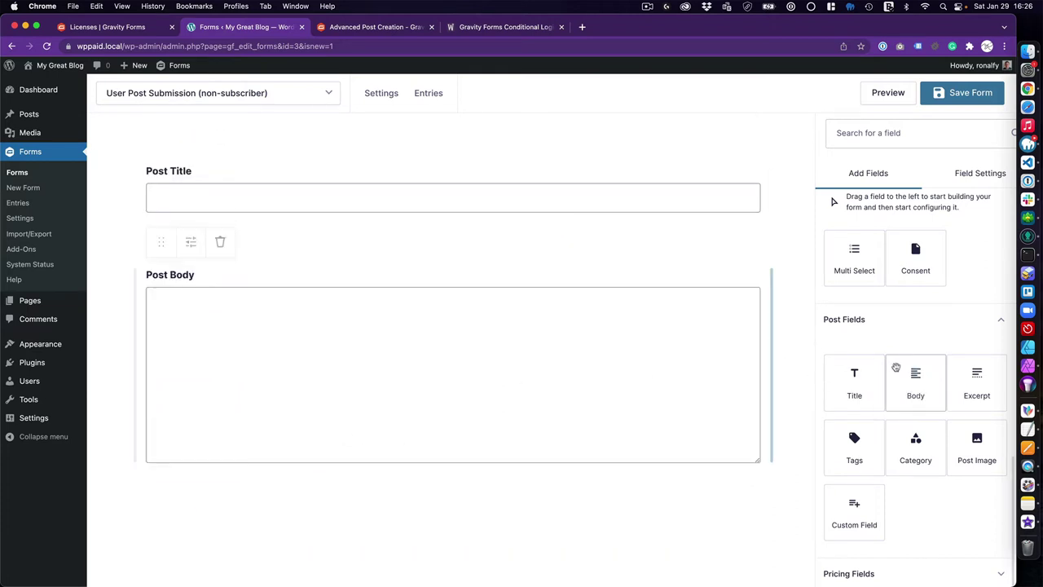
{"action": "left_click_drag", "start_coordinate": [960, 382], "coordinate": [318, 521]}
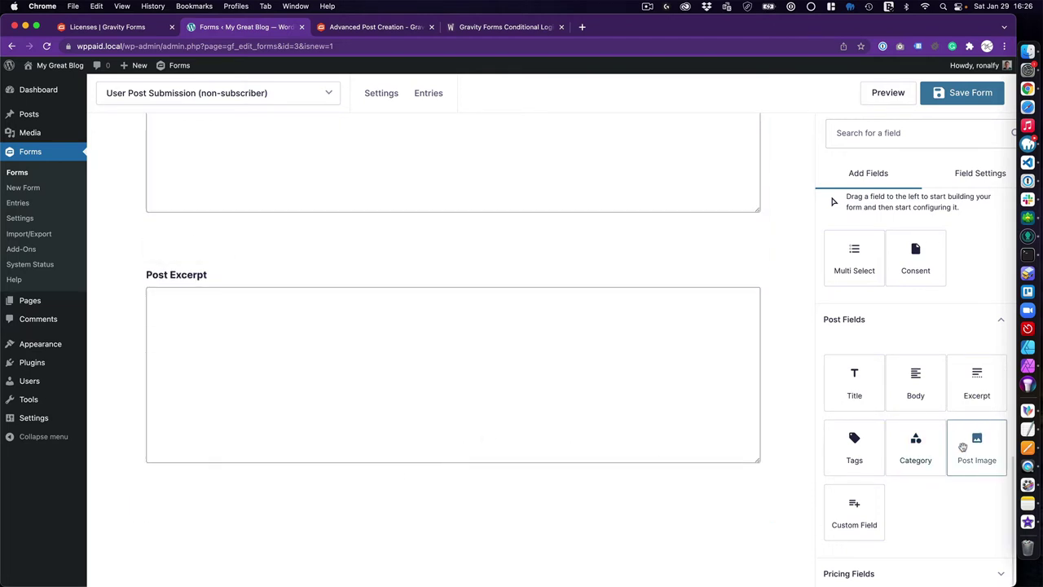
{"action": "left_click_drag", "start_coordinate": [974, 444], "coordinate": [560, 487]}
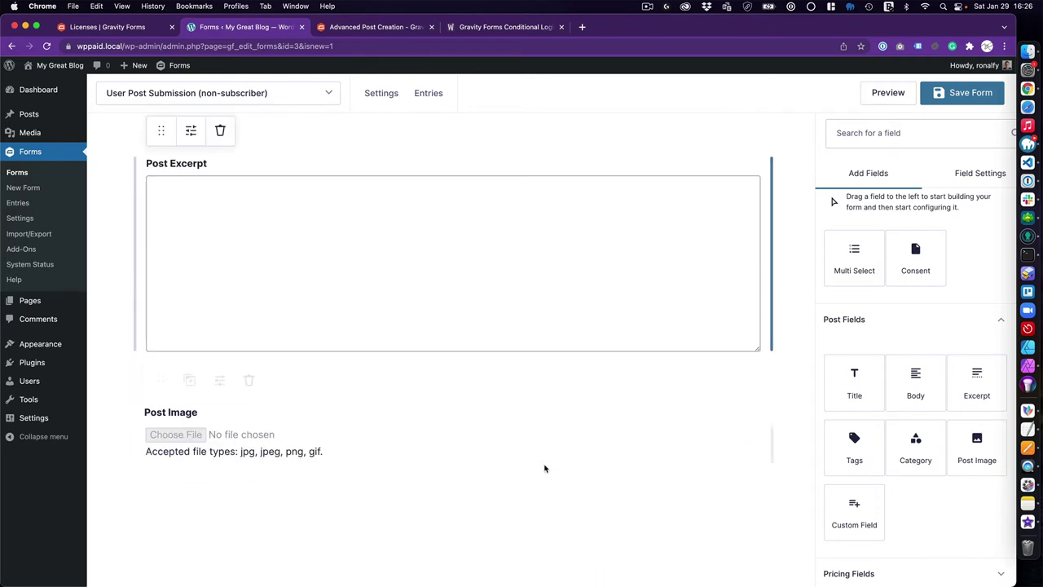
{"action": "left_click_drag", "start_coordinate": [914, 444], "coordinate": [483, 389]}
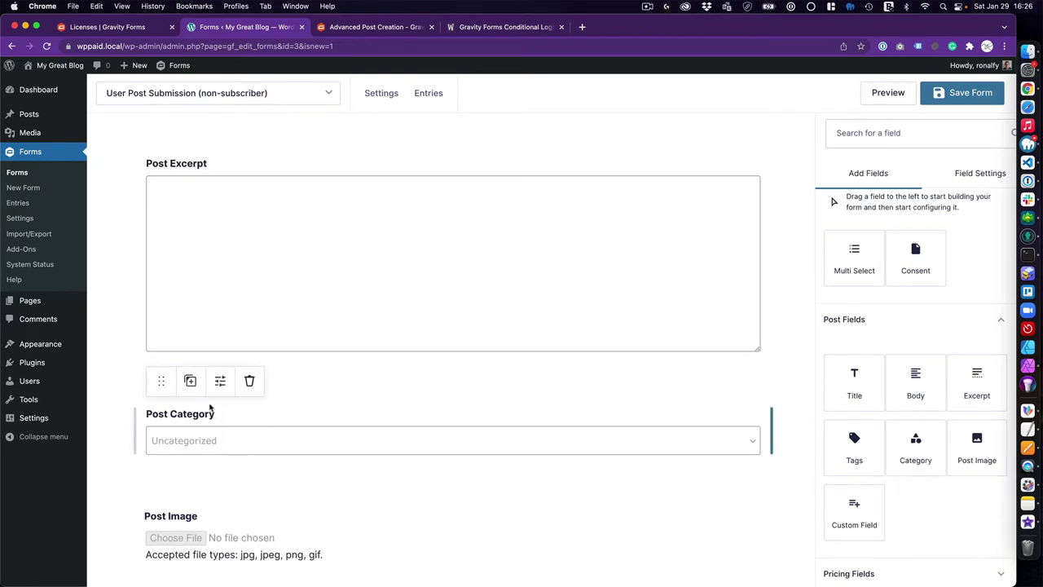
{"action": "scroll", "coordinate": [209, 408], "scroll_direction": "up", "scroll_amount": 10}
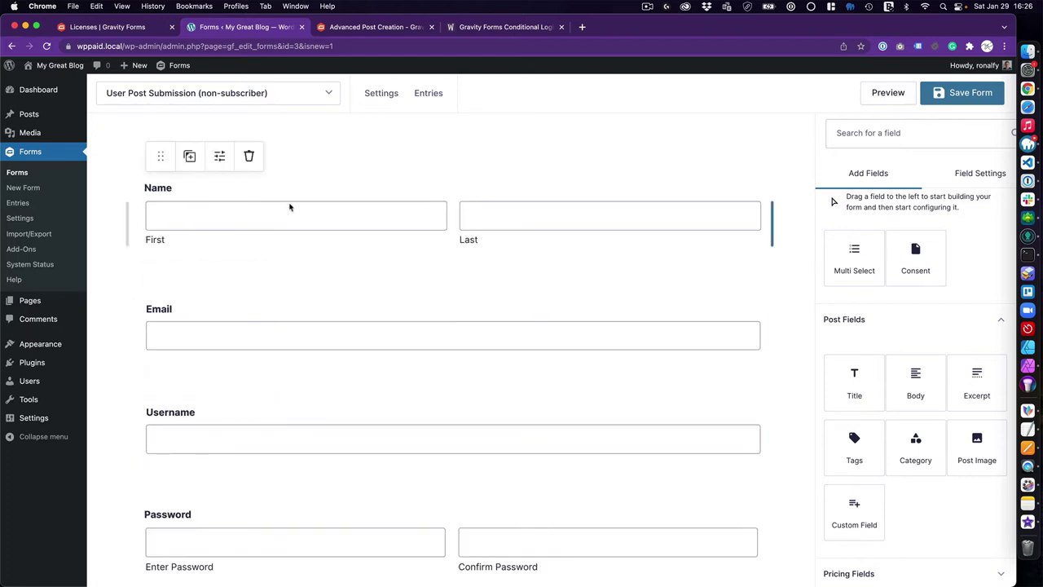
Make the Name, Email and Username fields required
{"action": "left_click", "coordinate": [485, 223]}
{"action": "scroll", "coordinate": [888, 501], "scroll_direction": "down", "scroll_amount": 3}
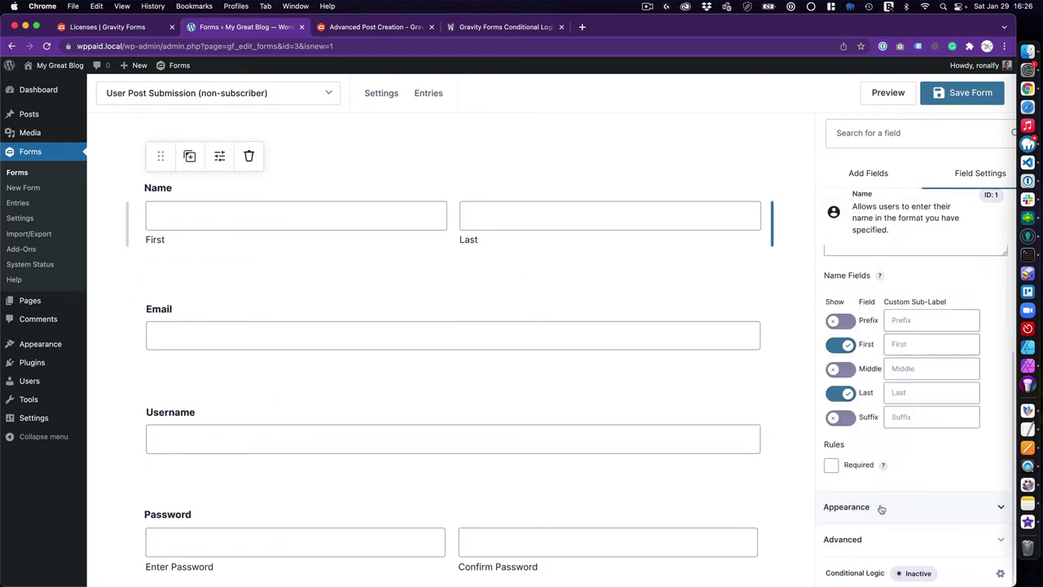
{"action": "left_click", "coordinate": [831, 464]}
{"action": "left_click", "coordinate": [461, 308]}
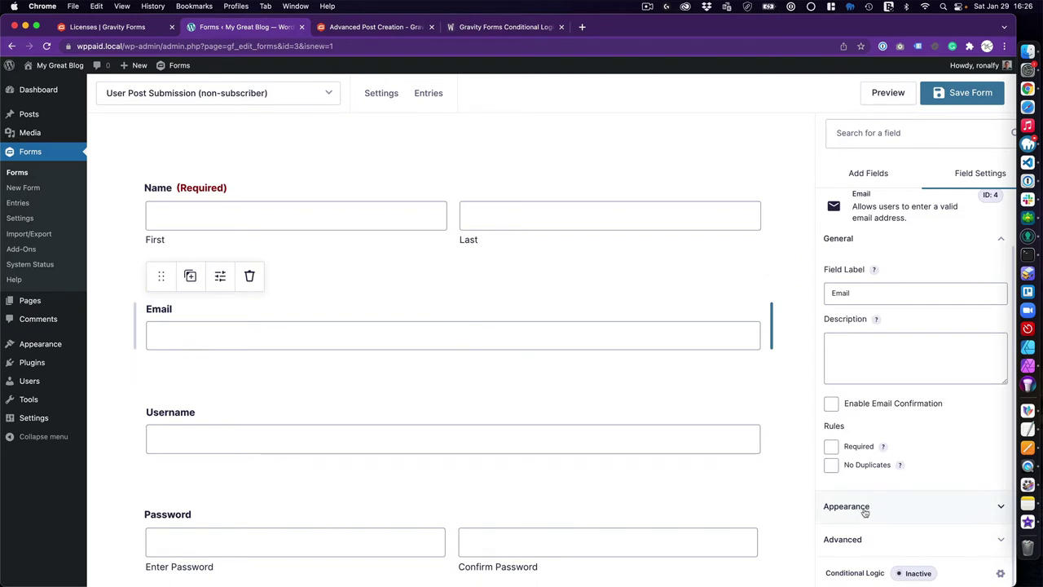
{"action": "left_click", "coordinate": [831, 446]}
{"action": "left_click", "coordinate": [671, 443]}
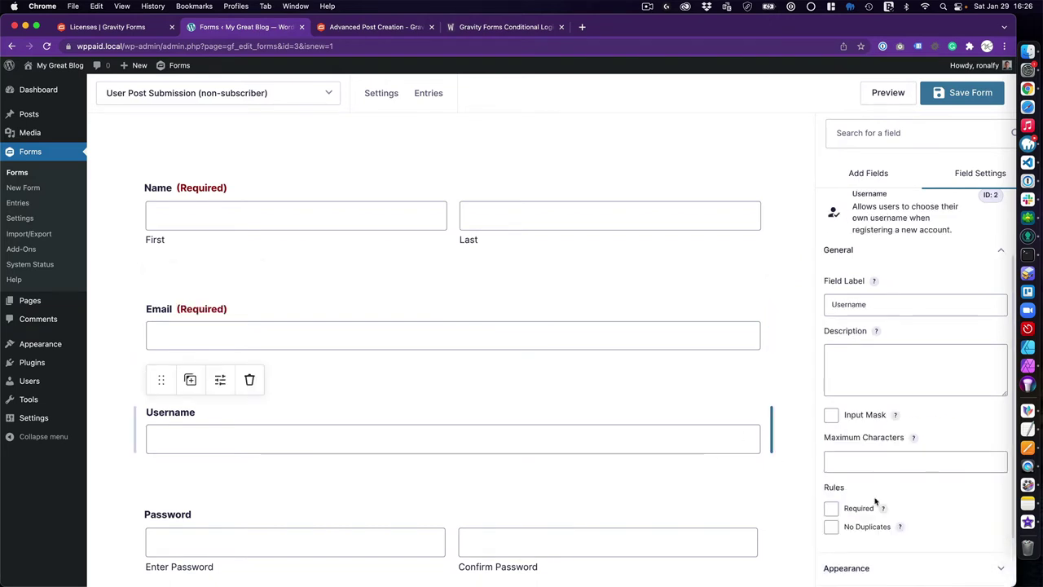
{"action": "left_click", "coordinate": [831, 508]}
{"action": "scroll", "coordinate": [571, 433], "scroll_direction": "down", "scroll_amount": 1}
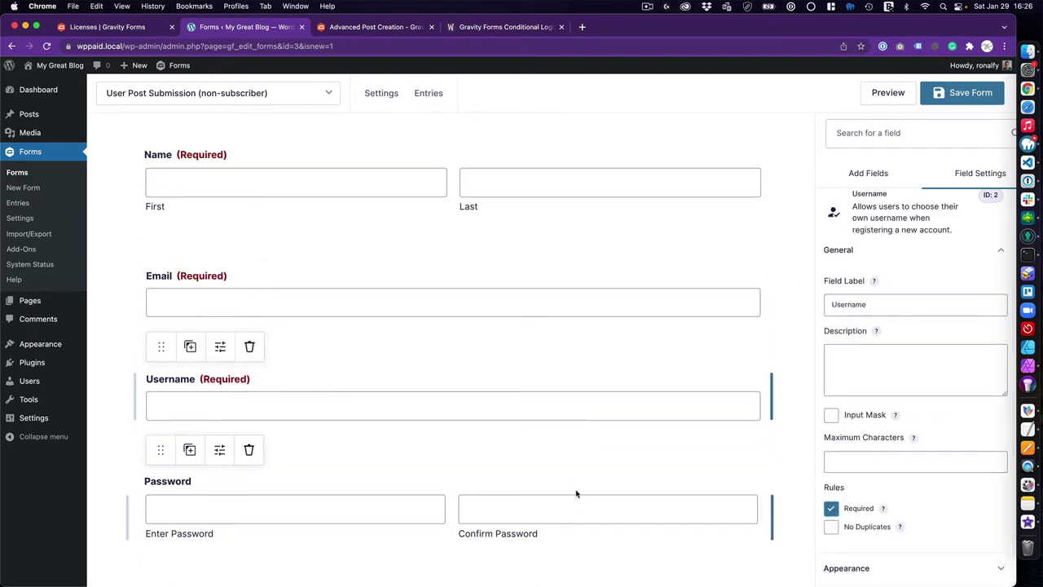
Make the Password field required and enable its password strength indicator
{"action": "left_click", "coordinate": [576, 493]}
{"action": "scroll", "coordinate": [835, 538], "scroll_direction": "down", "scroll_amount": 3}
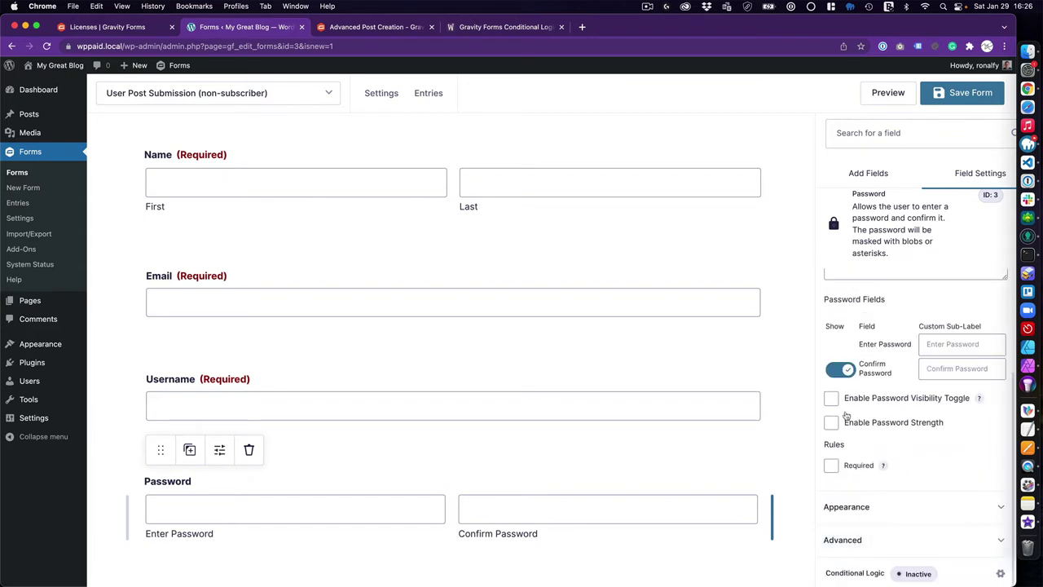
{"action": "left_click", "coordinate": [831, 465]}
{"action": "left_click", "coordinate": [831, 422]}
{"action": "scroll", "coordinate": [471, 368], "scroll_direction": "down", "scroll_amount": 5}
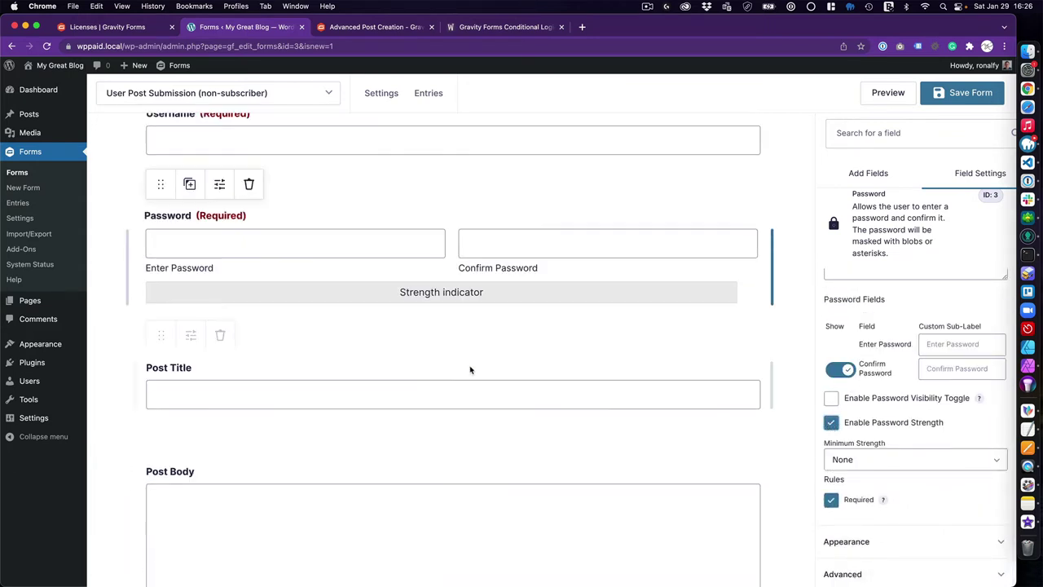
Make the Post Title and Post Body fields required
{"action": "left_click", "coordinate": [582, 395]}
{"action": "left_click", "coordinate": [831, 499]}
{"action": "scroll", "coordinate": [386, 410], "scroll_direction": "down", "scroll_amount": 3}
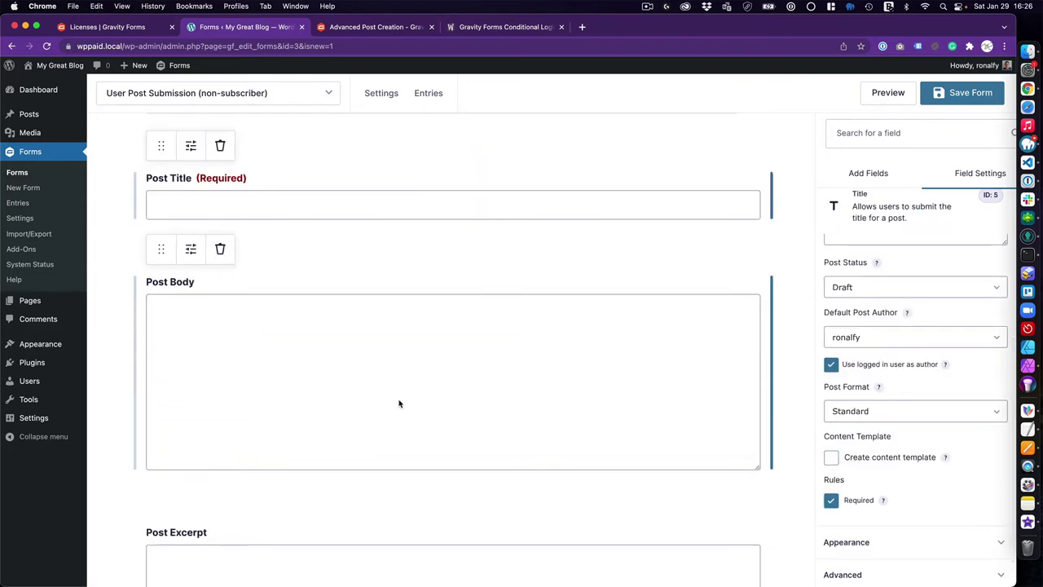
{"action": "left_click", "coordinate": [399, 404]}
{"action": "left_click", "coordinate": [831, 550]}
{"action": "scroll", "coordinate": [489, 387], "scroll_direction": "down", "scroll_amount": 5}
Review Post Excerpt and Post Category, and set Post Image as the featured image
{"action": "left_click", "coordinate": [547, 284]}
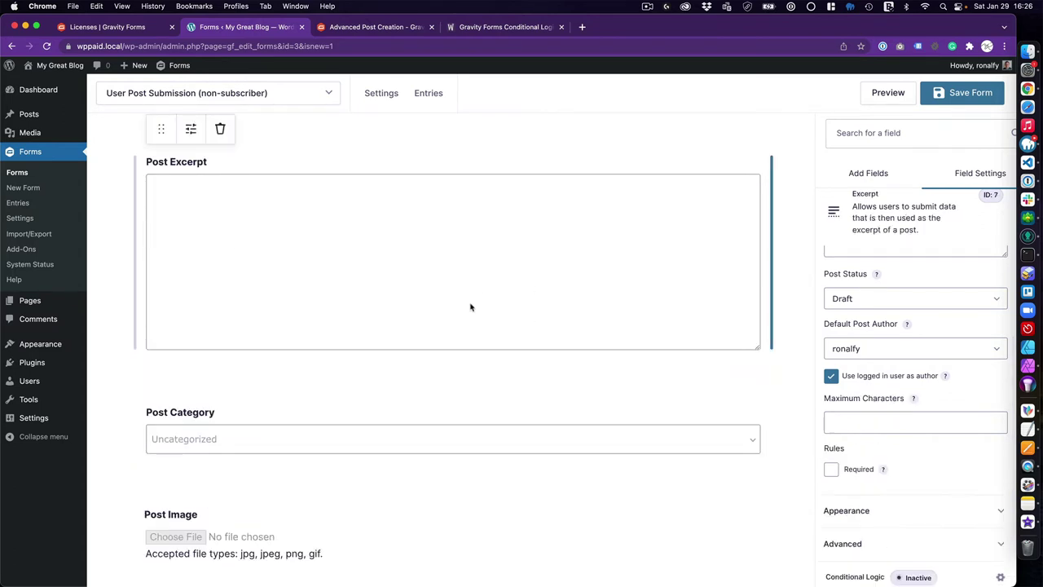
{"action": "scroll", "coordinate": [456, 332], "scroll_direction": "down", "scroll_amount": 3}
{"action": "left_click", "coordinate": [375, 336]}
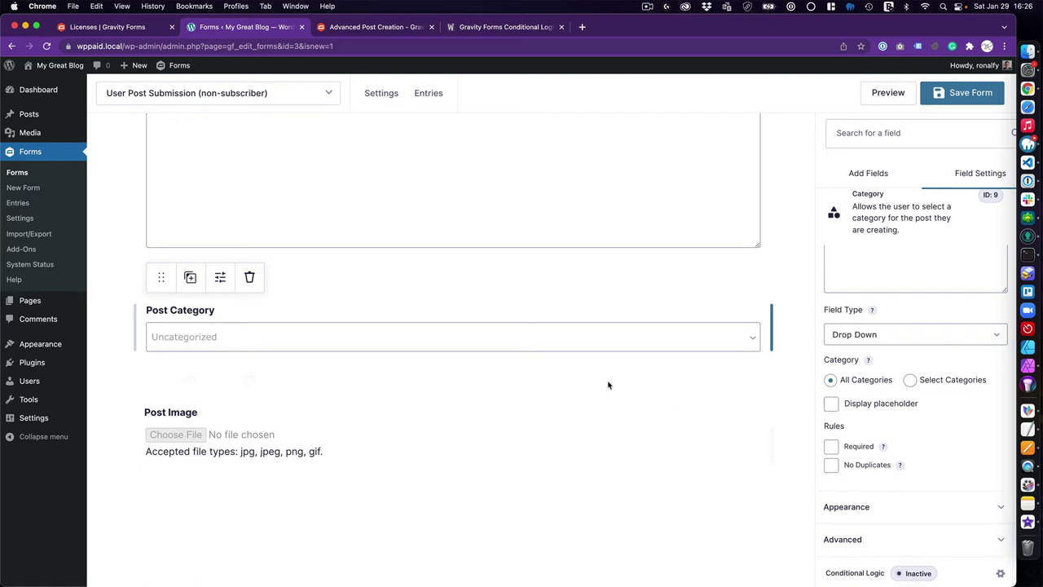
{"action": "left_click", "coordinate": [339, 433]}
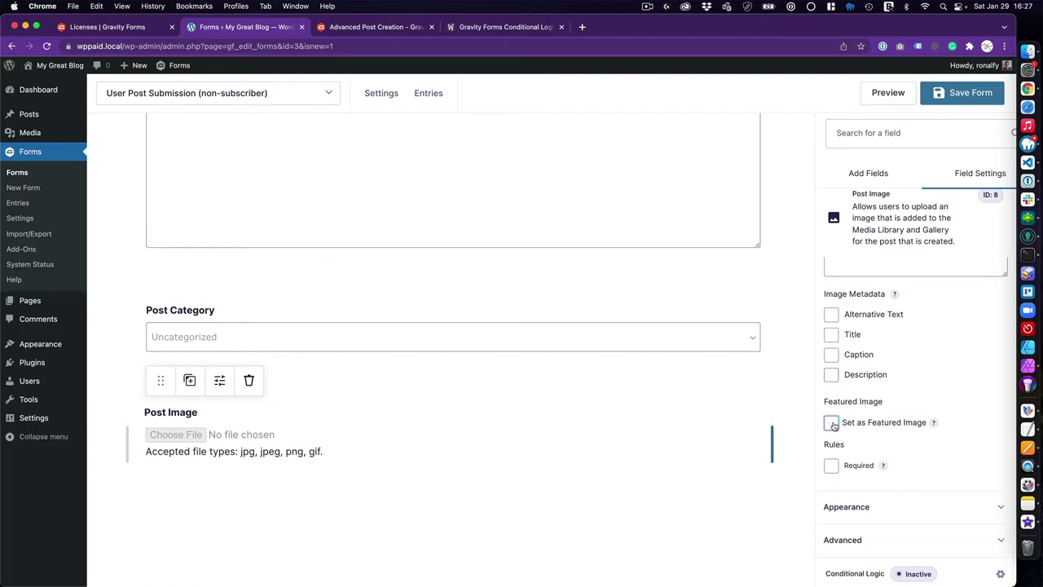
{"action": "left_click", "coordinate": [831, 424]}
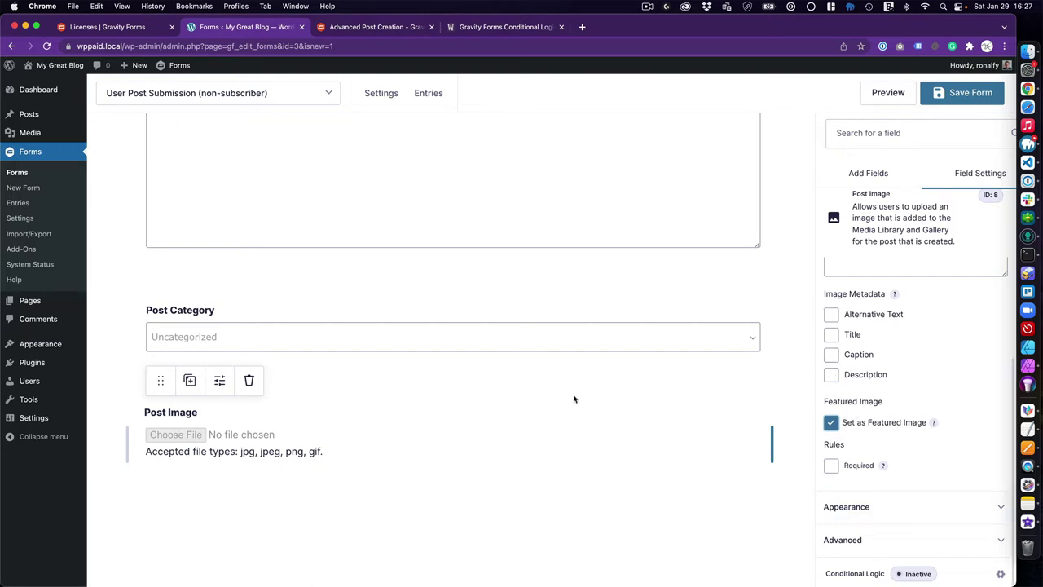
{"action": "scroll", "coordinate": [433, 477], "scroll_direction": "up", "scroll_amount": 6}
{"action": "scroll", "coordinate": [433, 478], "scroll_direction": "up", "scroll_amount": 3}
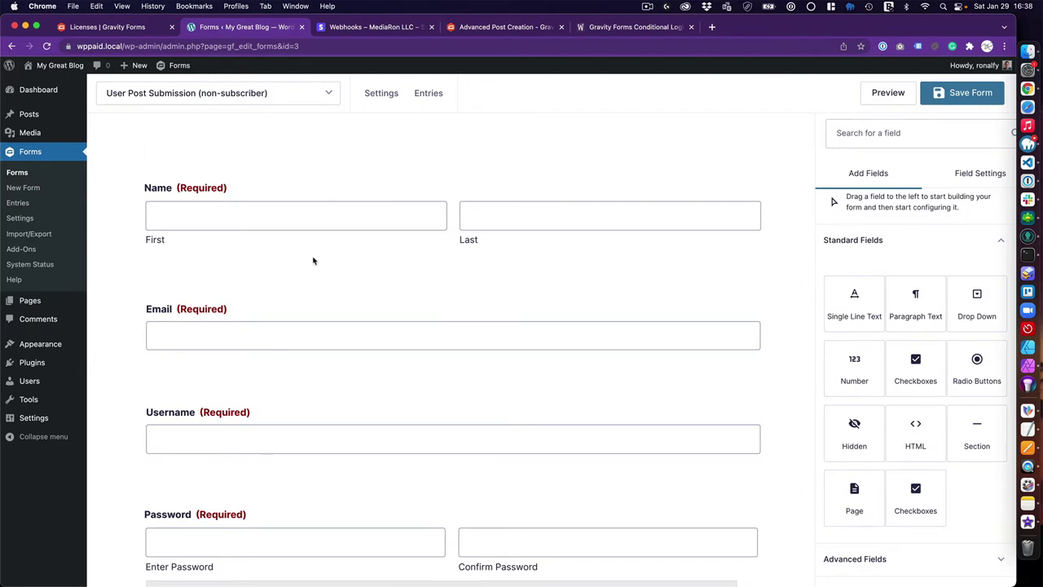
{"action": "mouse_move", "coordinate": [291, 244]}
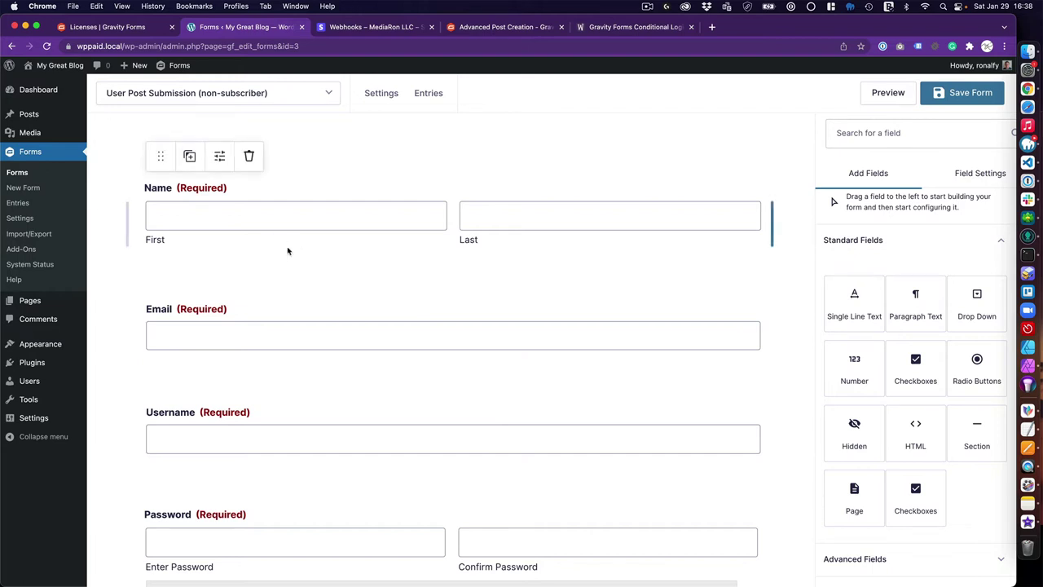
Connect the Stripe add-on to the chosen Stripe account, then log back in to WordPress
{"action": "left_click", "coordinate": [55, 220]}
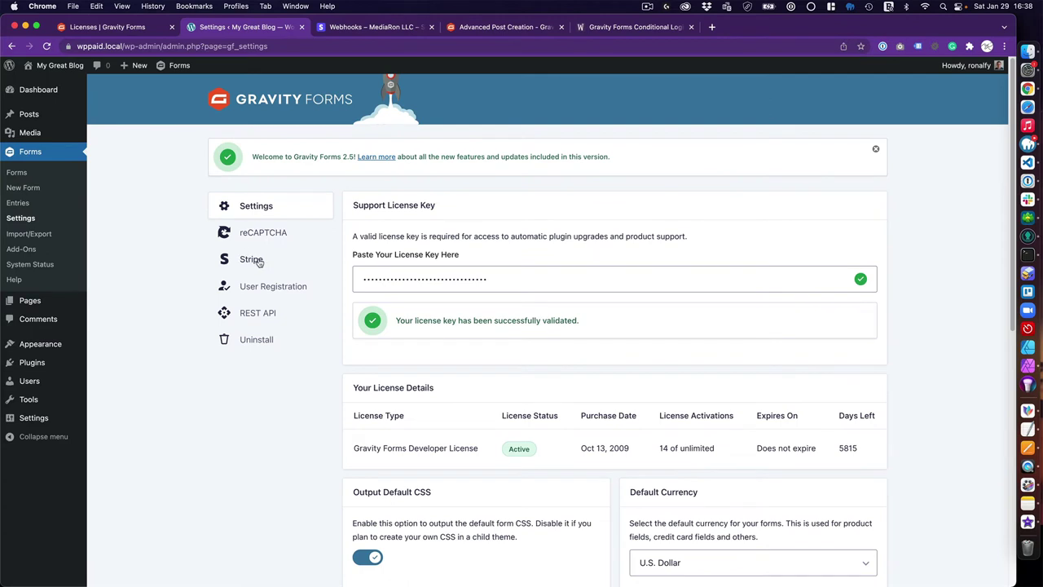
{"action": "left_click", "coordinate": [259, 262]}
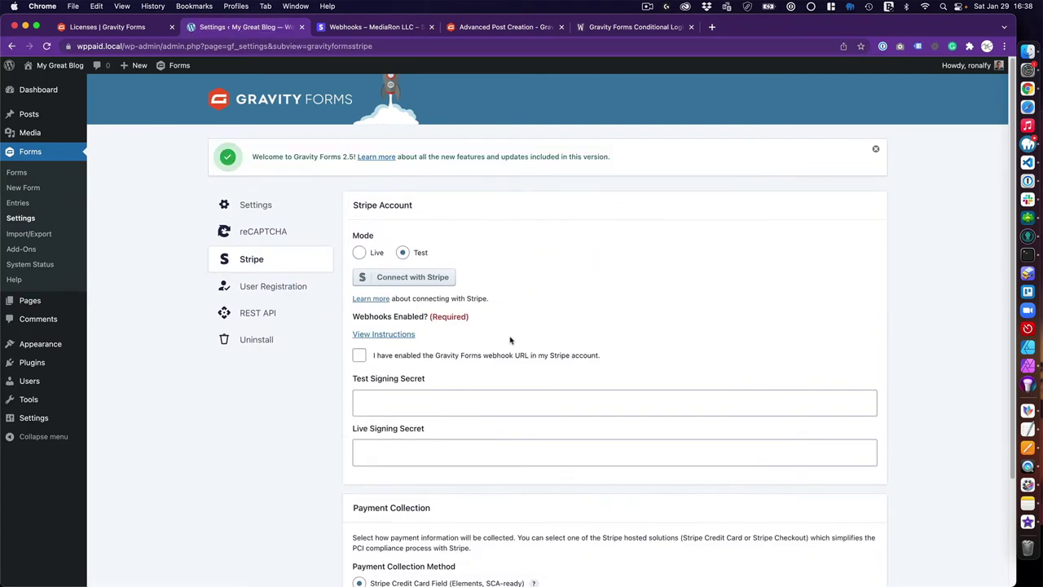
{"action": "left_click", "coordinate": [422, 284]}
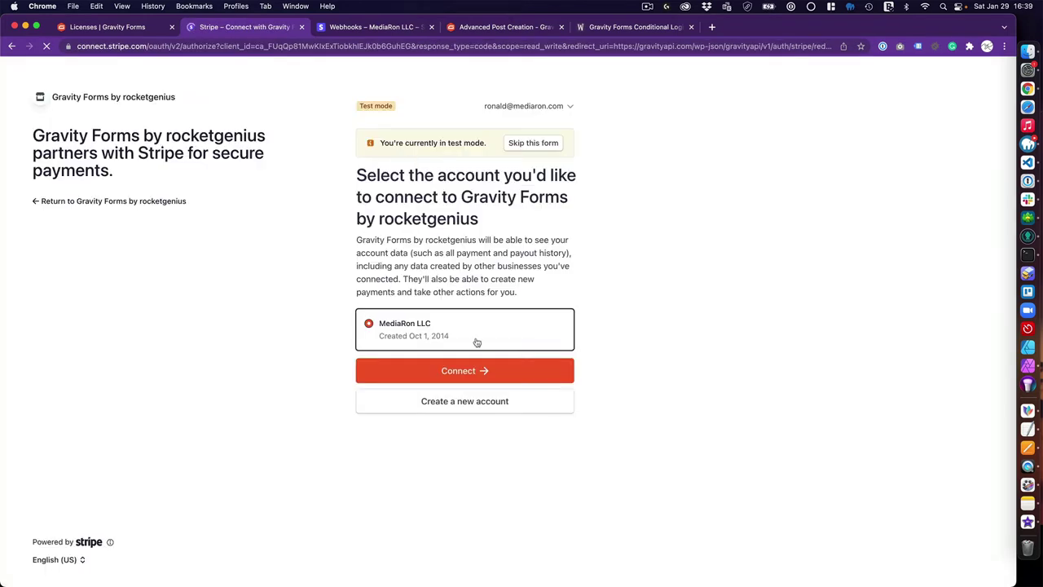
{"action": "left_click", "coordinate": [484, 370]}
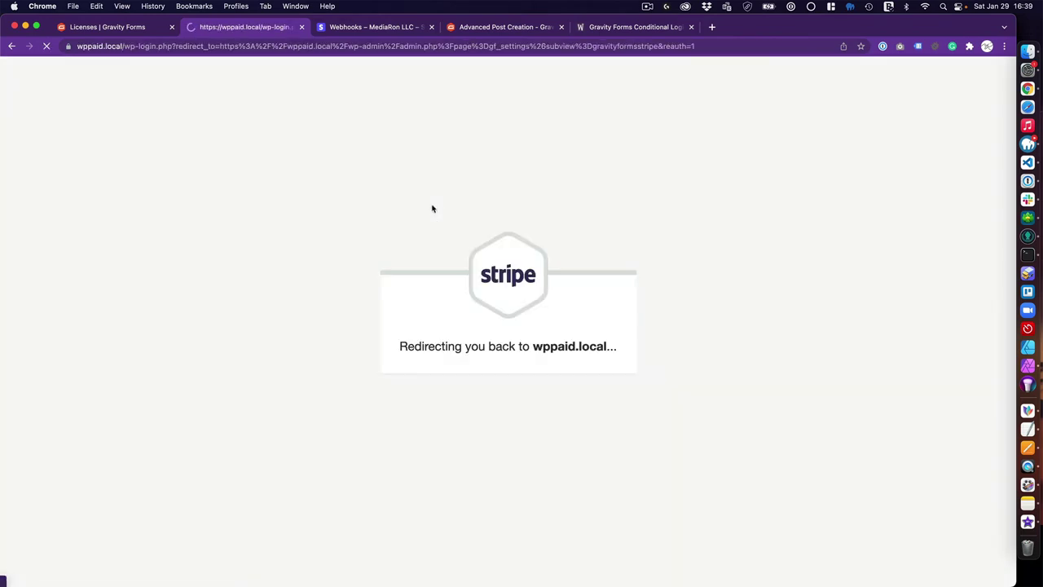
{"action": "type", "text": "••"}
{"action": "left_click", "coordinate": [562, 281]}
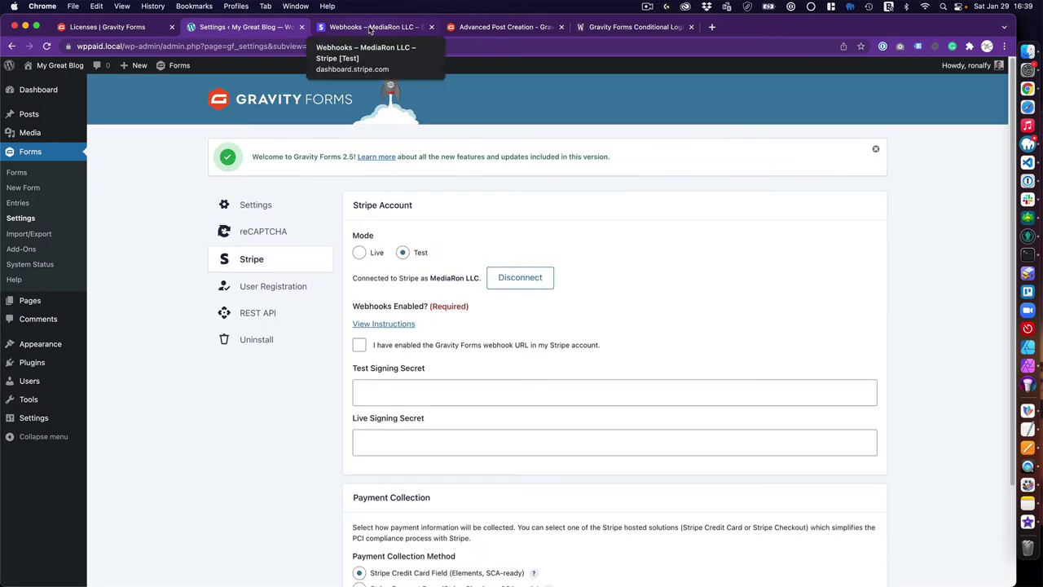
Open Developers > Webhooks in the Stripe Dashboard
{"action": "left_click", "coordinate": [370, 27]}
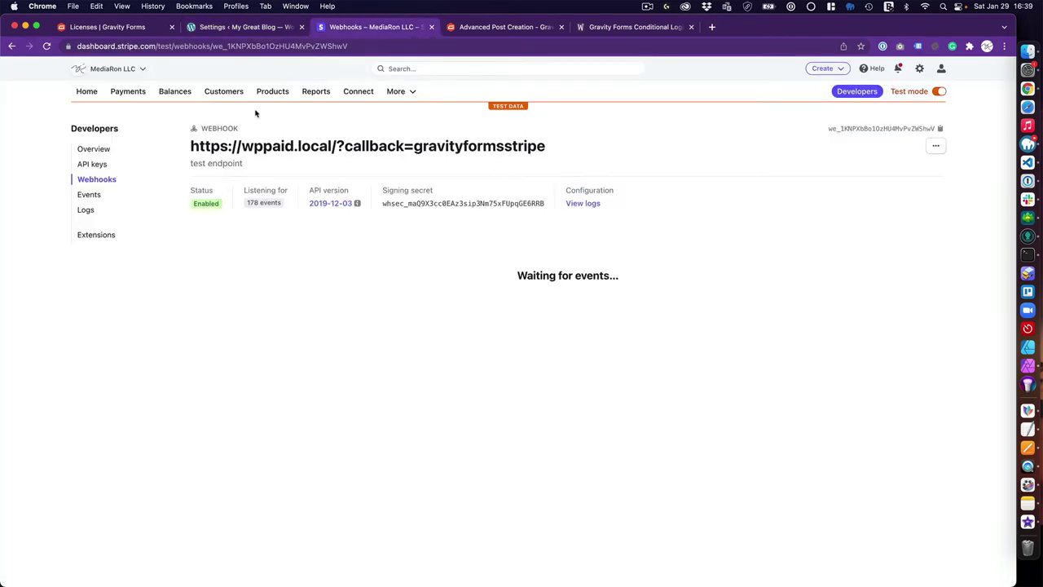
{"action": "left_click", "coordinate": [87, 91]}
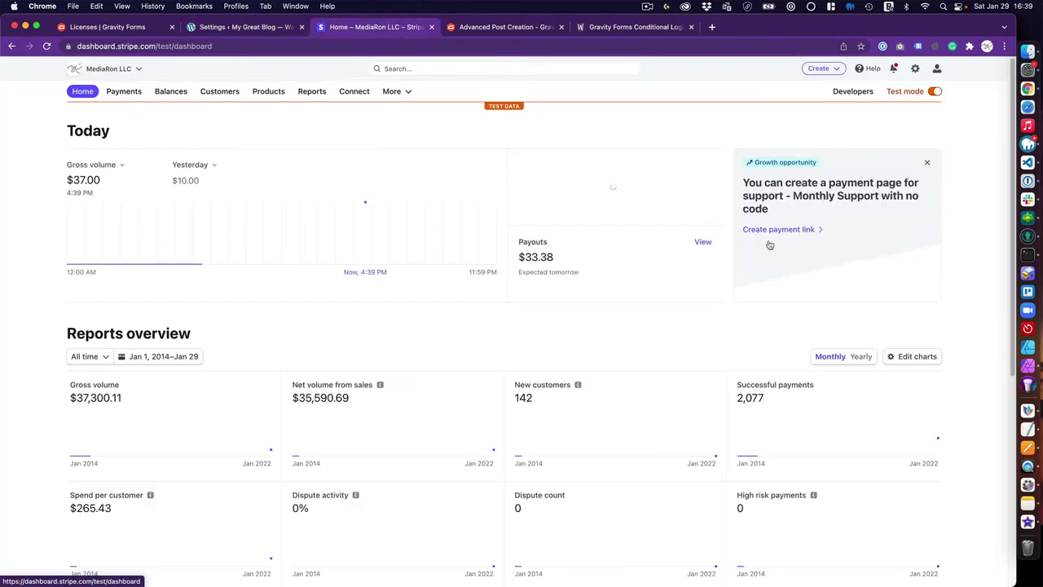
{"action": "left_click", "coordinate": [850, 92]}
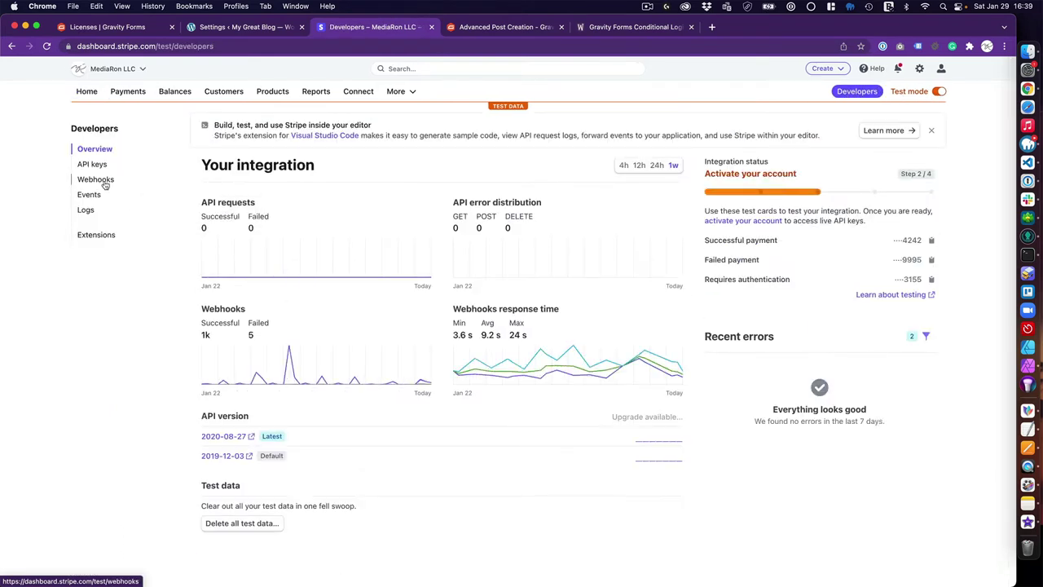
{"action": "left_click", "coordinate": [101, 181]}
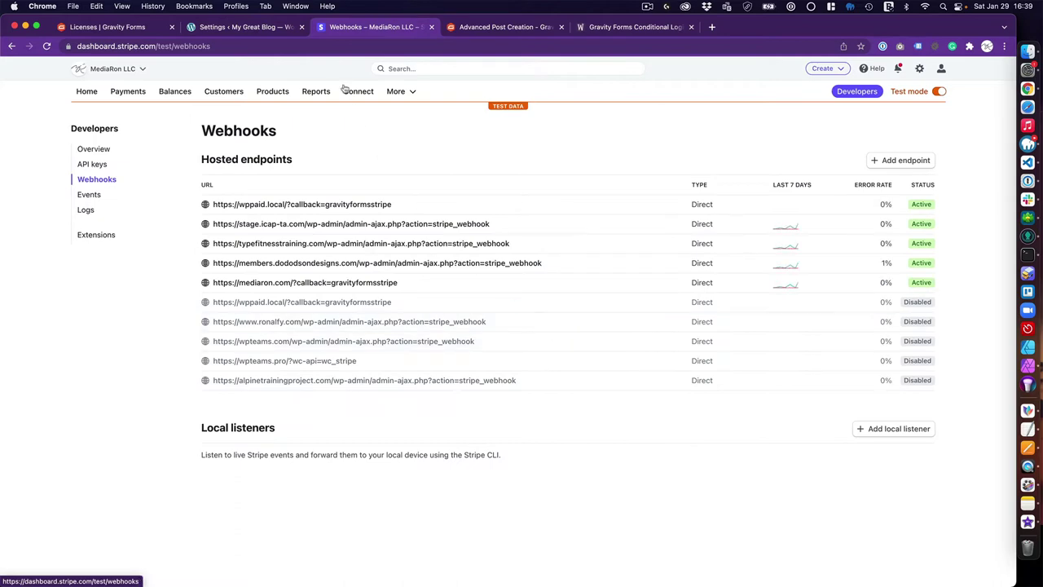
Copy the site's webhook URL from the Gravity Forms Stripe instructions and return to Stripe Webhooks
{"action": "left_click", "coordinate": [248, 30]}
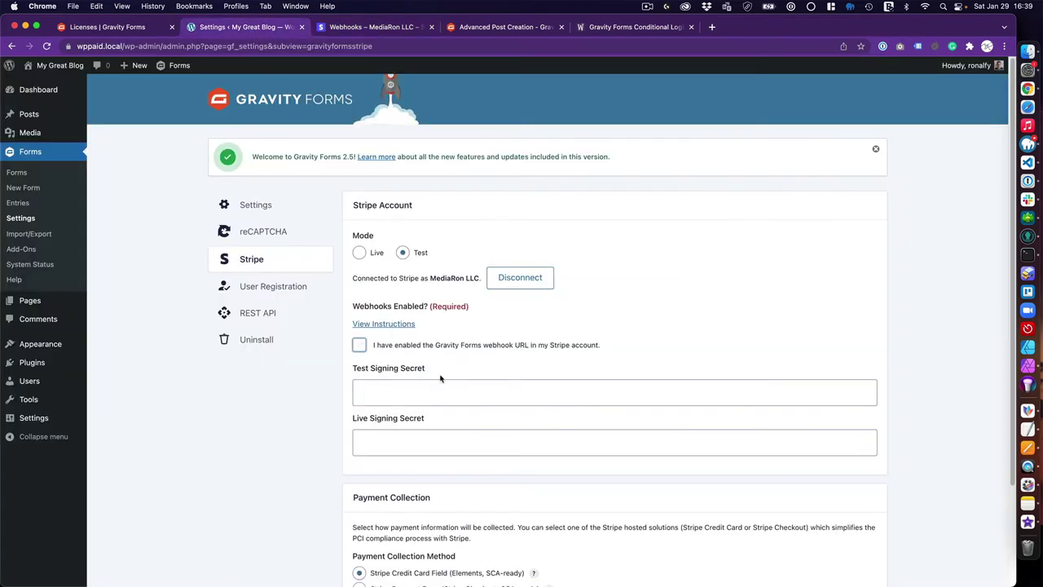
{"action": "left_click", "coordinate": [394, 325]}
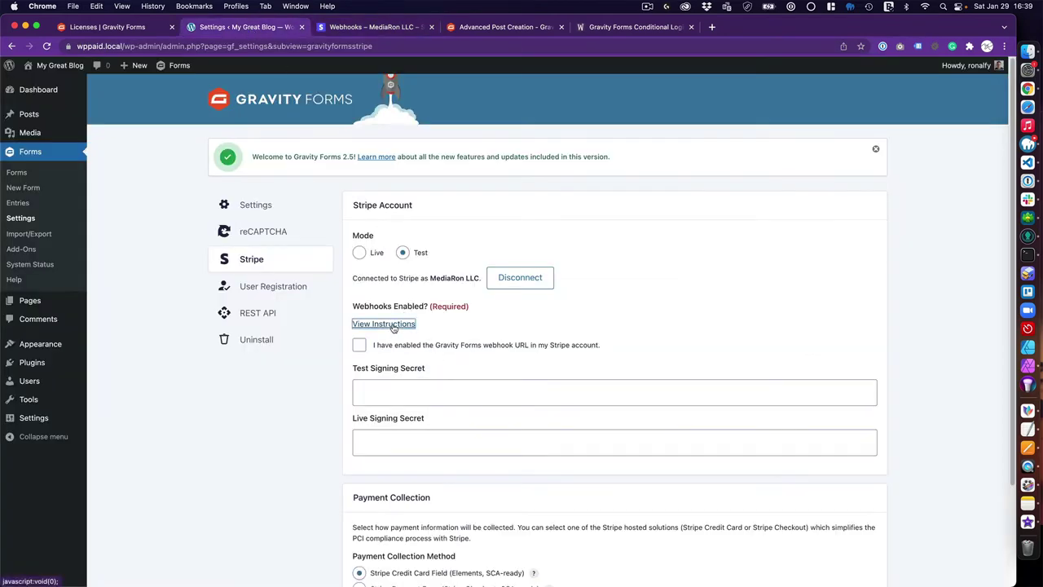
{"action": "left_click_drag", "start_coordinate": [400, 321], "coordinate": [609, 324]}
{"action": "key", "text": "super+c"}
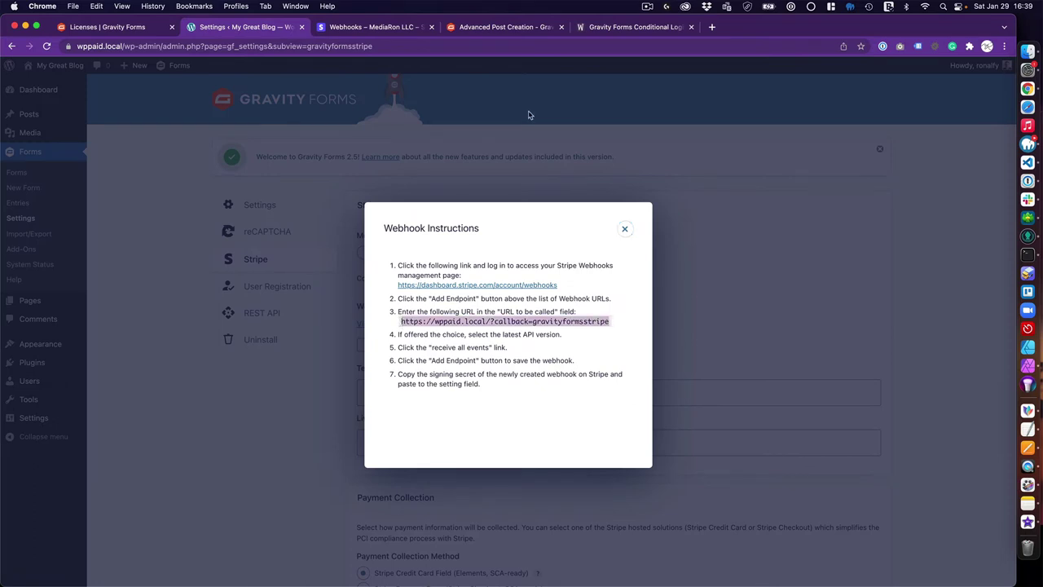
{"action": "left_click", "coordinate": [381, 28]}
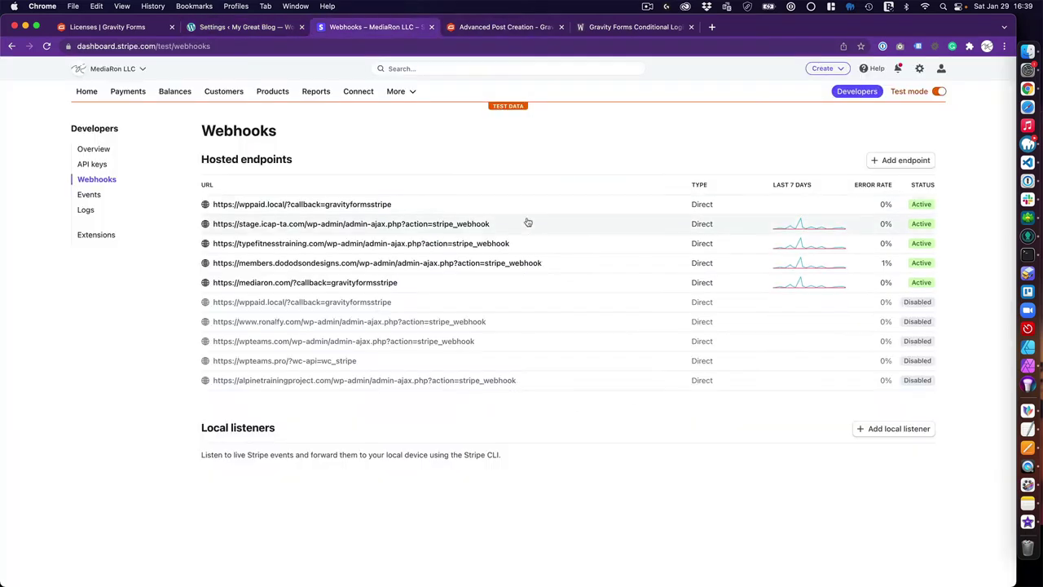
Start a new Stripe webhook endpoint with the pasted wppaid.local callback URL and a 'Test' description
{"action": "left_click", "coordinate": [897, 160]}
{"action": "left_click", "coordinate": [84, 214]}
{"action": "key", "text": "super+v"}
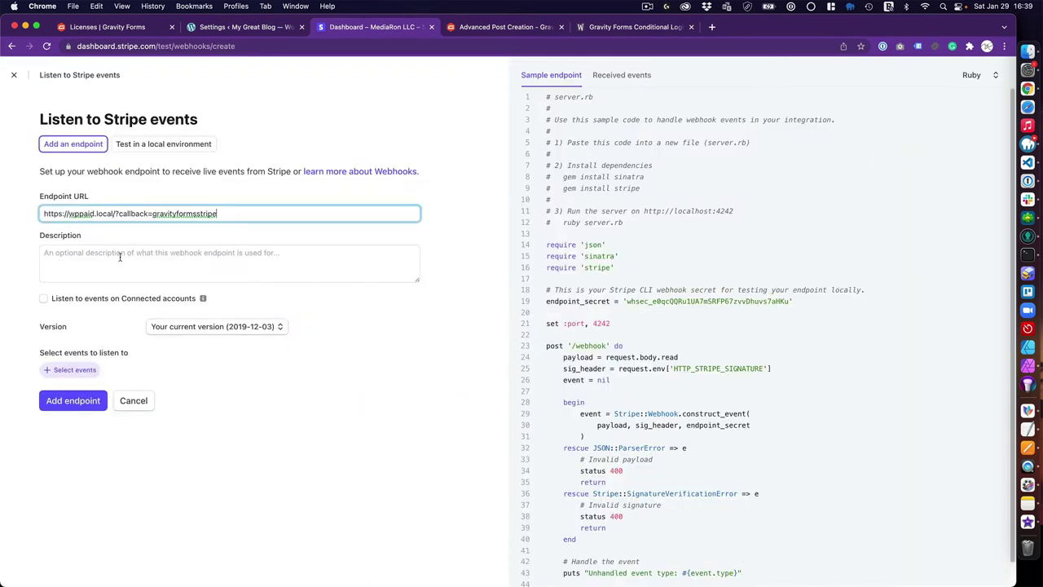
{"action": "left_click", "coordinate": [120, 257]}
{"action": "type", "text": "Test endp"}
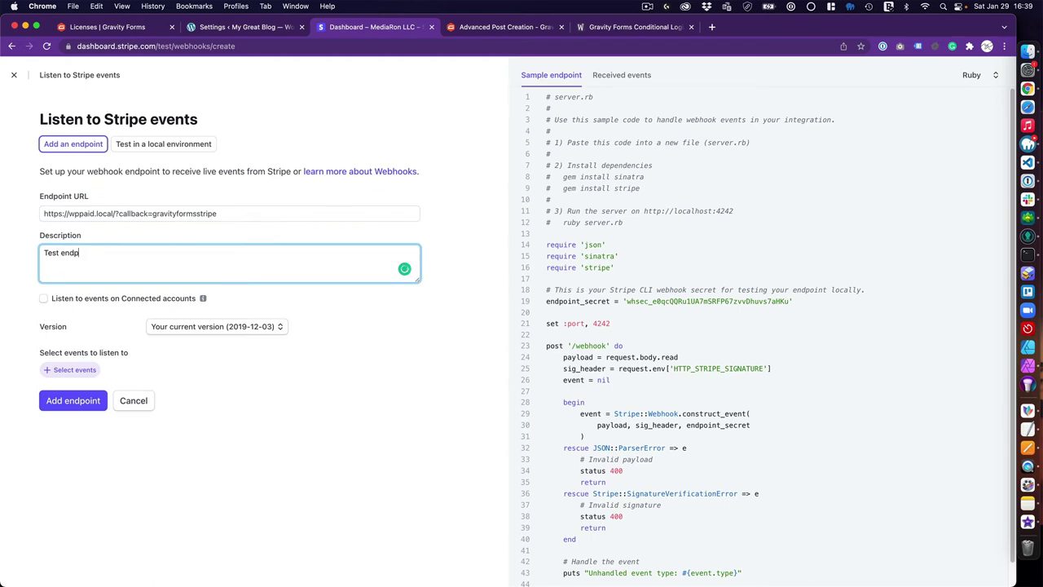
Select all 178 events for the endpoint and create it
{"action": "left_click", "coordinate": [67, 370]}
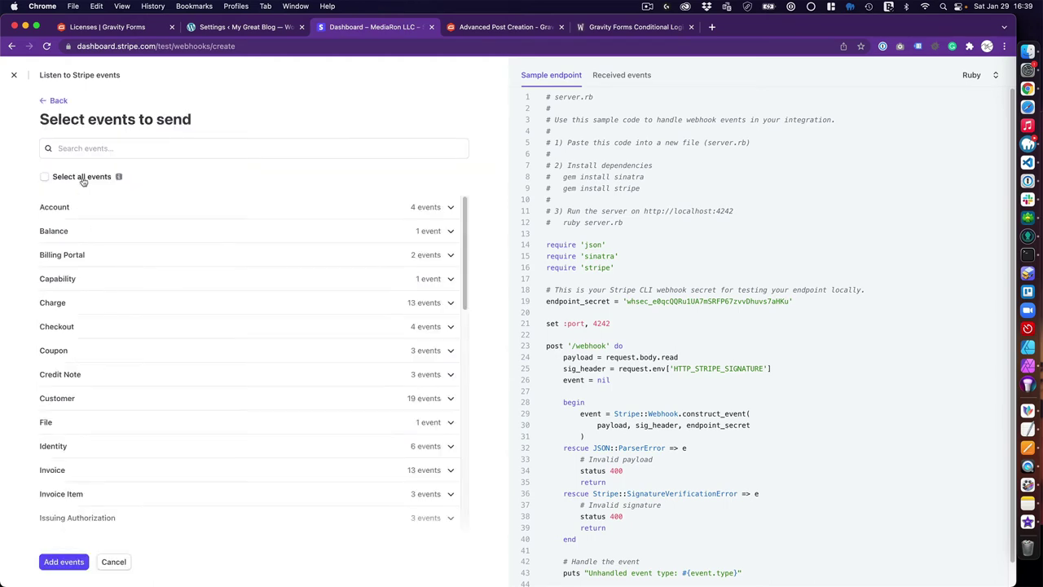
{"action": "left_click", "coordinate": [84, 176]}
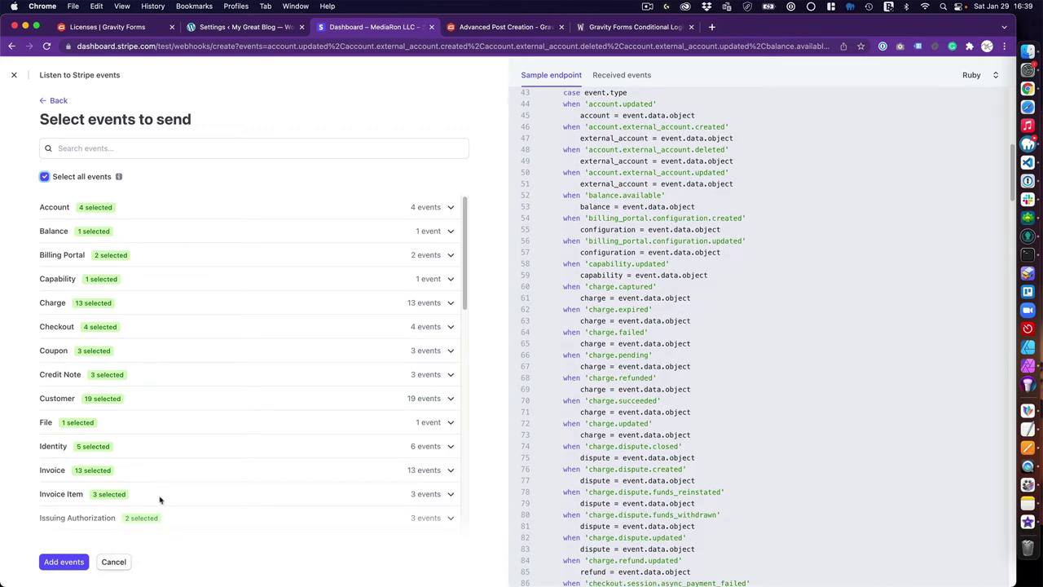
{"action": "scroll", "coordinate": [142, 522], "scroll_direction": "down", "scroll_amount": 10}
{"action": "left_click", "coordinate": [62, 562]}
{"action": "scroll", "coordinate": [147, 489], "scroll_direction": "down", "scroll_amount": 20}
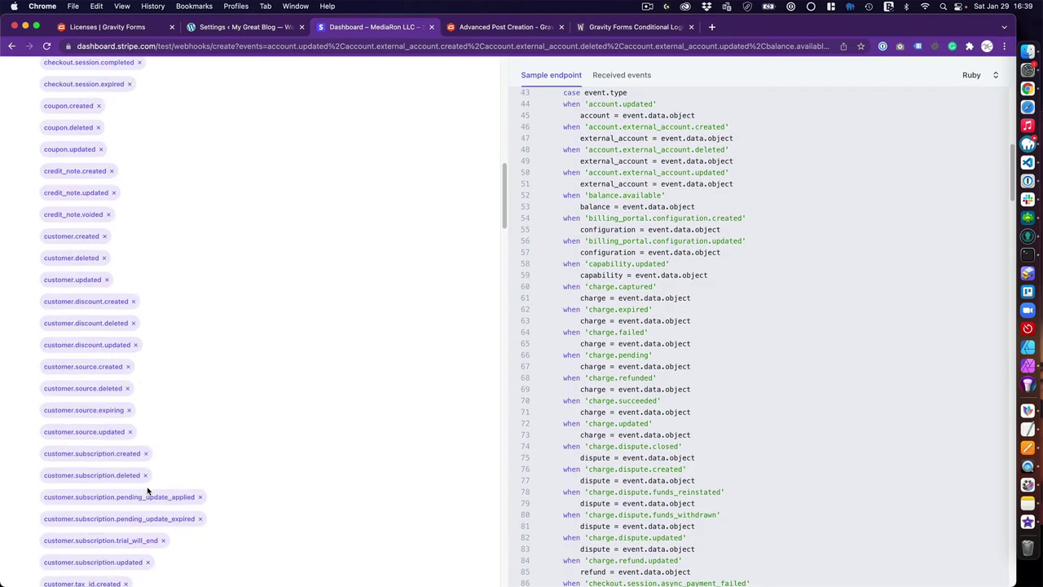
{"action": "left_click", "coordinate": [66, 564]}
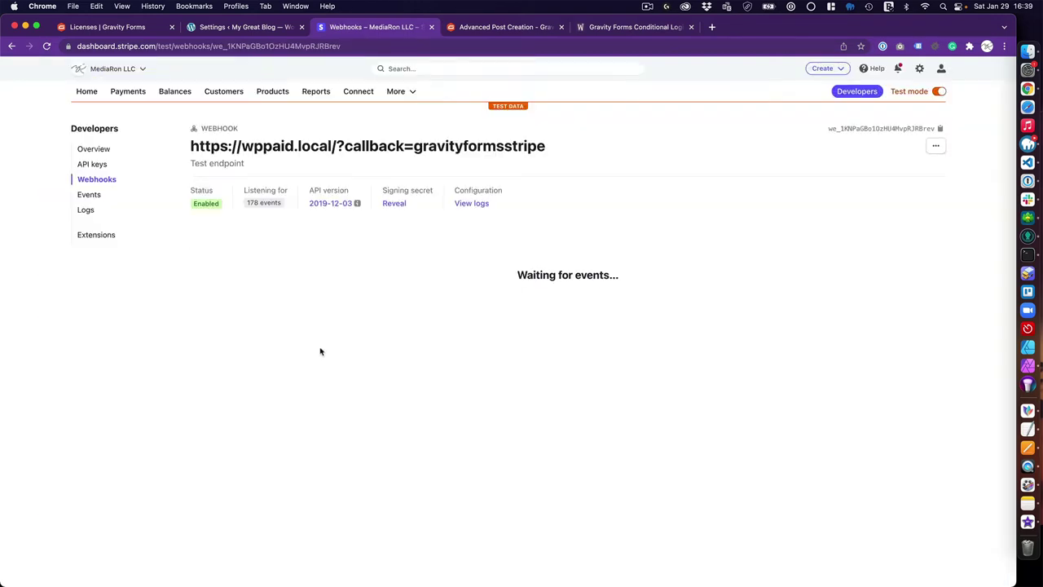
{"action": "left_click", "coordinate": [262, 29]}
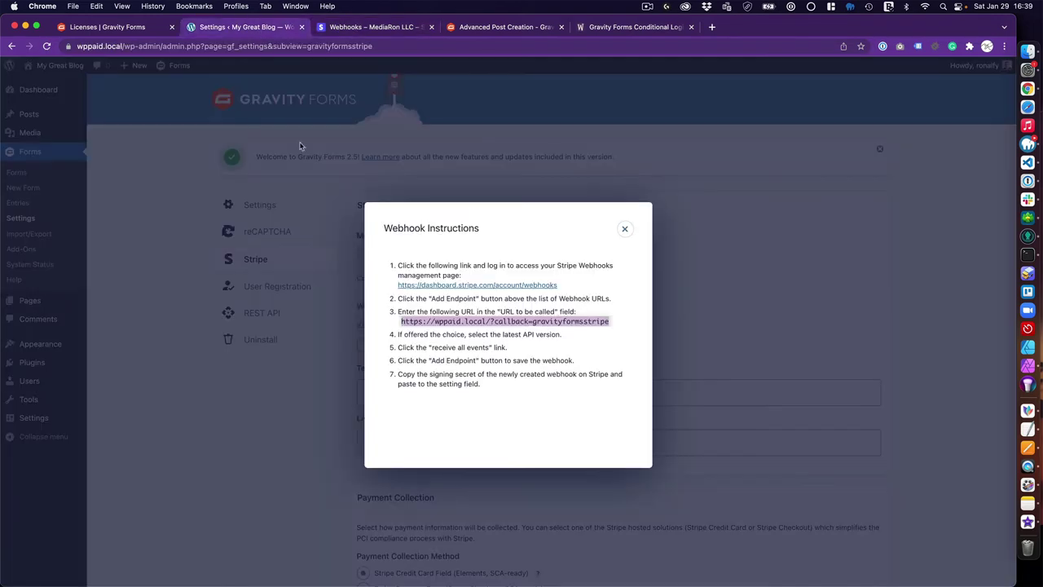
Tick the webhook-enabled checkbox, then reveal and copy the endpoint's signing secret from Stripe
{"action": "left_click", "coordinate": [619, 231]}
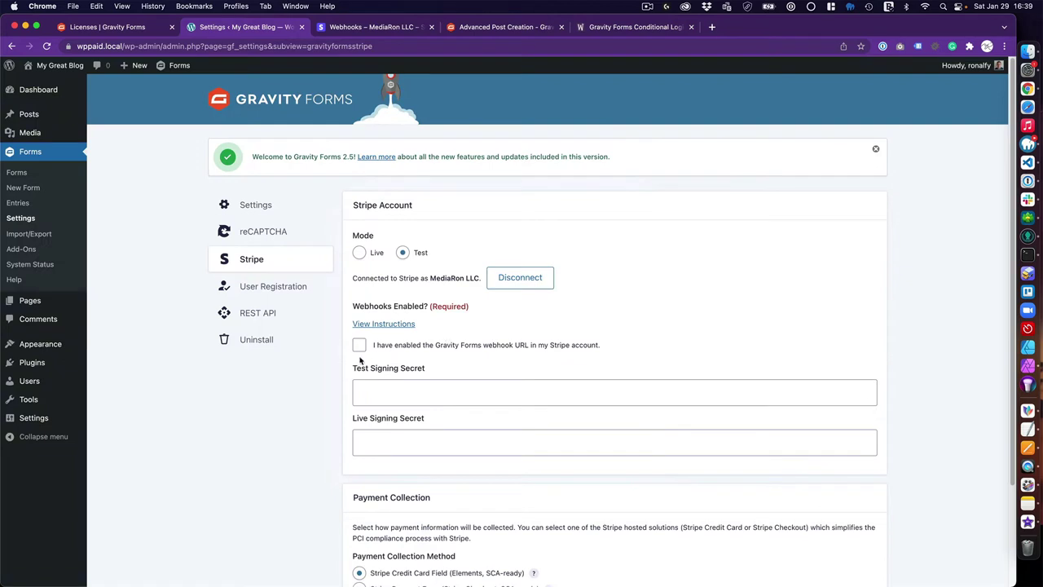
{"action": "left_click", "coordinate": [361, 347]}
{"action": "left_click", "coordinate": [392, 28]}
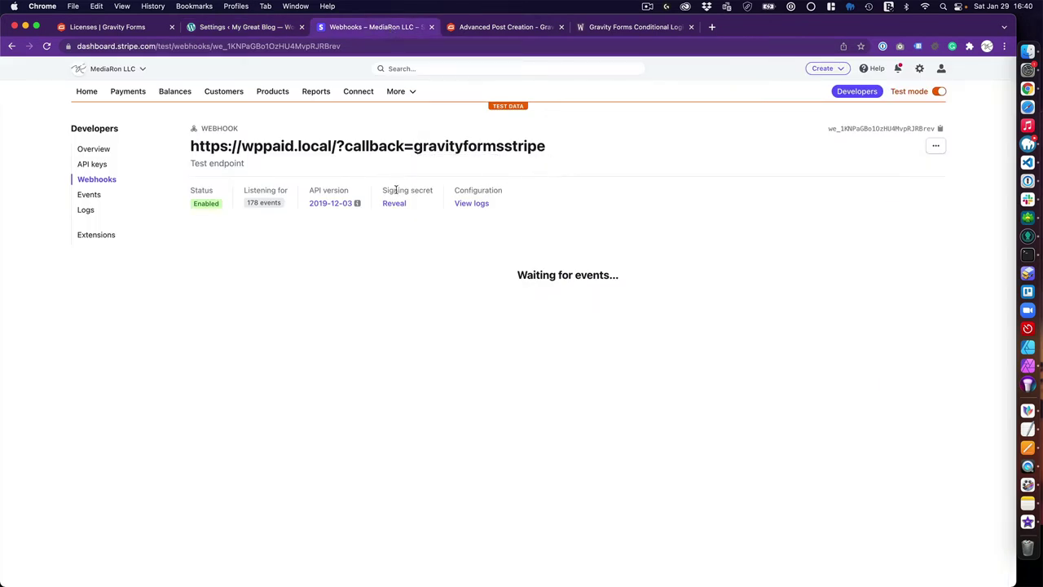
{"action": "left_click", "coordinate": [395, 204]}
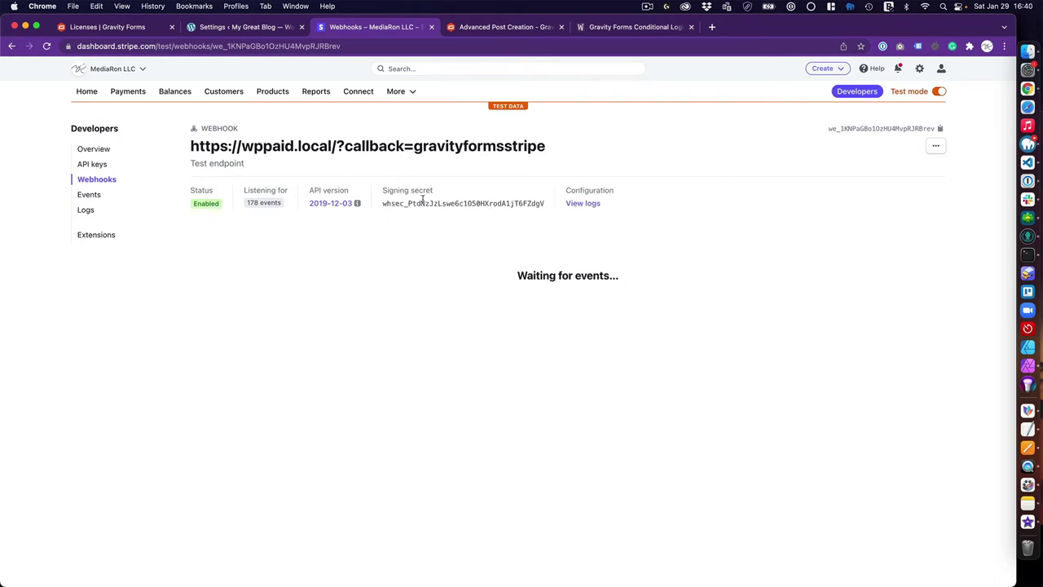
{"action": "double_click", "coordinate": [423, 204]}
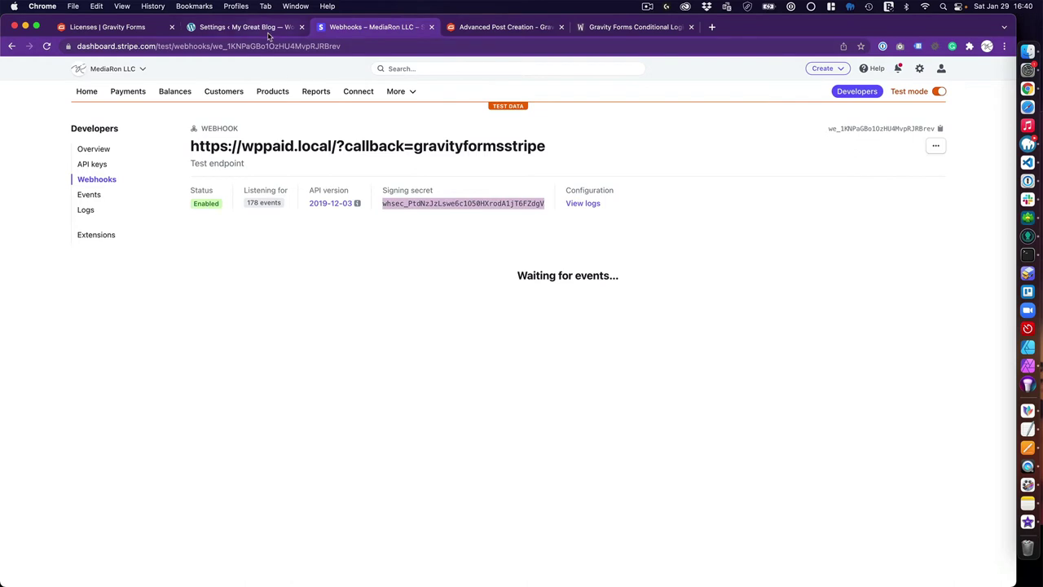
{"action": "left_click", "coordinate": [269, 31]}
{"action": "left_click", "coordinate": [413, 397]}
Paste the copied secret into Test Signing Secret, save the Stripe settings, and go to Forms
{"action": "key", "text": "super+v"}
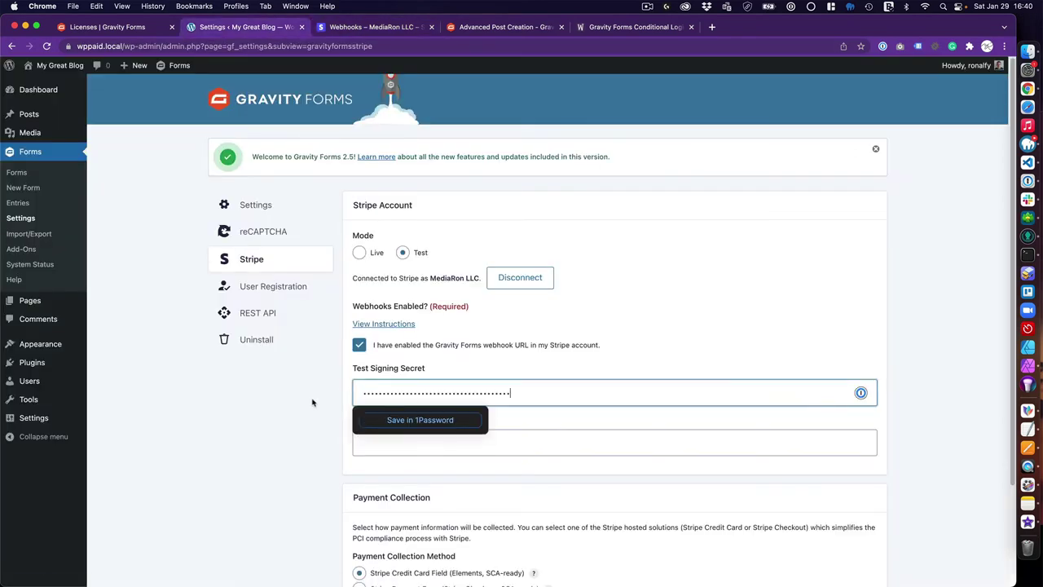
{"action": "scroll", "coordinate": [299, 436], "scroll_direction": "down", "scroll_amount": 2}
{"action": "scroll", "coordinate": [299, 435], "scroll_direction": "down", "scroll_amount": 1}
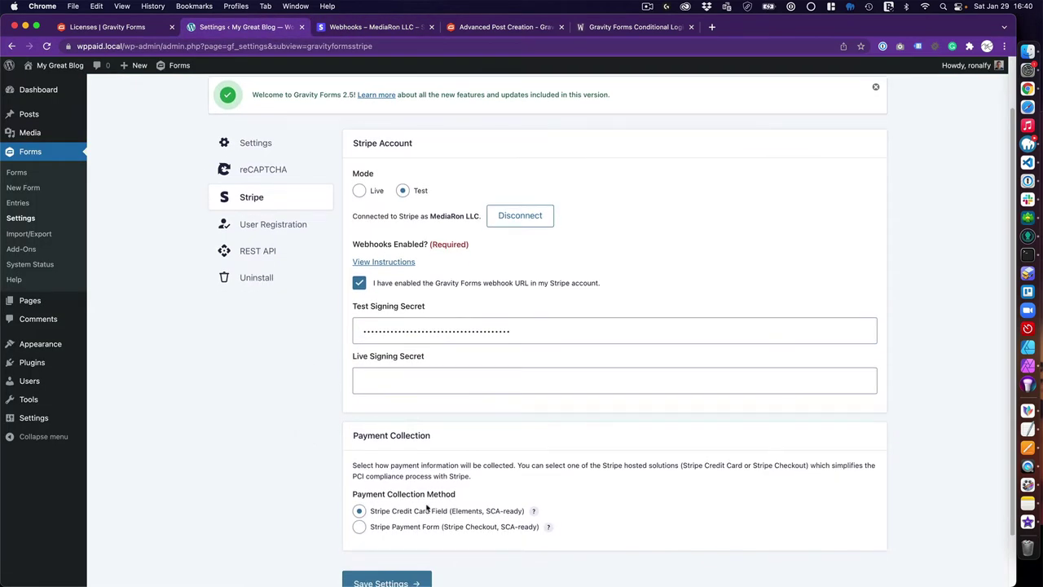
{"action": "left_click", "coordinate": [398, 581]}
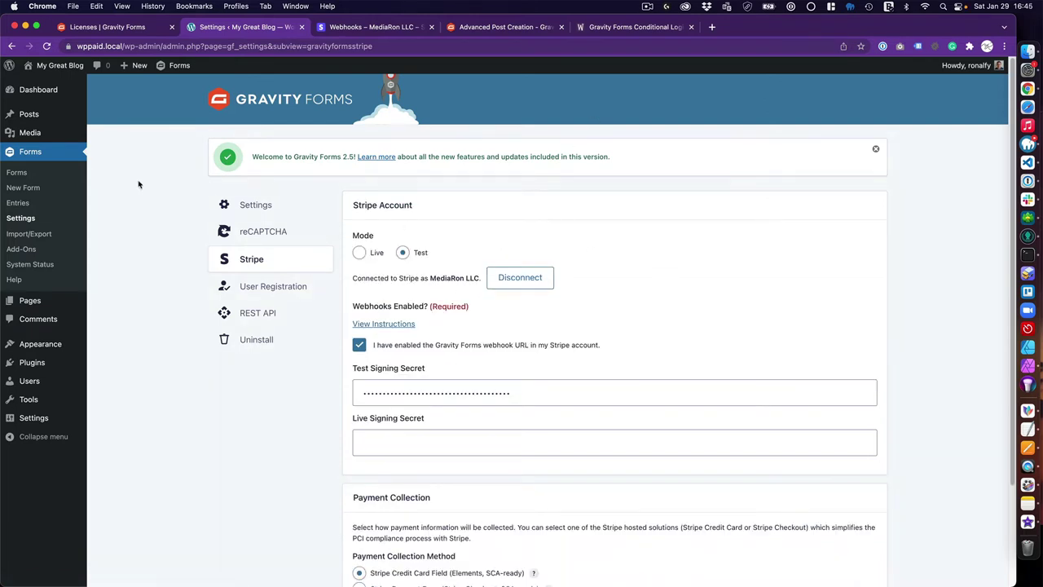
{"action": "left_click", "coordinate": [49, 173]}
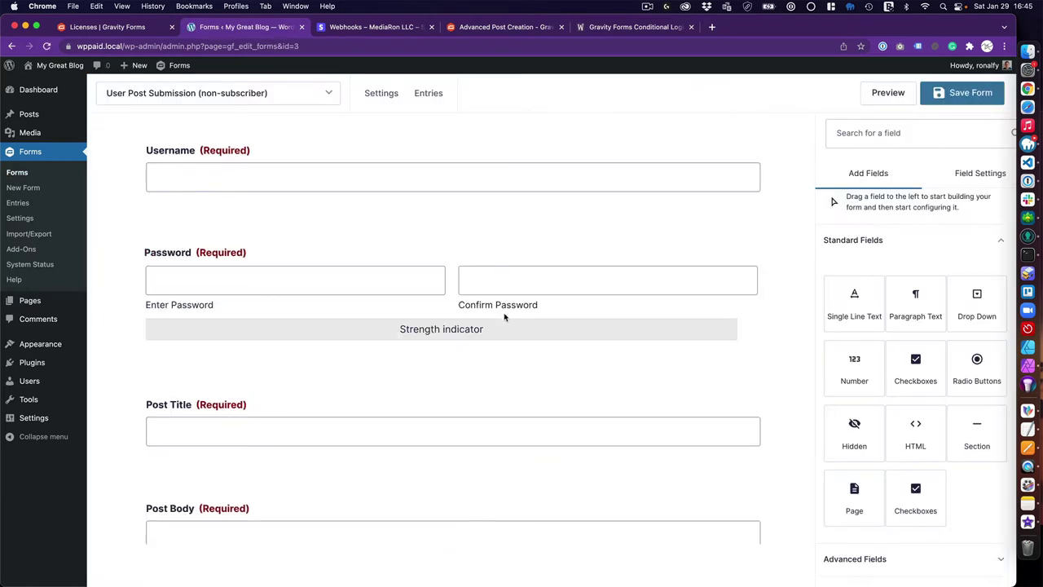
Add a Product pricing field below Post Image and label it Product Name
{"action": "scroll", "coordinate": [505, 317], "scroll_direction": "down", "scroll_amount": 10}
{"action": "scroll", "coordinate": [872, 496], "scroll_direction": "down", "scroll_amount": 2}
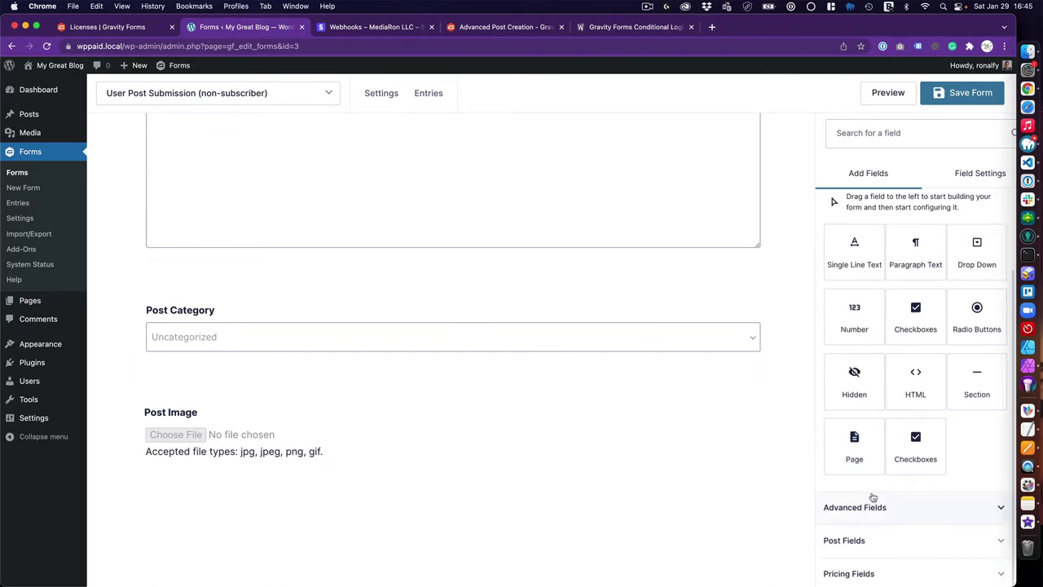
{"action": "left_click", "coordinate": [862, 574]}
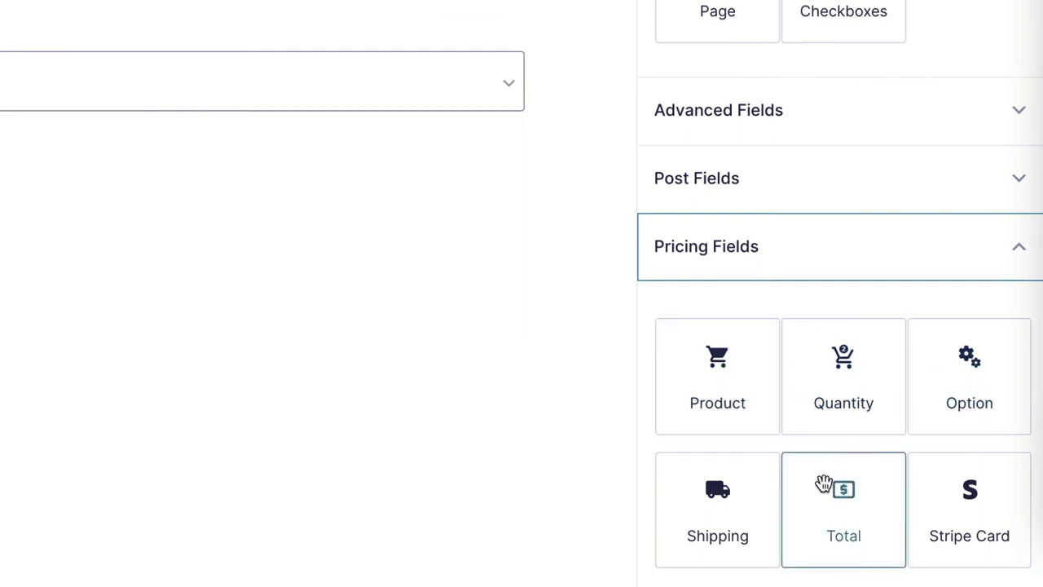
{"action": "left_click_drag", "start_coordinate": [713, 387], "coordinate": [594, 421]}
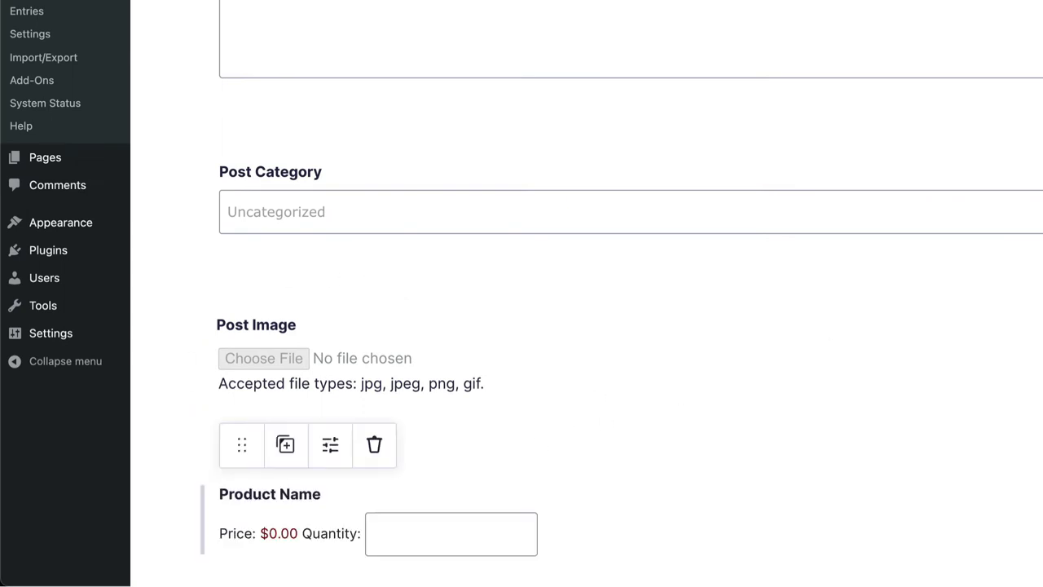
{"action": "type", "text": "User Submission"}
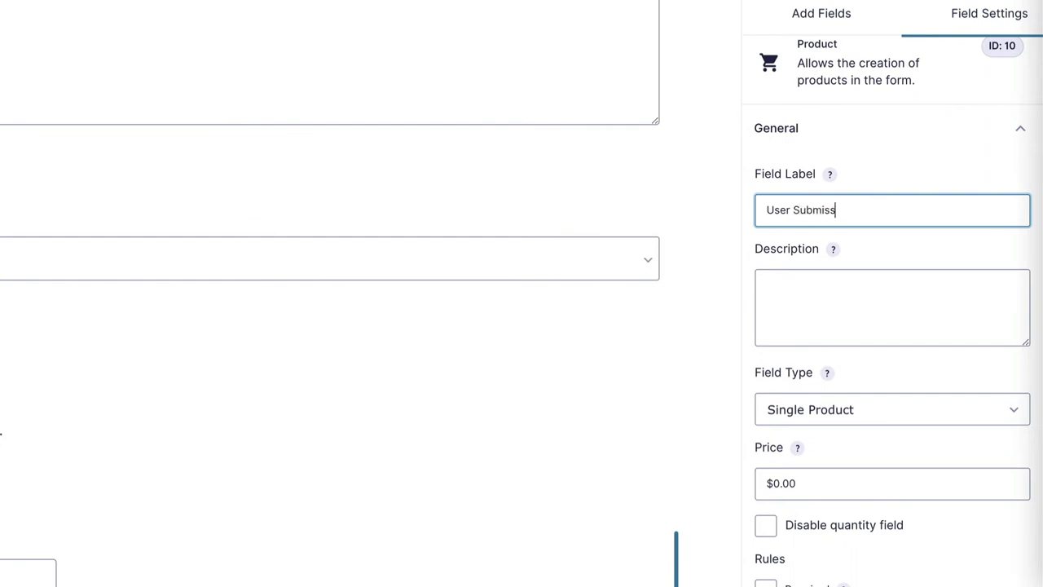
Make it a Hidden product priced $3.99 and add a Total field below it
{"action": "left_click", "coordinate": [871, 418]}
{"action": "left_click", "coordinate": [766, 484]}
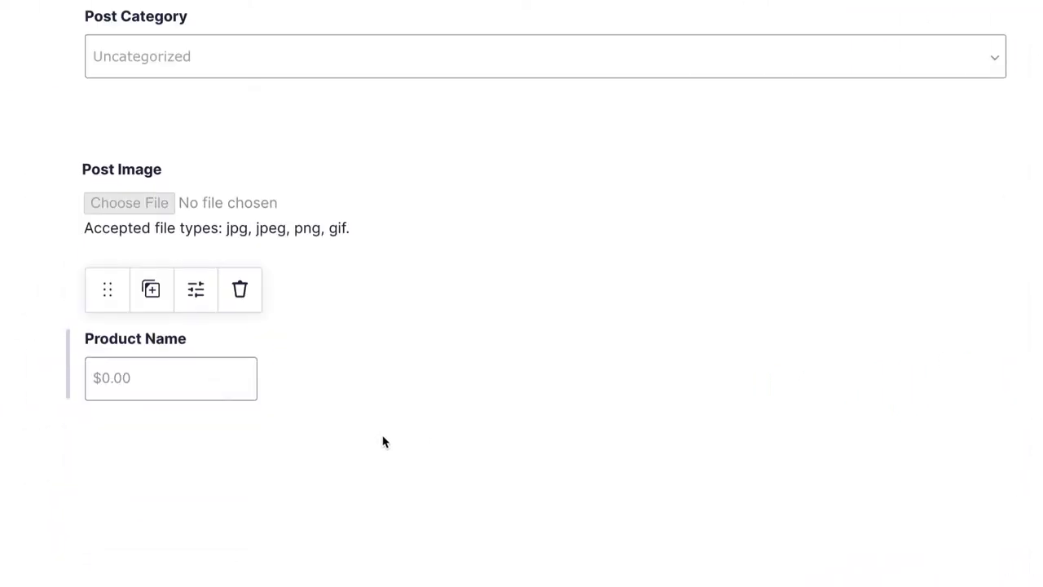
{"action": "triple_click", "coordinate": [816, 445]}
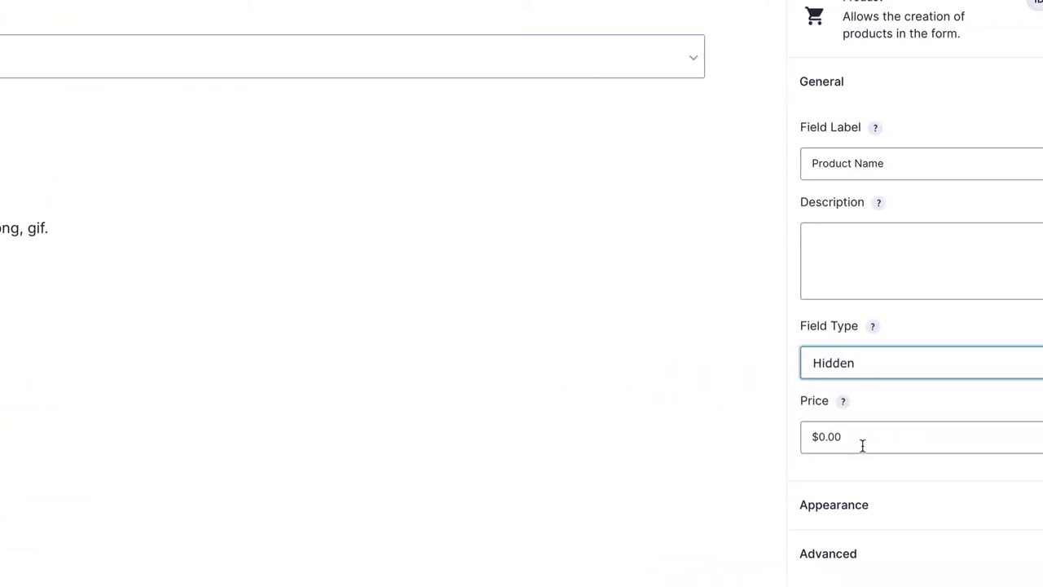
{"action": "type", "text": "$3.99"}
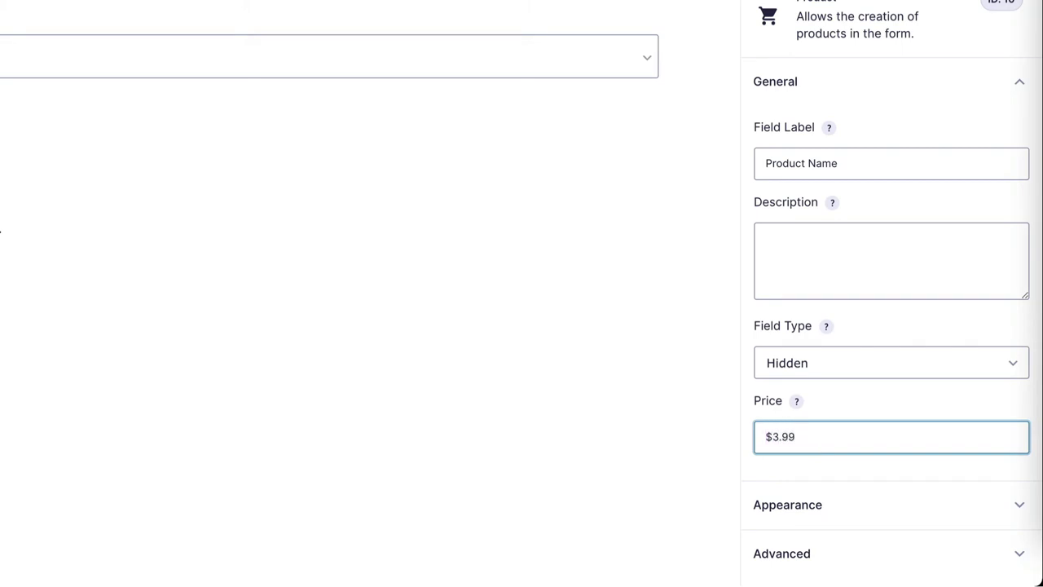
{"action": "left_click", "coordinate": [92, 372]}
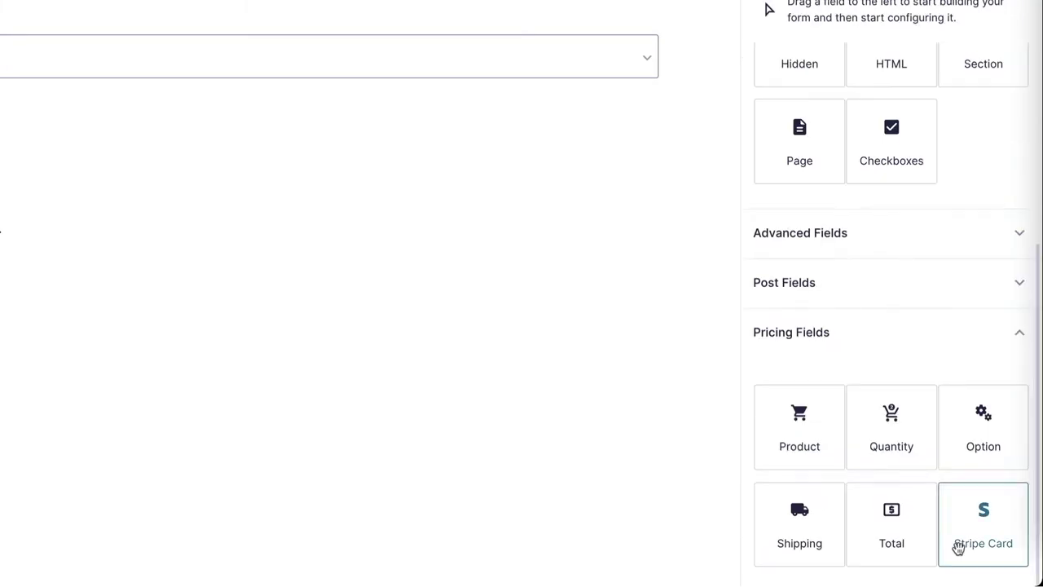
{"action": "left_click_drag", "start_coordinate": [917, 561], "coordinate": [0, 440]}
{"action": "left_click_drag", "start_coordinate": [187, 440], "coordinate": [158, 445]}
Place the Stripe Card field from Pricing Fields directly below Total
{"action": "scroll", "coordinate": [171, 456], "scroll_direction": "down", "scroll_amount": 3}
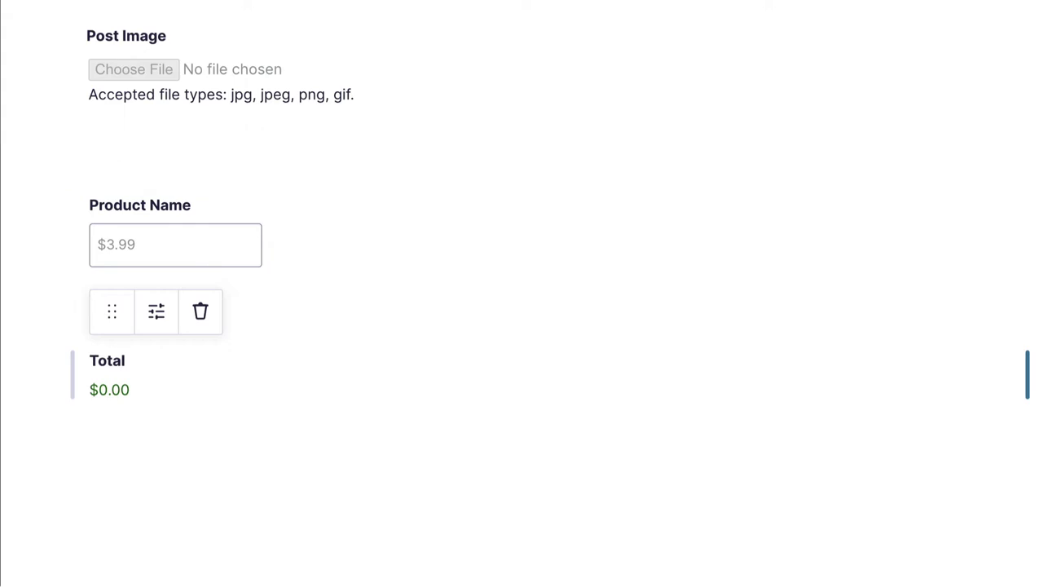
{"action": "left_click_drag", "start_coordinate": [913, 538], "coordinate": [122, 467]}
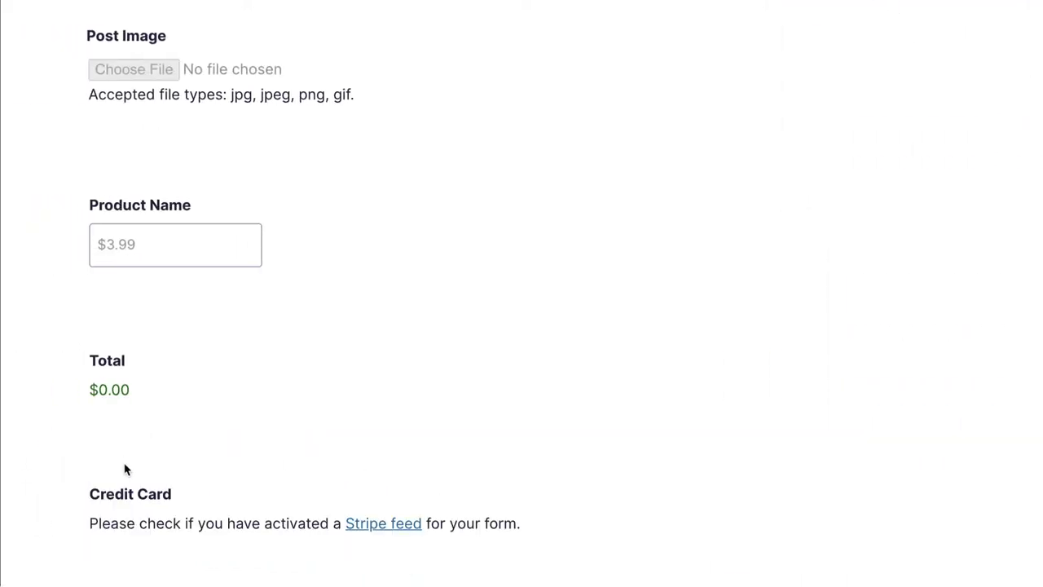
{"action": "scroll", "coordinate": [124, 468], "scroll_direction": "down", "scroll_amount": 2}
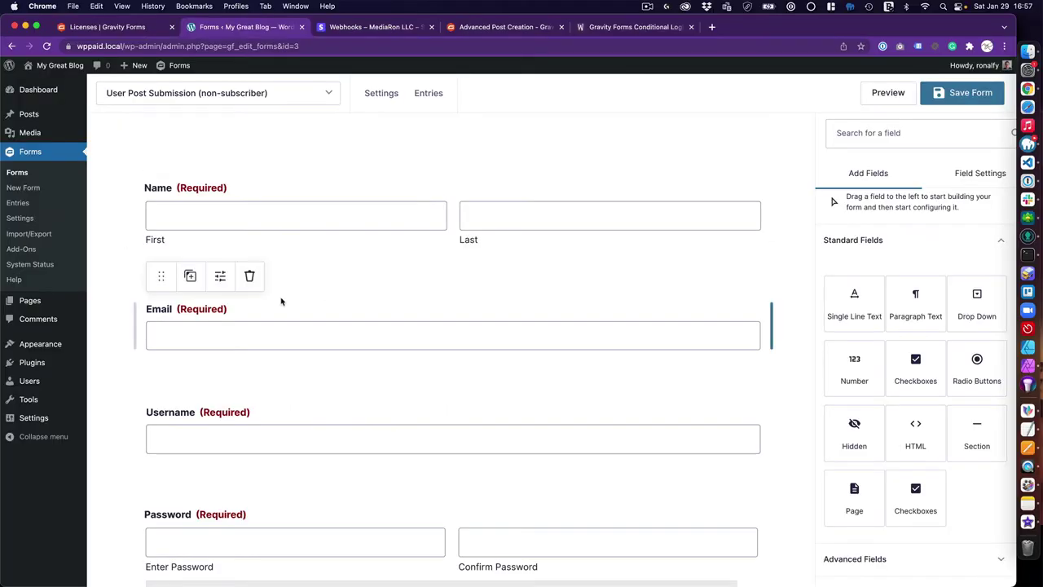
{"action": "scroll", "coordinate": [281, 301], "scroll_direction": "down", "scroll_amount": 15}
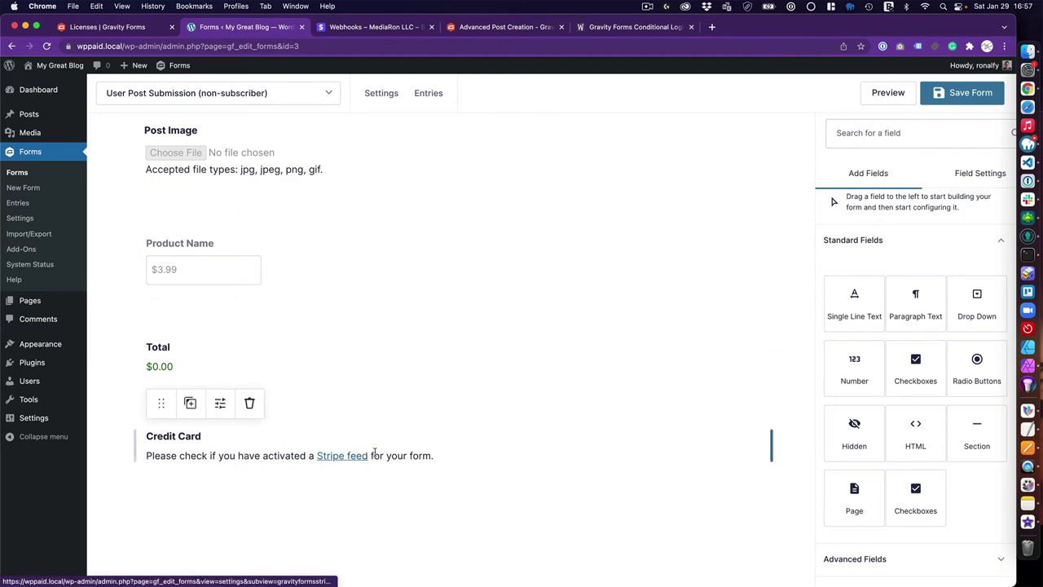
{"action": "scroll", "coordinate": [369, 455], "scroll_direction": "up", "scroll_amount": 20}
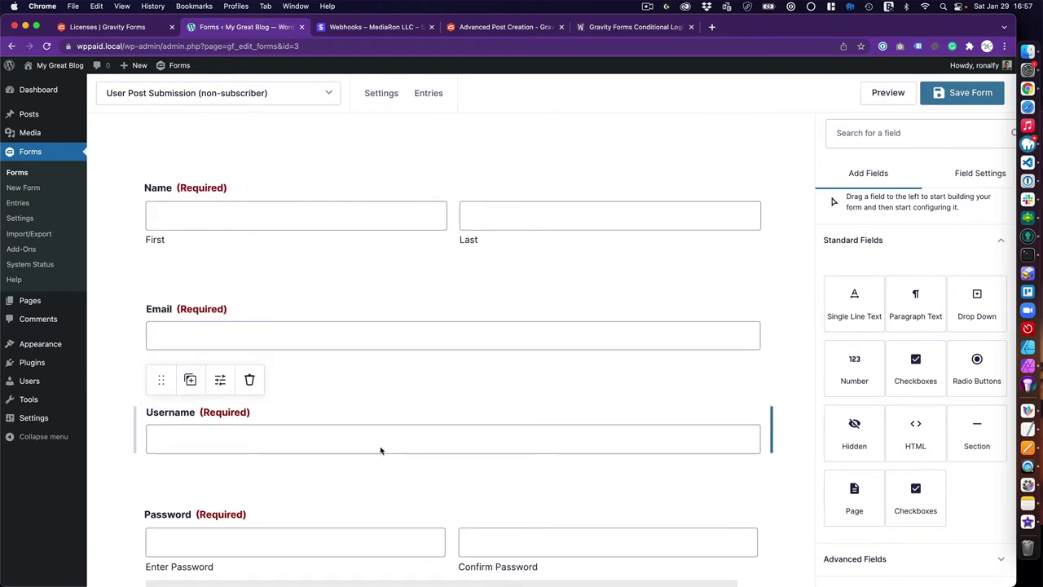
{"action": "scroll", "coordinate": [262, 399], "scroll_direction": "down", "scroll_amount": 2}
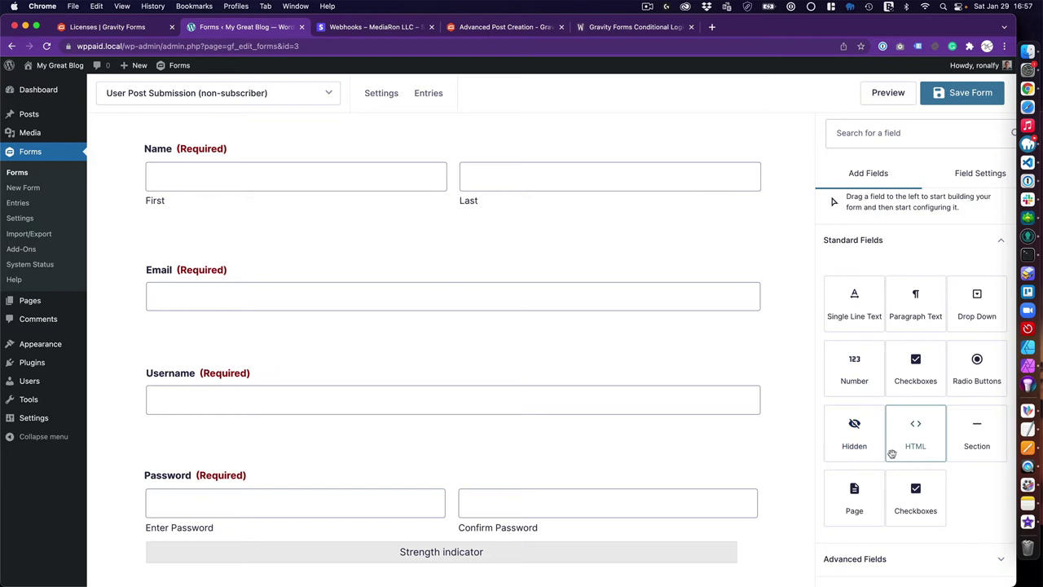
Add a Hidden field above Username and copy the {user:user_login} merge tag from the article
{"action": "left_click_drag", "start_coordinate": [863, 445], "coordinate": [470, 356]}
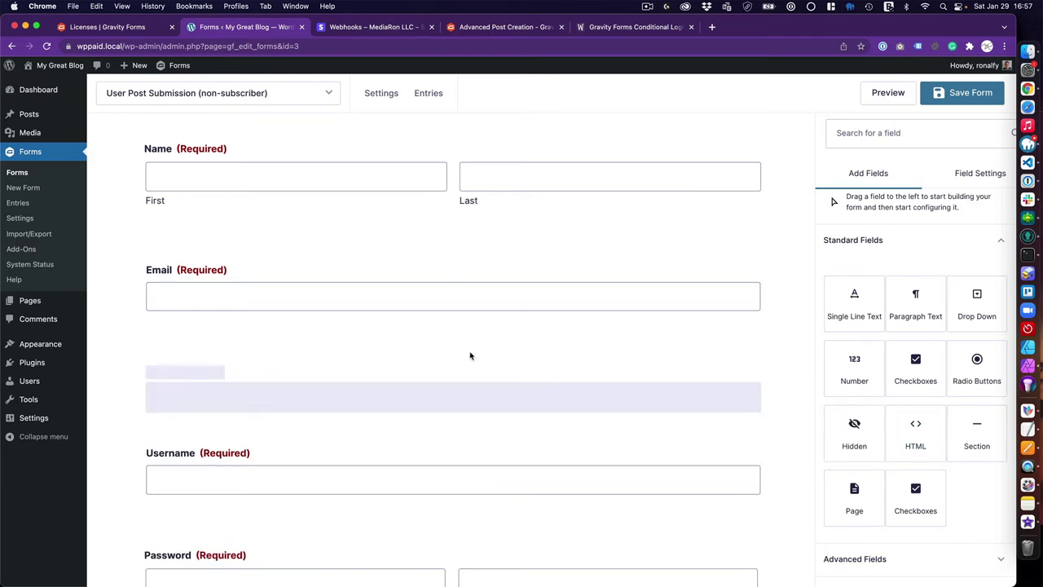
{"action": "left_click", "coordinate": [615, 29]}
{"action": "scroll", "coordinate": [357, 312], "scroll_direction": "up", "scroll_amount": 10}
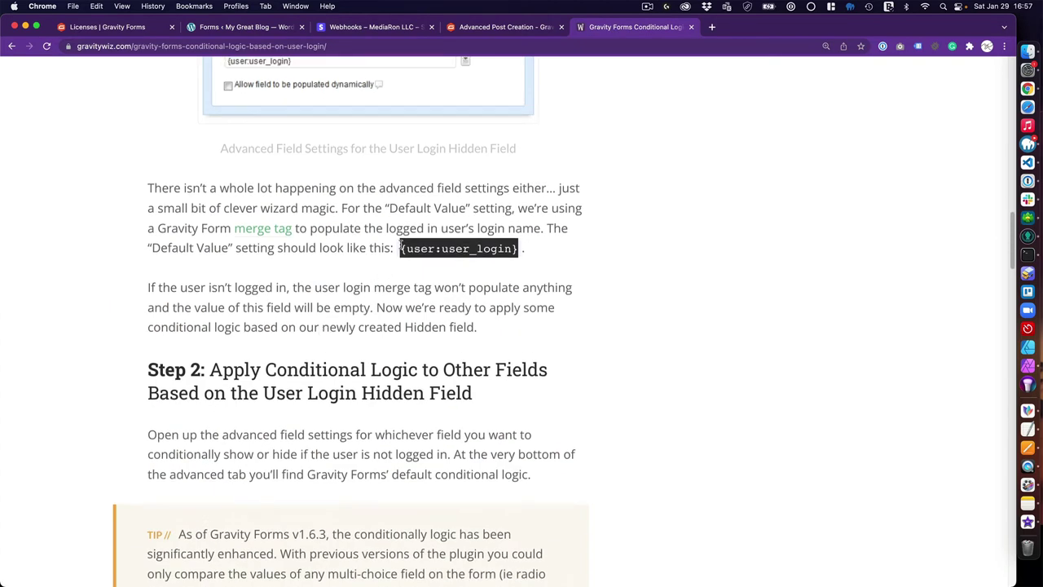
{"action": "left_click", "coordinate": [401, 248]}
{"action": "left_click_drag", "start_coordinate": [401, 249], "coordinate": [519, 259]}
{"action": "key", "text": "super+c"}
{"action": "left_click", "coordinate": [258, 31]}
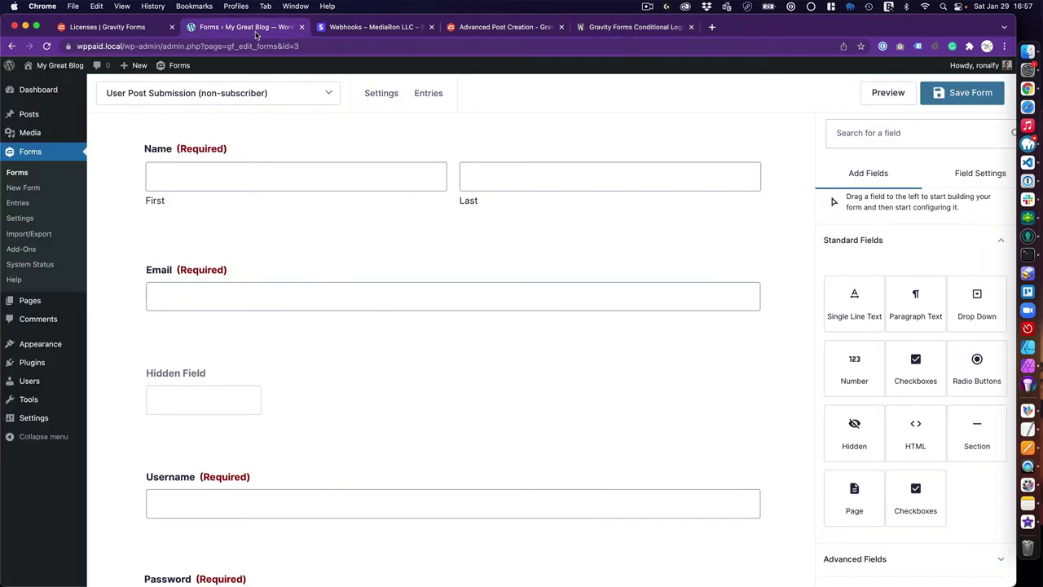
Label the hidden field 'User Submission Logged In Status'
{"action": "left_click", "coordinate": [236, 403]}
{"action": "left_click", "coordinate": [889, 343]}
{"action": "key", "text": "super+a"}
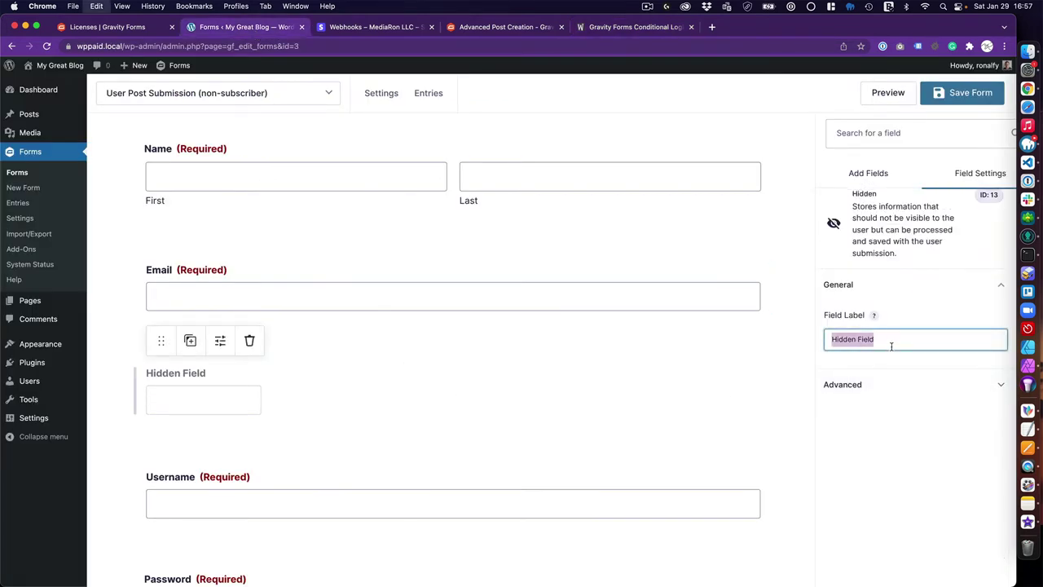
{"action": "type", "text": "User Submission ?Lo"}
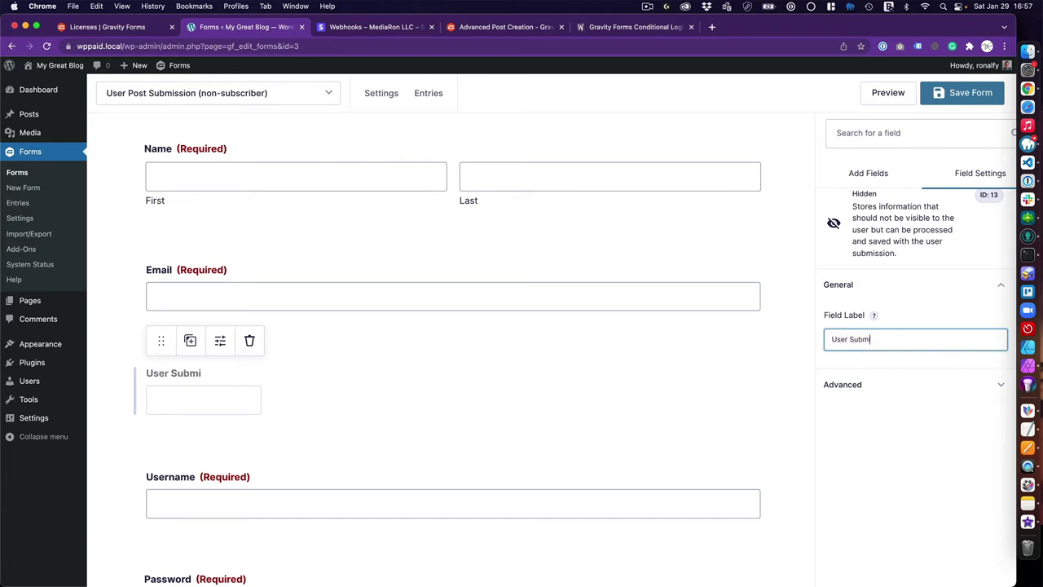
{"action": "key", "text": "BackSpace"}
{"action": "key", "text": "BackSpace"}
{"action": "key", "text": "BackSpace"}
{"action": "type", "text": "Logged In Status"}
Set the hidden field's Default Value to {user:user_login}
{"action": "left_click", "coordinate": [868, 384]}
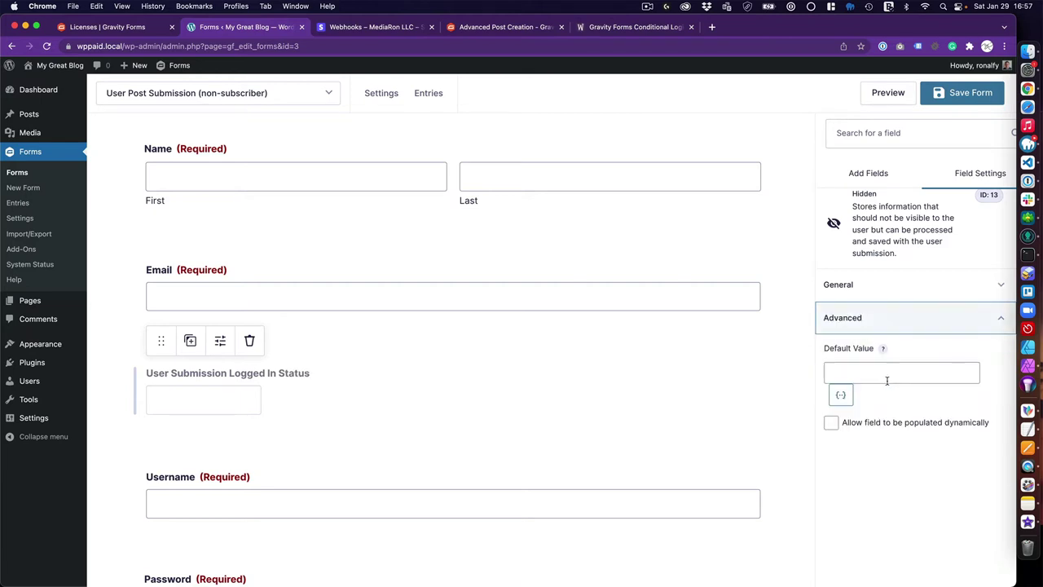
{"action": "left_click", "coordinate": [862, 369]}
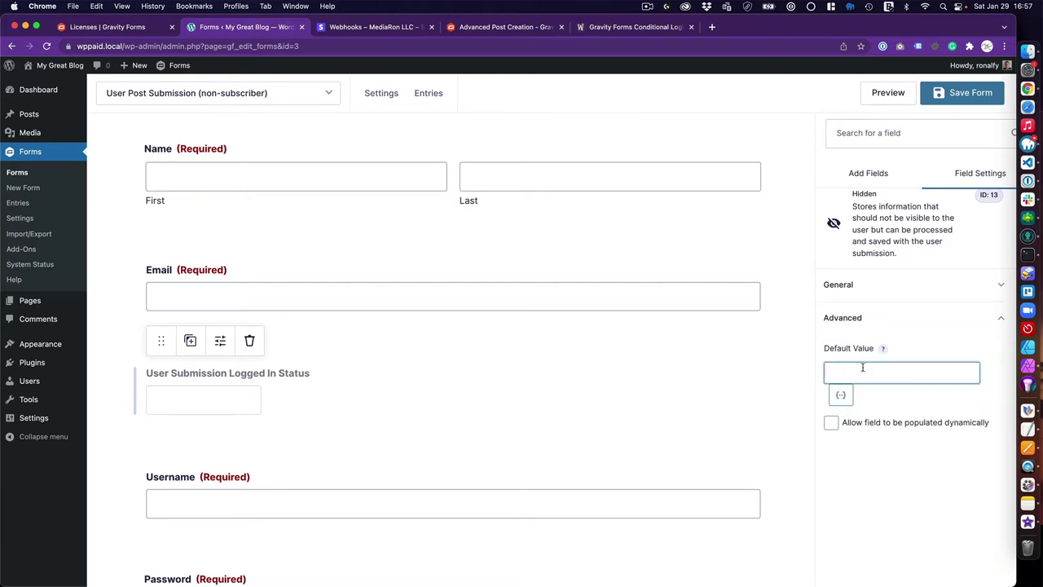
{"action": "key", "text": "super+v"}
{"action": "left_click", "coordinate": [893, 473]}
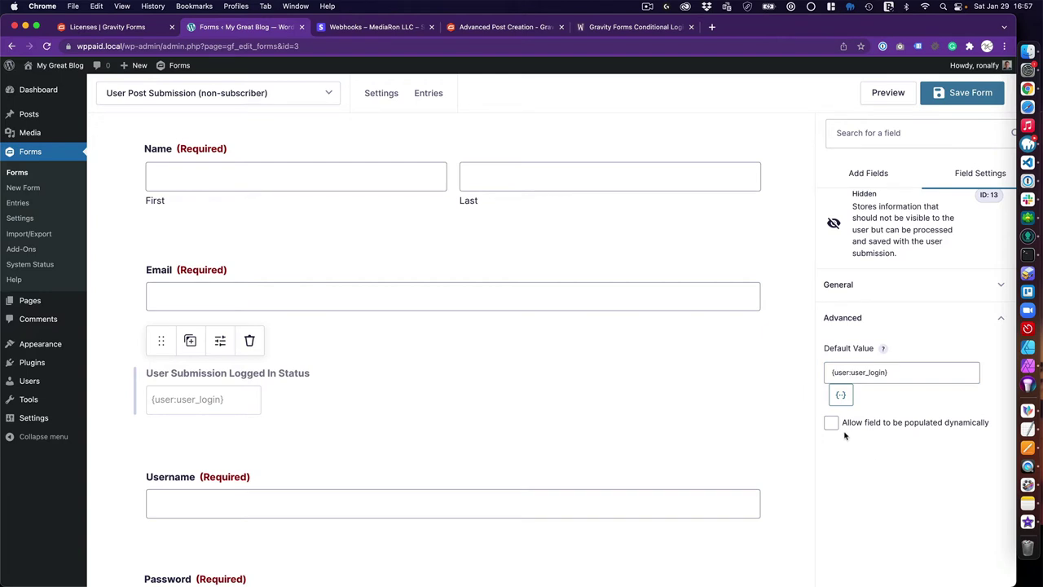
{"action": "scroll", "coordinate": [358, 448], "scroll_direction": "down", "scroll_amount": 5}
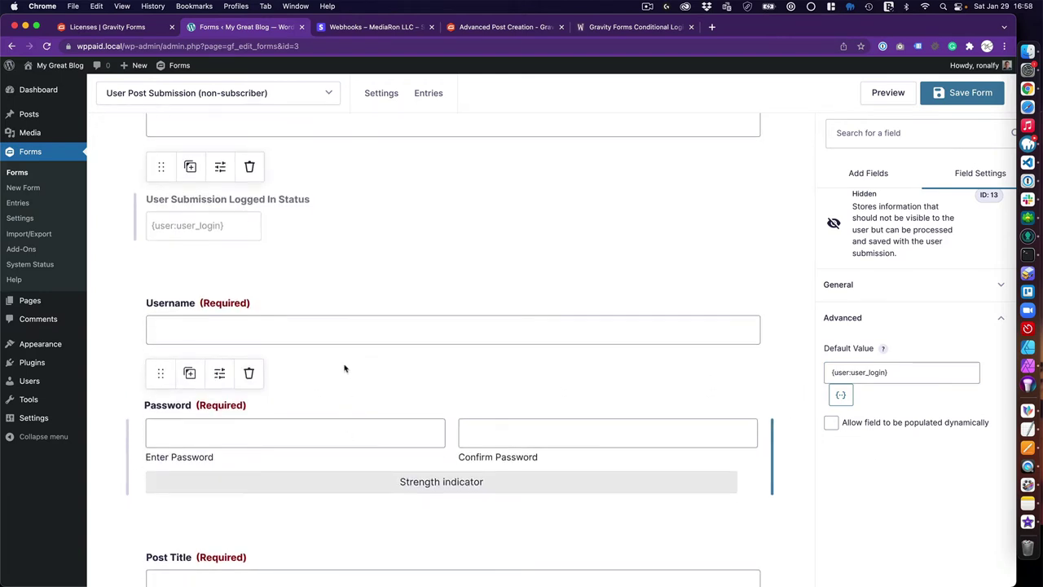
{"action": "left_click", "coordinate": [380, 354]}
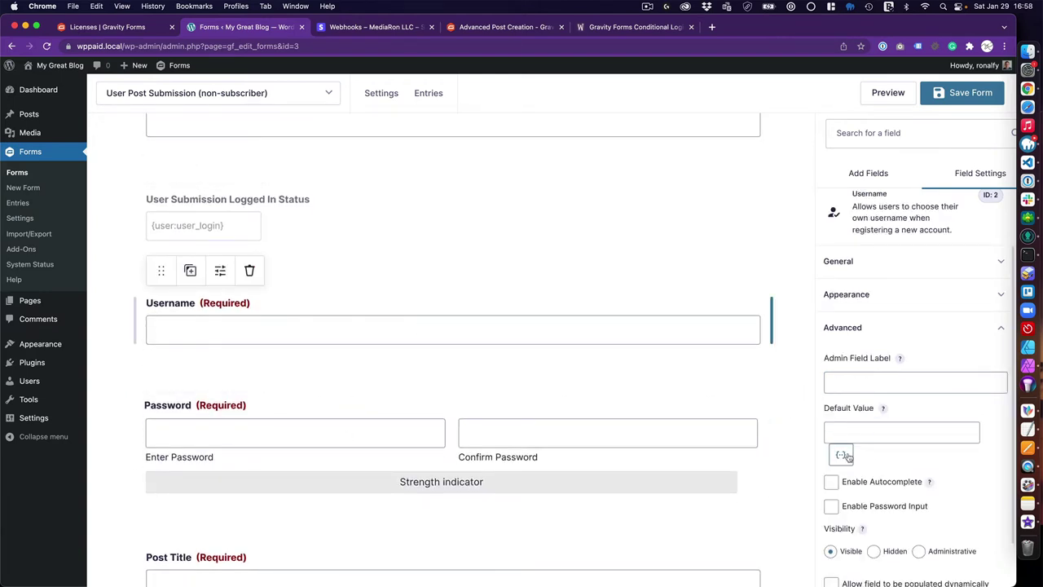
Enable conditional logic on Username: show if User Submission Logged In Status is blank
{"action": "scroll", "coordinate": [856, 483], "scroll_direction": "down", "scroll_amount": 1}
{"action": "left_click", "coordinate": [865, 579]}
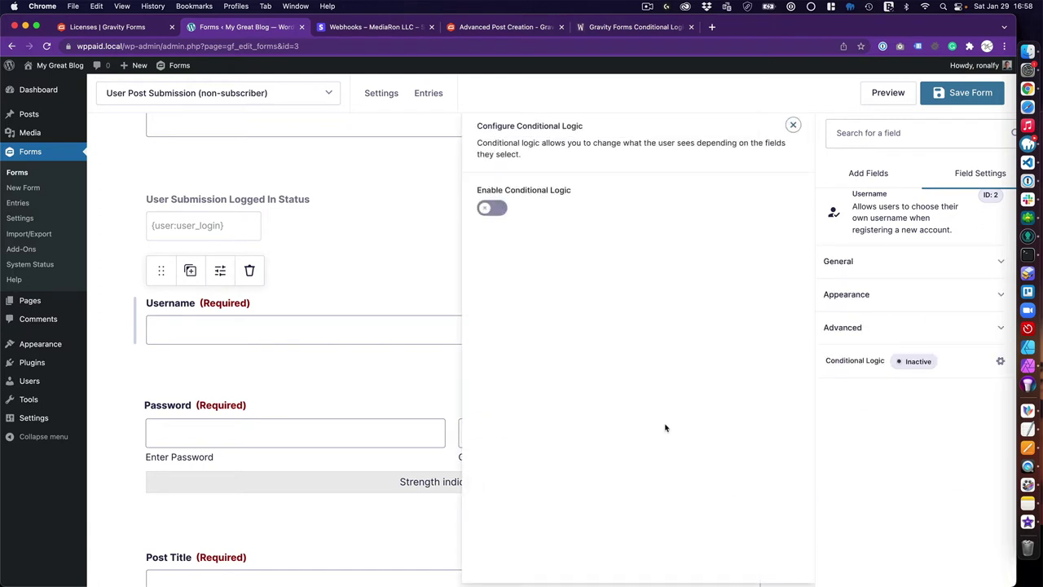
{"action": "left_click", "coordinate": [490, 210]}
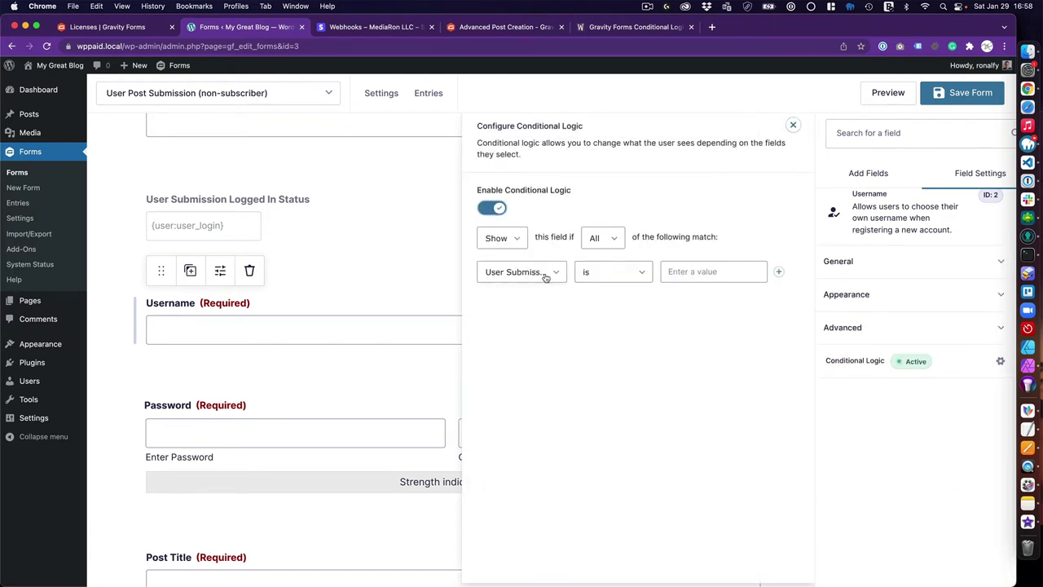
{"action": "left_click", "coordinate": [687, 271]}
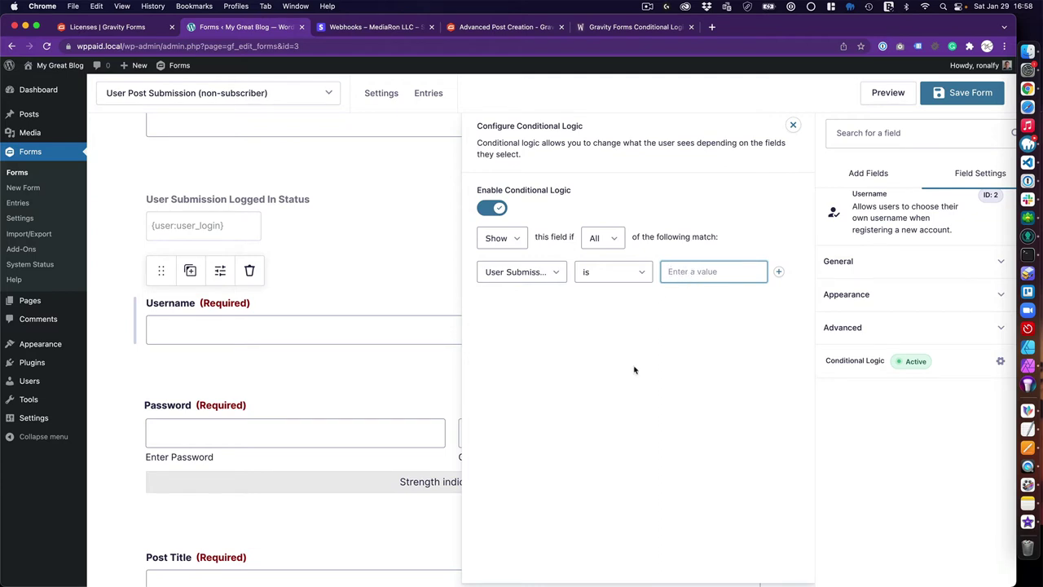
Apply the same conditional logic to Password and save the form
{"action": "left_click", "coordinate": [263, 430]}
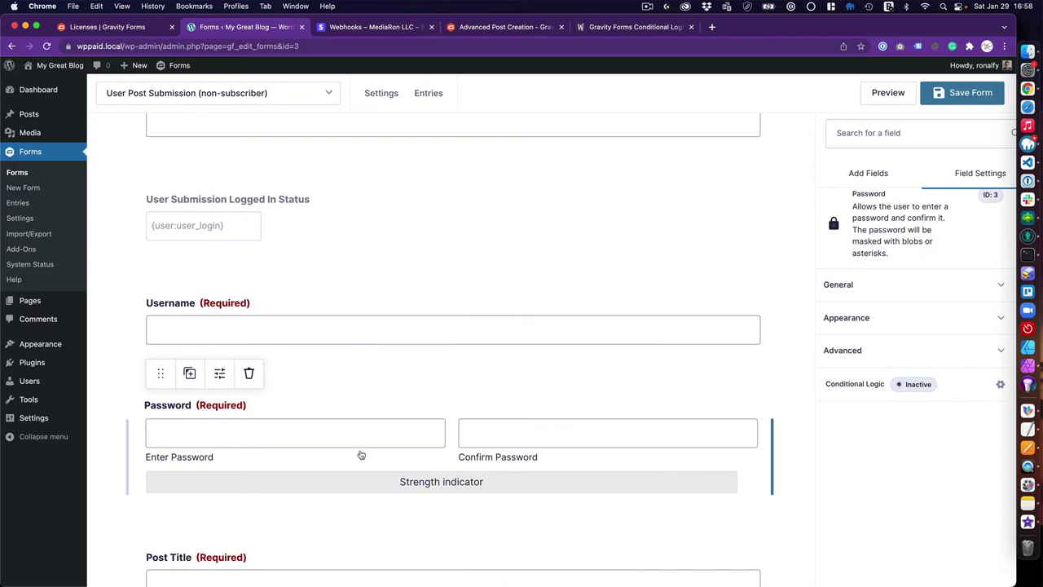
{"action": "left_click", "coordinate": [853, 386]}
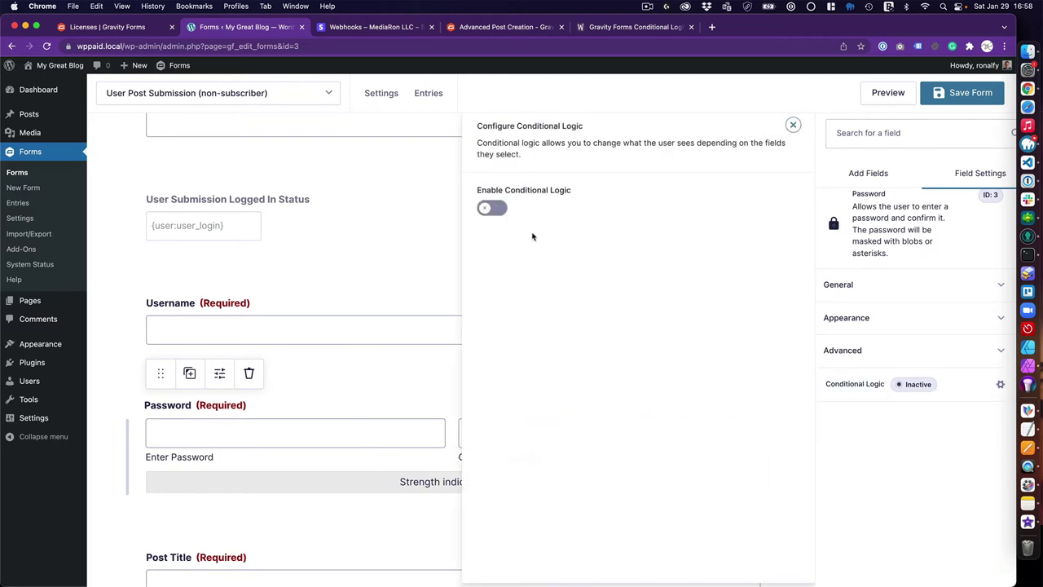
{"action": "left_click", "coordinate": [489, 209]}
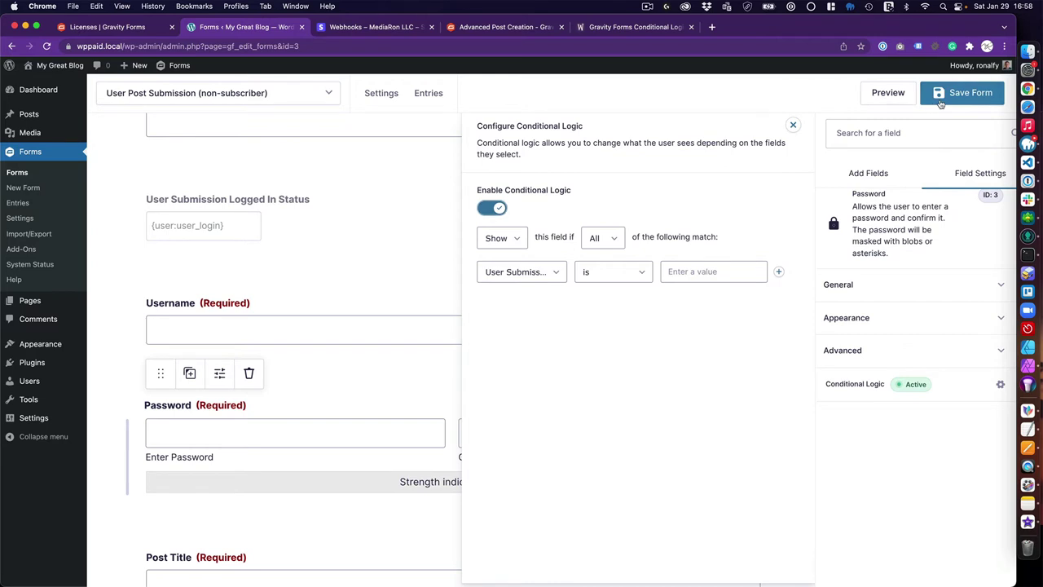
{"action": "left_click", "coordinate": [937, 101]}
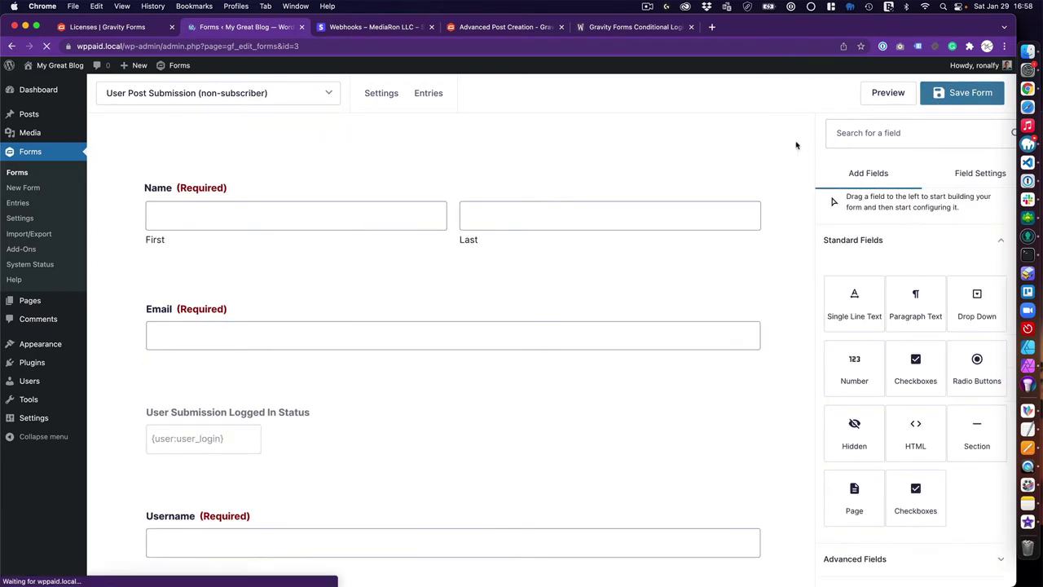
Preview the updated form and scroll through its fields
{"action": "scroll", "coordinate": [343, 403], "scroll_direction": "down", "scroll_amount": 6}
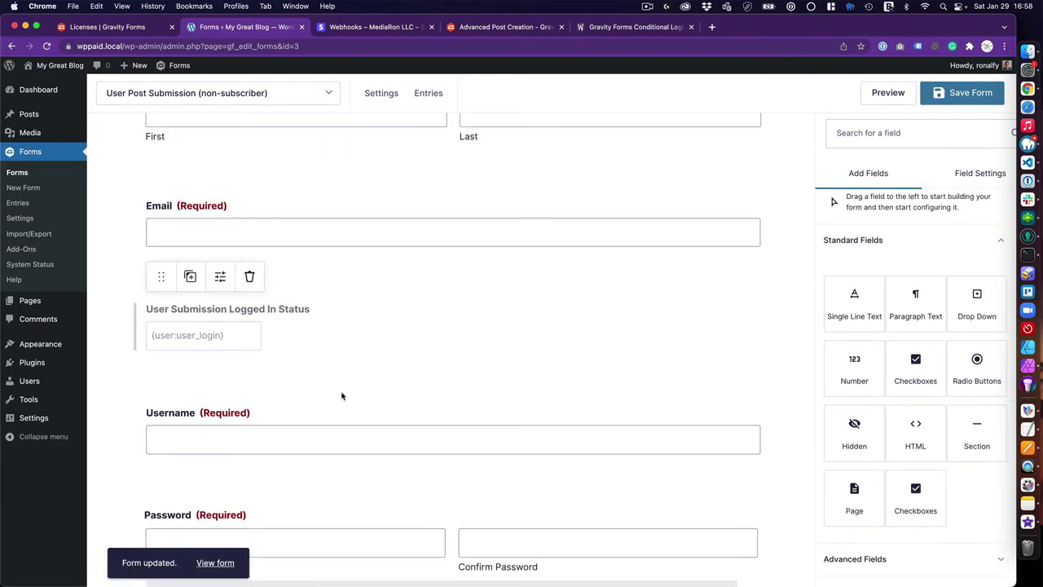
{"action": "scroll", "coordinate": [338, 391], "scroll_direction": "up", "scroll_amount": 3}
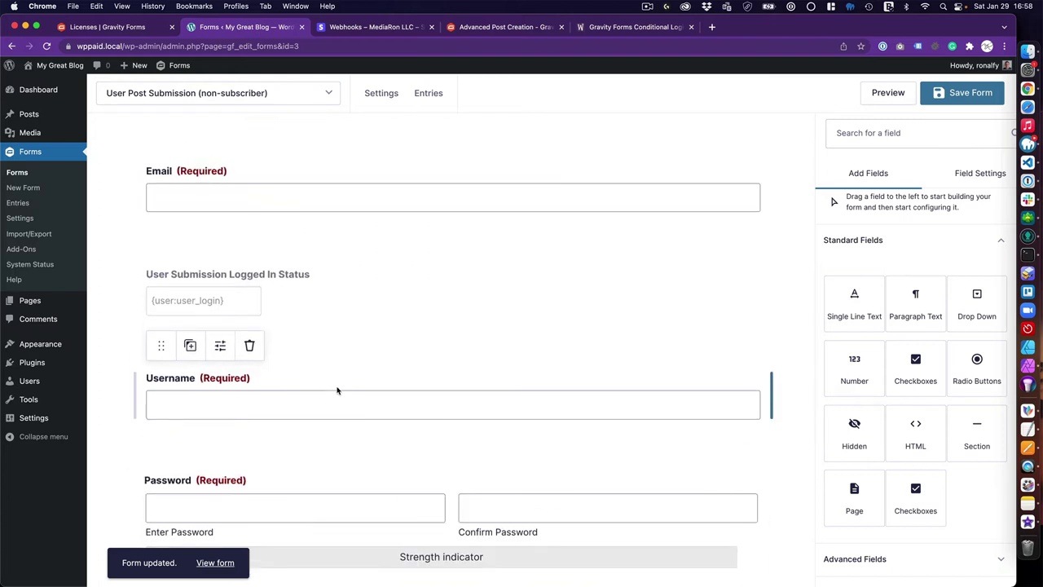
{"action": "scroll", "coordinate": [309, 431], "scroll_direction": "up", "scroll_amount": 4}
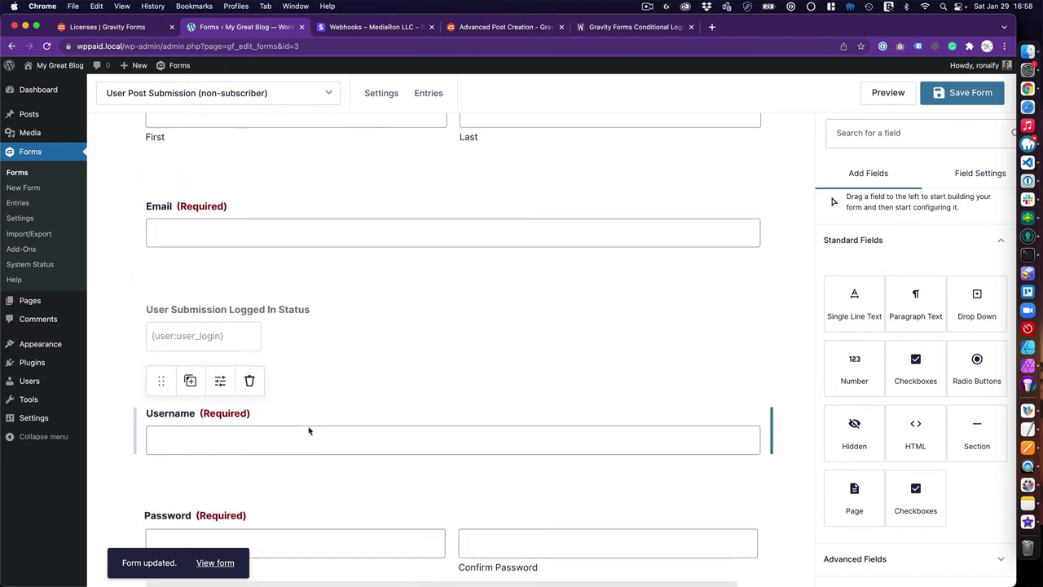
{"action": "left_click", "coordinate": [888, 93]}
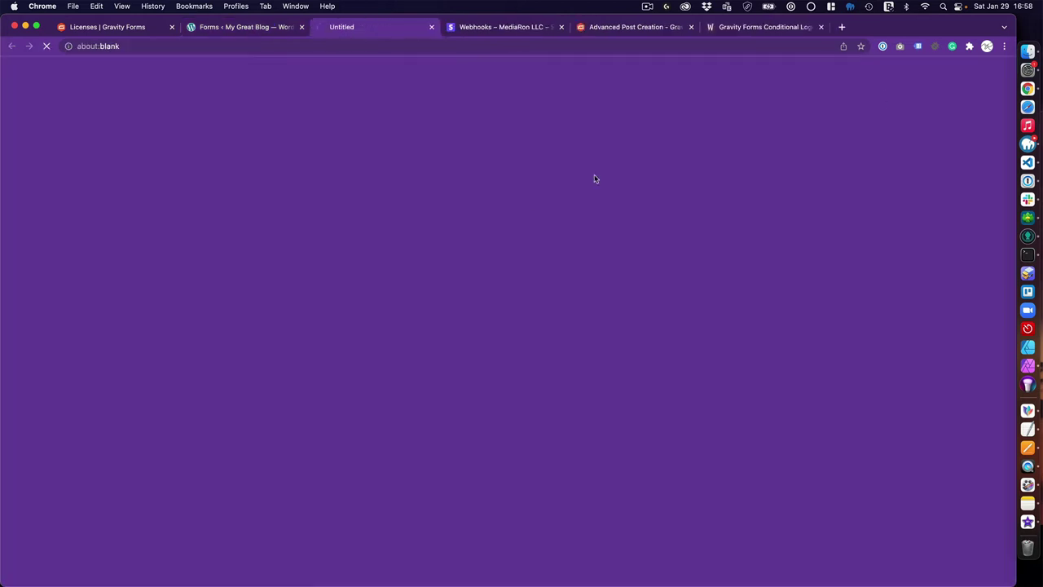
{"action": "scroll", "coordinate": [160, 358], "scroll_direction": "down", "scroll_amount": 5}
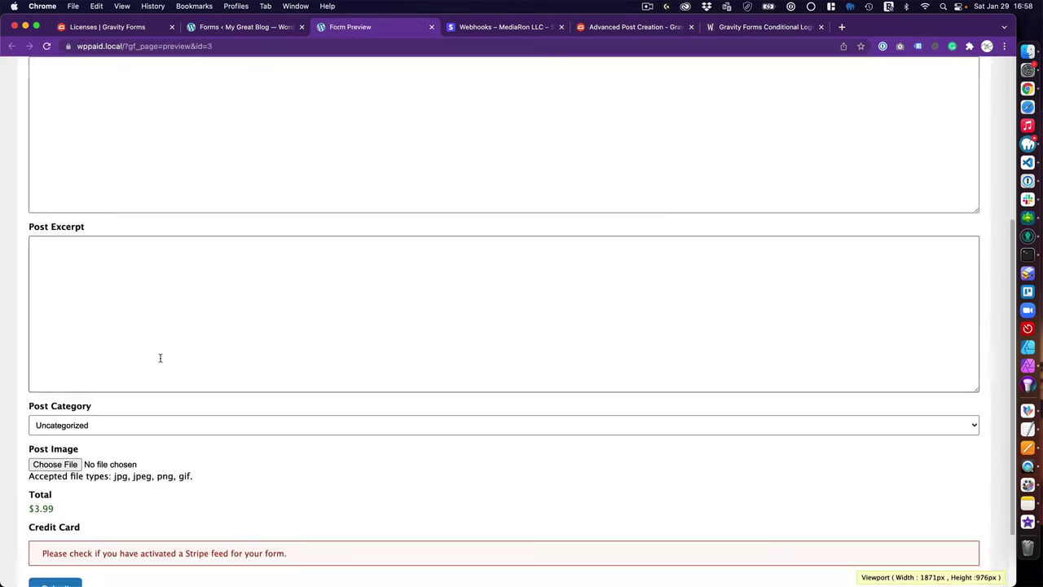
{"action": "scroll", "coordinate": [160, 366], "scroll_direction": "up", "scroll_amount": 5}
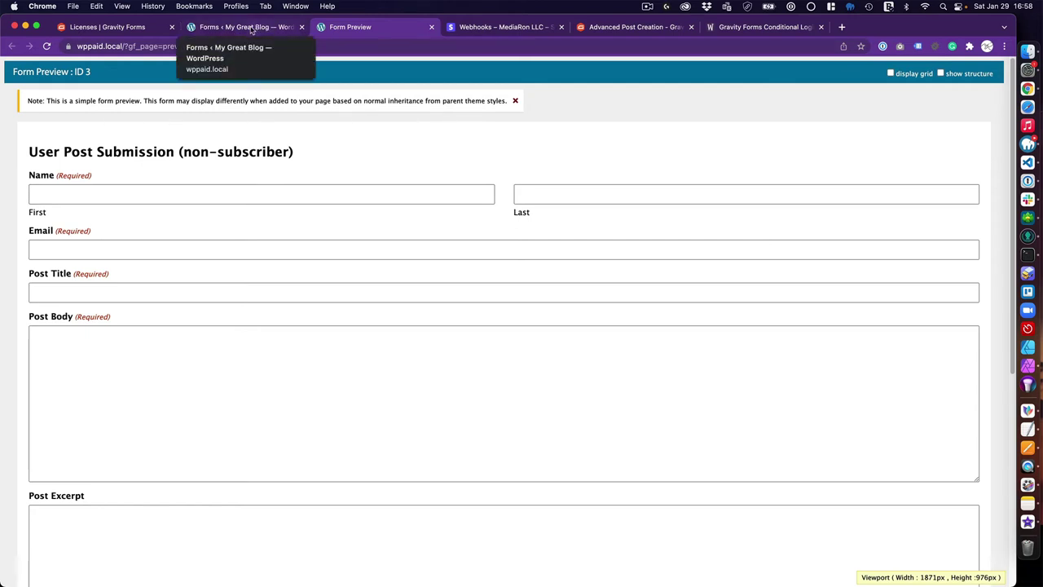
Return to the form editor and bring up the Settings menu
{"action": "left_click", "coordinate": [252, 30]}
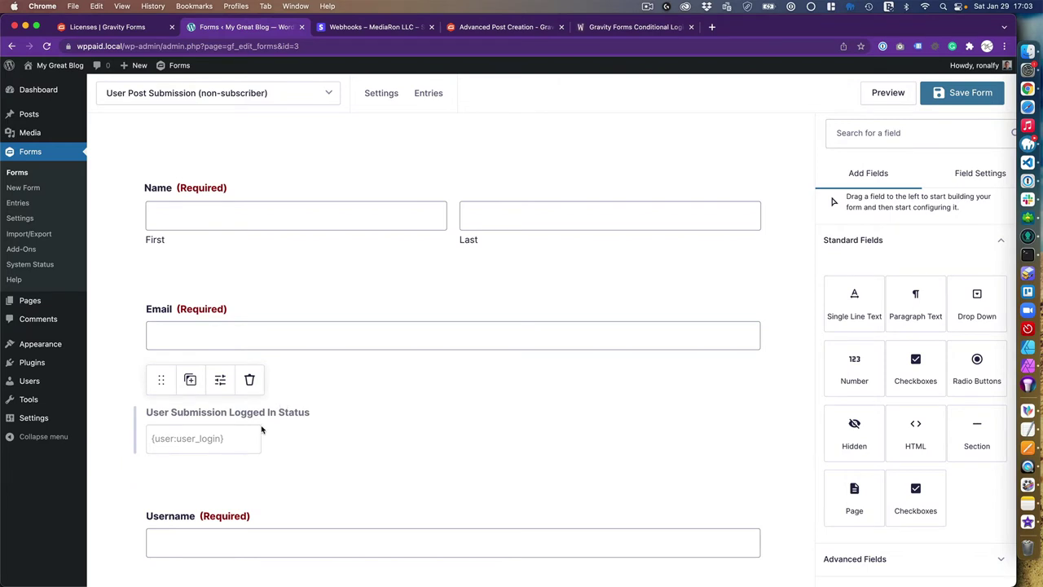
{"action": "scroll", "coordinate": [262, 429], "scroll_direction": "down", "scroll_amount": 10}
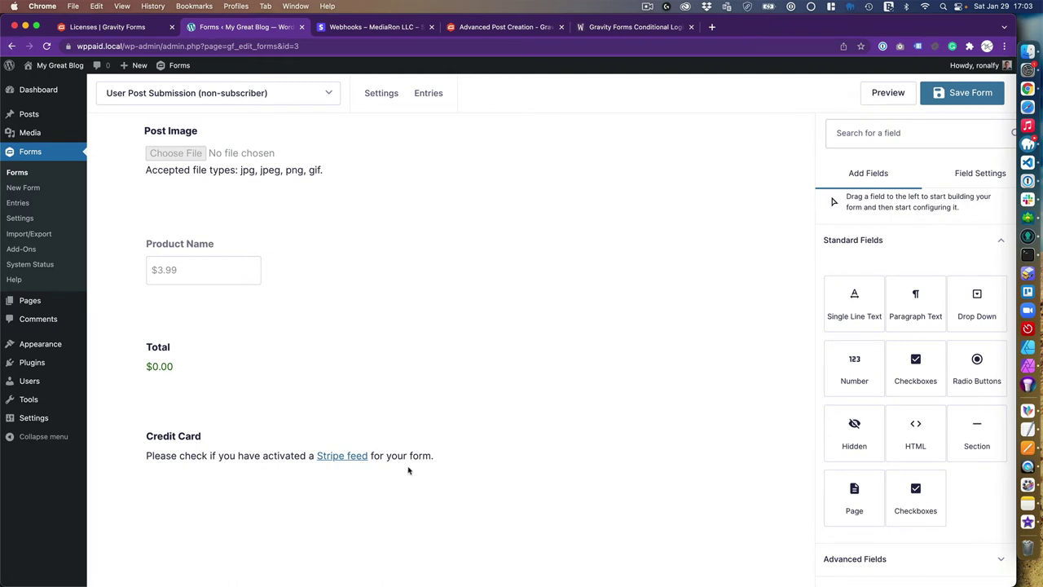
{"action": "scroll", "coordinate": [407, 473], "scroll_direction": "up", "scroll_amount": 15}
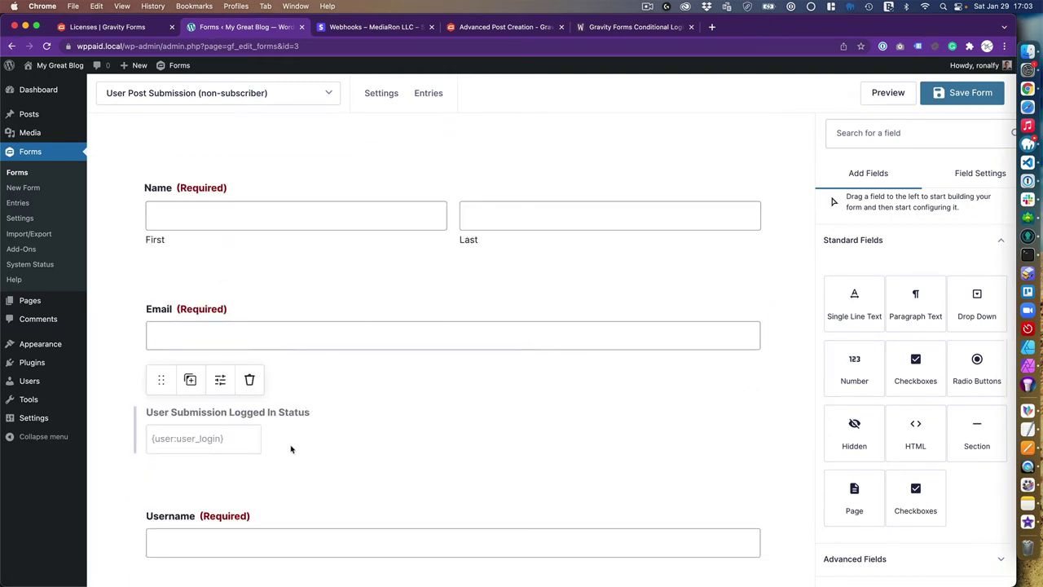
{"action": "scroll", "coordinate": [291, 449], "scroll_direction": "down", "scroll_amount": 1}
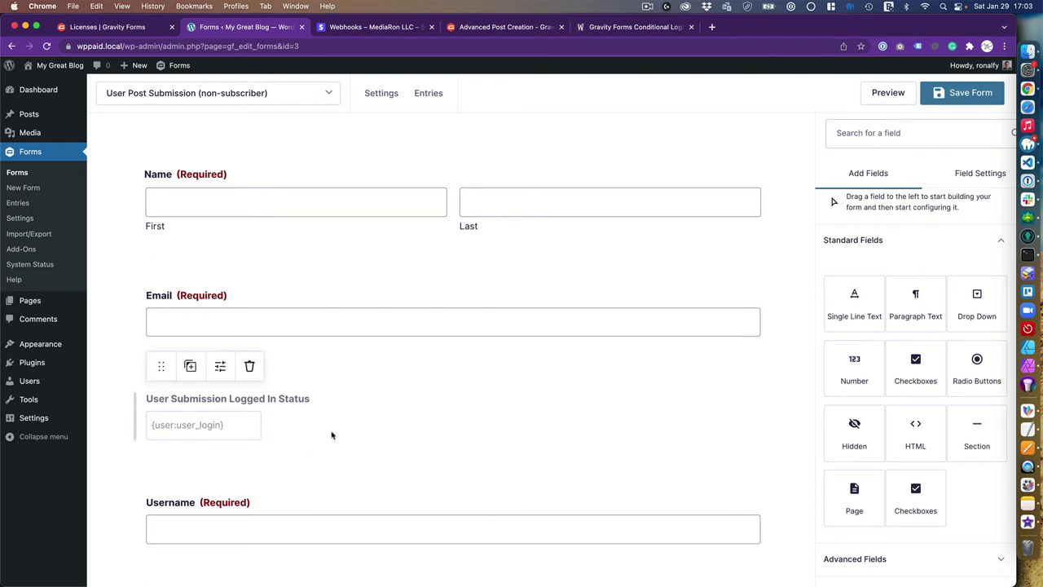
{"action": "mouse_move", "coordinate": [370, 95]}
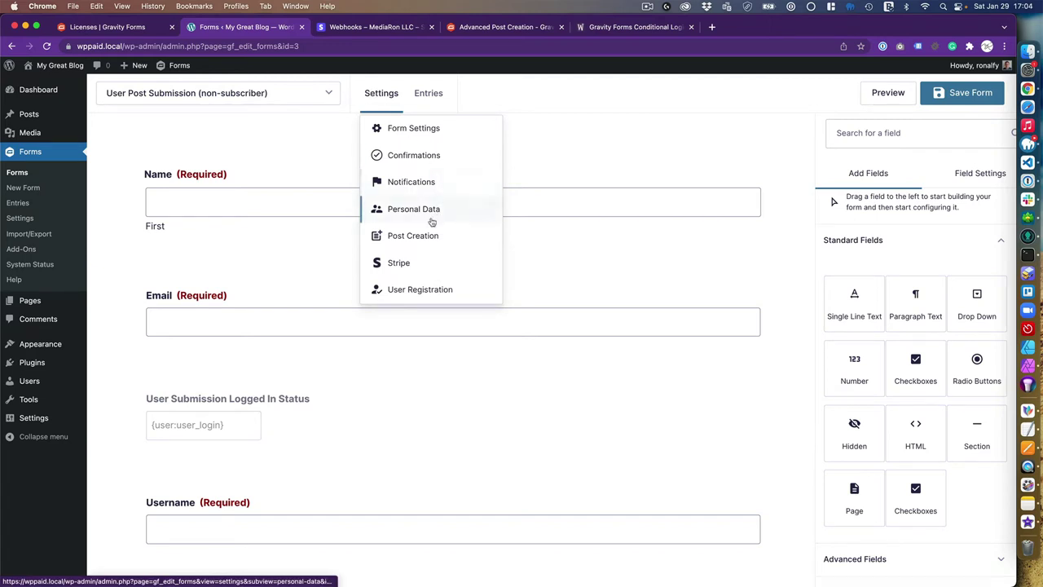
Create a new User Registration feed with the Create User action
{"action": "left_click", "coordinate": [417, 294]}
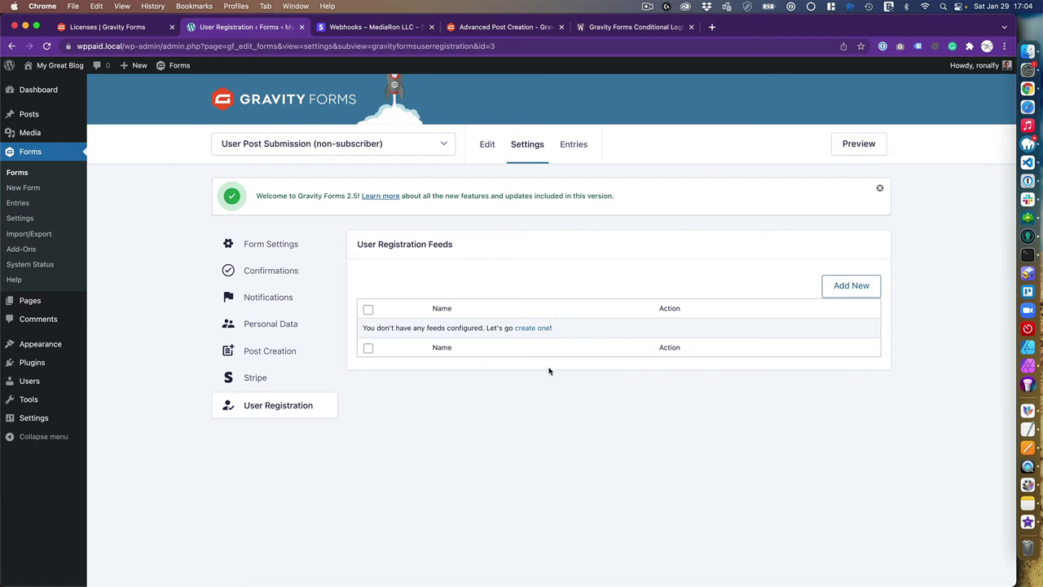
{"action": "left_click", "coordinate": [528, 328]}
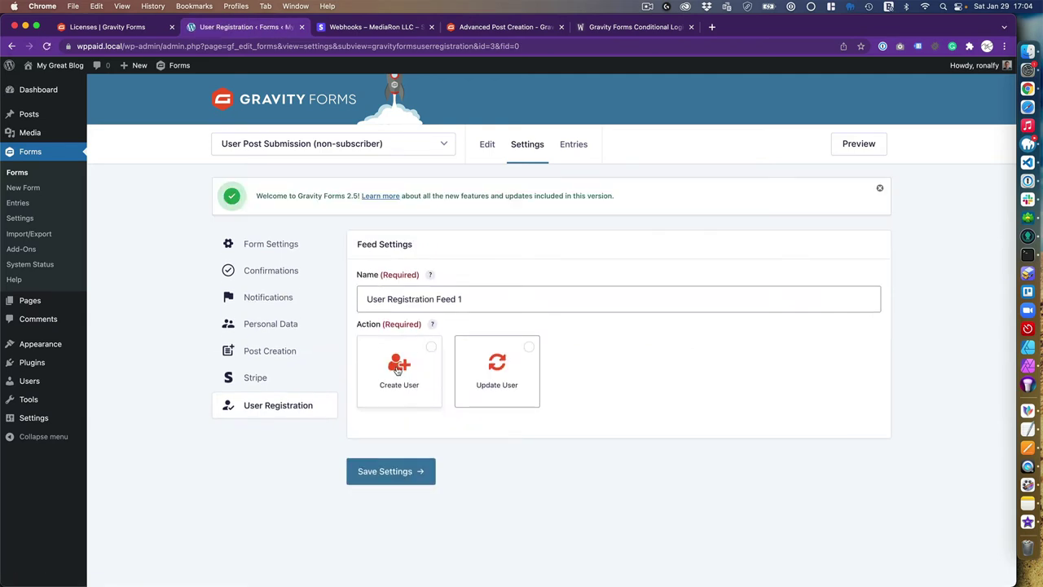
{"action": "left_click", "coordinate": [398, 369]}
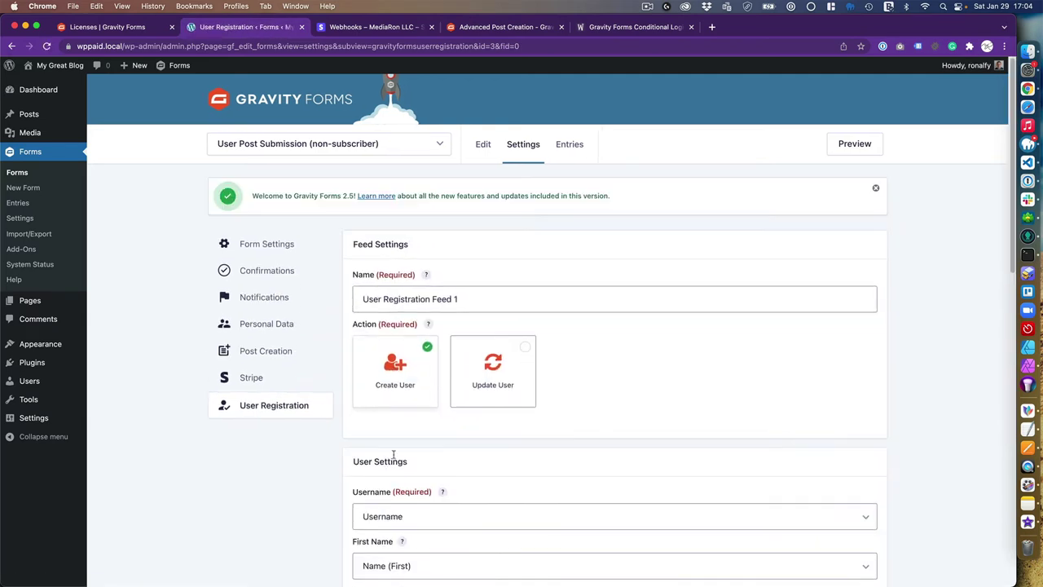
{"action": "scroll", "coordinate": [386, 462], "scroll_direction": "down", "scroll_amount": 5}
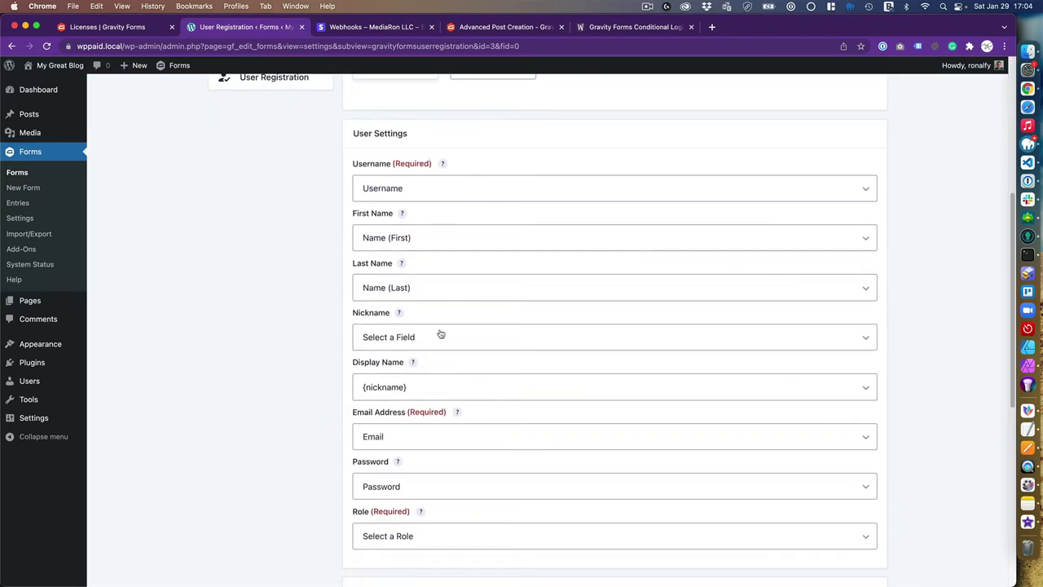
Keep Username mapped to Username and map Nickname to Name (Full)
{"action": "left_click", "coordinate": [438, 190]}
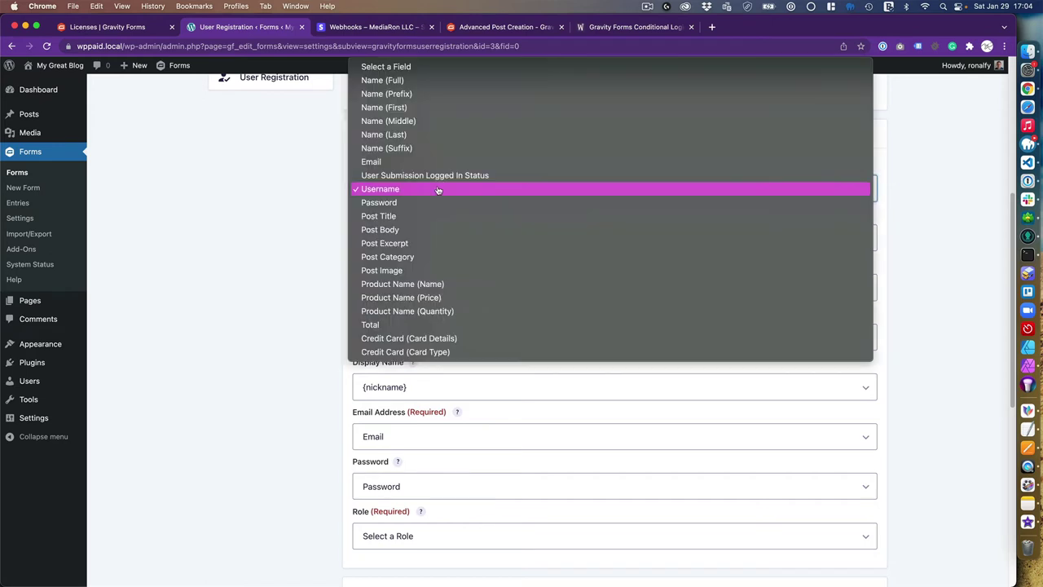
{"action": "left_click", "coordinate": [438, 189]}
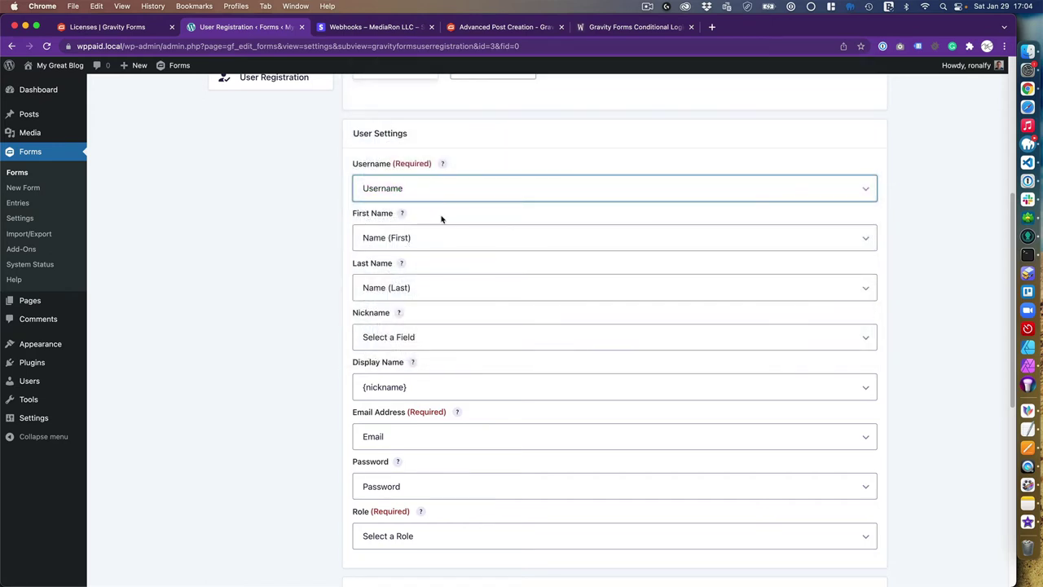
{"action": "scroll", "coordinate": [413, 285], "scroll_direction": "down", "scroll_amount": 1}
{"action": "scroll", "coordinate": [413, 284], "scroll_direction": "down", "scroll_amount": 2}
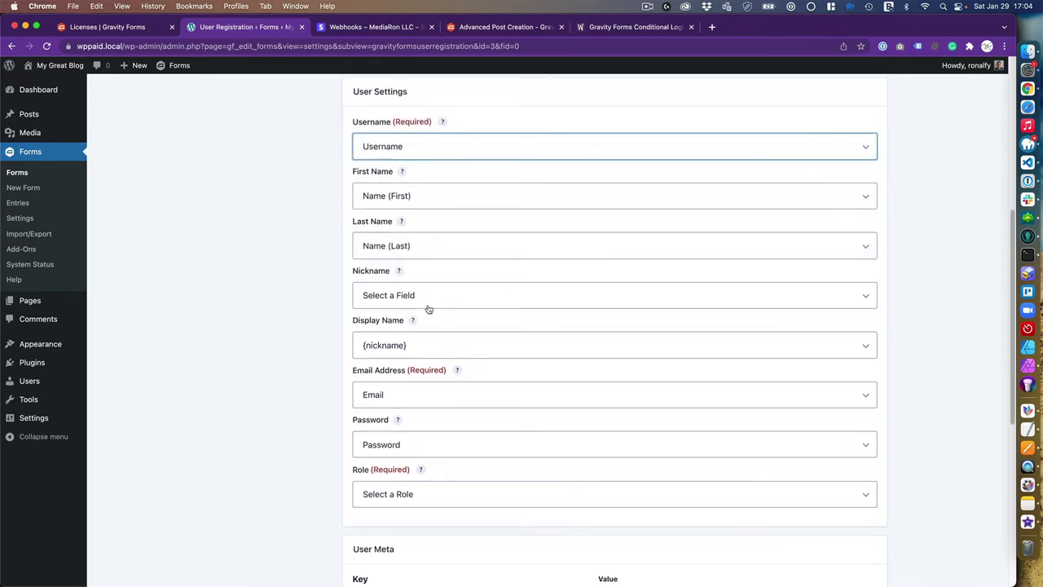
{"action": "left_click", "coordinate": [429, 299]}
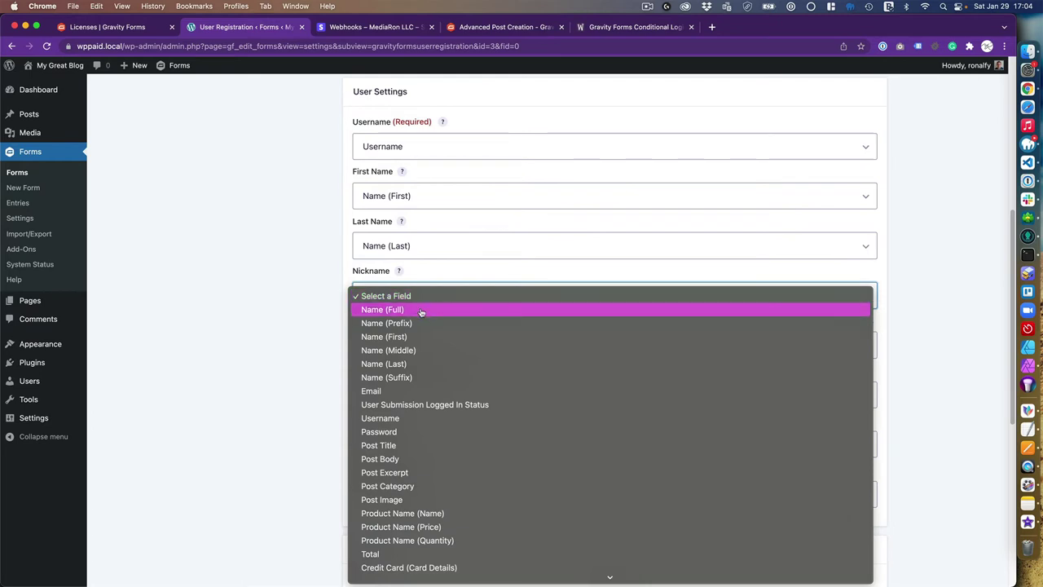
{"action": "left_click", "coordinate": [421, 311]}
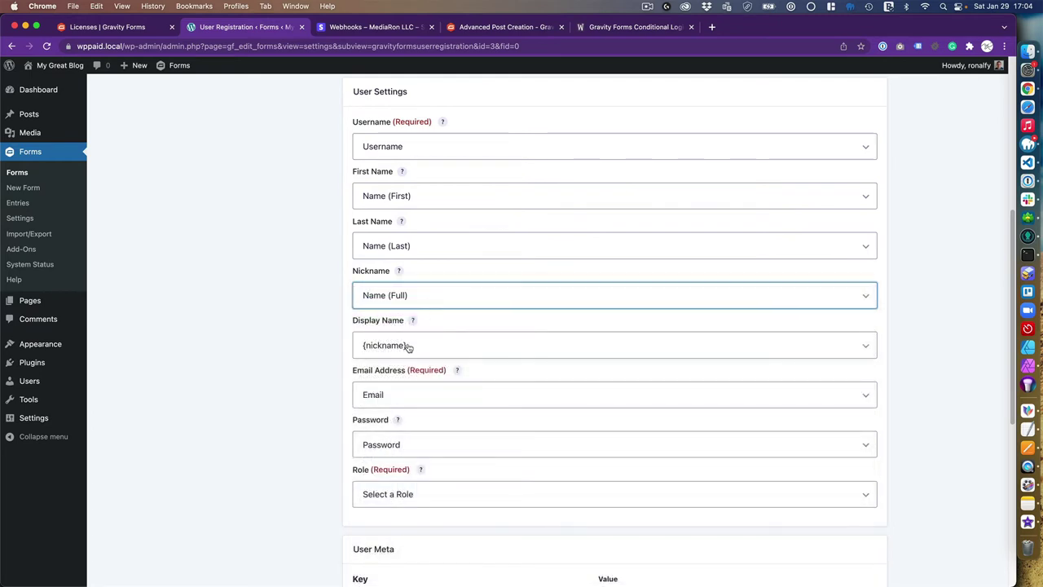
Set the display name to {first name} {last name} and the Role to Subscriber
{"action": "left_click", "coordinate": [414, 346]}
{"action": "left_click", "coordinate": [426, 401]}
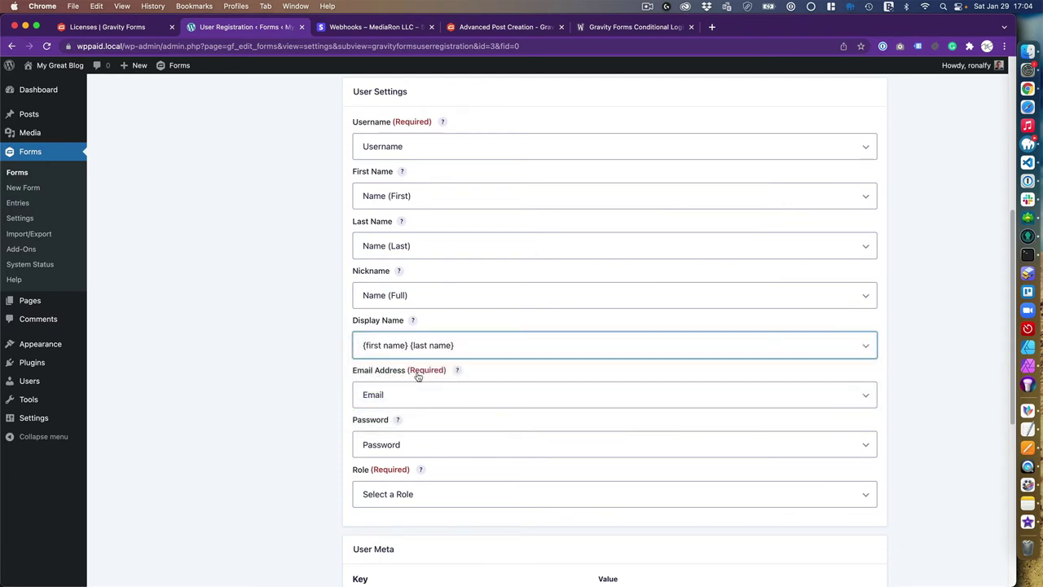
{"action": "scroll", "coordinate": [298, 352], "scroll_direction": "down", "scroll_amount": 2}
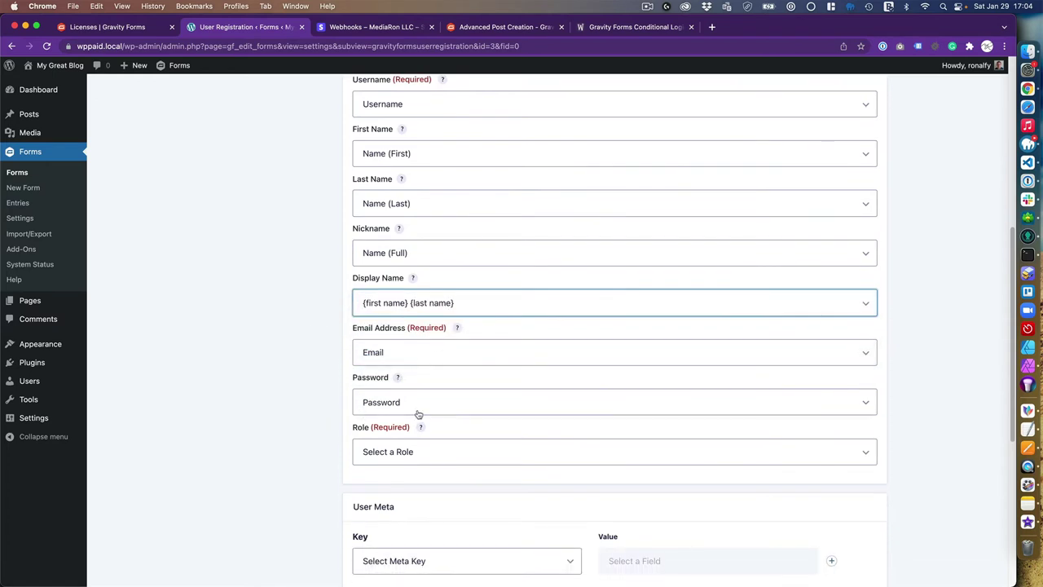
{"action": "scroll", "coordinate": [346, 446], "scroll_direction": "down", "scroll_amount": 3}
{"action": "scroll", "coordinate": [334, 440], "scroll_direction": "down", "scroll_amount": 2}
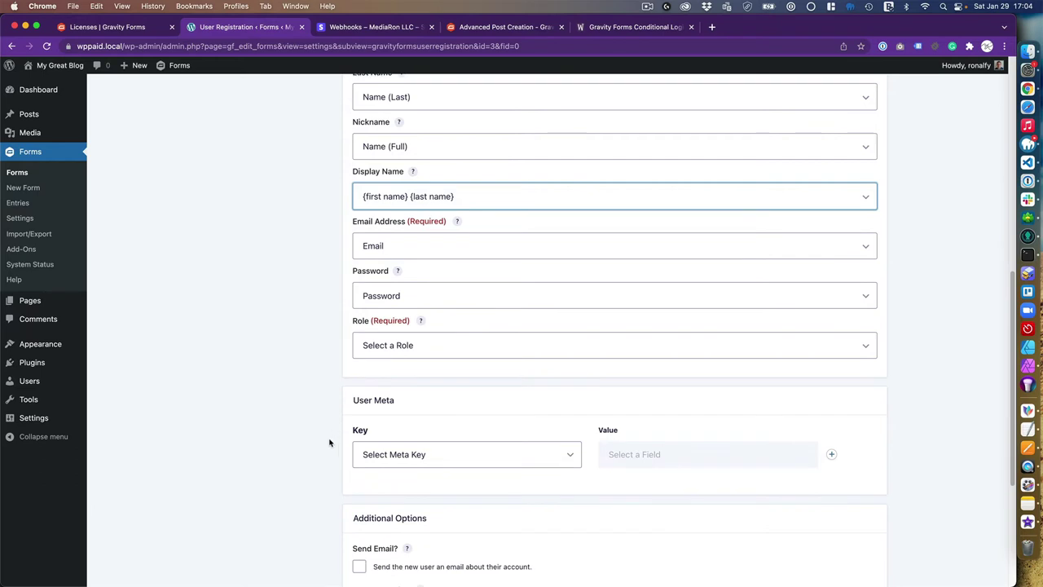
{"action": "left_click", "coordinate": [390, 347]}
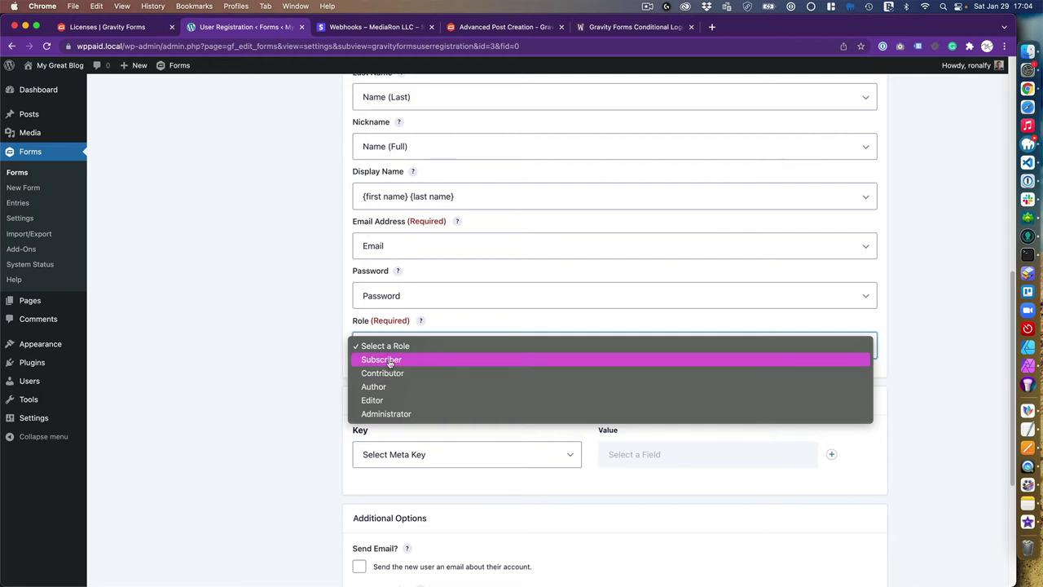
{"action": "left_click", "coordinate": [396, 361]}
{"action": "scroll", "coordinate": [324, 365], "scroll_direction": "down", "scroll_amount": 5}
Email new users their account details by form notification and disable user activation
{"action": "scroll", "coordinate": [323, 364], "scroll_direction": "up", "scroll_amount": 2}
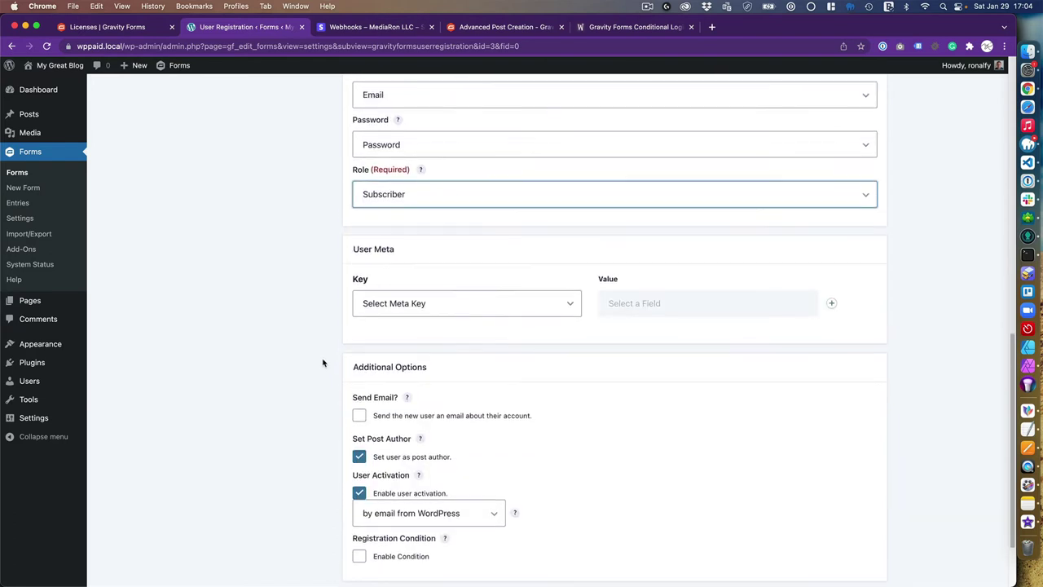
{"action": "scroll", "coordinate": [320, 383], "scroll_direction": "down", "scroll_amount": 4}
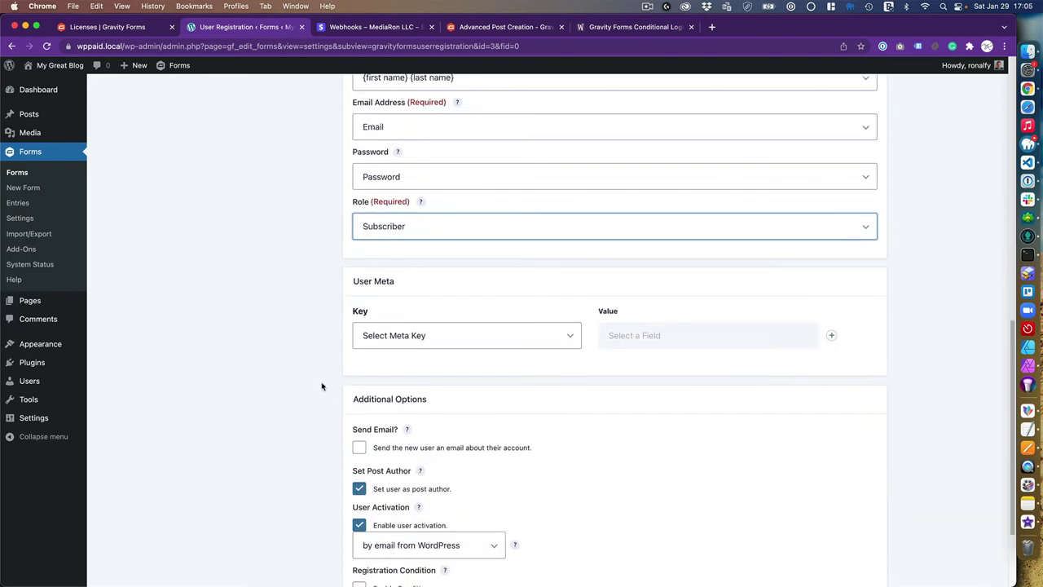
{"action": "left_click", "coordinate": [380, 330]}
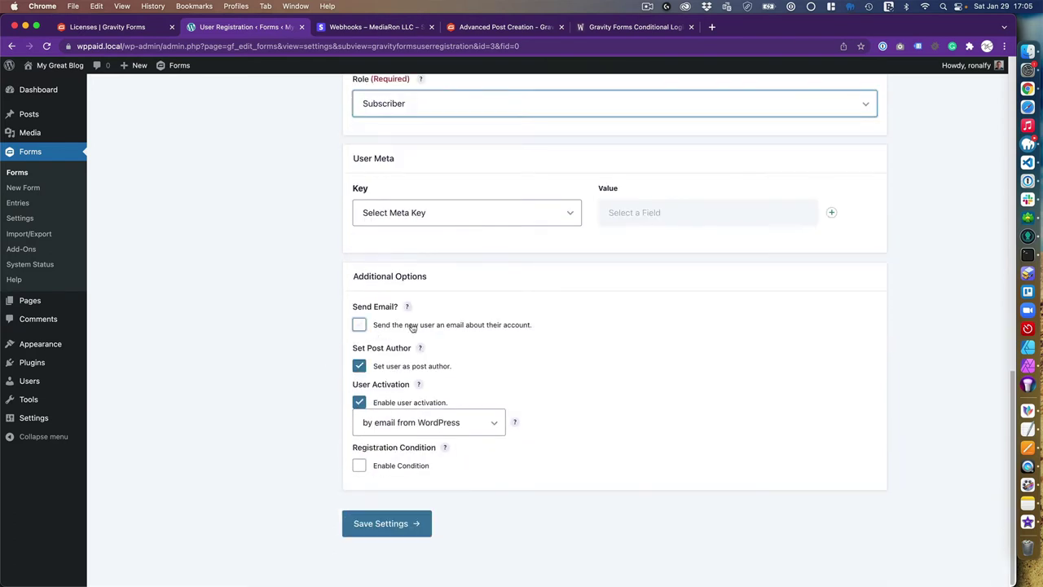
{"action": "left_click", "coordinate": [599, 331]}
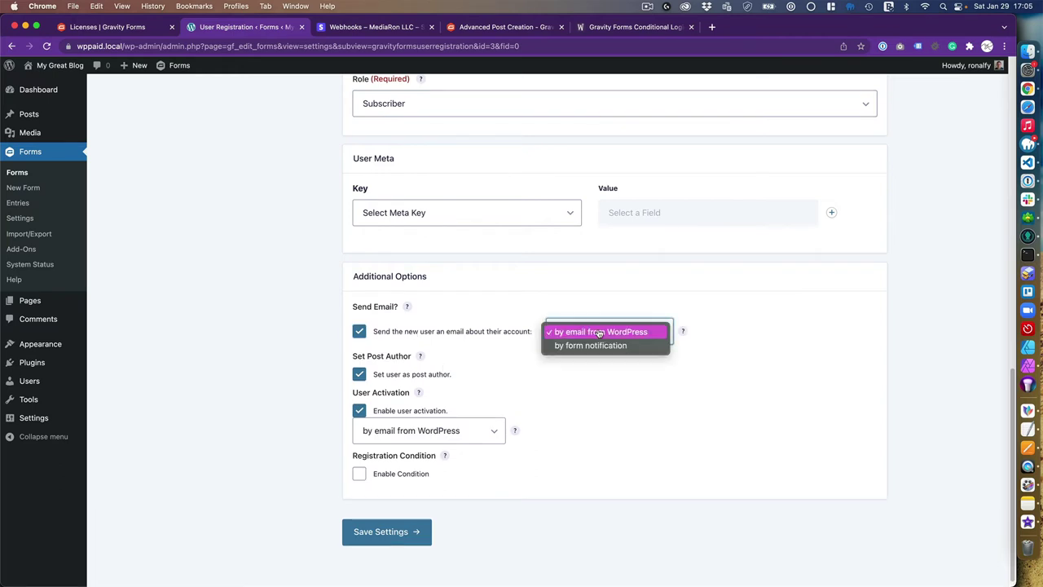
{"action": "left_click", "coordinate": [590, 345]}
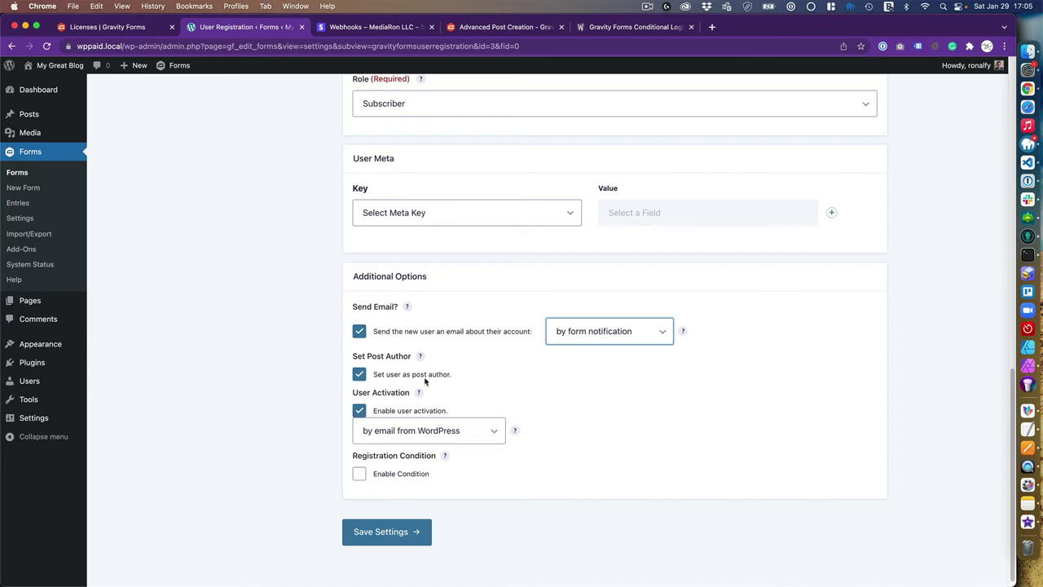
{"action": "scroll", "coordinate": [388, 371], "scroll_direction": "down", "scroll_amount": 1}
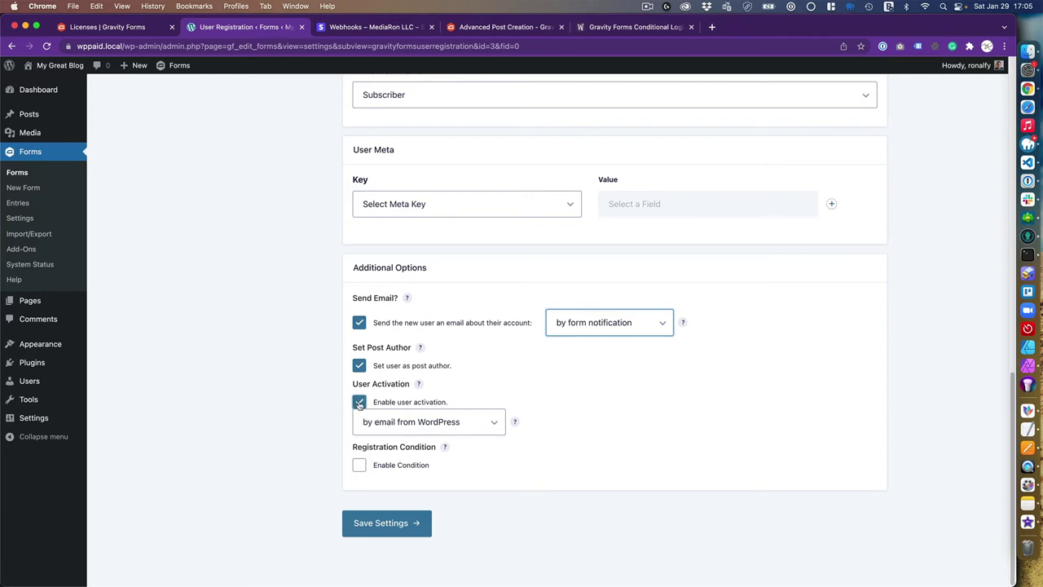
{"action": "left_click", "coordinate": [359, 402]}
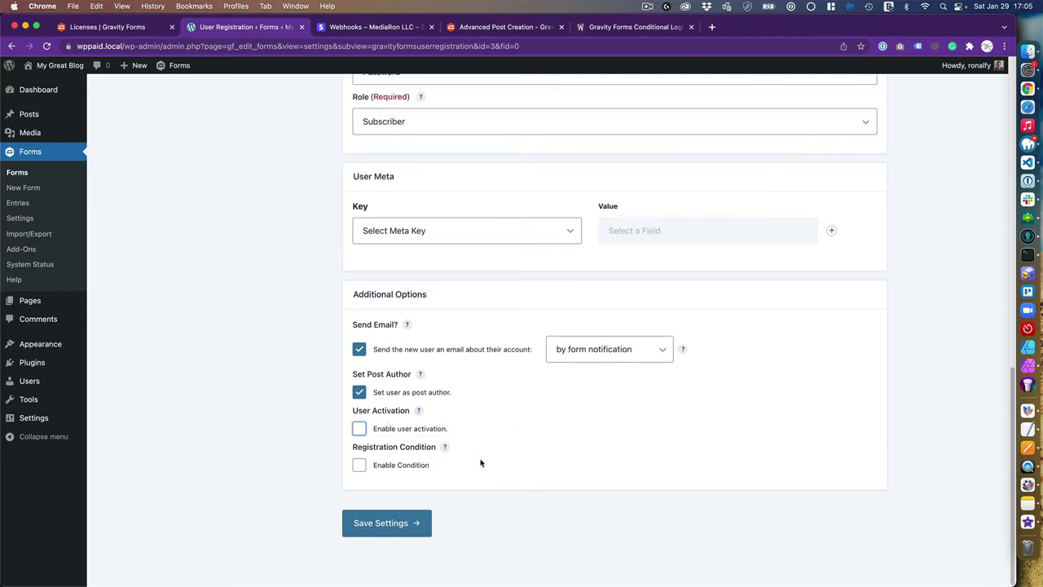
Add a registration condition on User Submission Logged In Status and save the settings
{"action": "left_click", "coordinate": [359, 466]}
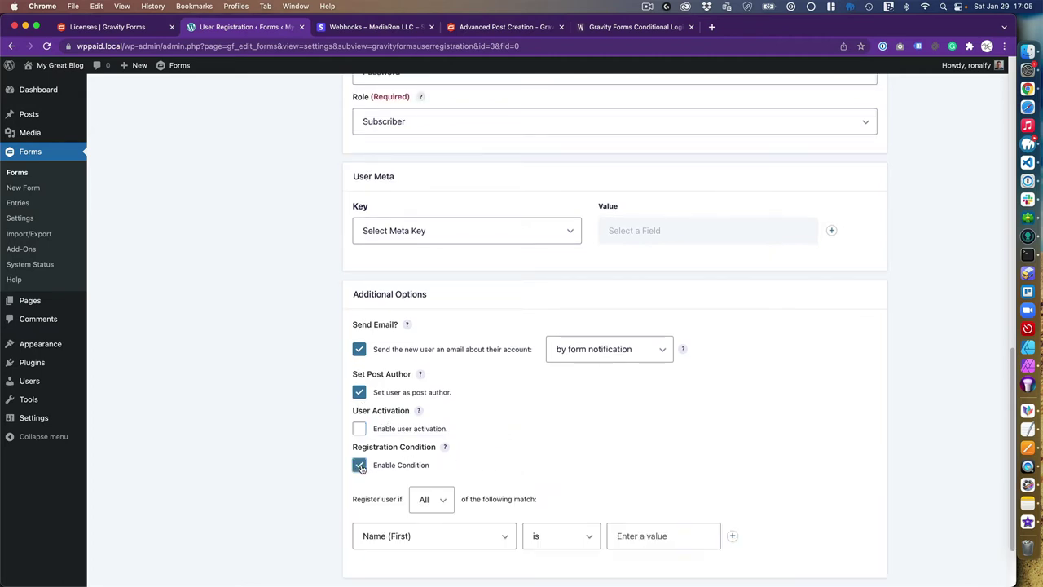
{"action": "scroll", "coordinate": [413, 508], "scroll_direction": "down", "scroll_amount": 2}
{"action": "left_click", "coordinate": [426, 449]}
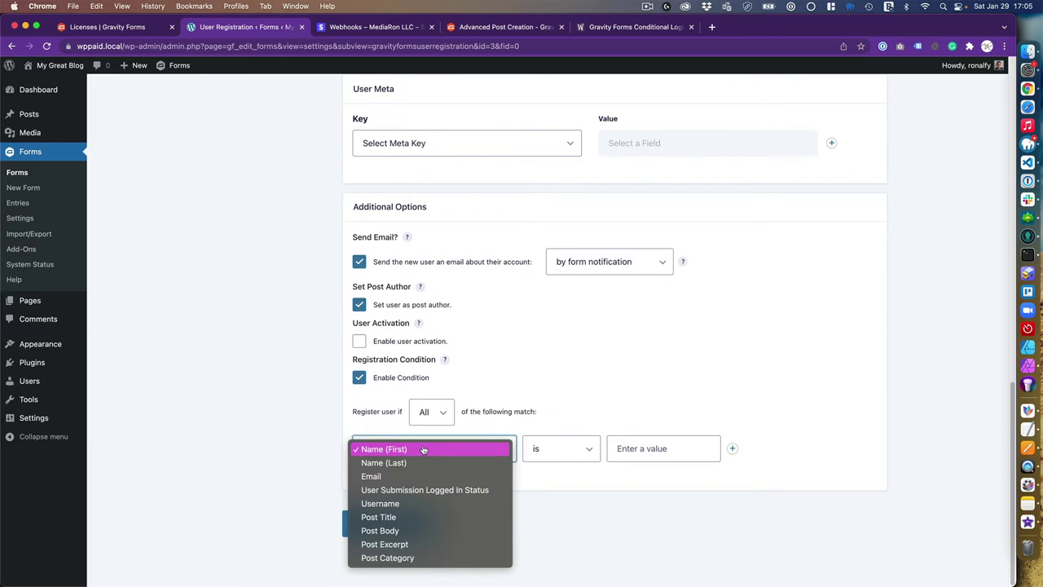
{"action": "left_click", "coordinate": [432, 490]}
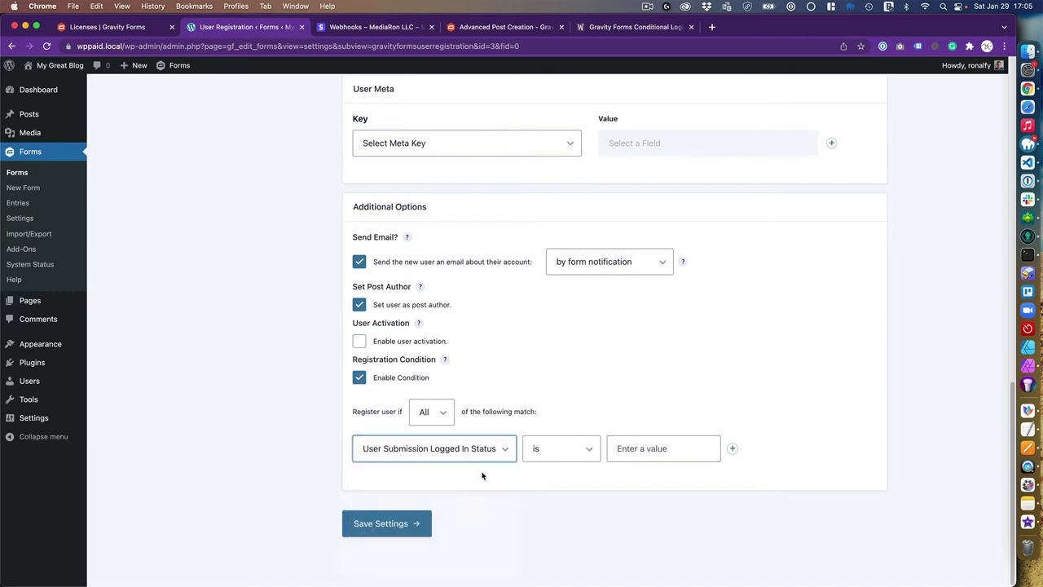
{"action": "left_click", "coordinate": [647, 450]}
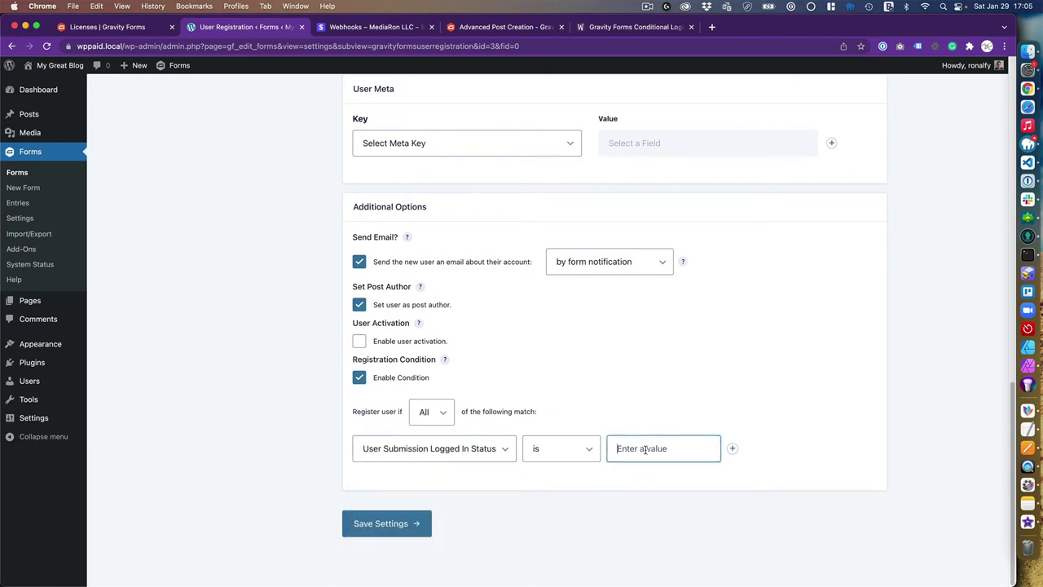
{"action": "left_click", "coordinate": [383, 526]}
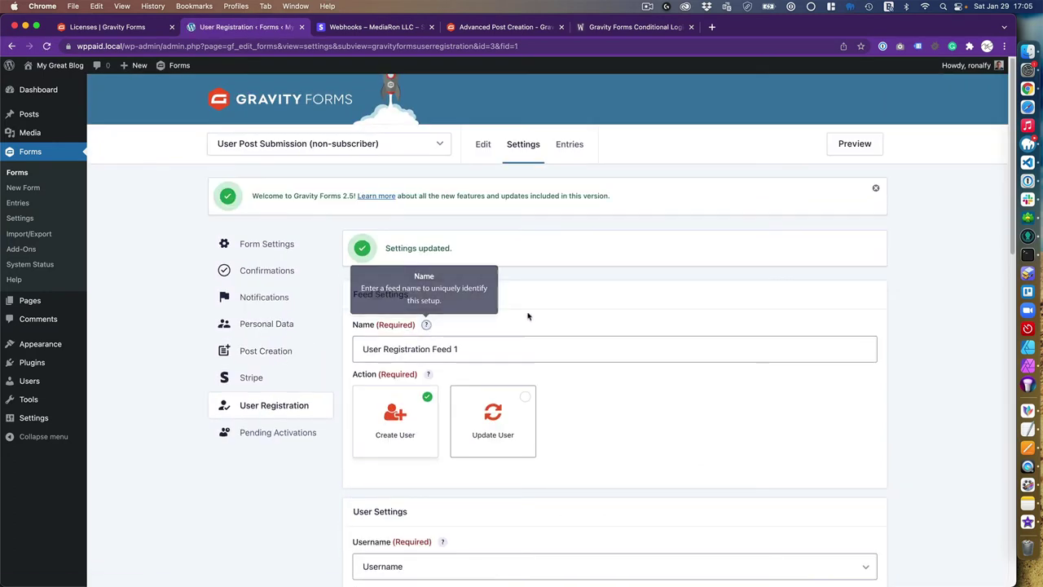
{"action": "scroll", "coordinate": [470, 367], "scroll_direction": "down", "scroll_amount": 10}
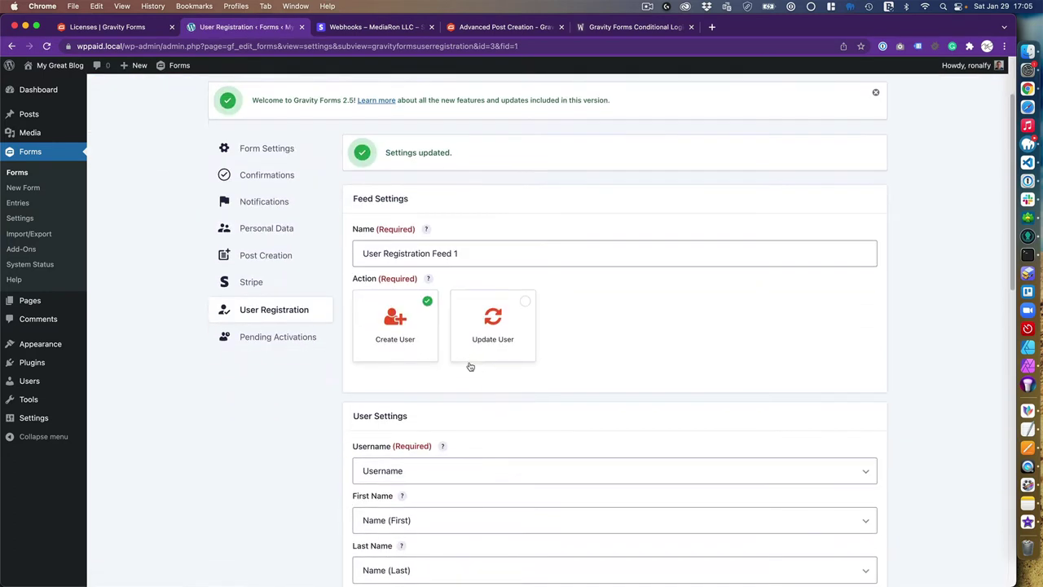
{"action": "scroll", "coordinate": [469, 364], "scroll_direction": "down", "scroll_amount": 10}
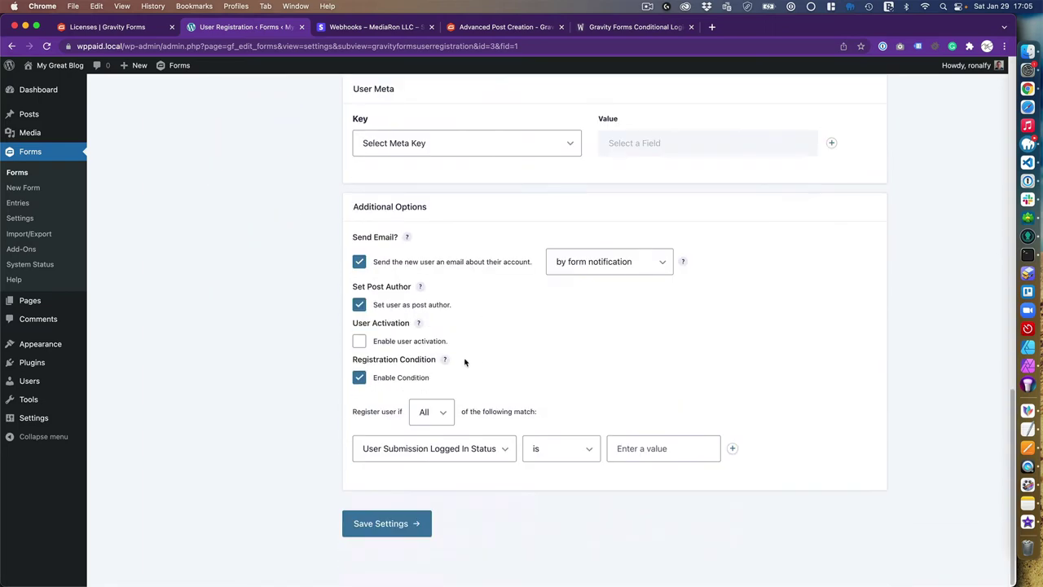
{"action": "scroll", "coordinate": [464, 362], "scroll_direction": "up", "scroll_amount": 20}
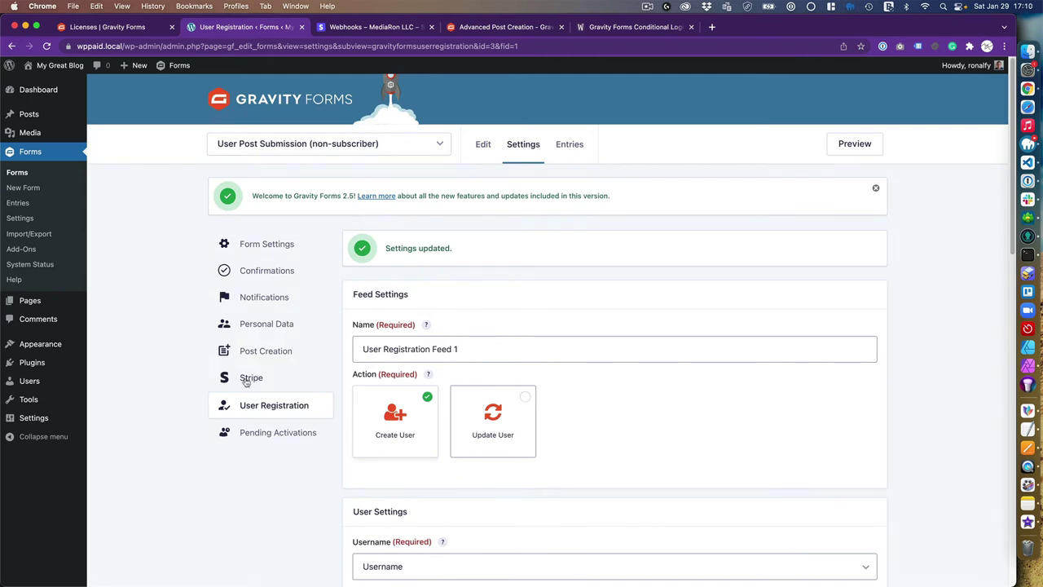
Start a new Post Creation feed for the form named 'User Submitted Post'
{"action": "left_click", "coordinate": [277, 351]}
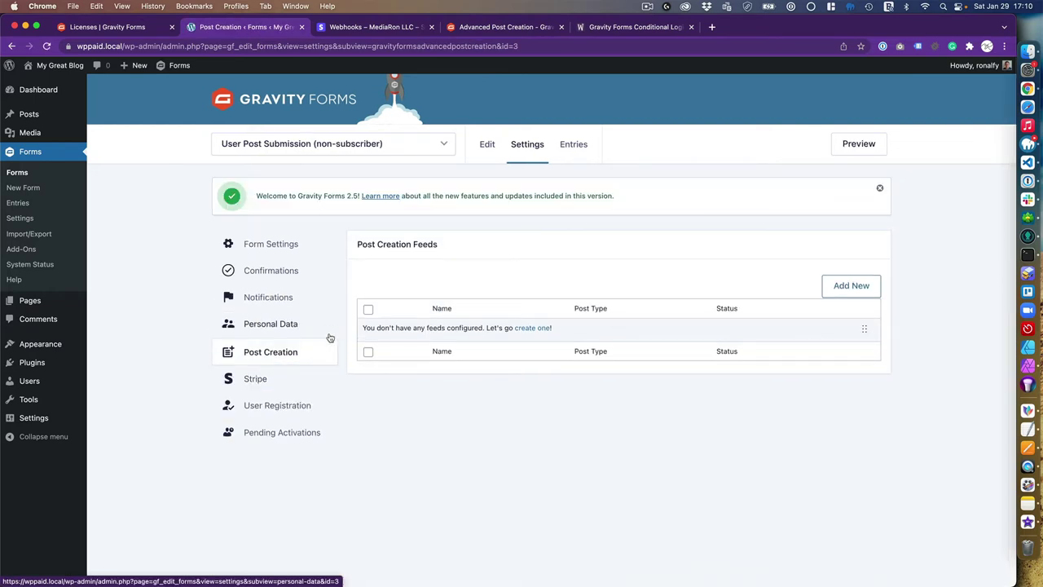
{"action": "left_click", "coordinate": [22, 174]}
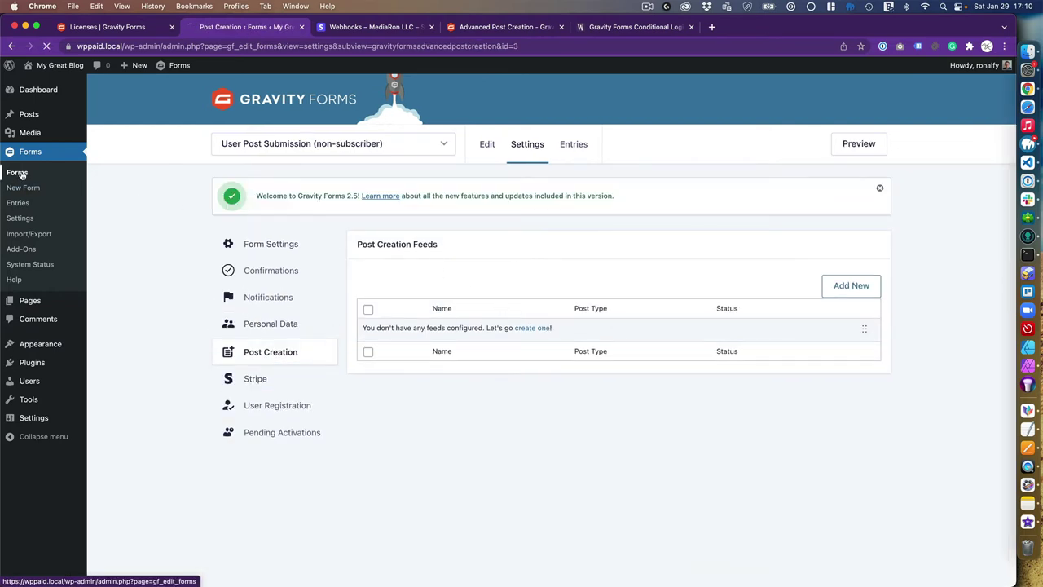
{"action": "mouse_move", "coordinate": [330, 332]}
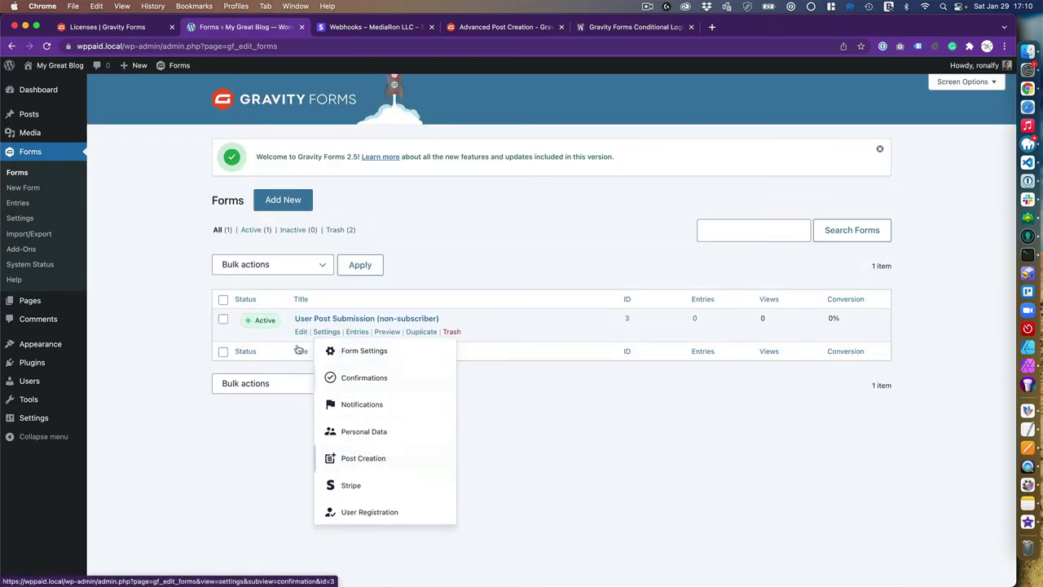
{"action": "left_click", "coordinate": [300, 331]}
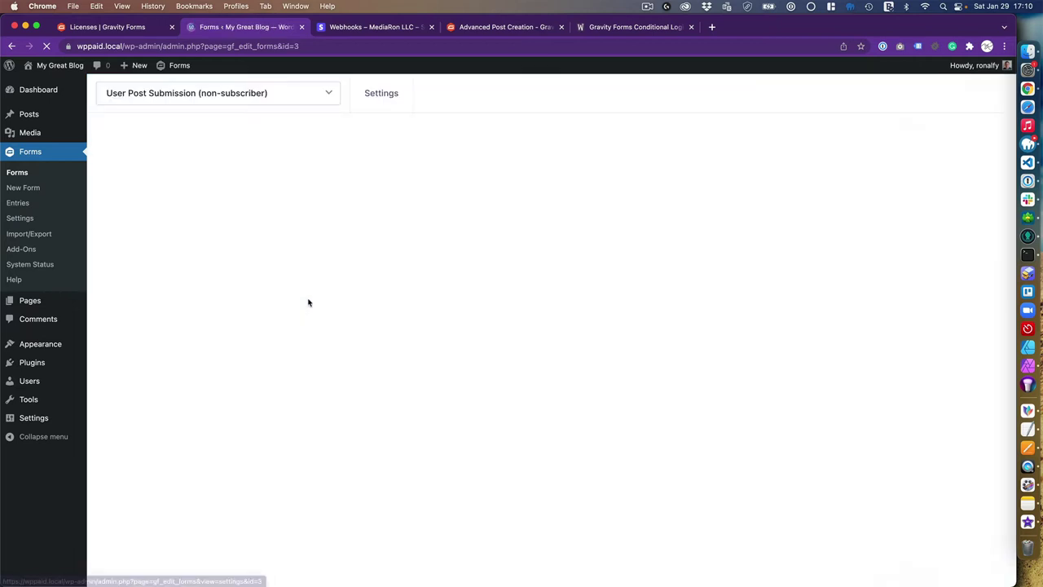
{"action": "mouse_move", "coordinate": [381, 96]}
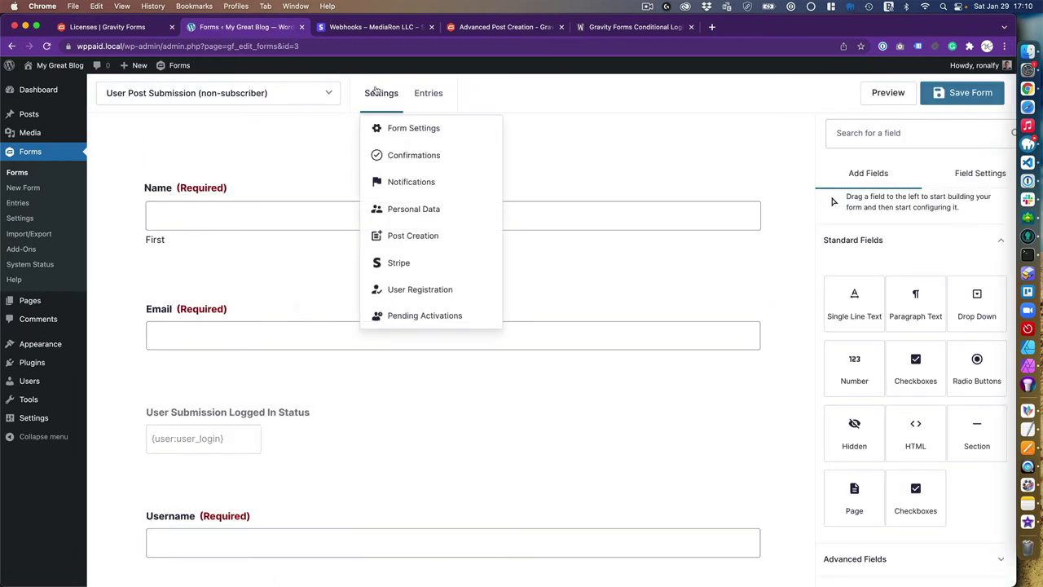
{"action": "left_click", "coordinate": [423, 239]}
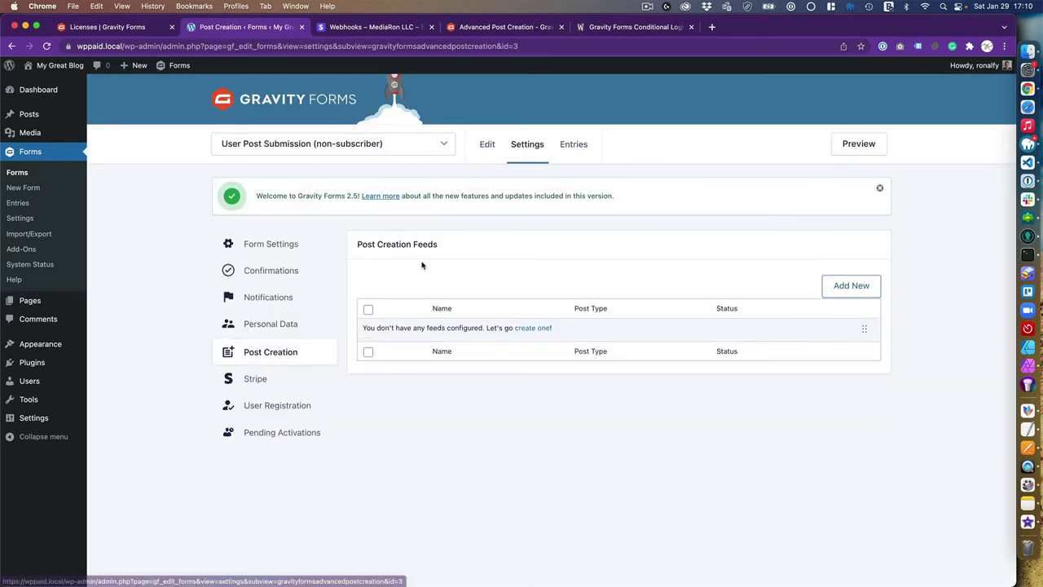
{"action": "left_click", "coordinate": [532, 329]}
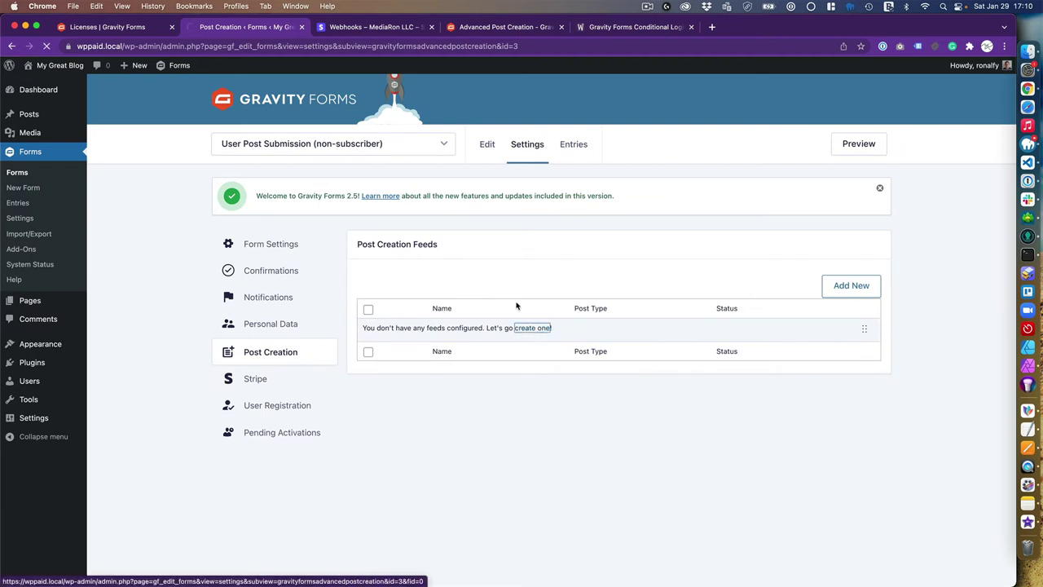
{"action": "triple_click", "coordinate": [480, 269]}
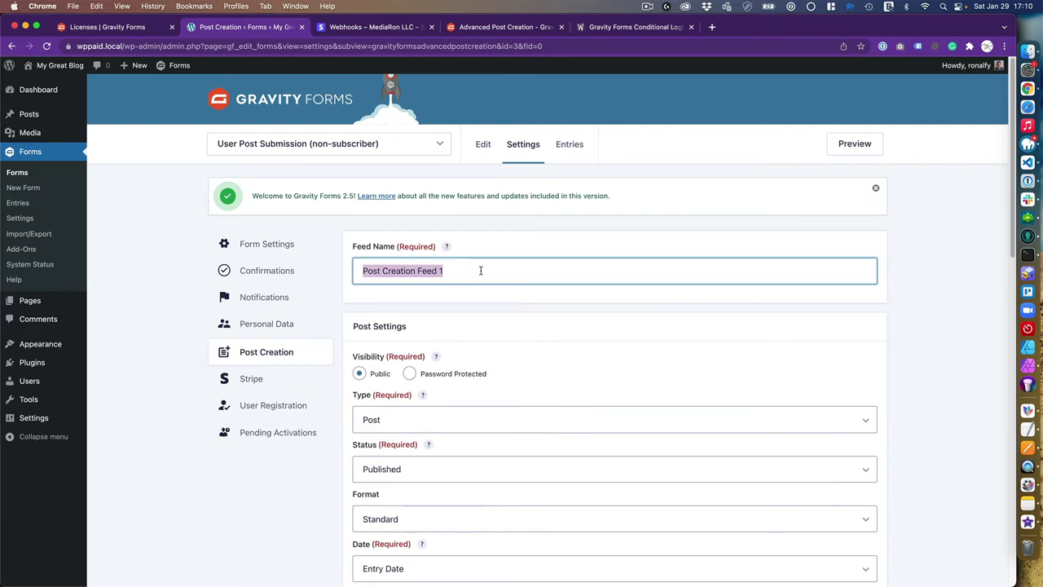
{"action": "type", "text": "User Submit"}
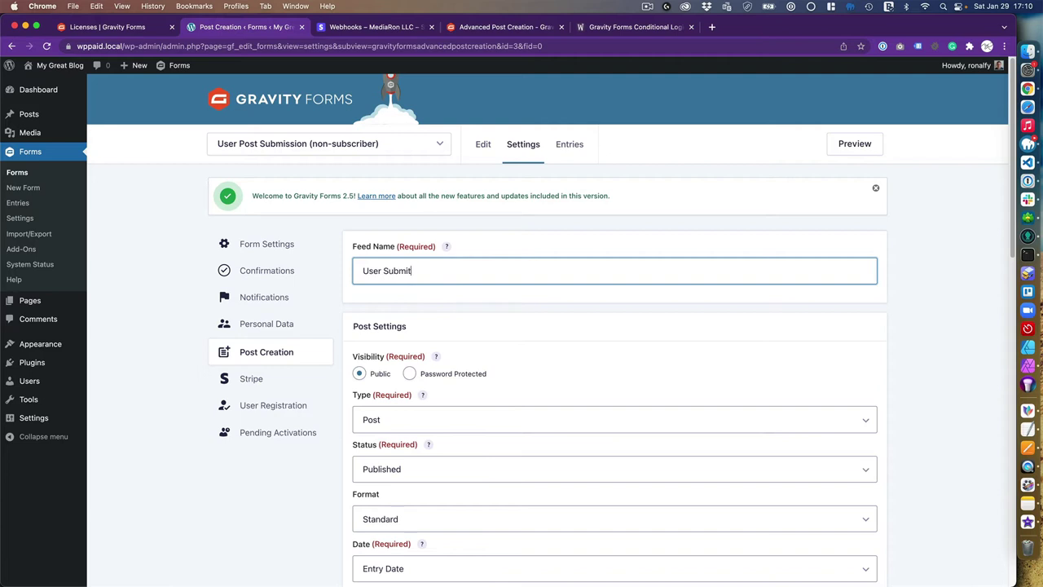
{"action": "type", "text": "ted Post"}
{"action": "left_click", "coordinate": [556, 349]}
Set the feed's post type to Post, status to Draft and format to Standard
{"action": "scroll", "coordinate": [543, 341], "scroll_direction": "down", "scroll_amount": 1}
{"action": "scroll", "coordinate": [542, 340], "scroll_direction": "down", "scroll_amount": 3}
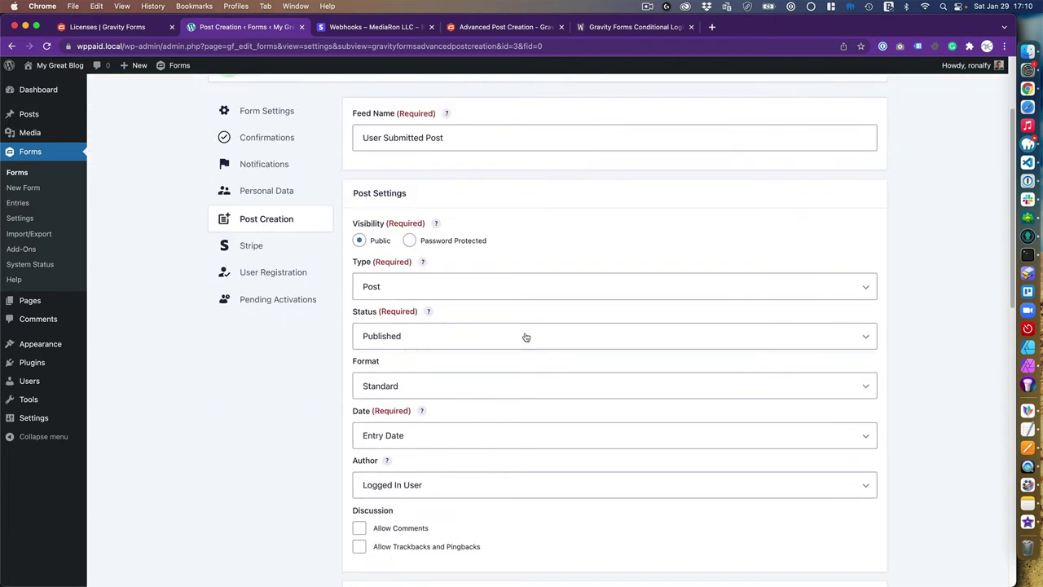
{"action": "left_click", "coordinate": [403, 286]}
{"action": "left_click", "coordinate": [403, 287]}
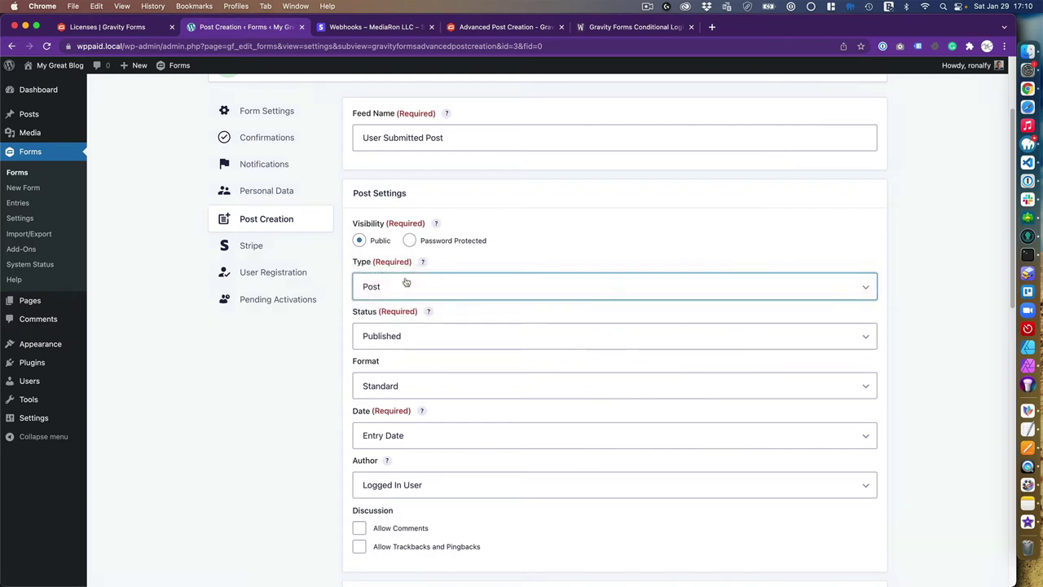
{"action": "left_click", "coordinate": [395, 335]}
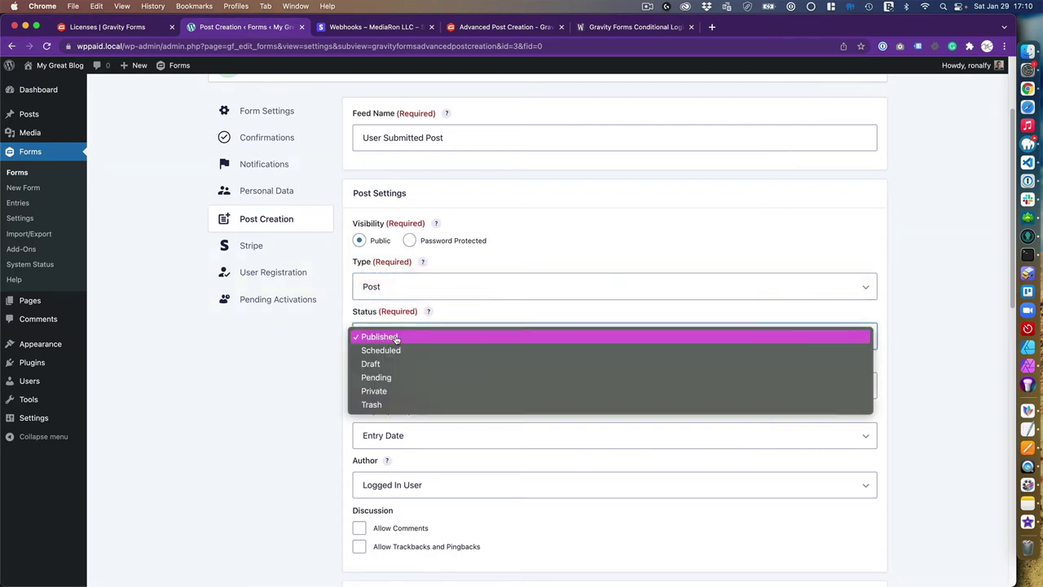
{"action": "left_click", "coordinate": [398, 367]}
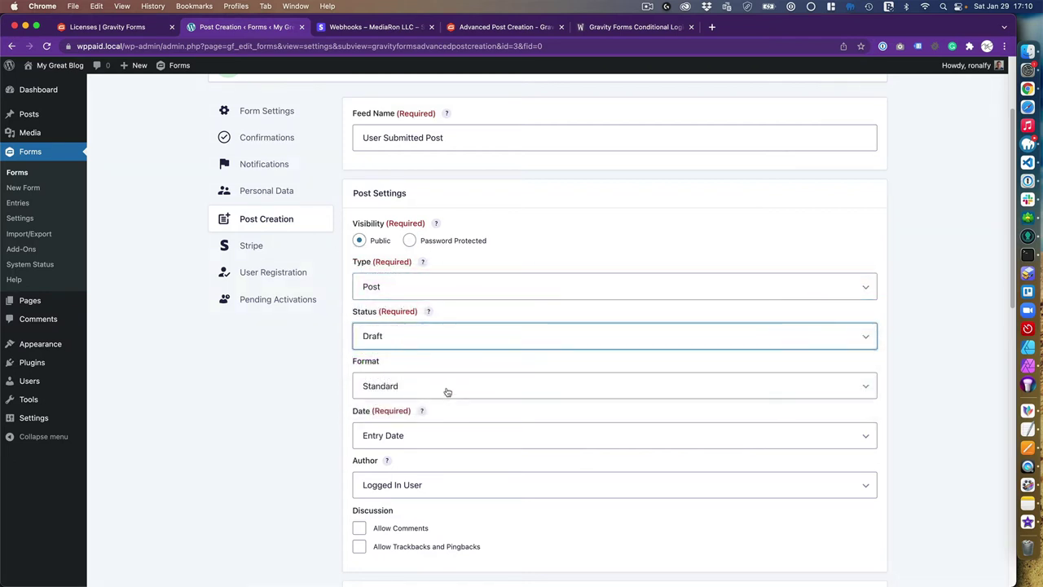
{"action": "scroll", "coordinate": [426, 394], "scroll_direction": "down", "scroll_amount": 1}
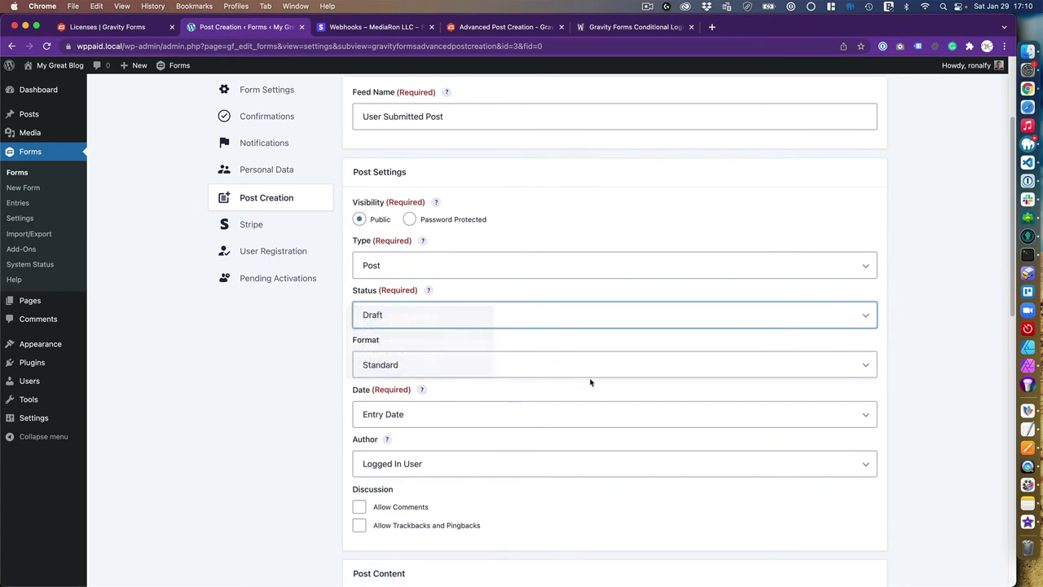
{"action": "left_click", "coordinate": [440, 371]}
{"action": "left_click", "coordinate": [440, 368]}
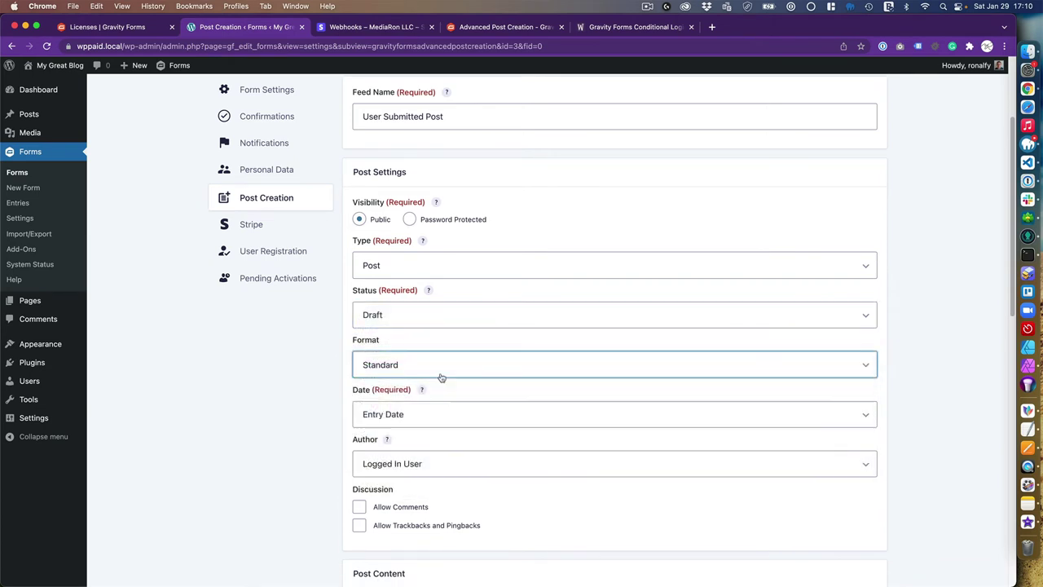
{"action": "scroll", "coordinate": [436, 407], "scroll_direction": "down", "scroll_amount": 5}
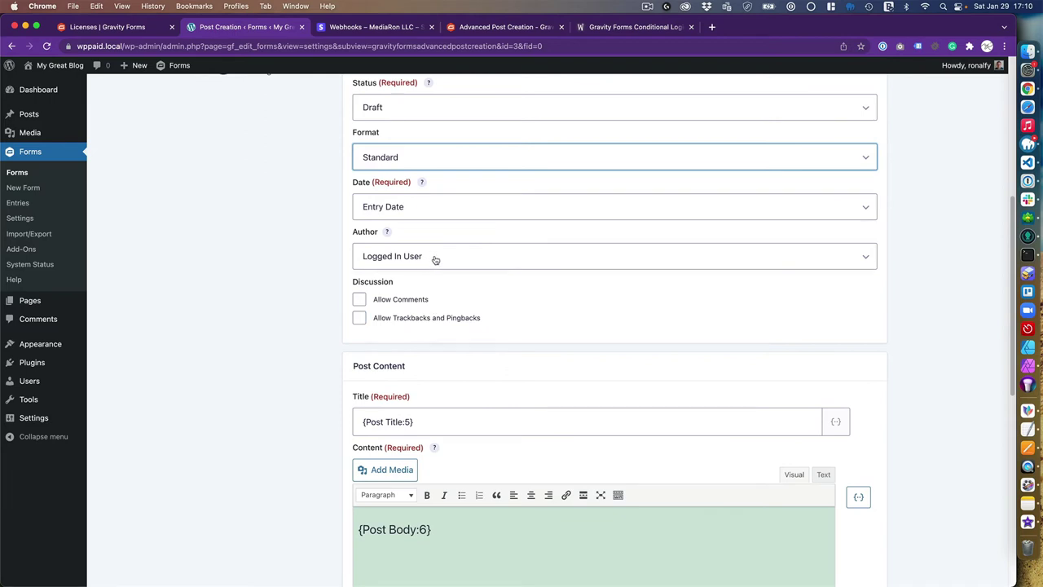
Keep Logged In User as the author of created posts
{"action": "left_click", "coordinate": [436, 258]}
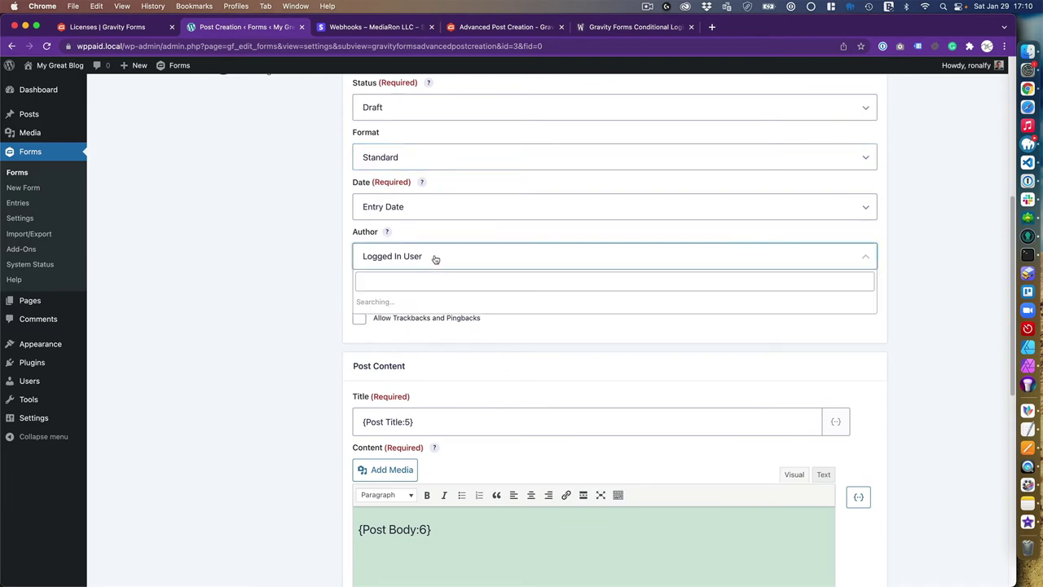
{"action": "left_click", "coordinate": [438, 257]}
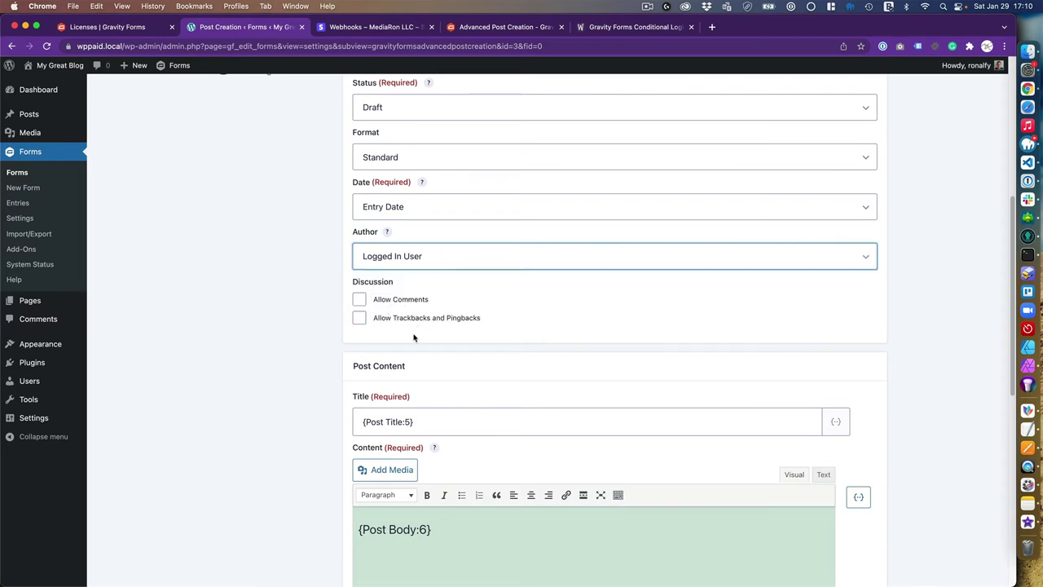
{"action": "scroll", "coordinate": [414, 334], "scroll_direction": "down", "scroll_amount": 1}
{"action": "scroll", "coordinate": [411, 319], "scroll_direction": "down", "scroll_amount": 2}
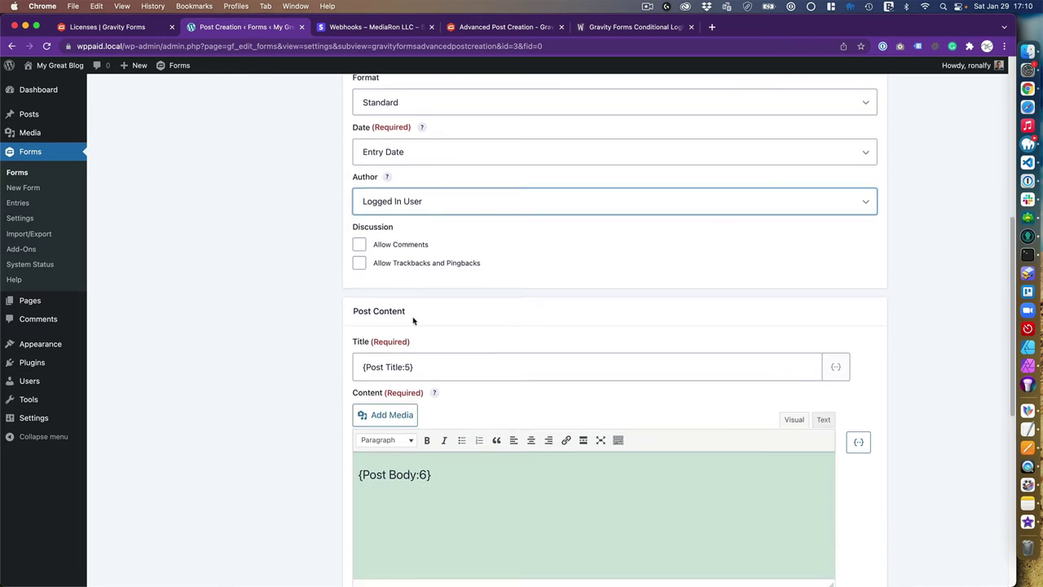
{"action": "scroll", "coordinate": [444, 342], "scroll_direction": "down", "scroll_amount": 2}
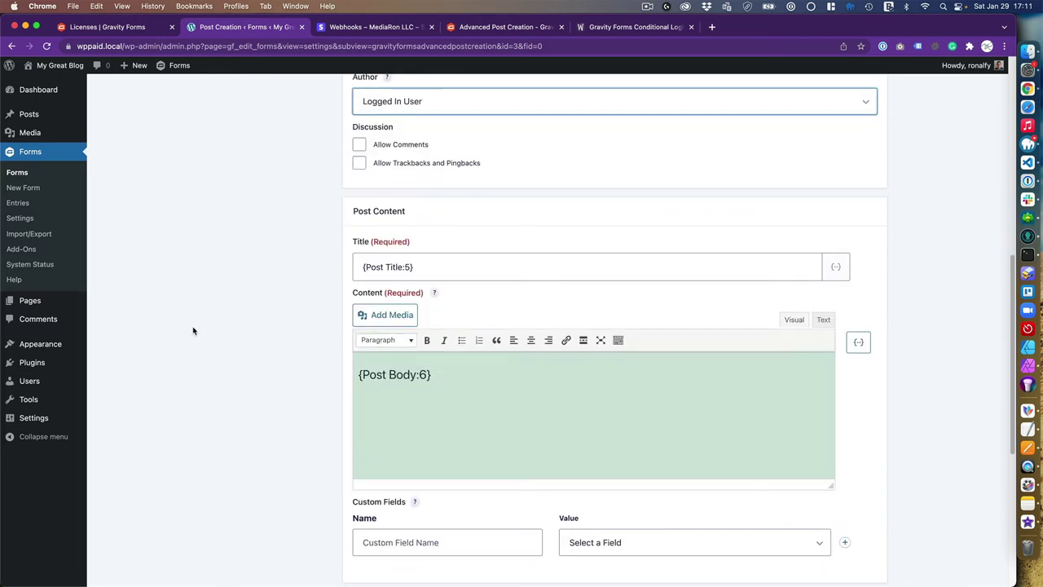
{"action": "scroll", "coordinate": [293, 319], "scroll_direction": "down", "scroll_amount": 2}
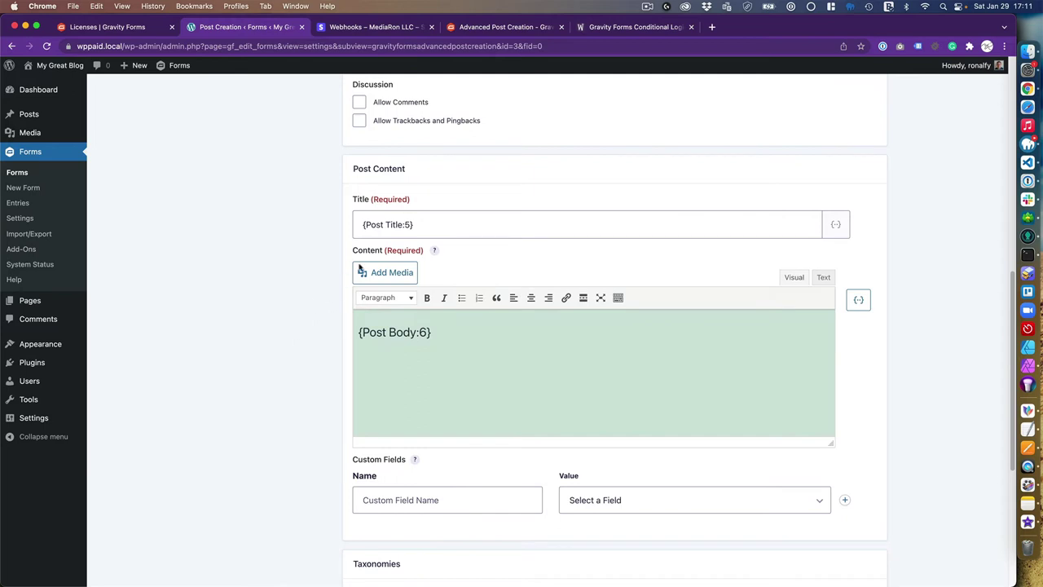
Review the form fields available for the post title without changing it
{"action": "left_click", "coordinate": [459, 230]}
{"action": "left_click", "coordinate": [836, 227]}
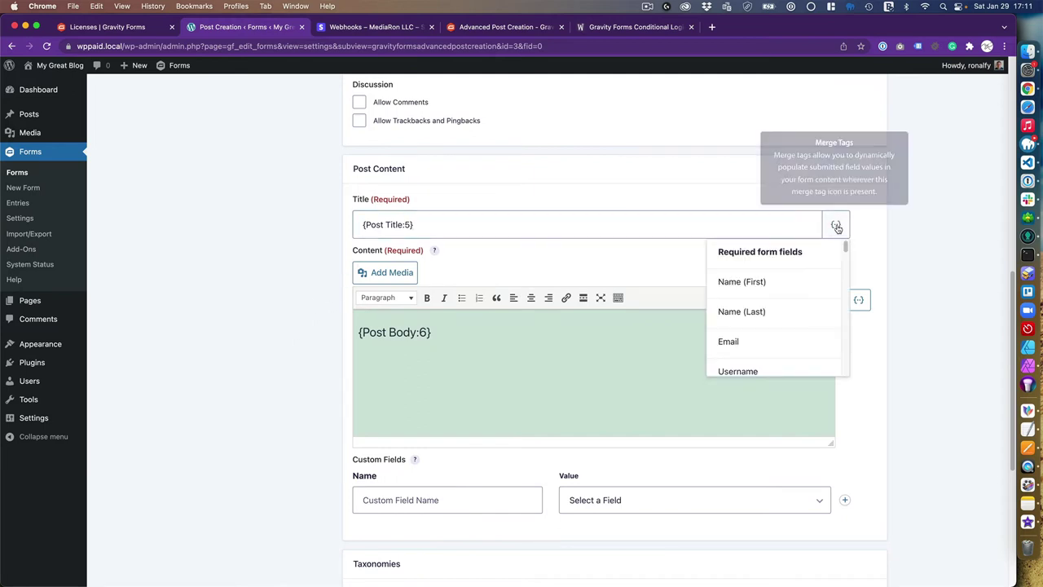
{"action": "scroll", "coordinate": [764, 298], "scroll_direction": "down", "scroll_amount": 2}
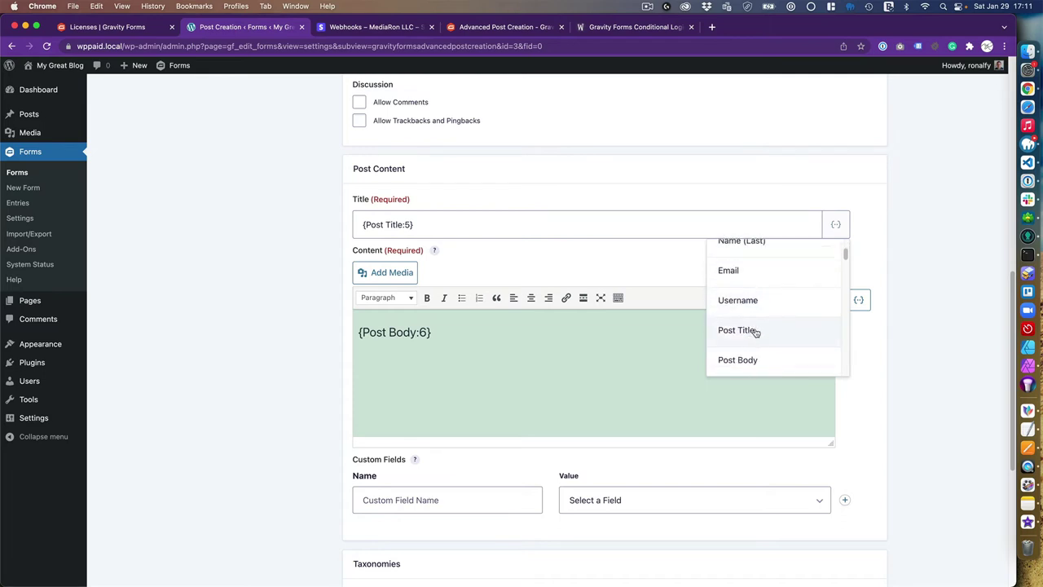
{"action": "left_click", "coordinate": [563, 224]}
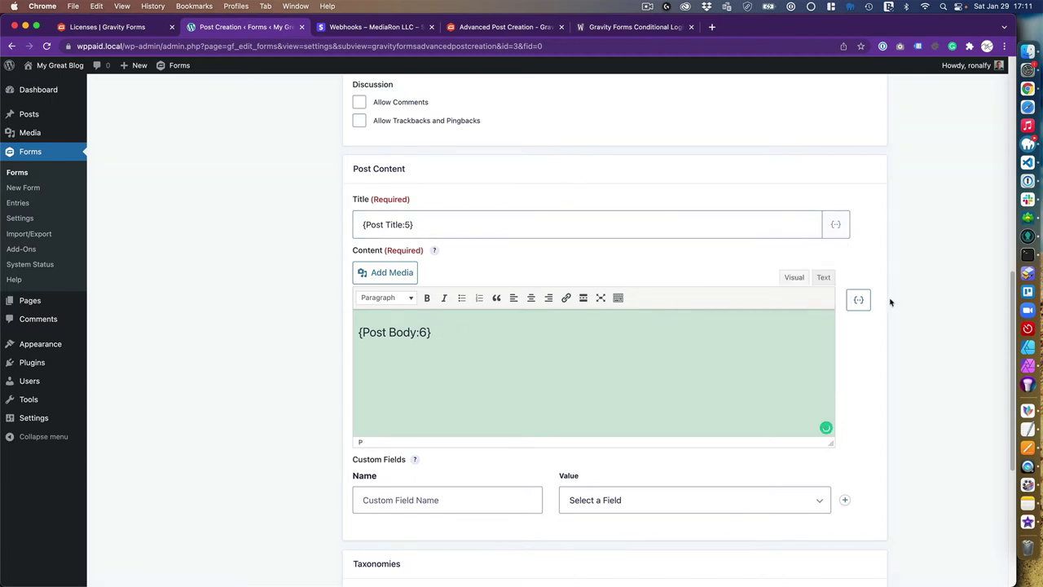
Add the text 'Submitted by Author:' to the post content below the body
{"action": "left_click", "coordinate": [866, 303]}
{"action": "scroll", "coordinate": [796, 379], "scroll_direction": "down", "scroll_amount": 5}
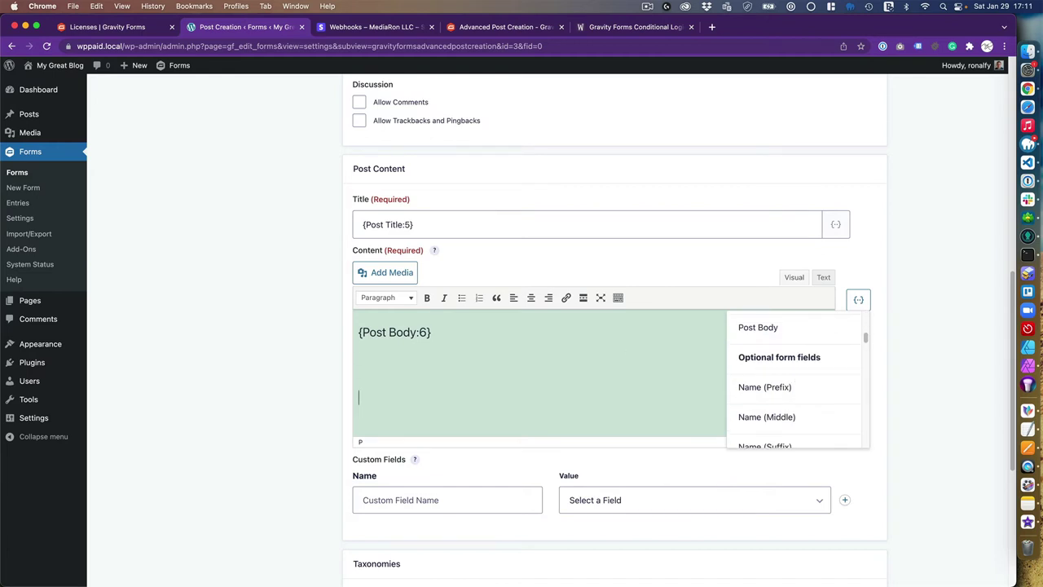
{"action": "type", "text": "ubmitted by Author:"}
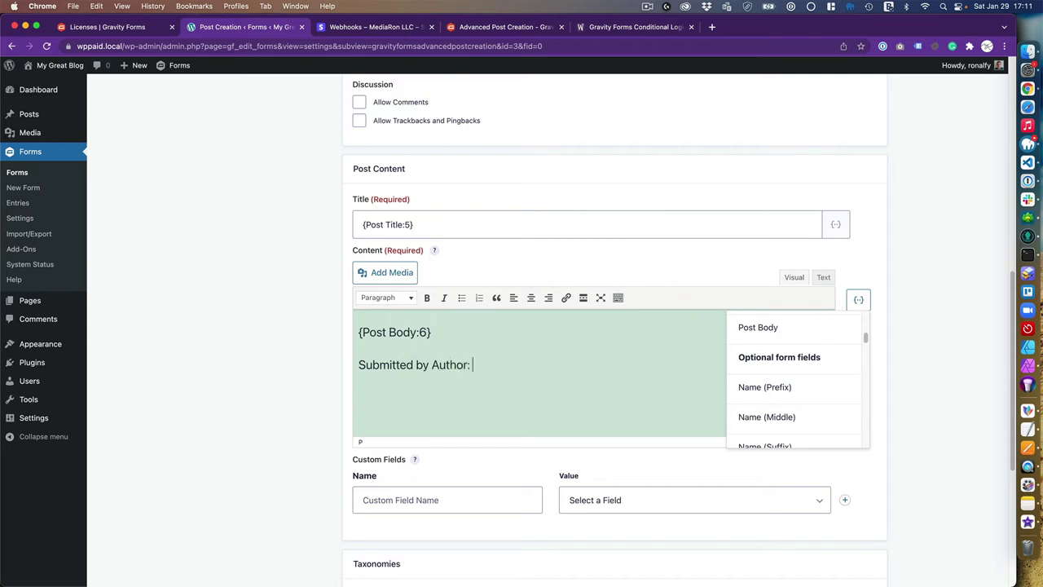
{"action": "scroll", "coordinate": [784, 370], "scroll_direction": "down", "scroll_amount": 5}
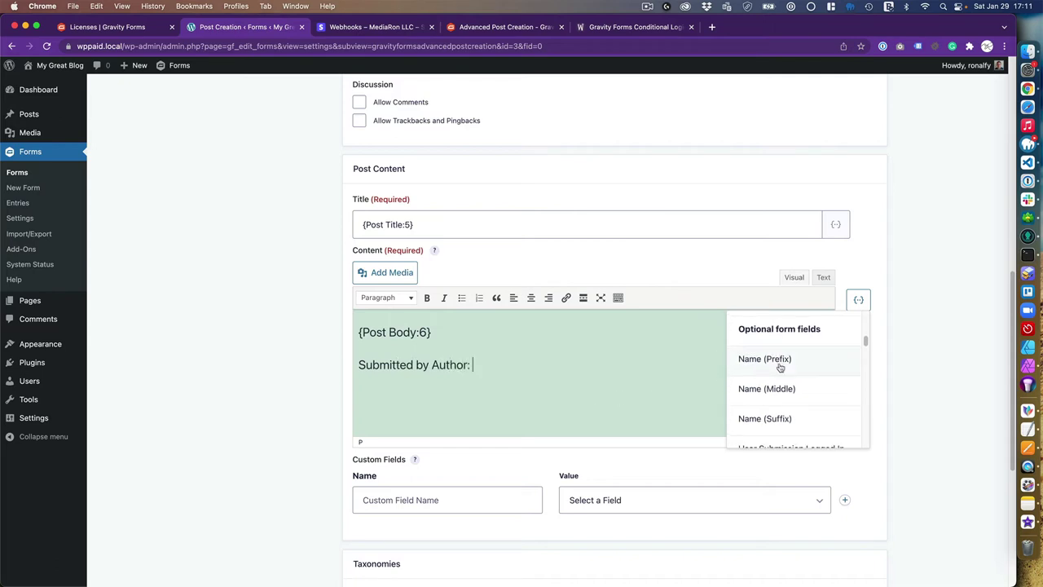
{"action": "scroll", "coordinate": [786, 388], "scroll_direction": "up", "scroll_amount": 2}
{"action": "scroll", "coordinate": [787, 387], "scroll_direction": "down", "scroll_amount": 5}
{"action": "scroll", "coordinate": [785, 387], "scroll_direction": "up", "scroll_amount": 8}
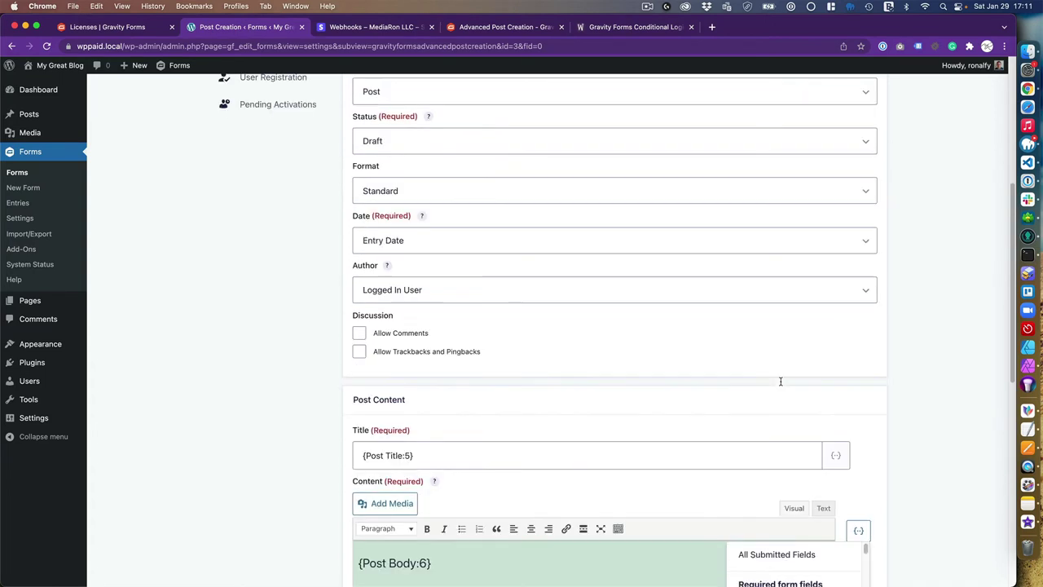
{"action": "scroll", "coordinate": [780, 380], "scroll_direction": "down", "scroll_amount": 4}
Insert the Name (First) and Name (Last) merge tags after 'Submitted by Author:', leaving custom fields unset
{"action": "left_click", "coordinate": [783, 355]}
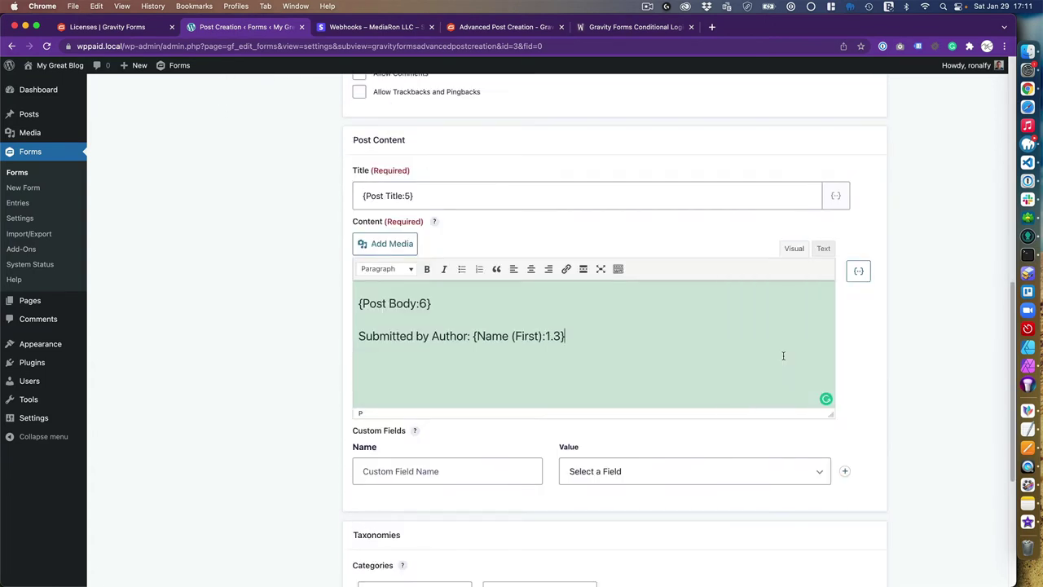
{"action": "left_click", "coordinate": [858, 271]}
{"action": "left_click", "coordinate": [799, 386]}
{"action": "left_click", "coordinate": [567, 335]}
{"action": "scroll", "coordinate": [273, 420], "scroll_direction": "down", "scroll_amount": 4}
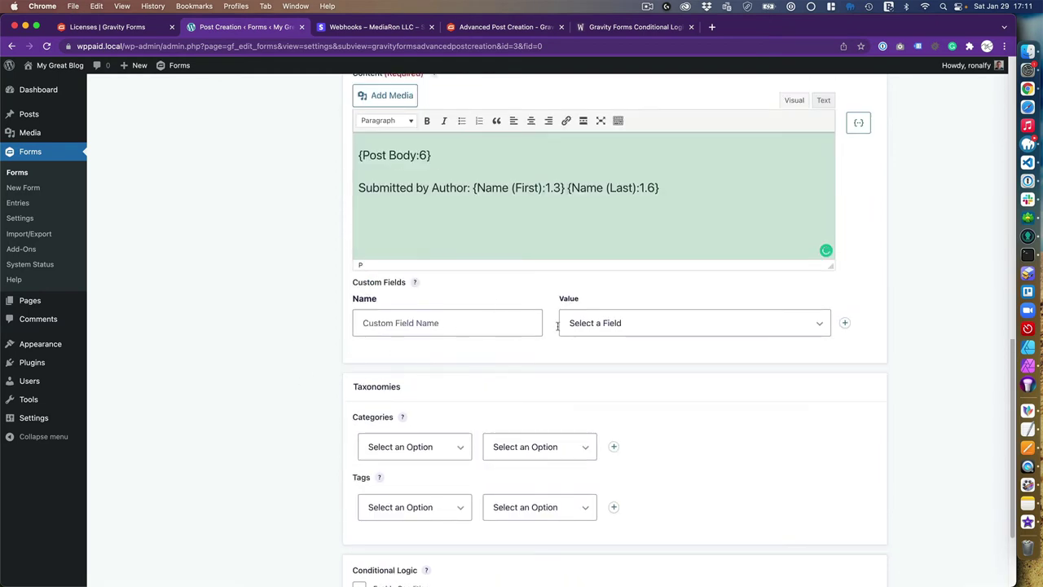
{"action": "left_click", "coordinate": [643, 326]}
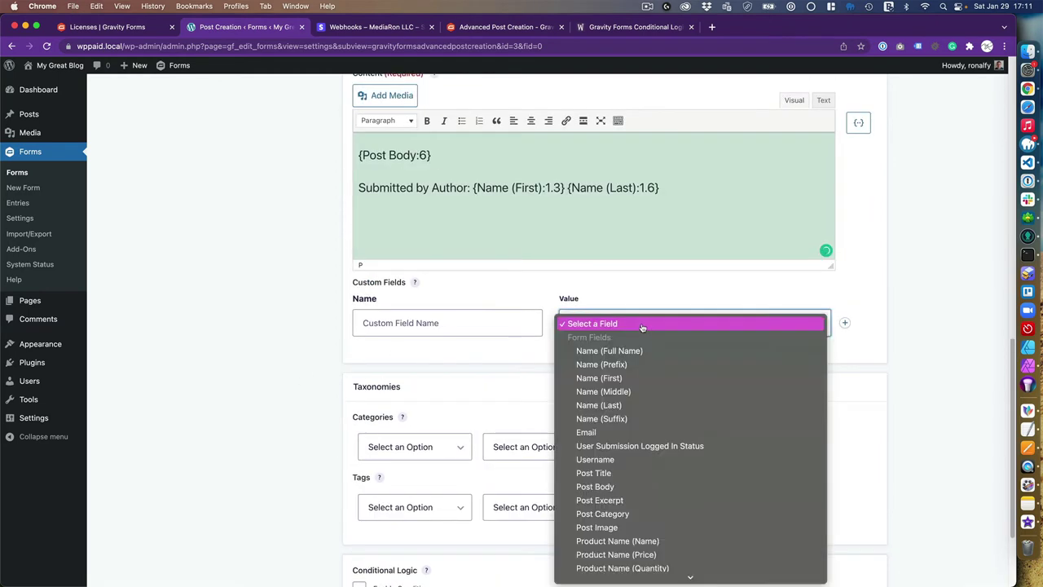
{"action": "left_click", "coordinate": [608, 294]}
Set Categories to Assign Category with a new 'General' category, then save the feed
{"action": "scroll", "coordinate": [336, 430], "scroll_direction": "down", "scroll_amount": 3}
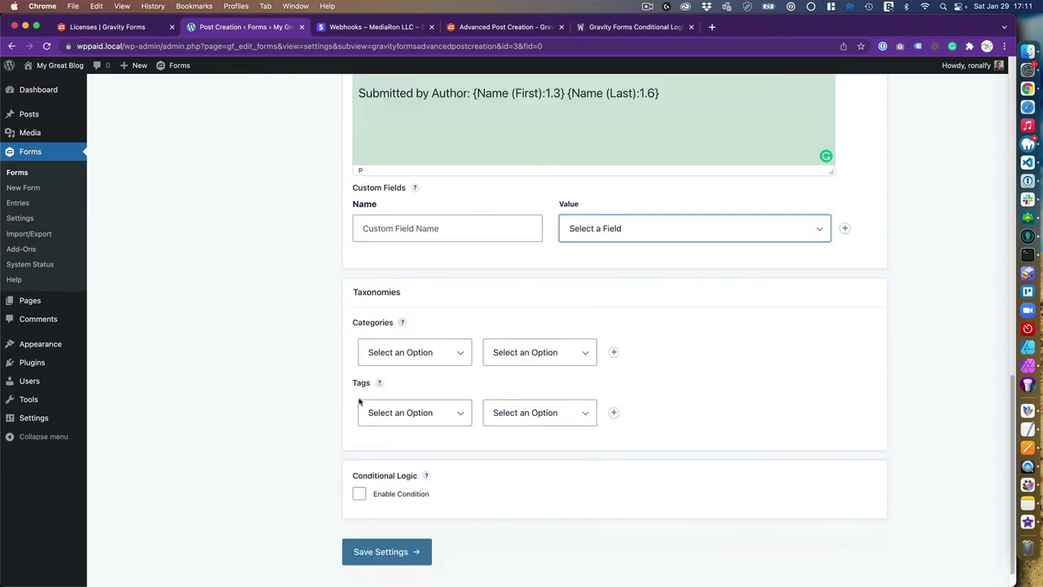
{"action": "left_click", "coordinate": [404, 356]}
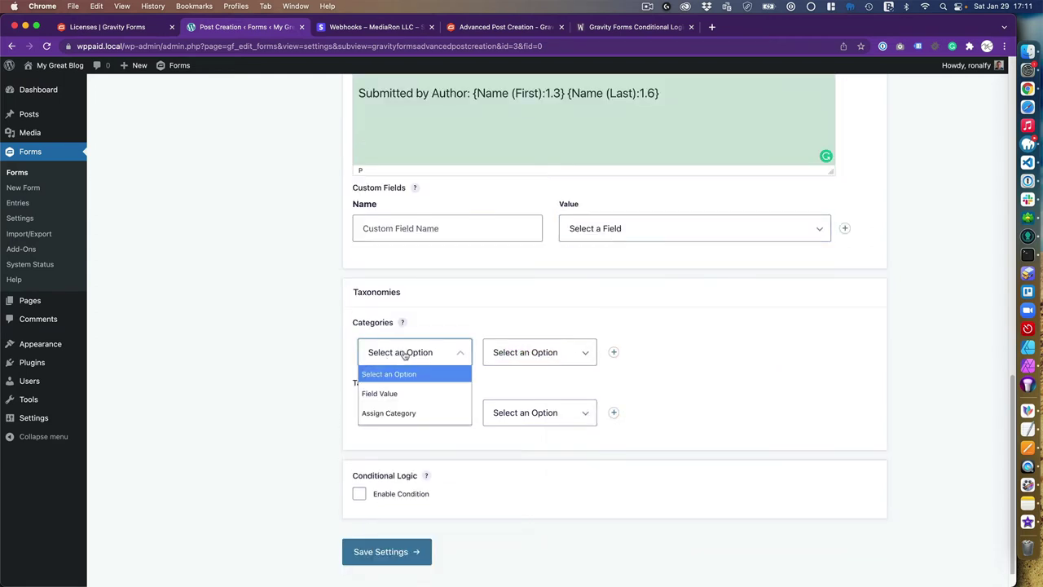
{"action": "left_click", "coordinate": [389, 413]}
{"action": "left_click", "coordinate": [503, 357]}
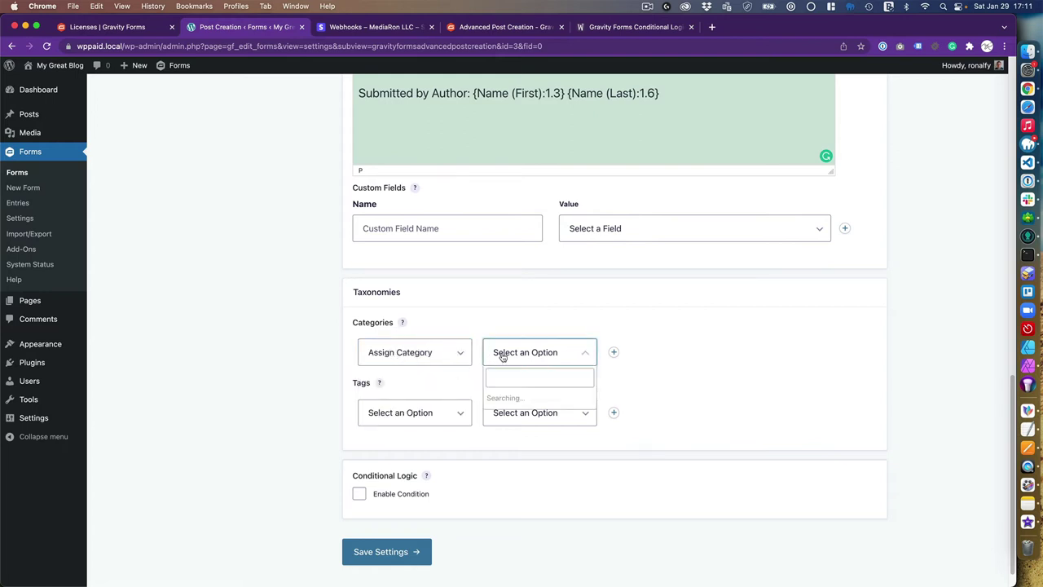
{"action": "left_click", "coordinate": [518, 398]}
{"action": "left_click", "coordinate": [541, 356]}
{"action": "left_click", "coordinate": [533, 433]}
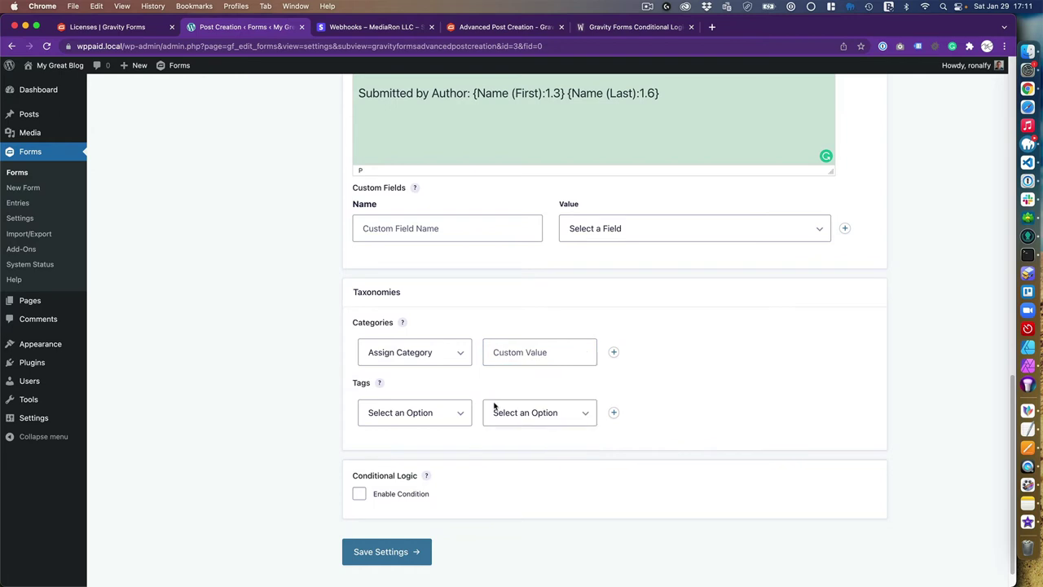
{"action": "left_click", "coordinate": [516, 353]}
{"action": "type", "text": "General"}
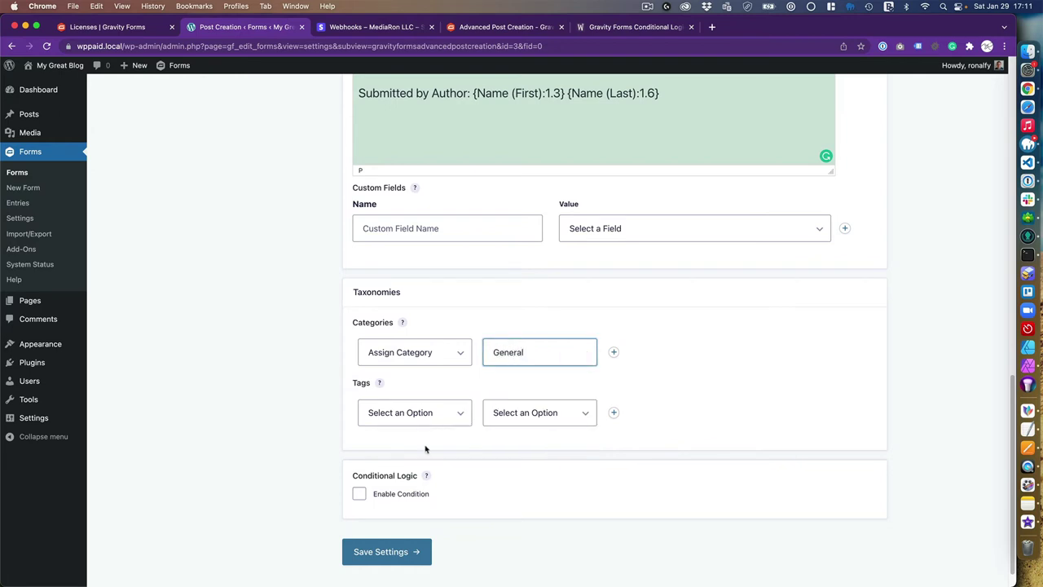
{"action": "left_click", "coordinate": [263, 394]}
{"action": "scroll", "coordinate": [277, 412], "scroll_direction": "down", "scroll_amount": 2}
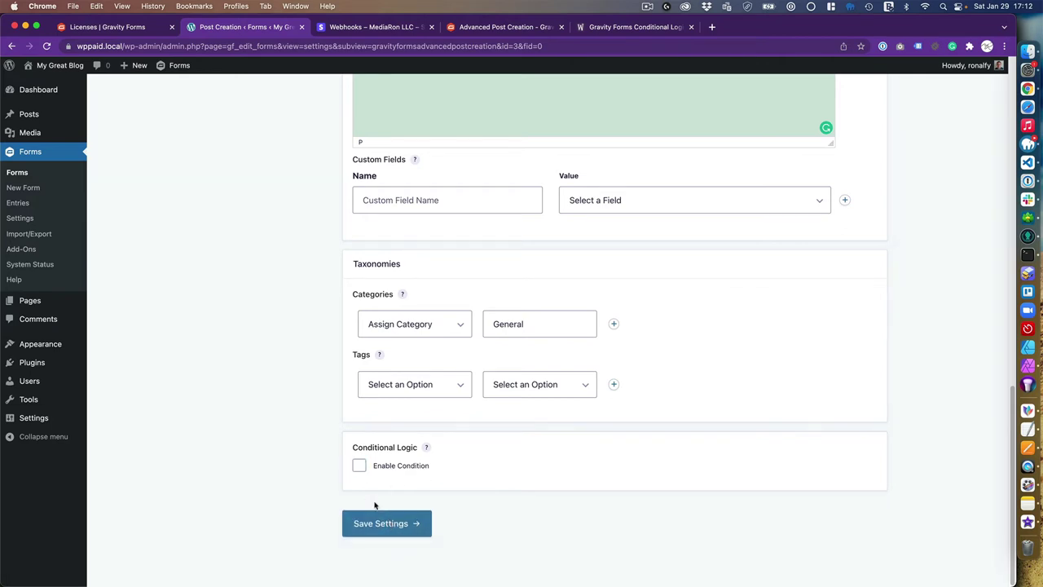
{"action": "left_click", "coordinate": [392, 523]}
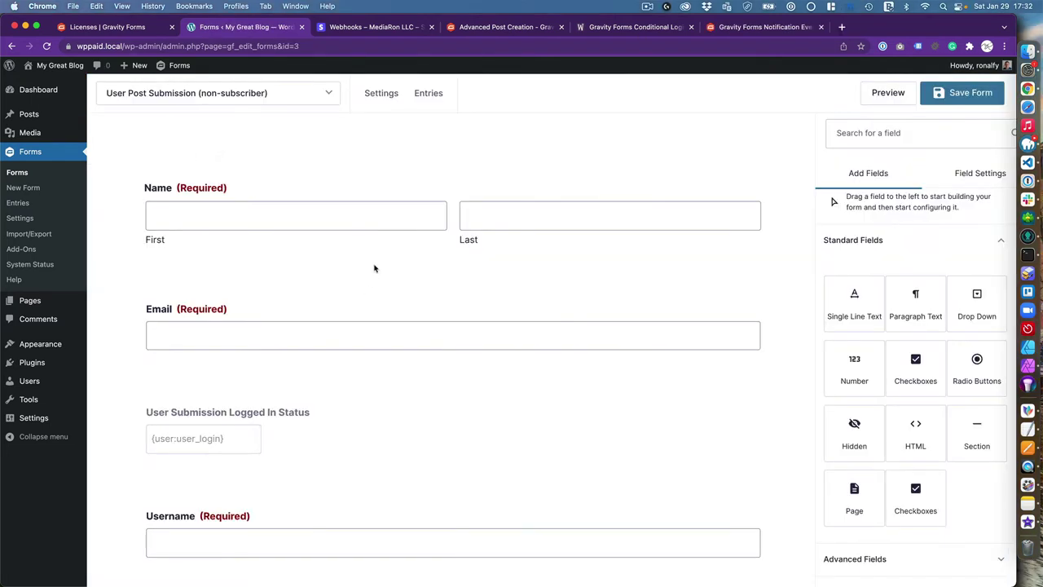
Create a new Stripe feed named 'User submission (' with transaction type Products and Services
{"action": "mouse_move", "coordinate": [363, 233]}
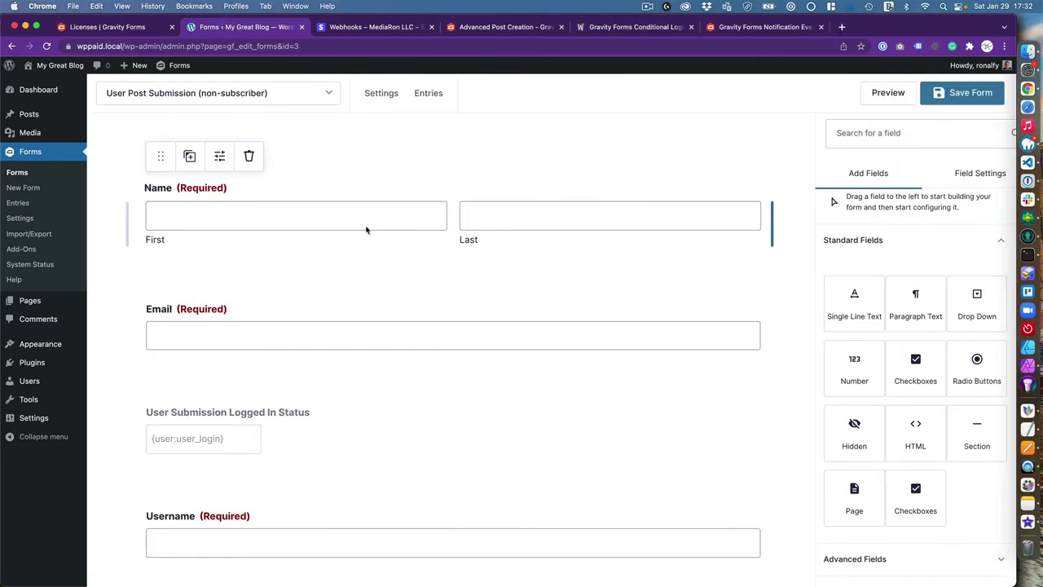
{"action": "mouse_move", "coordinate": [379, 98]}
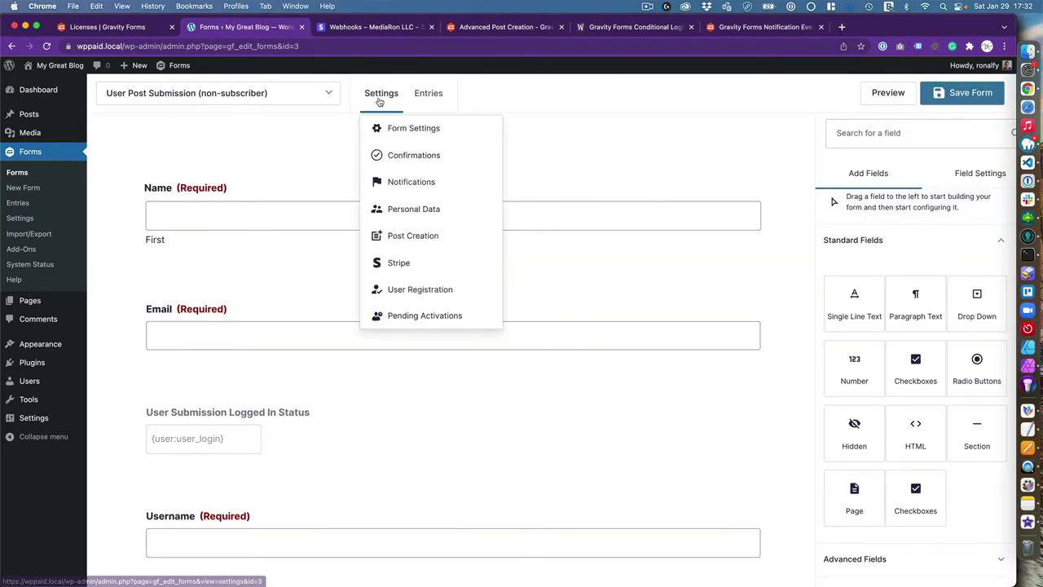
{"action": "left_click", "coordinate": [403, 271]}
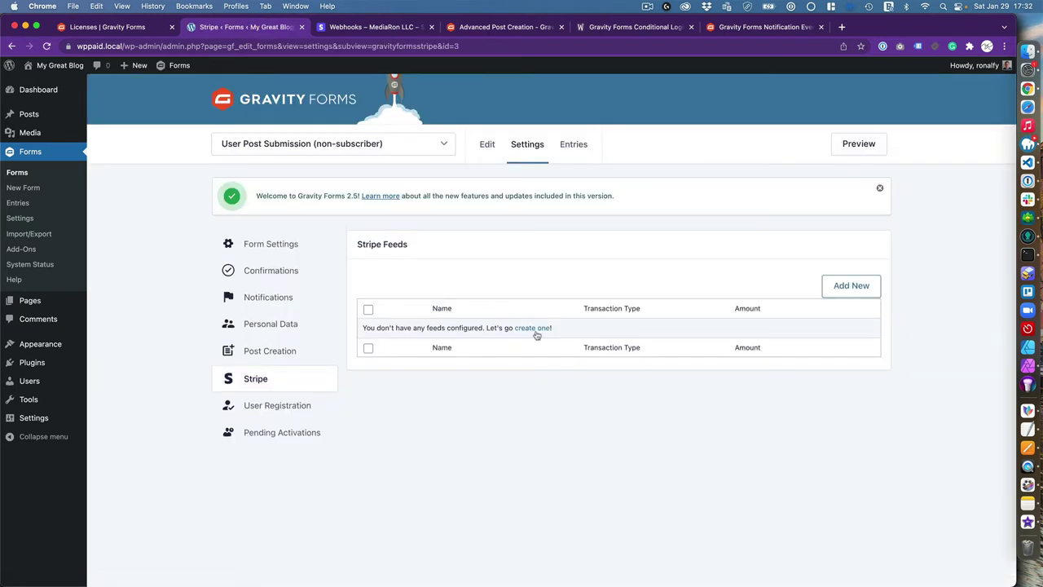
{"action": "left_click", "coordinate": [534, 329]}
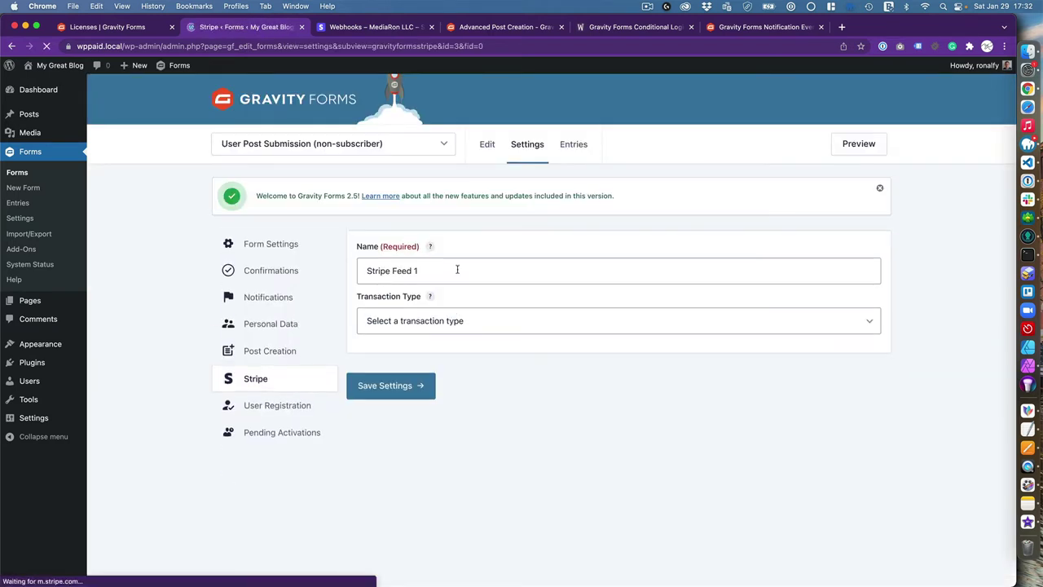
{"action": "triple_click", "coordinate": [444, 276]}
{"action": "type", "text": "User submission (non-subscriber"}
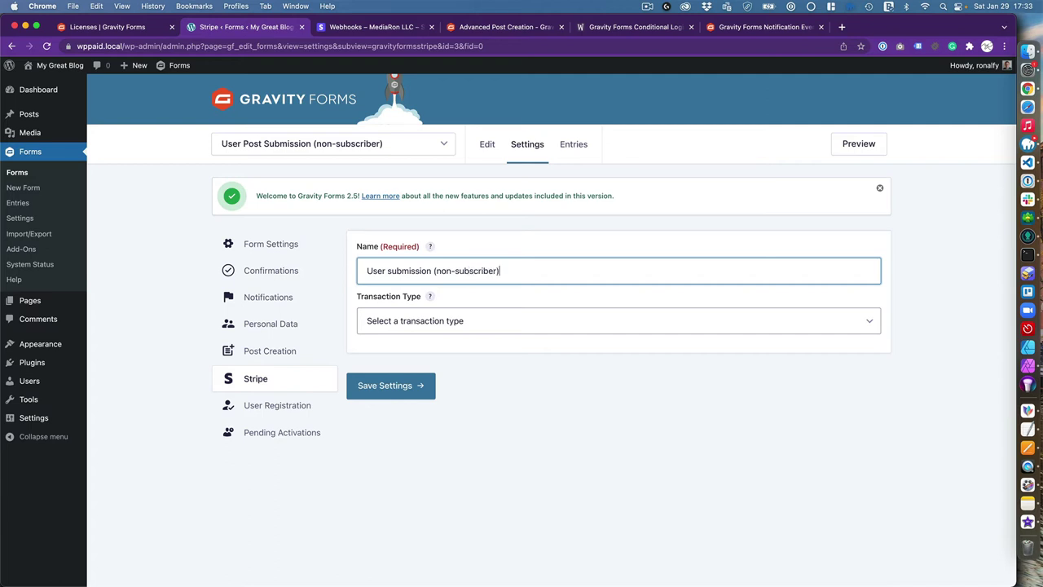
{"action": "left_click", "coordinate": [448, 328]}
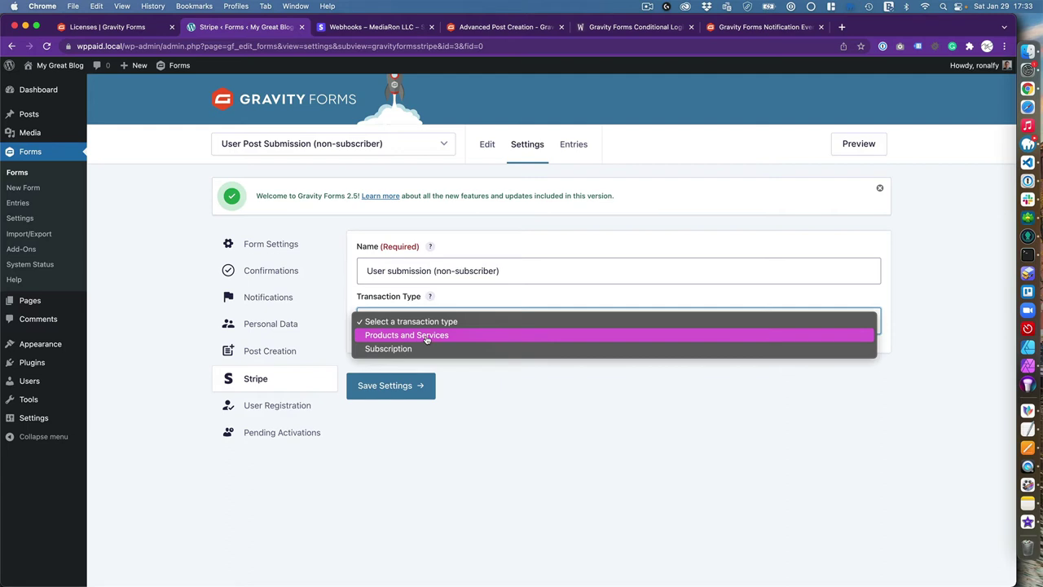
{"action": "left_click", "coordinate": [425, 339]}
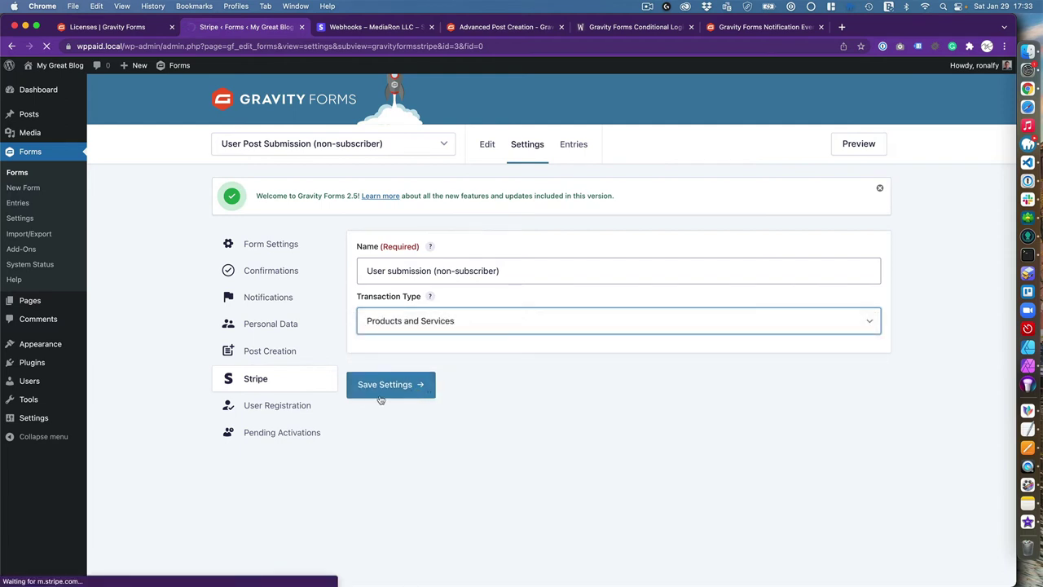
Set Stripe Receipt to Email, leave the feed condition off, and save the Stripe settings
{"action": "scroll", "coordinate": [418, 354], "scroll_direction": "down", "scroll_amount": 1}
{"action": "scroll", "coordinate": [419, 355], "scroll_direction": "down", "scroll_amount": 3}
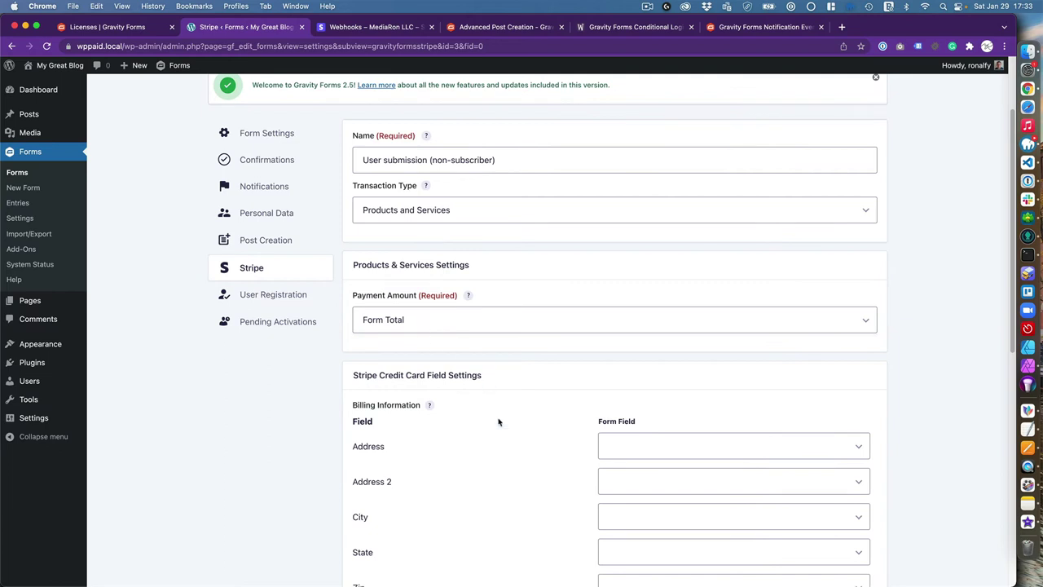
{"action": "scroll", "coordinate": [496, 422], "scroll_direction": "down", "scroll_amount": 5}
{"action": "scroll", "coordinate": [491, 413], "scroll_direction": "up", "scroll_amount": 3}
{"action": "scroll", "coordinate": [491, 414], "scroll_direction": "up", "scroll_amount": 3}
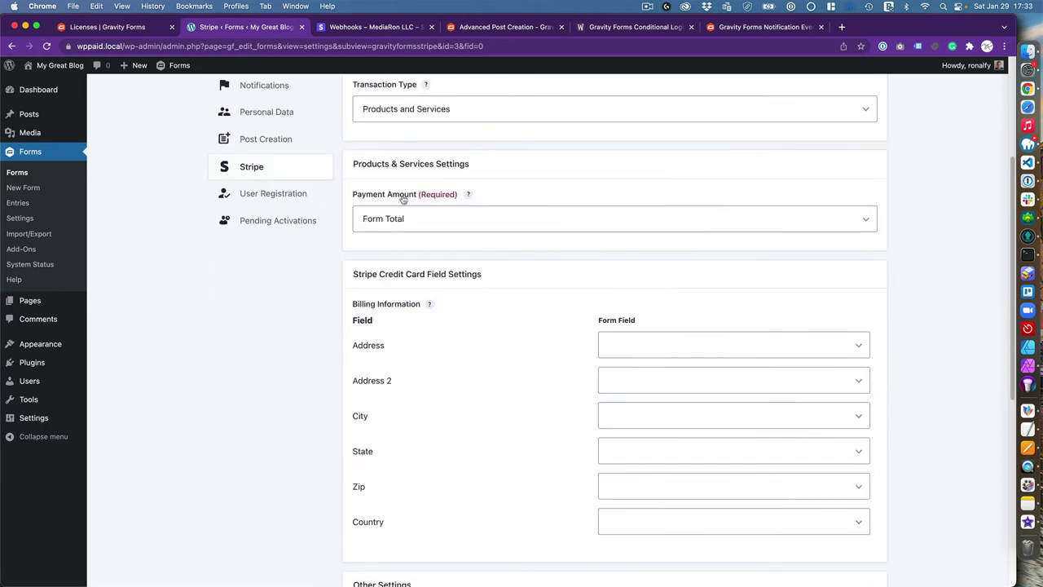
{"action": "scroll", "coordinate": [419, 366], "scroll_direction": "down", "scroll_amount": 5}
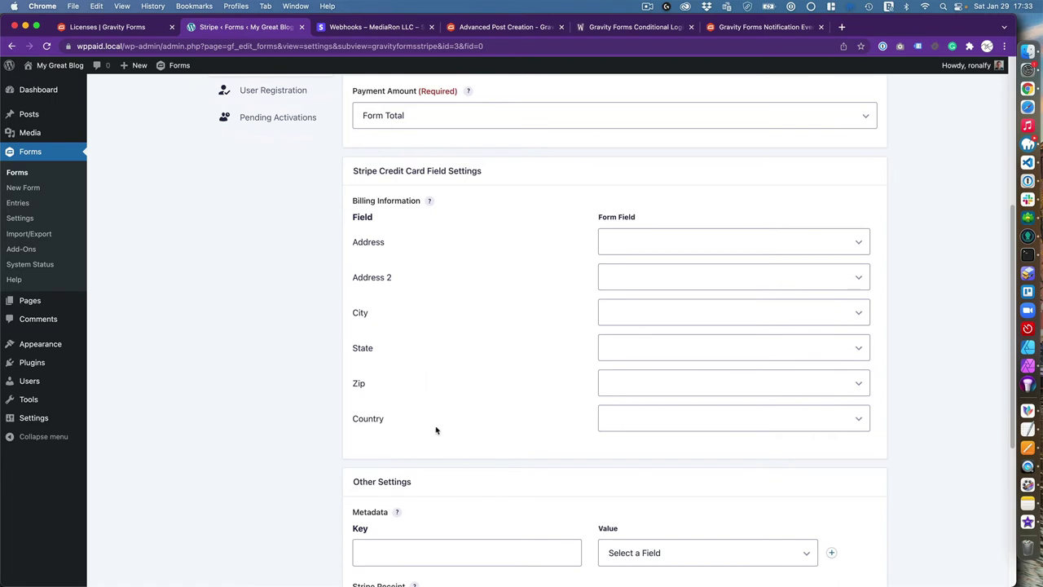
{"action": "scroll", "coordinate": [436, 424], "scroll_direction": "down", "scroll_amount": 5}
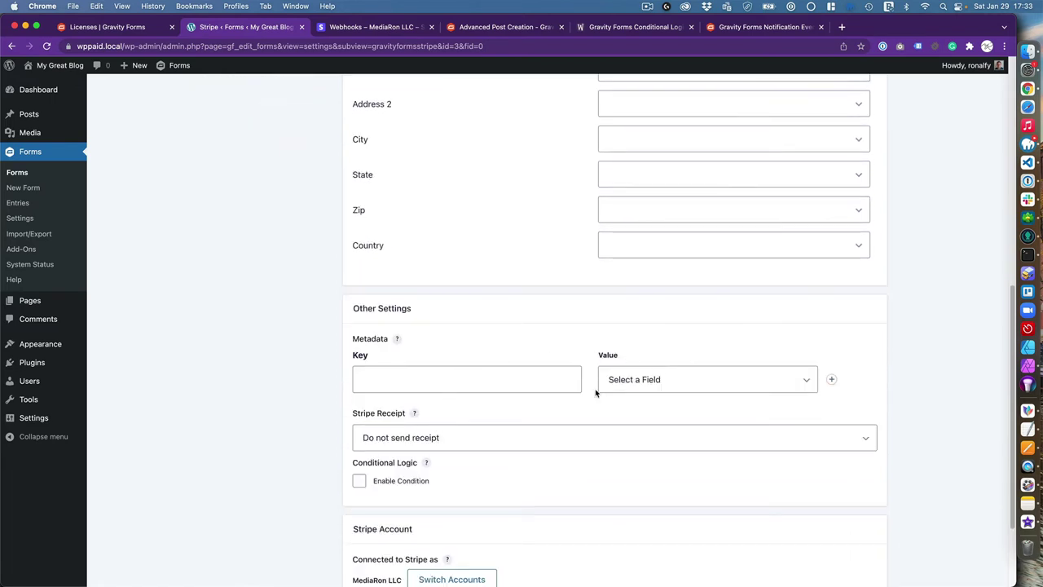
{"action": "scroll", "coordinate": [477, 437], "scroll_direction": "down", "scroll_amount": 3}
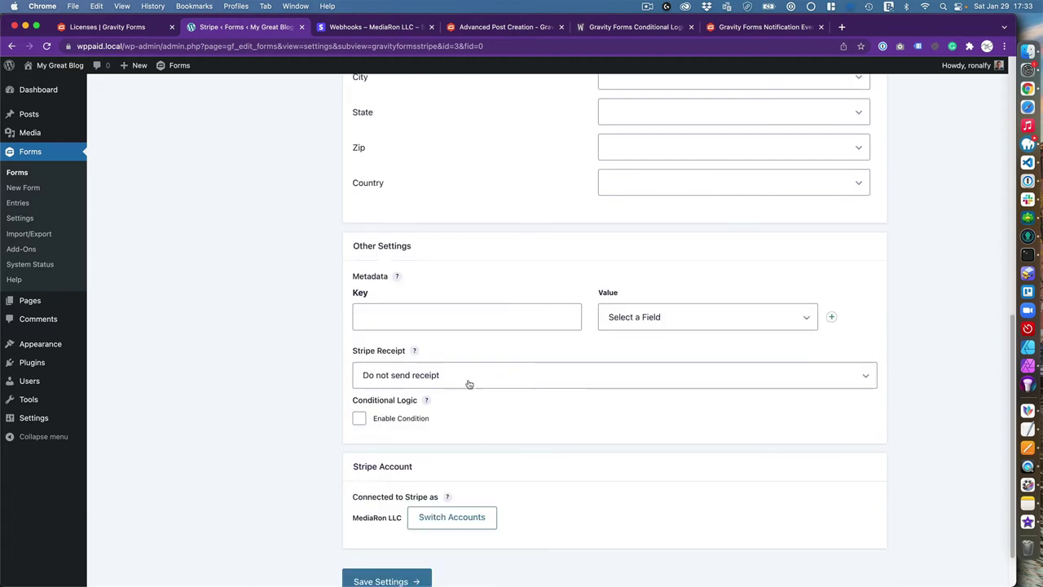
{"action": "left_click", "coordinate": [469, 375]}
{"action": "left_click", "coordinate": [462, 390]}
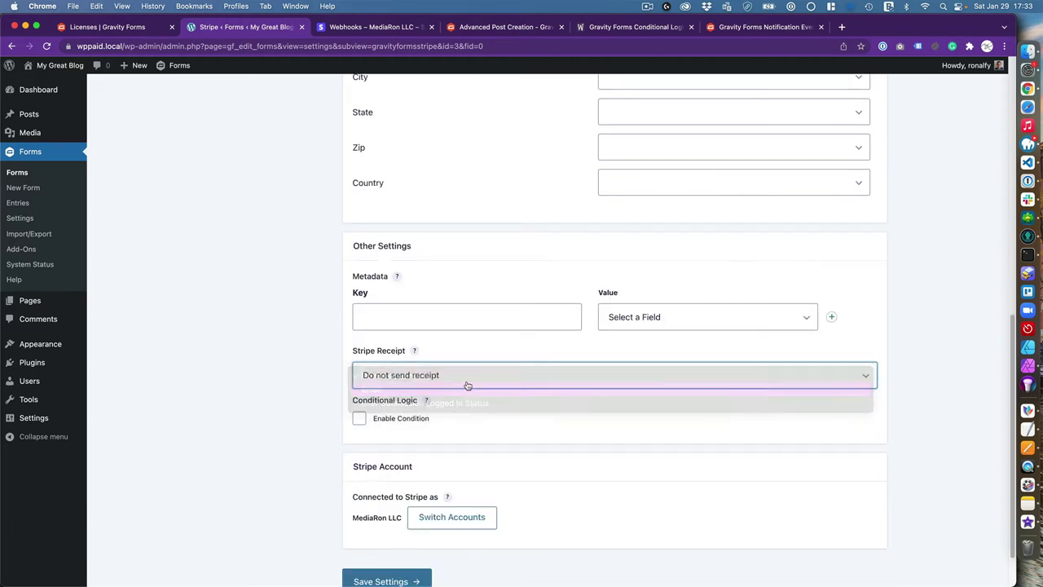
{"action": "left_click", "coordinate": [358, 420]}
{"action": "left_click", "coordinate": [359, 420]}
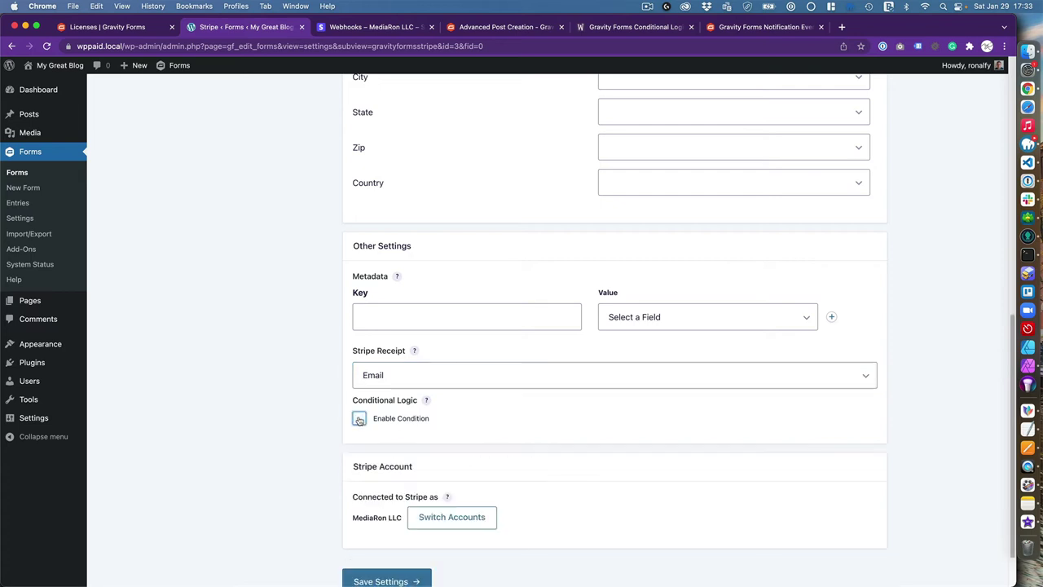
{"action": "scroll", "coordinate": [473, 427], "scroll_direction": "down", "scroll_amount": 2}
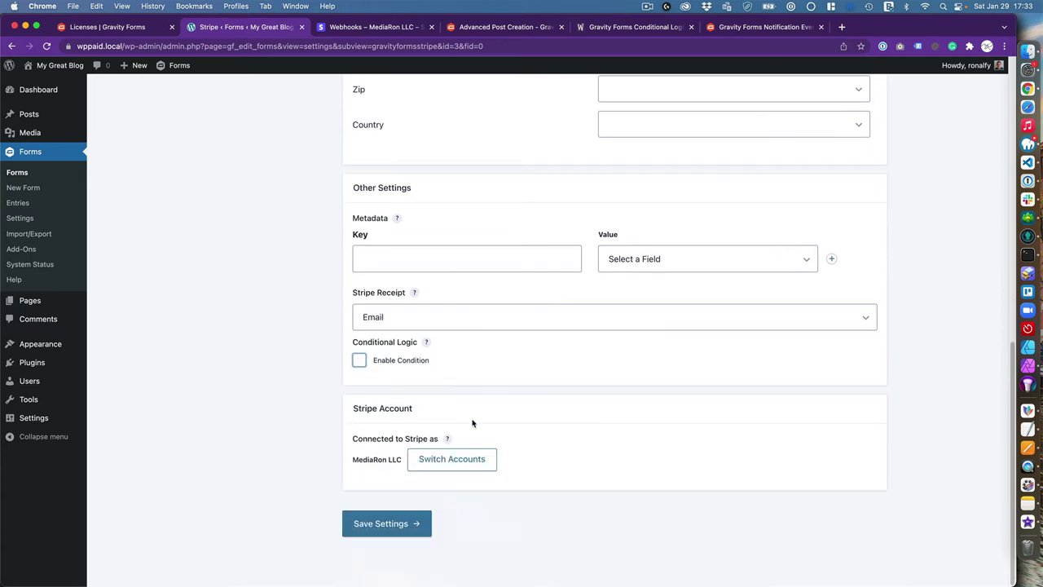
{"action": "left_click", "coordinate": [377, 528]}
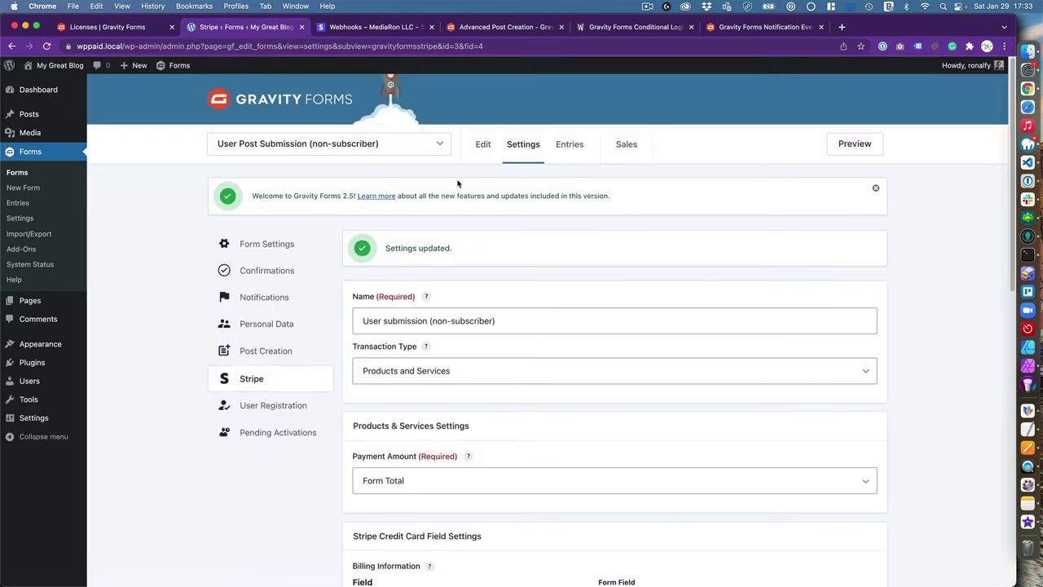
Preview the User Post Submission (non-subscriber) form in a new tab and scroll through it
{"action": "left_click", "coordinate": [479, 147]}
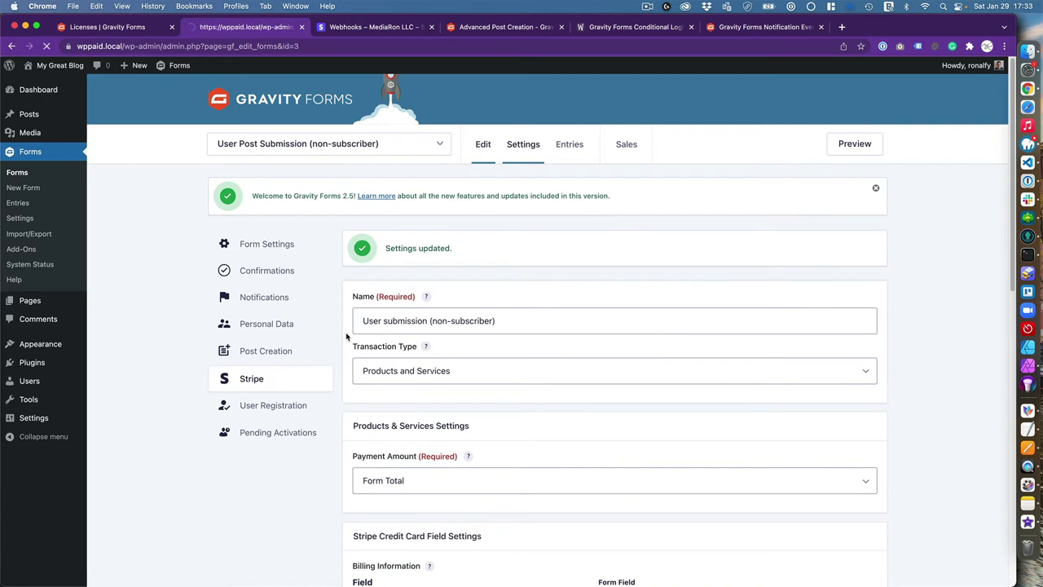
{"action": "scroll", "coordinate": [345, 334], "scroll_direction": "down", "scroll_amount": 10}
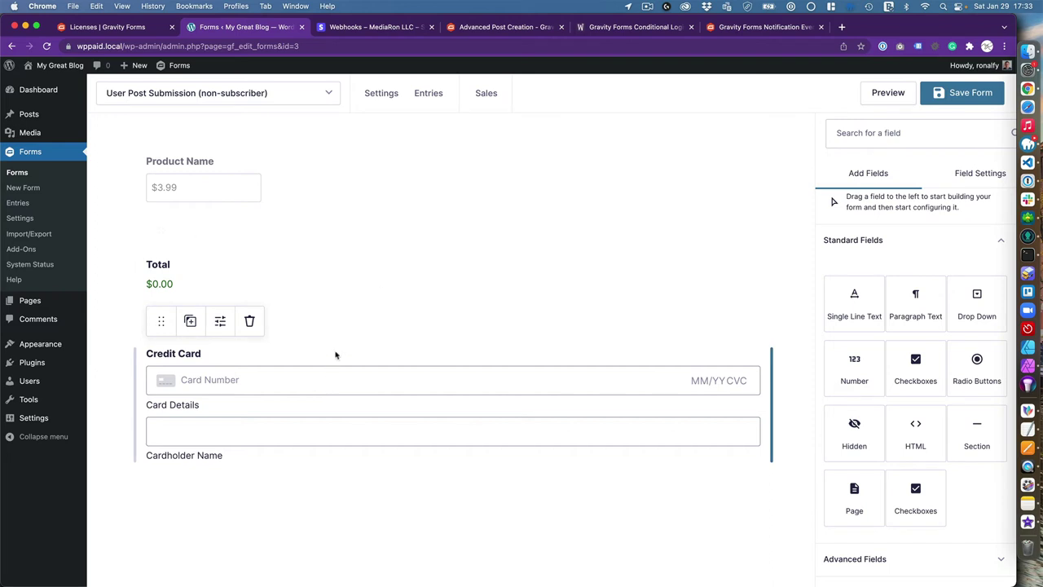
{"action": "left_click", "coordinate": [876, 97]}
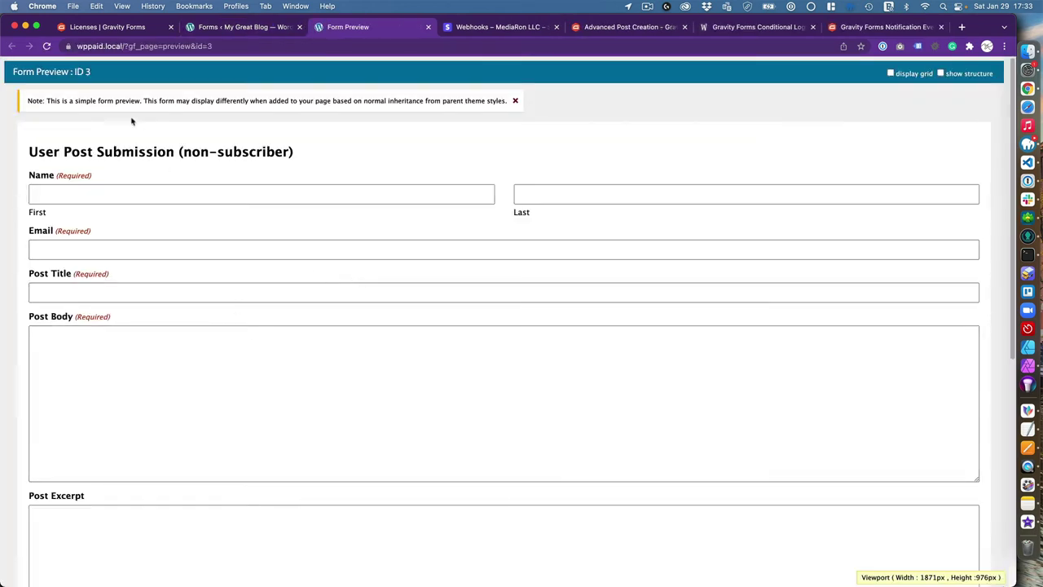
{"action": "scroll", "coordinate": [175, 195], "scroll_direction": "down", "scroll_amount": 2}
{"action": "scroll", "coordinate": [175, 196], "scroll_direction": "down", "scroll_amount": 3}
{"action": "scroll", "coordinate": [174, 193], "scroll_direction": "up", "scroll_amount": 4}
{"action": "scroll", "coordinate": [188, 262], "scroll_direction": "down", "scroll_amount": 5}
{"action": "scroll", "coordinate": [188, 262], "scroll_direction": "down", "scroll_amount": 5}
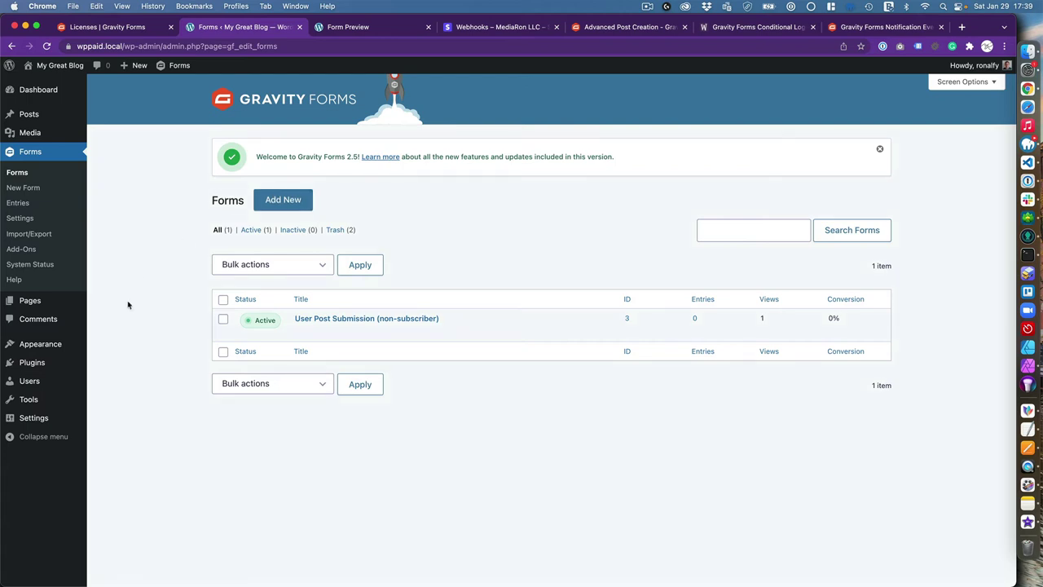
Create a new page titled 'Submission' with the paragraph 'Please enter your post below.'
{"action": "left_click", "coordinate": [65, 308]}
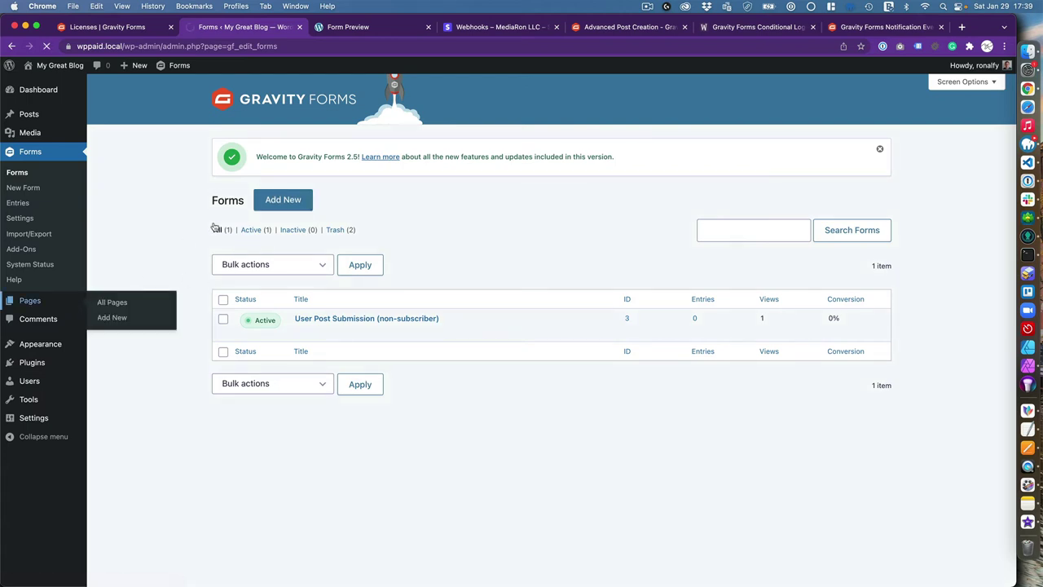
{"action": "left_click", "coordinate": [157, 93]}
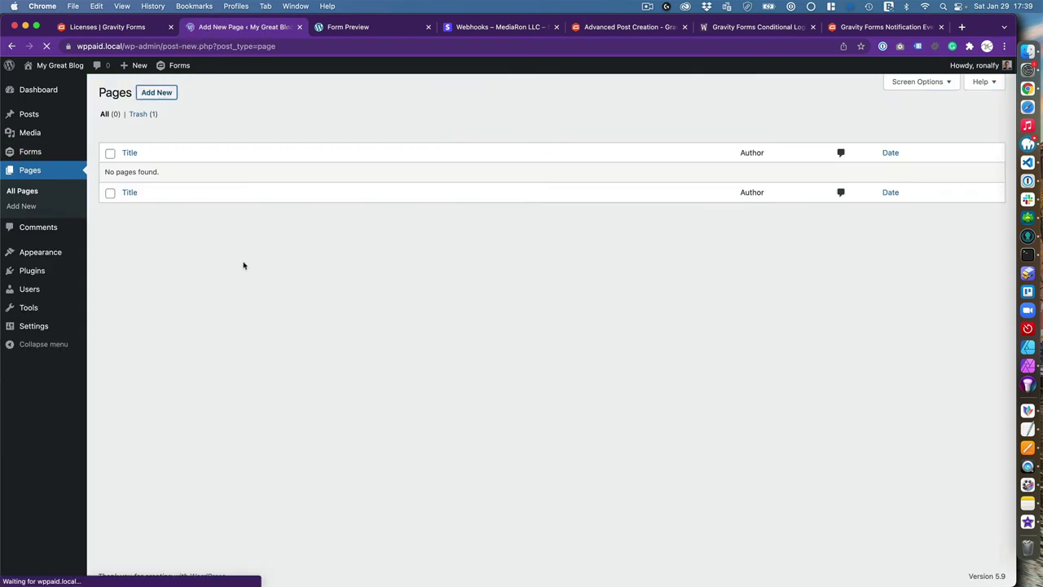
{"action": "type", "text": "Submission"}
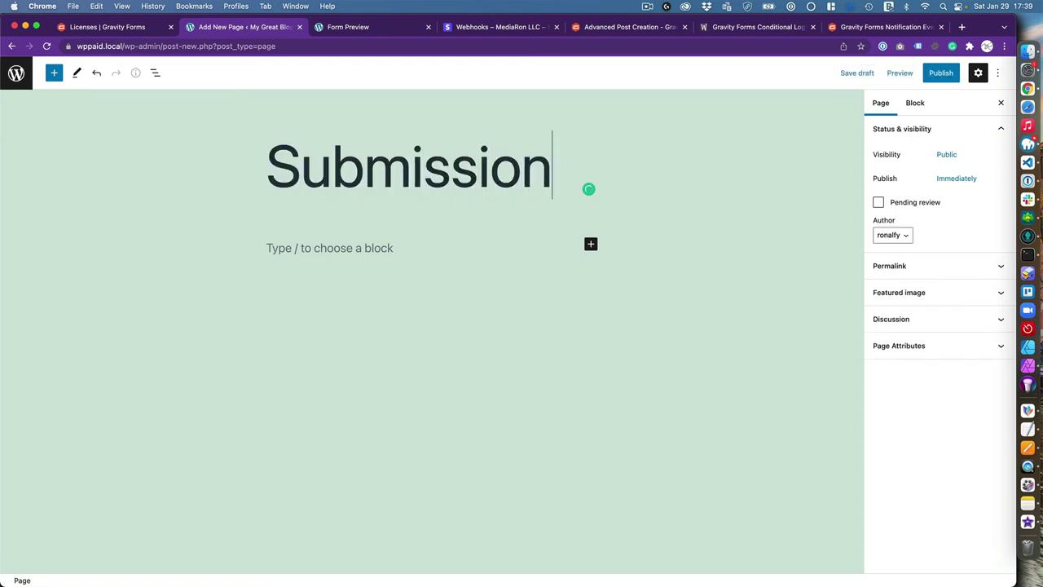
{"action": "key", "text": "Return"}
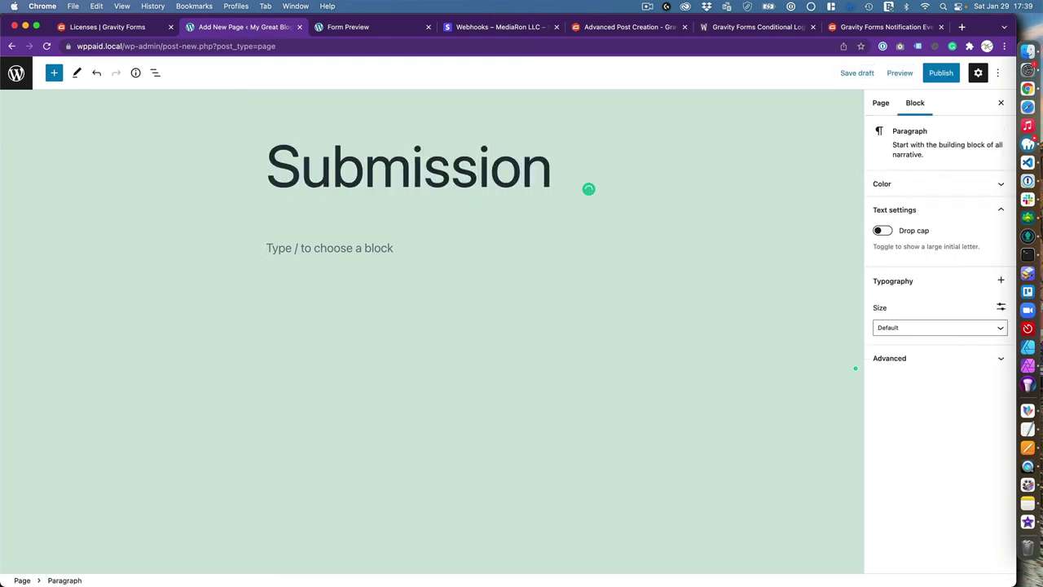
{"action": "type", "text": "Pleae ent"}
{"action": "key", "text": "BackSpace"}
{"action": "key", "text": "BackSpace"}
{"action": "key", "text": "BackSpace"}
{"action": "key", "text": "BackSpace"}
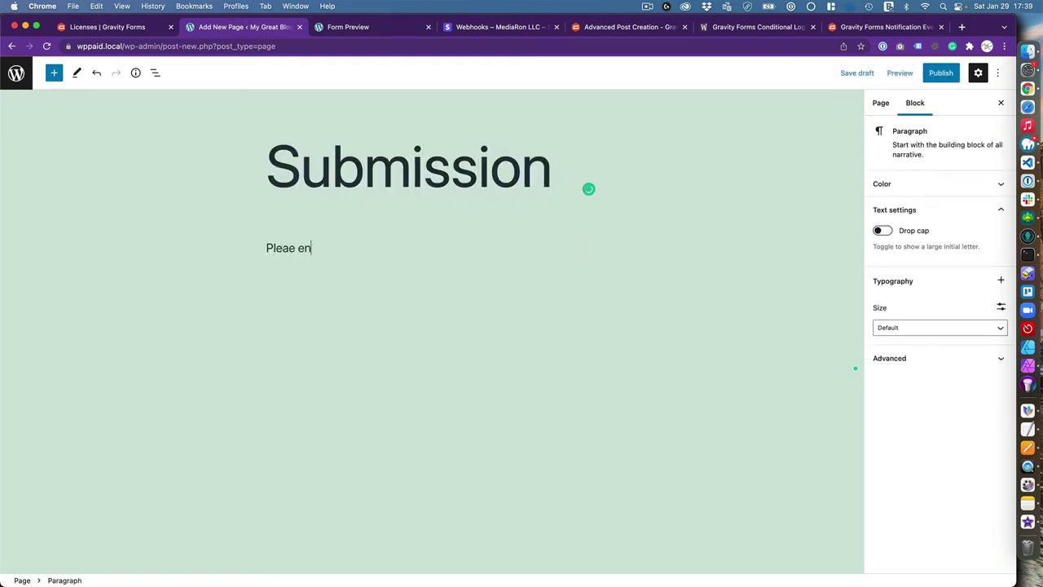
{"action": "key", "text": "BackSpace"}
{"action": "type", "text": "se enter your post "}
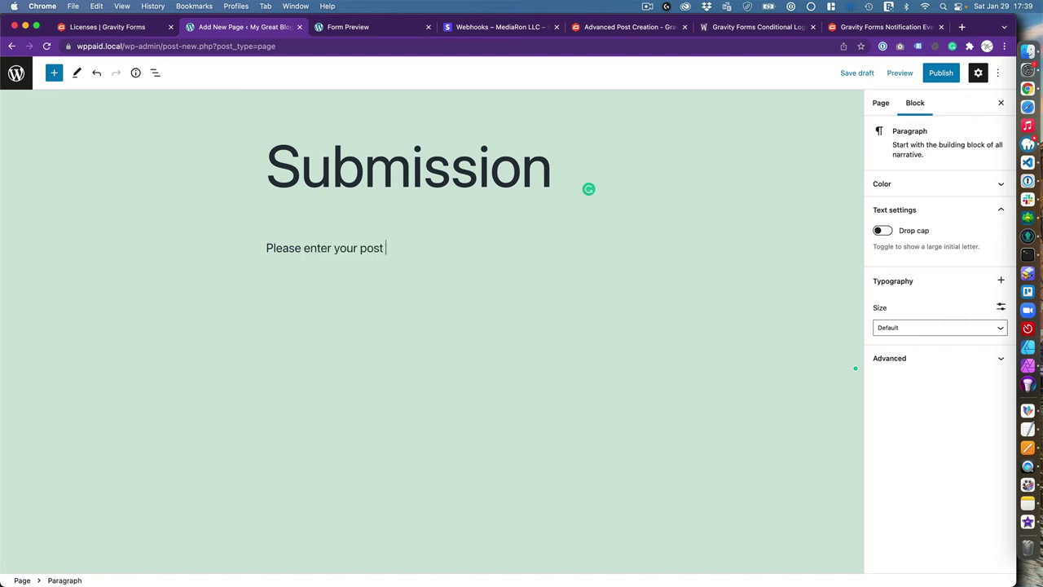
{"action": "type", "text": "below."}
{"action": "key", "text": "Return"}
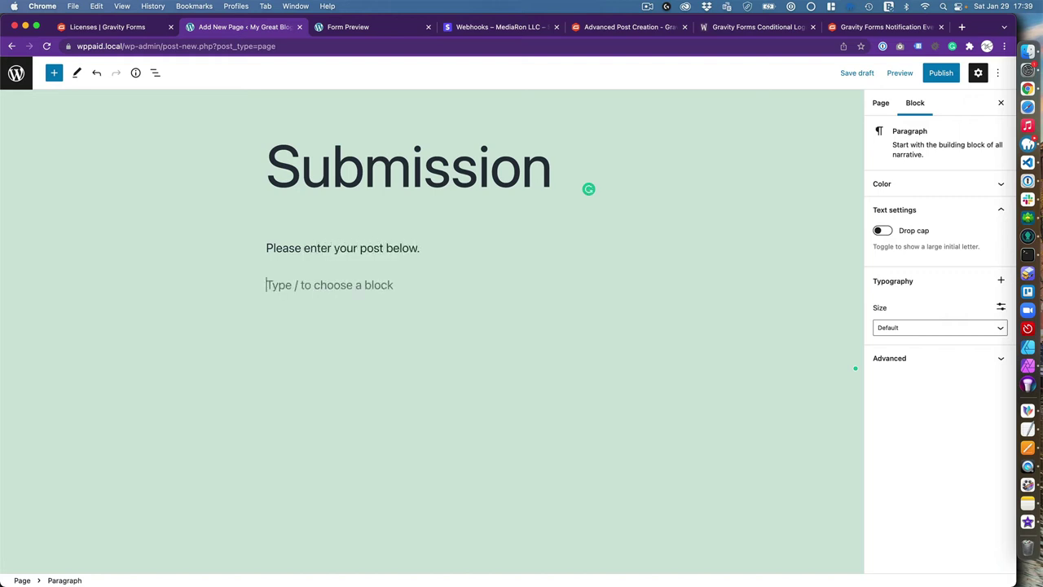
Embed the User Post Submission (non-subscriber) form via a Gravity Forms block, hiding title and description
{"action": "type", "text": "/"}
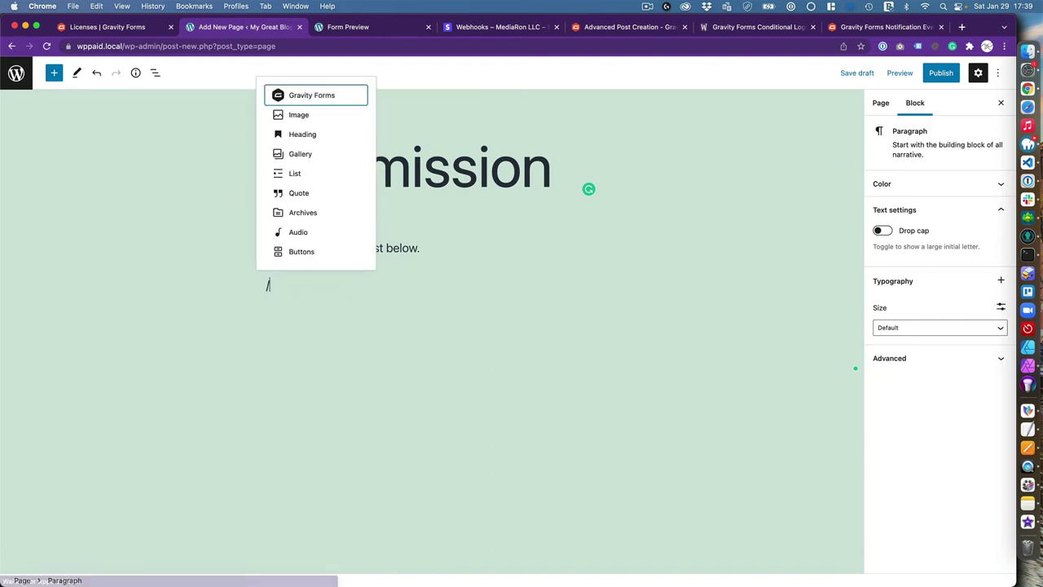
{"action": "key", "text": "Return"}
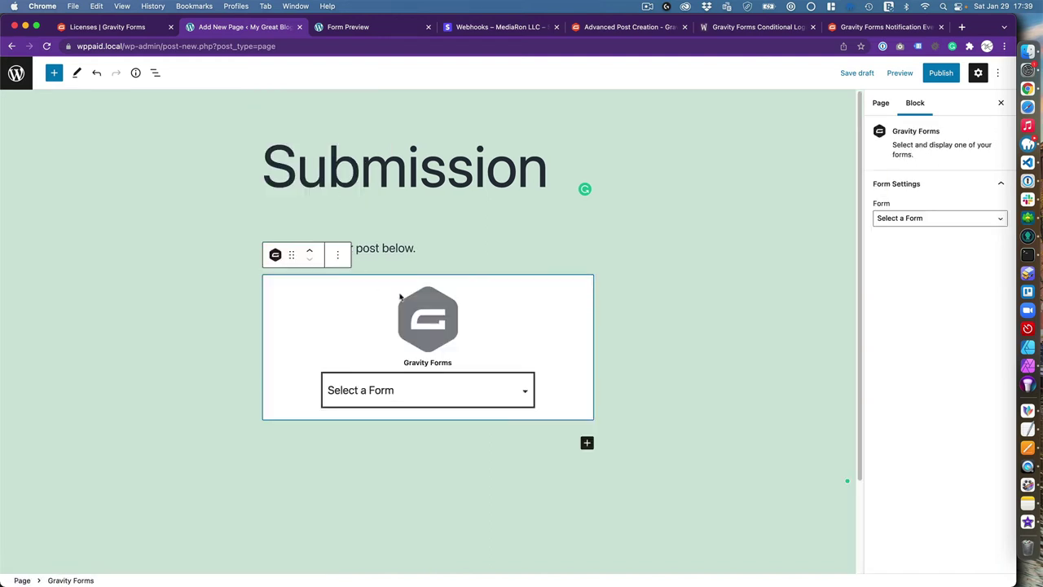
{"action": "left_click", "coordinate": [401, 412]}
{"action": "left_click", "coordinate": [401, 409]}
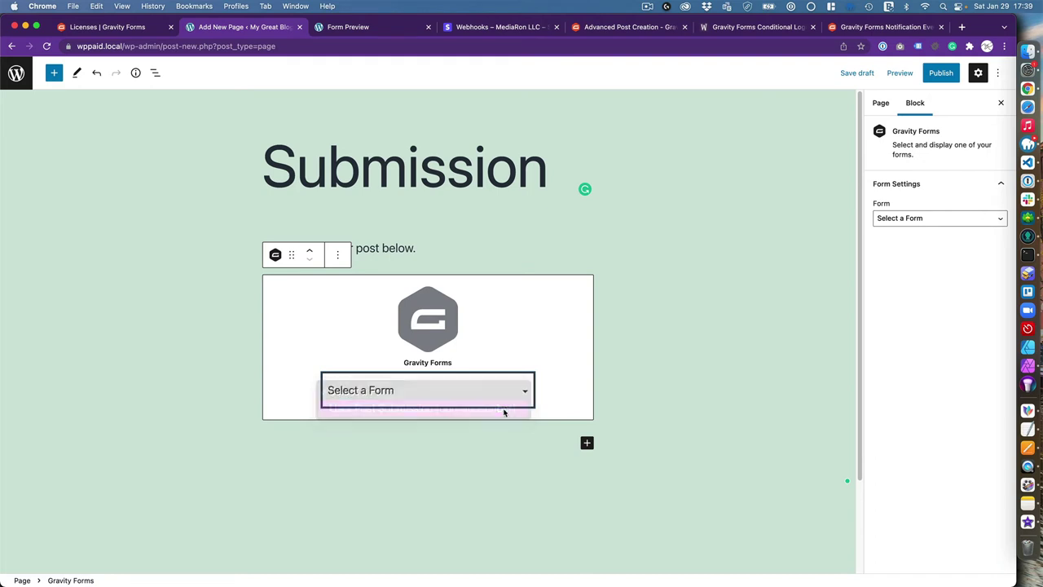
{"action": "left_click", "coordinate": [883, 245]}
{"action": "left_click", "coordinate": [882, 267]}
Publish the Submission page and open it in a private window
{"action": "left_click", "coordinate": [936, 71]}
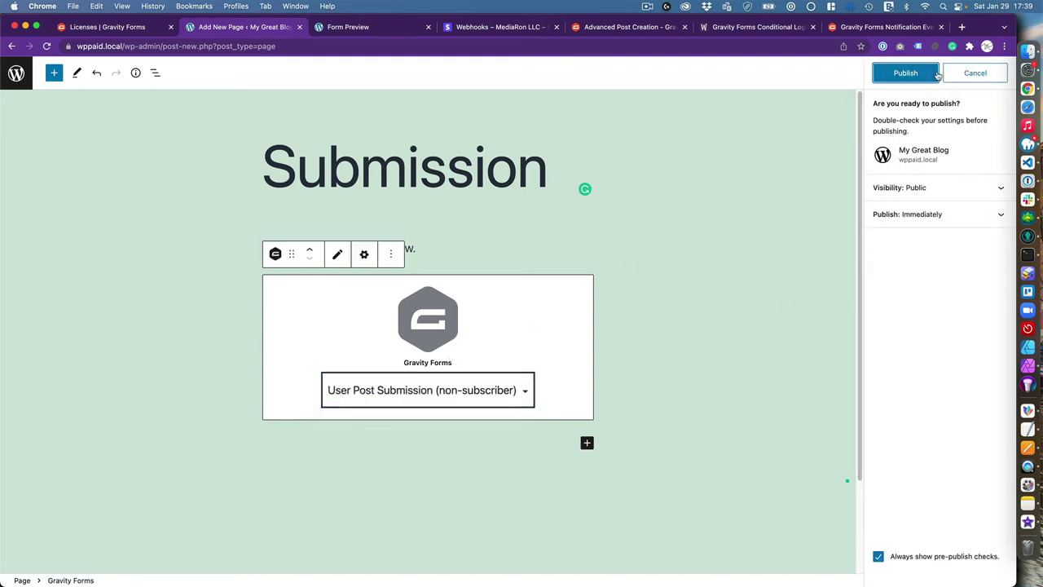
{"action": "left_click", "coordinate": [918, 74]}
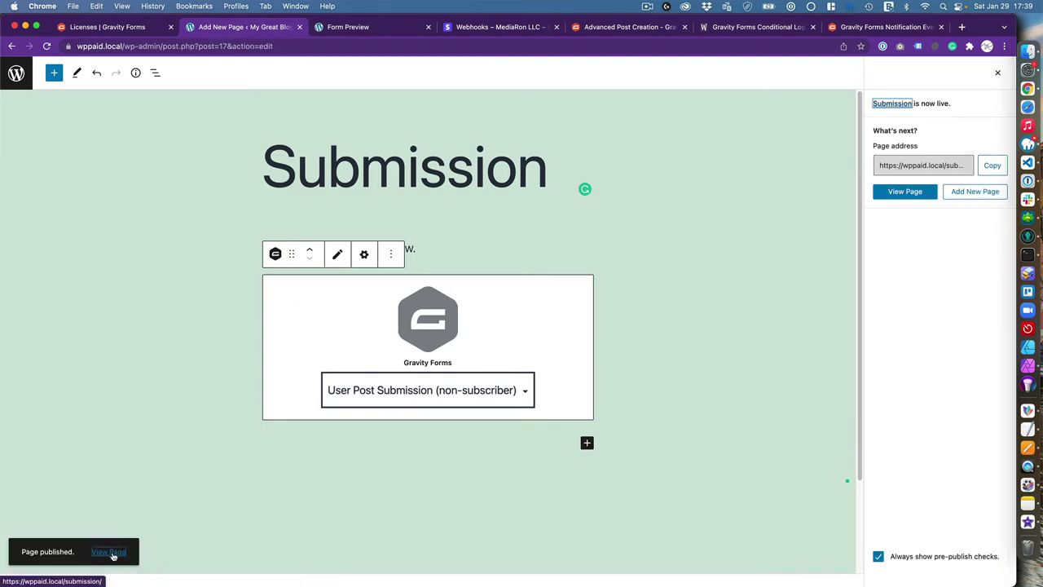
{"action": "right_click", "coordinate": [115, 554]}
{"action": "left_click", "coordinate": [180, 415]}
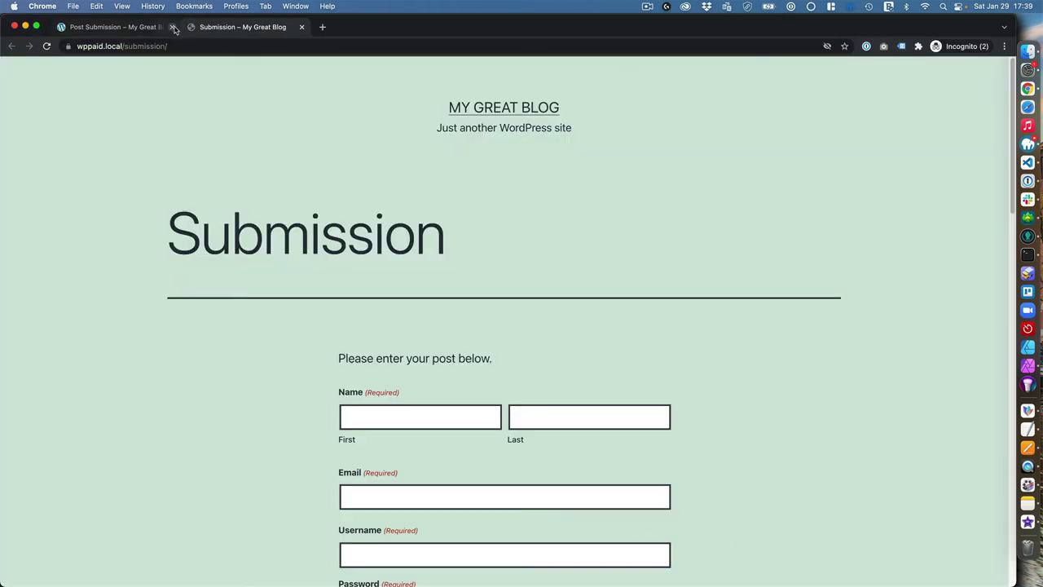
Close the other private-window tab and enter the test user's first name, last name and e-mail
{"action": "left_click", "coordinate": [171, 27]}
{"action": "scroll", "coordinate": [294, 397], "scroll_direction": "down", "scroll_amount": 3}
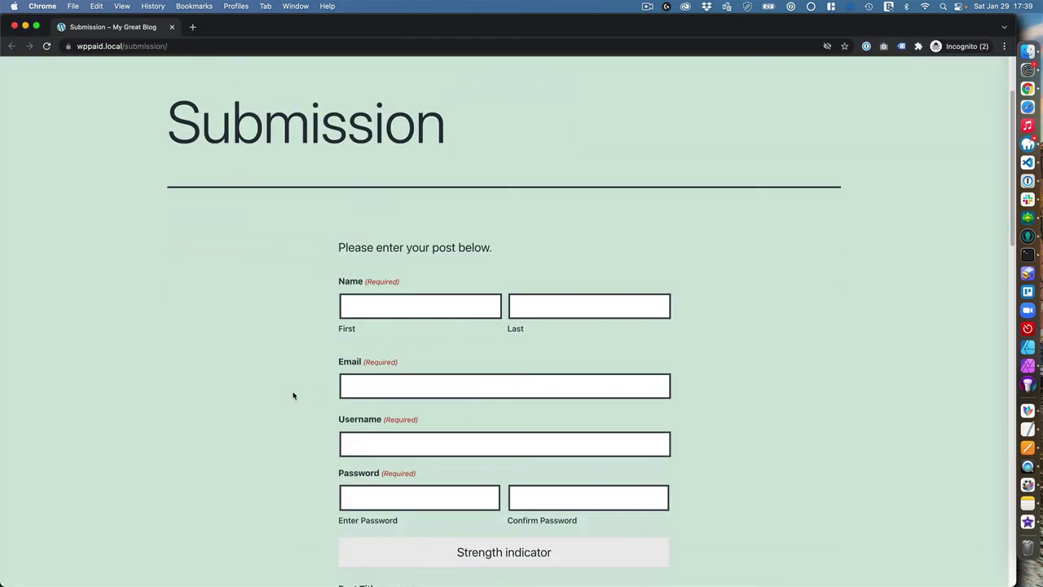
{"action": "left_click", "coordinate": [433, 309]}
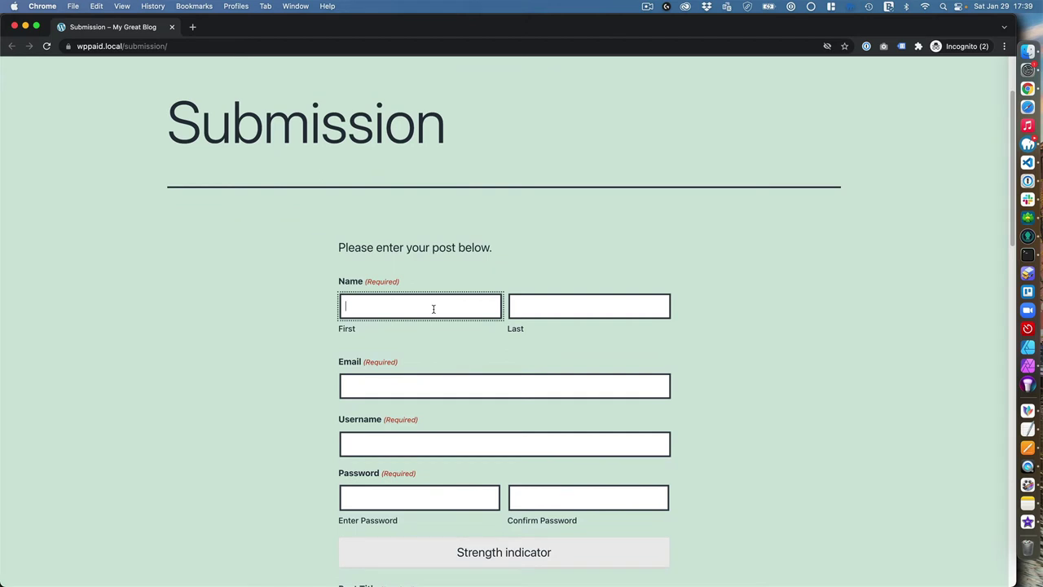
{"action": "key", "text": "Tab"}
{"action": "key", "text": "Tab"}
Fill in the username, password and password confirmation, dismissing the password manager suggestion
{"action": "key", "text": "Tab"}
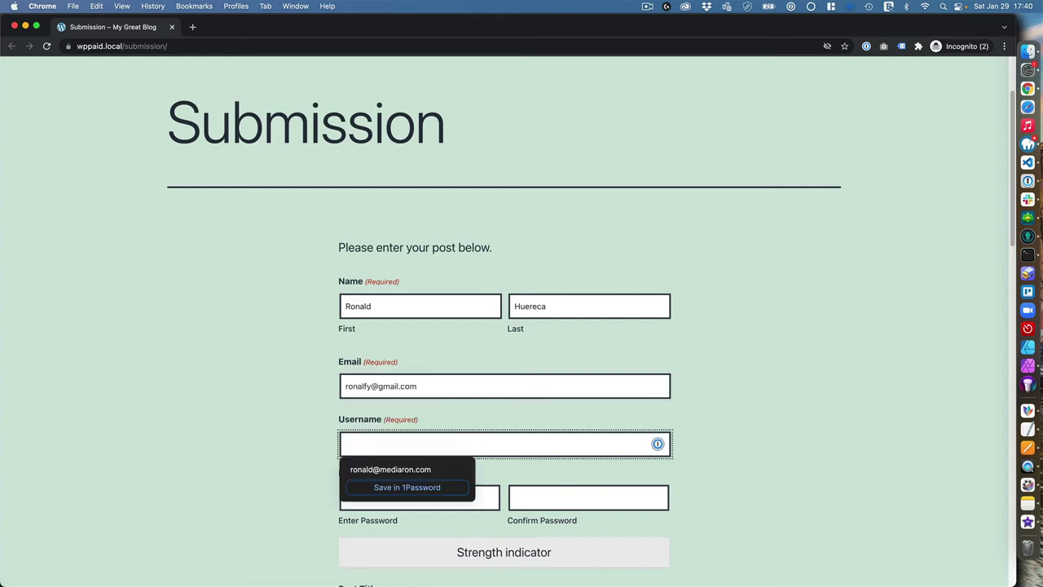
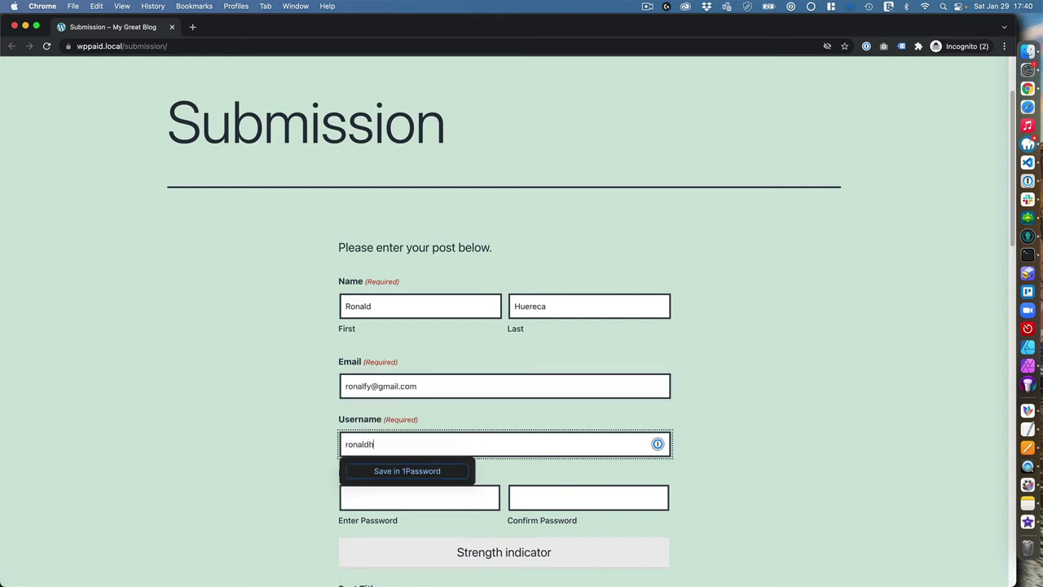
{"action": "key", "text": "Tab"}
{"action": "type", "text": "12"}
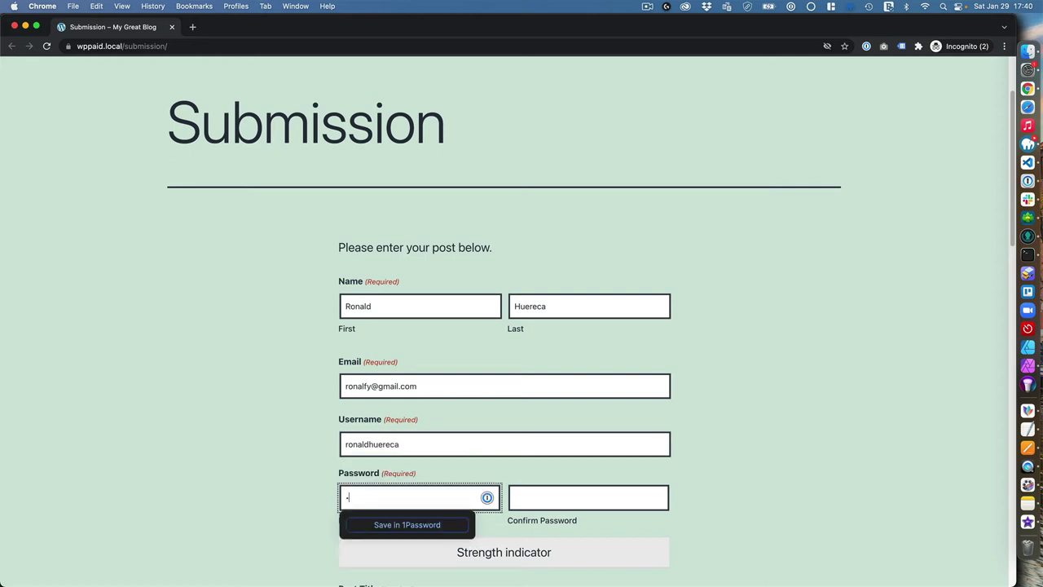
{"action": "key", "text": "Tab"}
{"action": "type", "text": "12"}
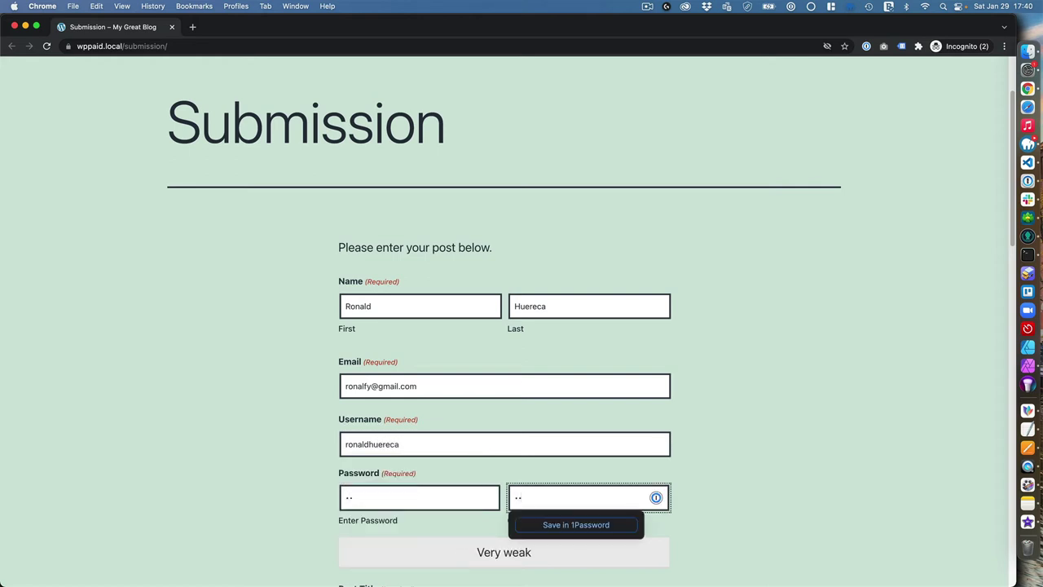
{"action": "left_click", "coordinate": [737, 405]}
Enter the post title 'Cats are awesome' and the body 'Cats are really awesome.'
{"action": "scroll", "coordinate": [738, 405], "scroll_direction": "down", "scroll_amount": 5}
{"action": "scroll", "coordinate": [725, 399], "scroll_direction": "up", "scroll_amount": 1}
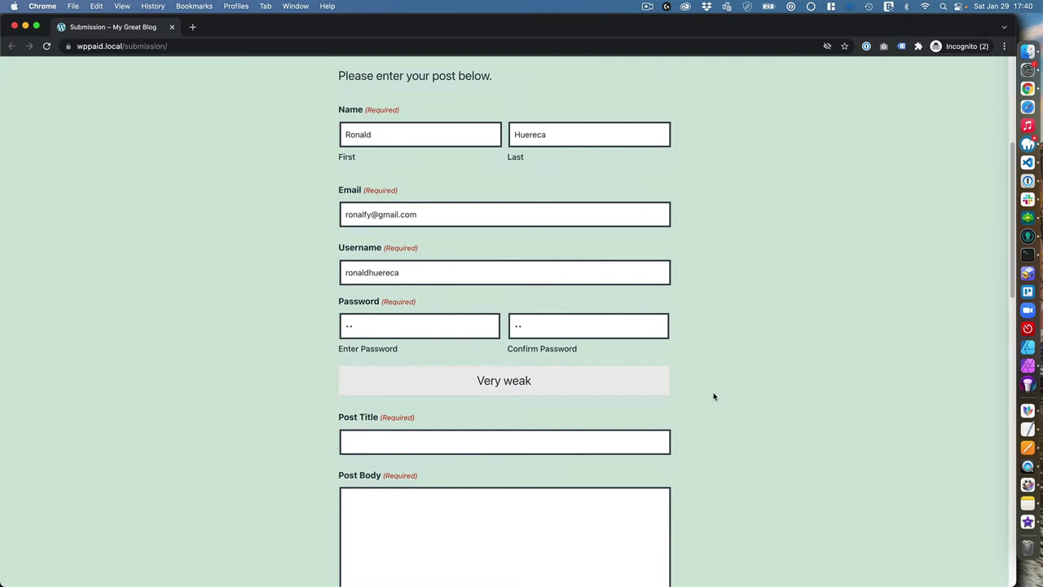
{"action": "scroll", "coordinate": [717, 398], "scroll_direction": "down", "scroll_amount": 2}
{"action": "left_click", "coordinate": [488, 350]}
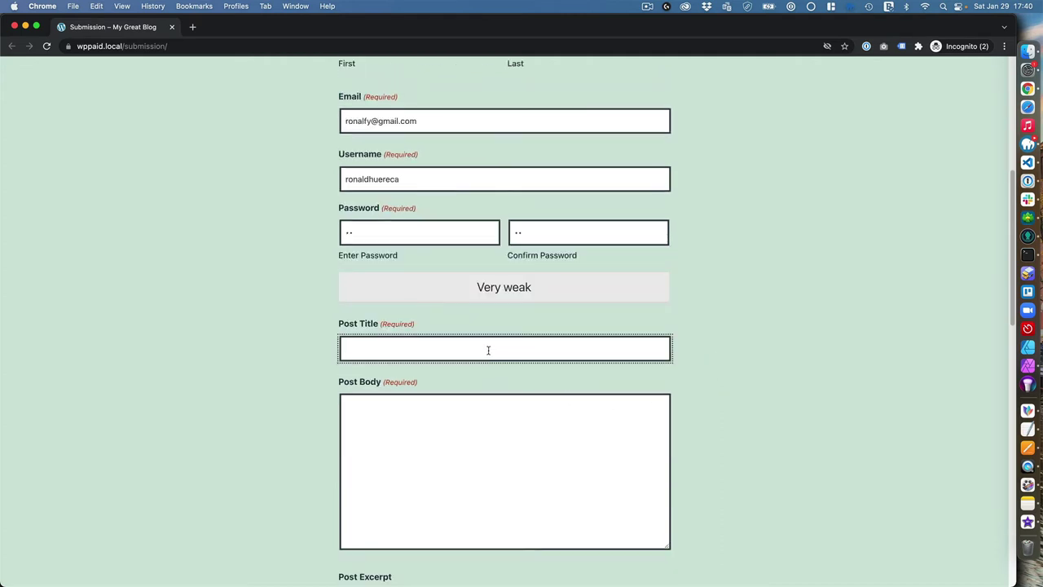
{"action": "type", "text": "Cats are awesome"}
{"action": "left_click", "coordinate": [441, 445]}
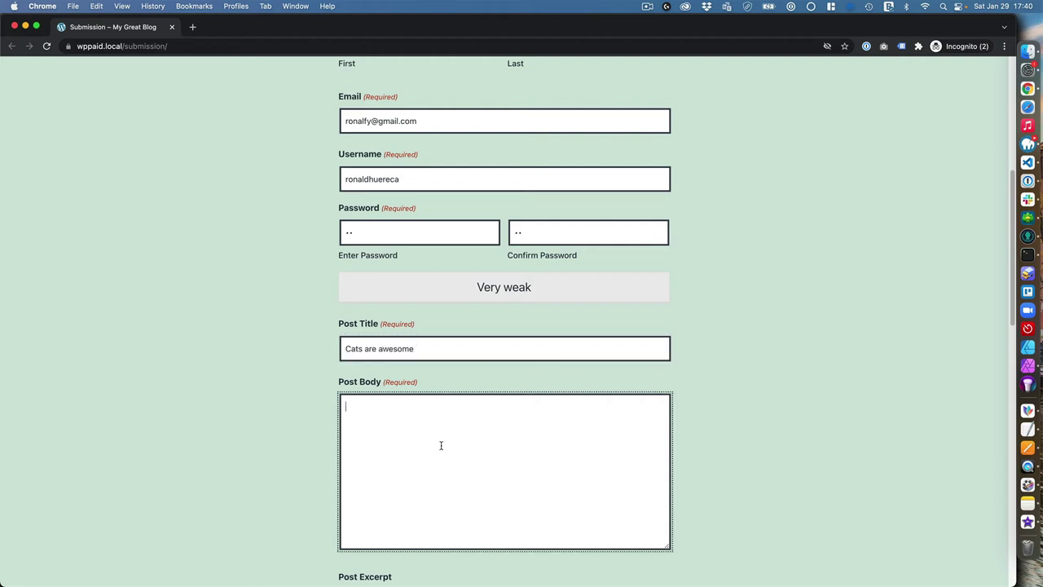
{"action": "type", "text": "Cats are really awesome."}
Copy the body text into Post Excerpt and keep the category as Uncategorized
{"action": "scroll", "coordinate": [479, 446], "scroll_direction": "down", "scroll_amount": 4}
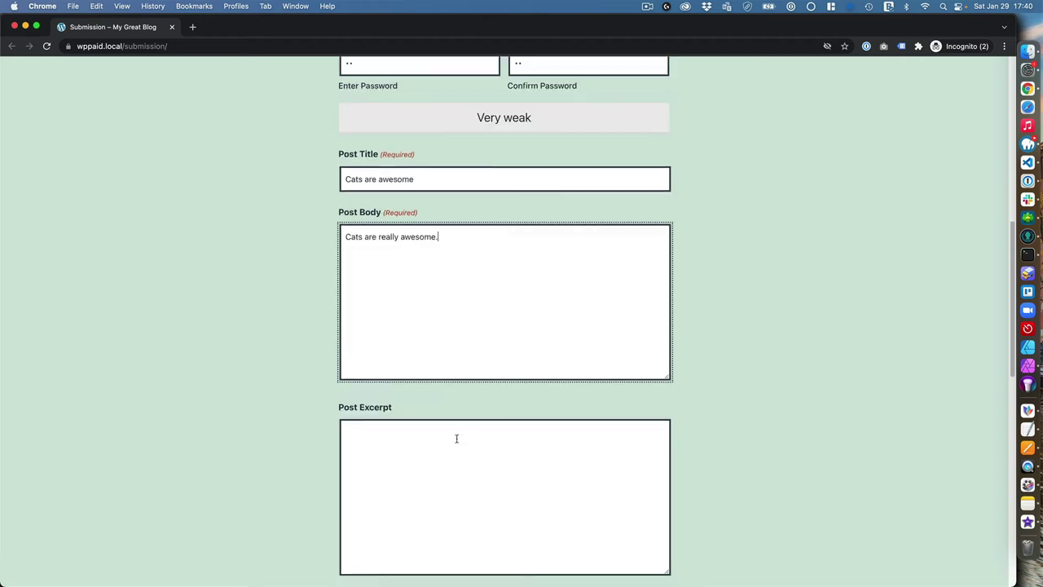
{"action": "scroll", "coordinate": [429, 445], "scroll_direction": "down", "scroll_amount": 3}
{"action": "left_click", "coordinate": [425, 356]}
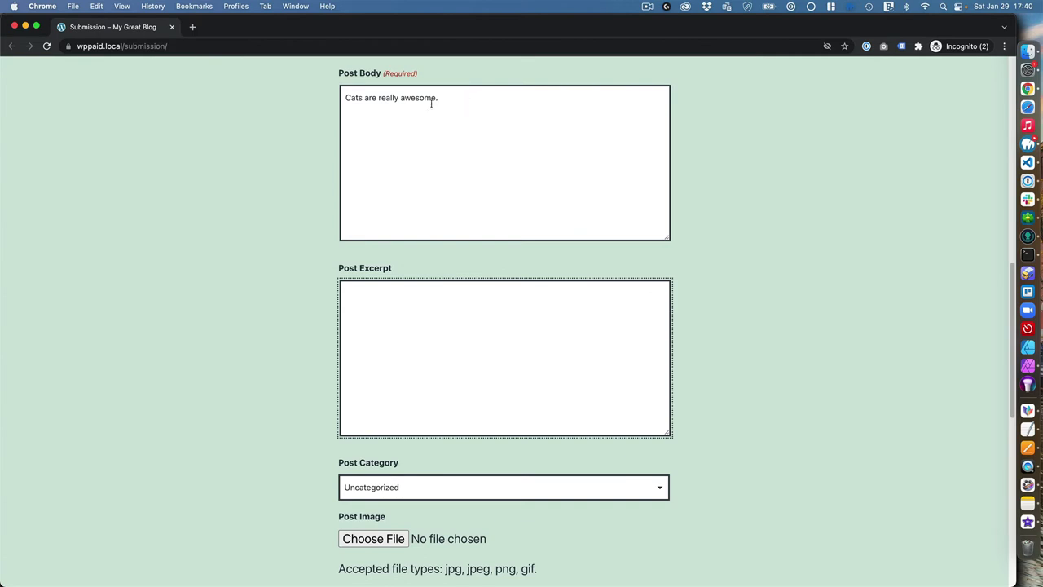
{"action": "triple_click", "coordinate": [432, 98]}
{"action": "key", "text": "super+c"}
{"action": "left_click", "coordinate": [418, 316]}
{"action": "key", "text": "super+v"}
{"action": "scroll", "coordinate": [342, 388], "scroll_direction": "down", "scroll_amount": 3}
{"action": "left_click", "coordinate": [417, 288]}
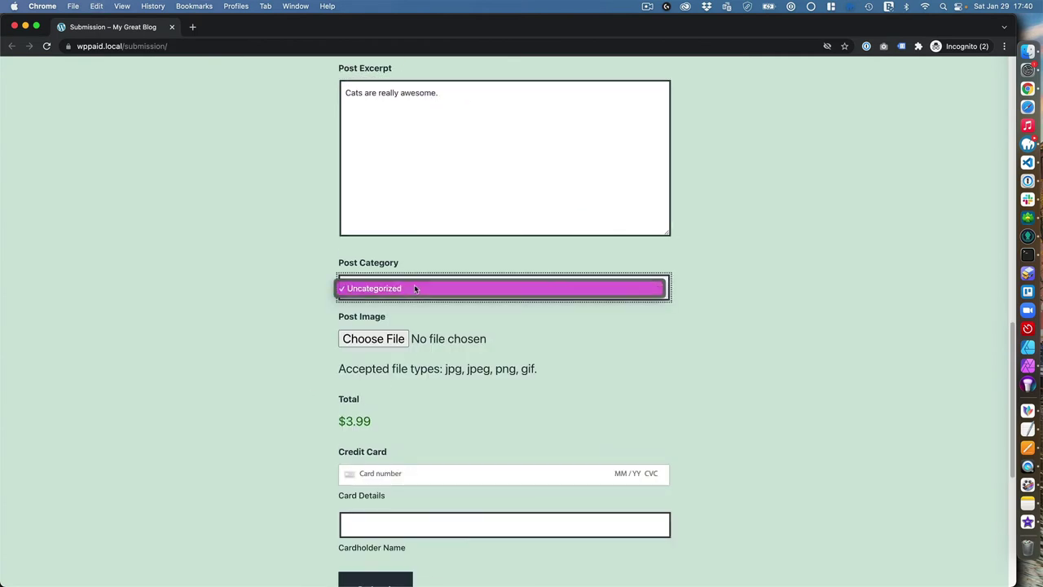
{"action": "left_click", "coordinate": [415, 287]}
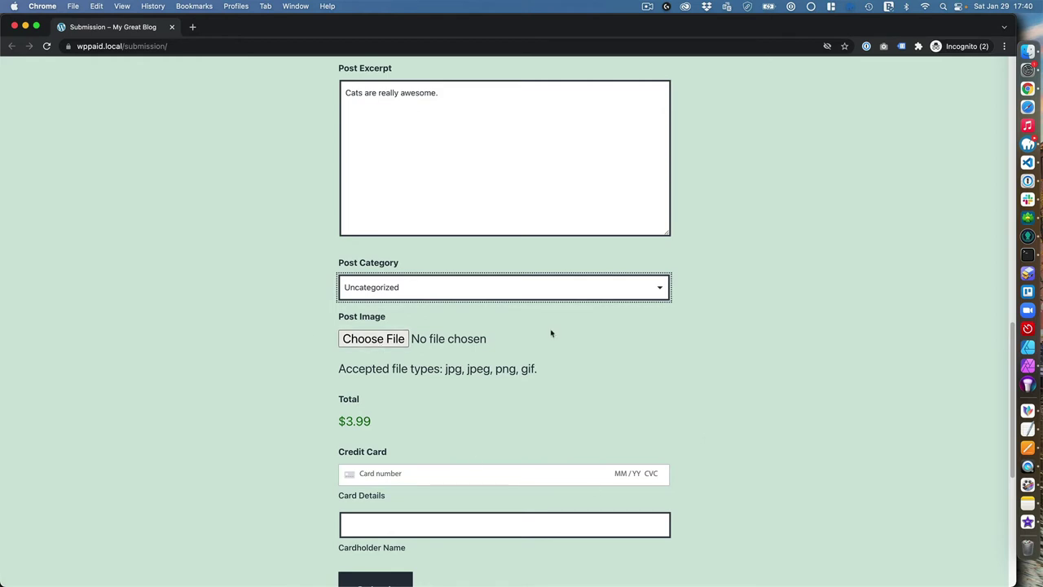
{"action": "scroll", "coordinate": [369, 392], "scroll_direction": "down", "scroll_amount": 3}
{"action": "left_click", "coordinate": [424, 367]}
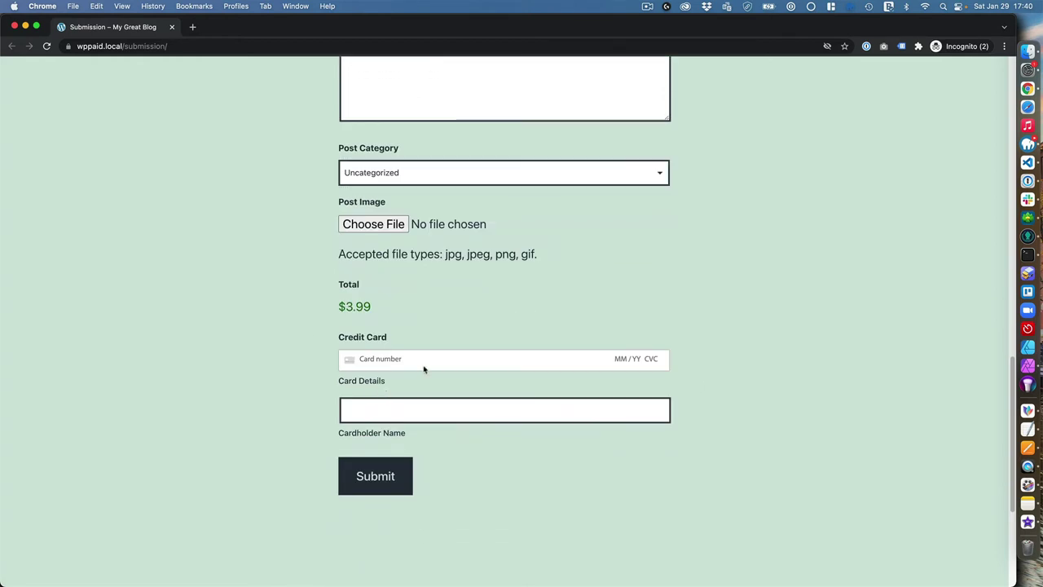
{"action": "type", "text": "4"}
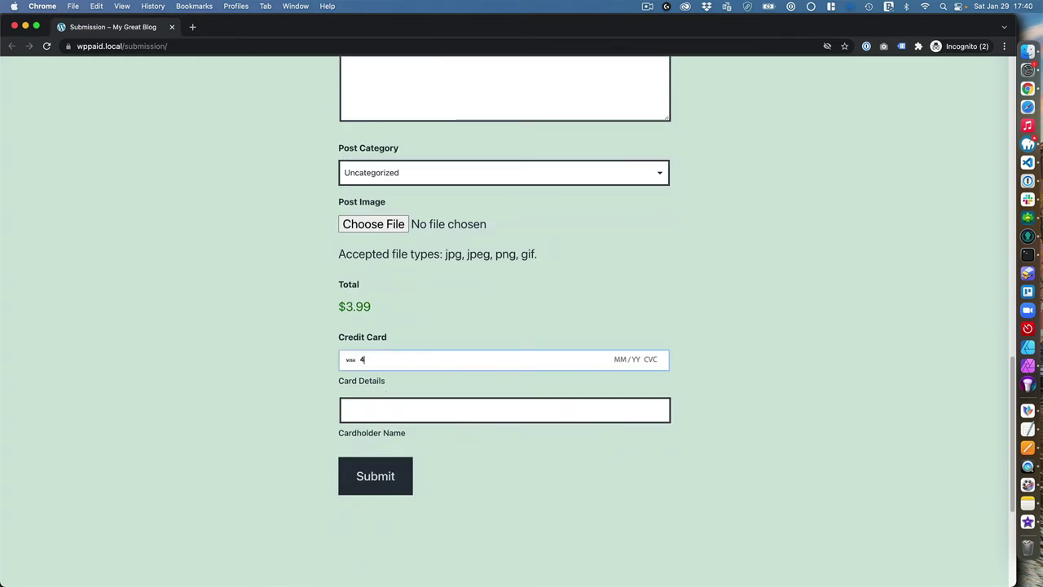
{"action": "type", "text": "242 4242 4242"}
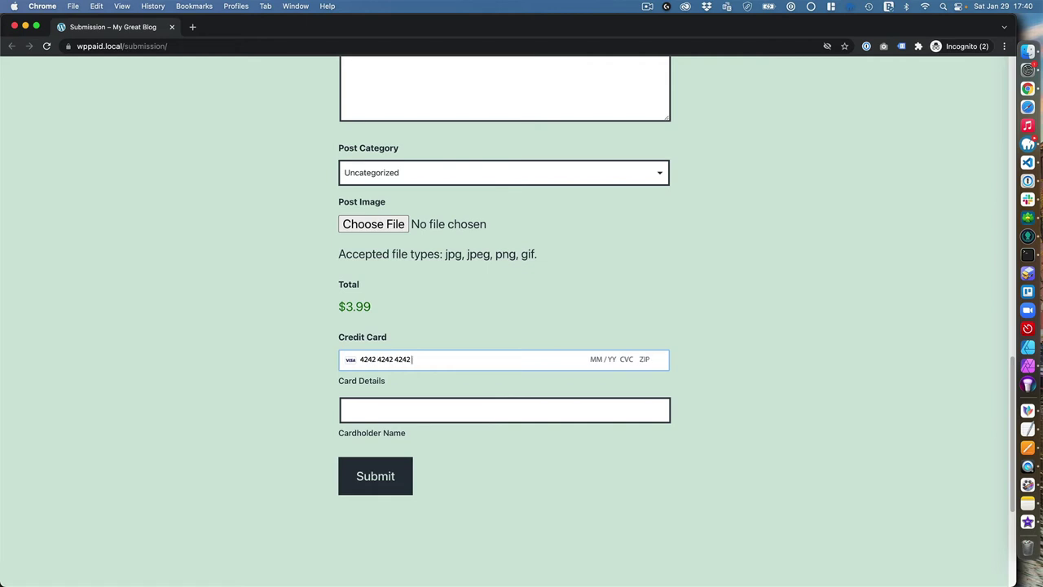
{"action": "type", "text": " 4242"}
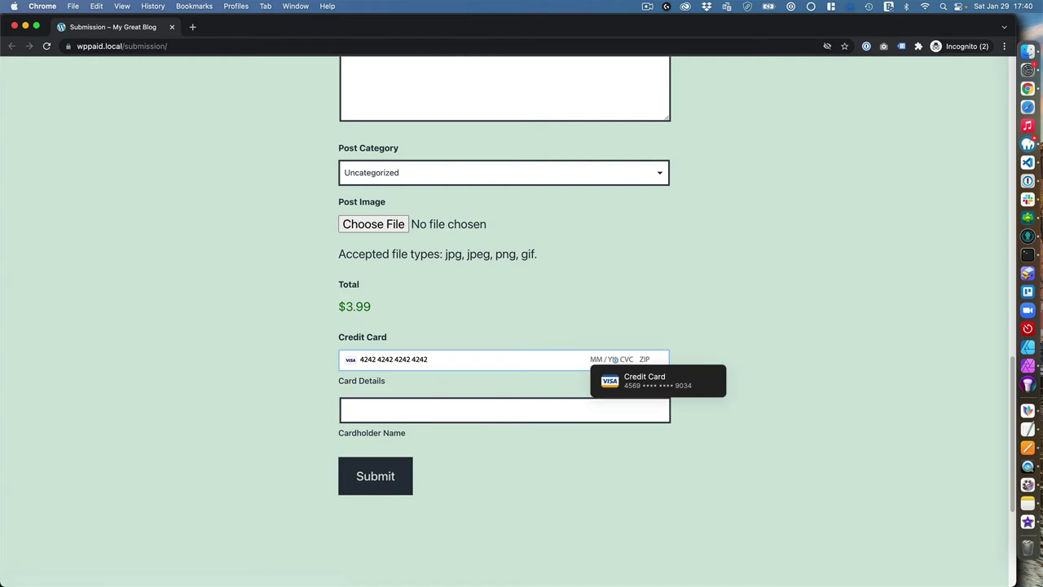
{"action": "left_click", "coordinate": [379, 418]}
{"action": "left_click", "coordinate": [596, 359]}
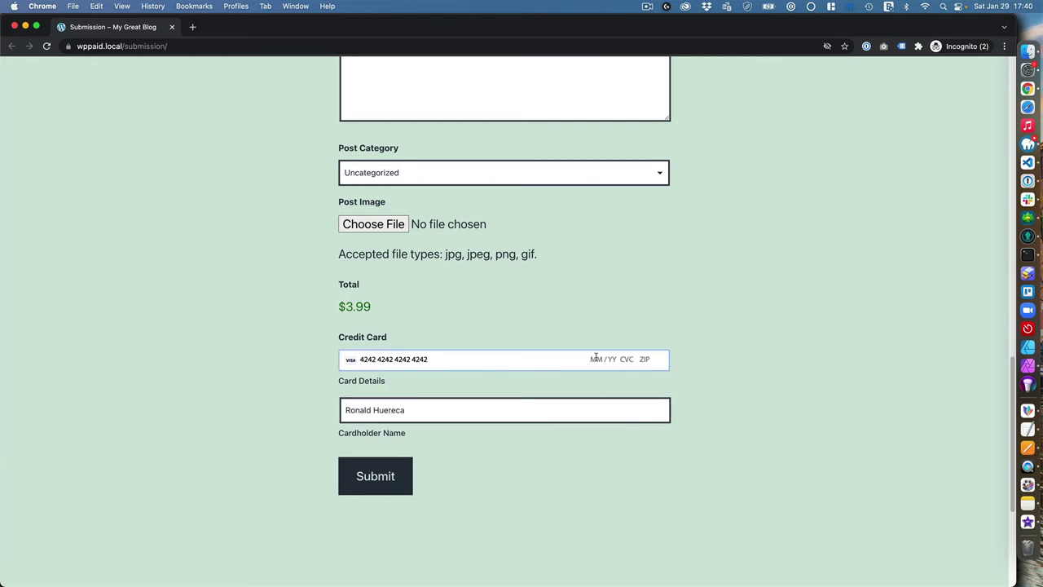
{"action": "type", "text": "0"}
{"action": "type", "text": "1 / 23"}
{"action": "type", "text": "89109"}
{"action": "left_click", "coordinate": [558, 505]}
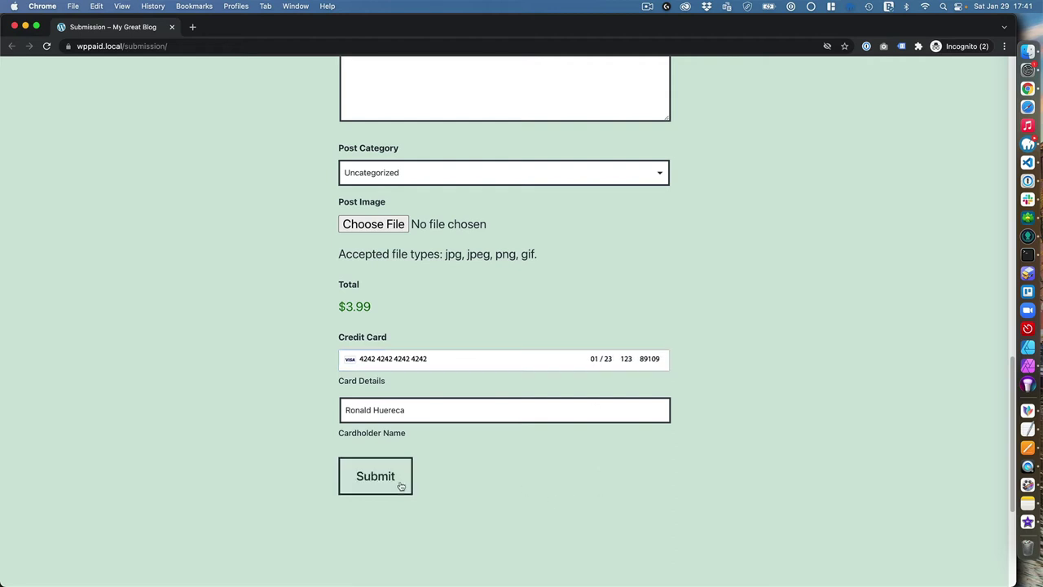
{"action": "left_click", "coordinate": [388, 473]}
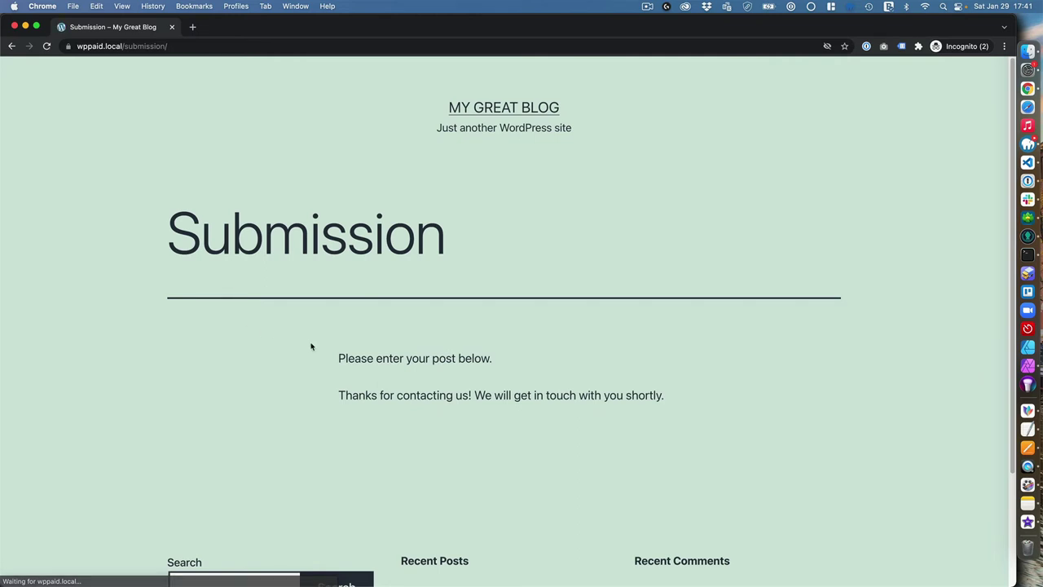
{"action": "scroll", "coordinate": [305, 346], "scroll_direction": "down", "scroll_amount": 1}
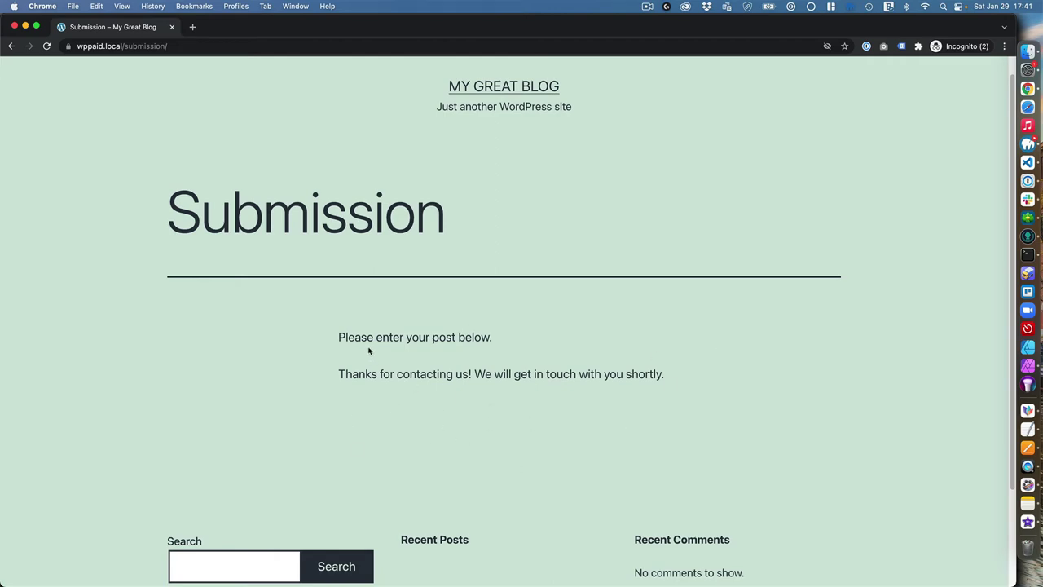
In the admin window, open the form-registered user's Edit User profile from All Users, showing role Subscriber
{"action": "key", "text": "ctrl+Up"}
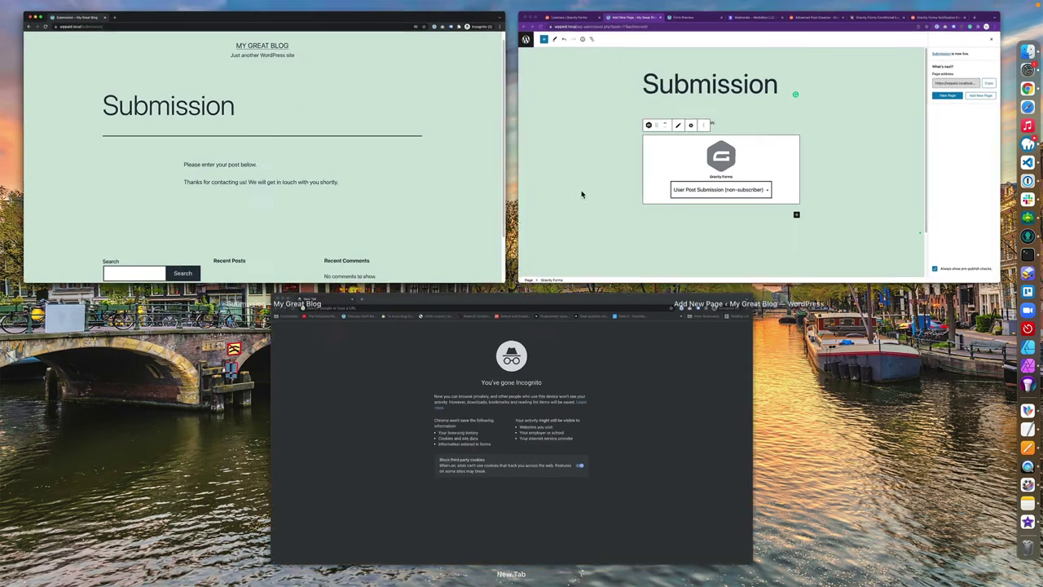
{"action": "left_click", "coordinate": [582, 194]}
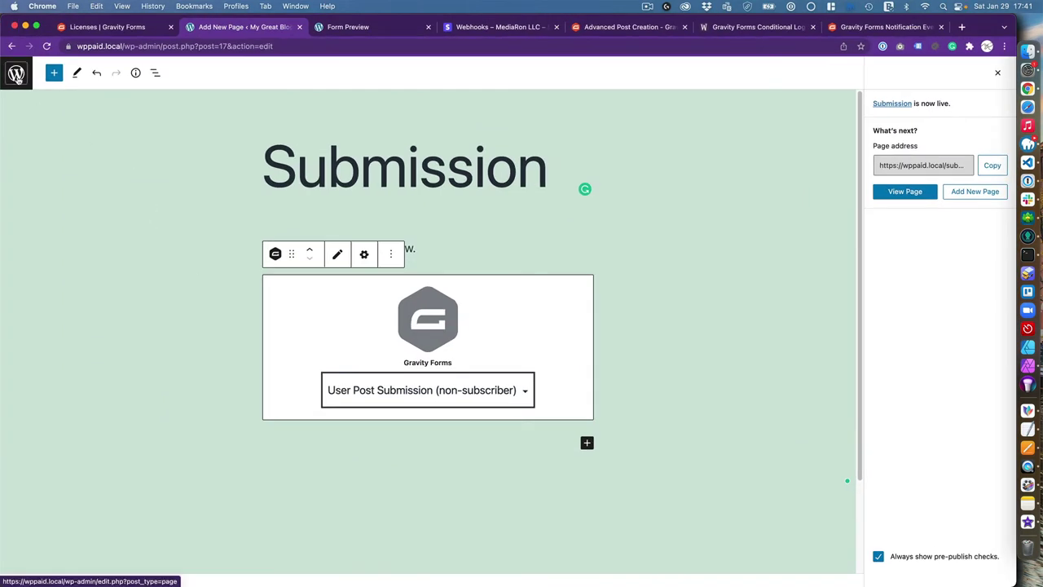
{"action": "left_click", "coordinate": [16, 78]}
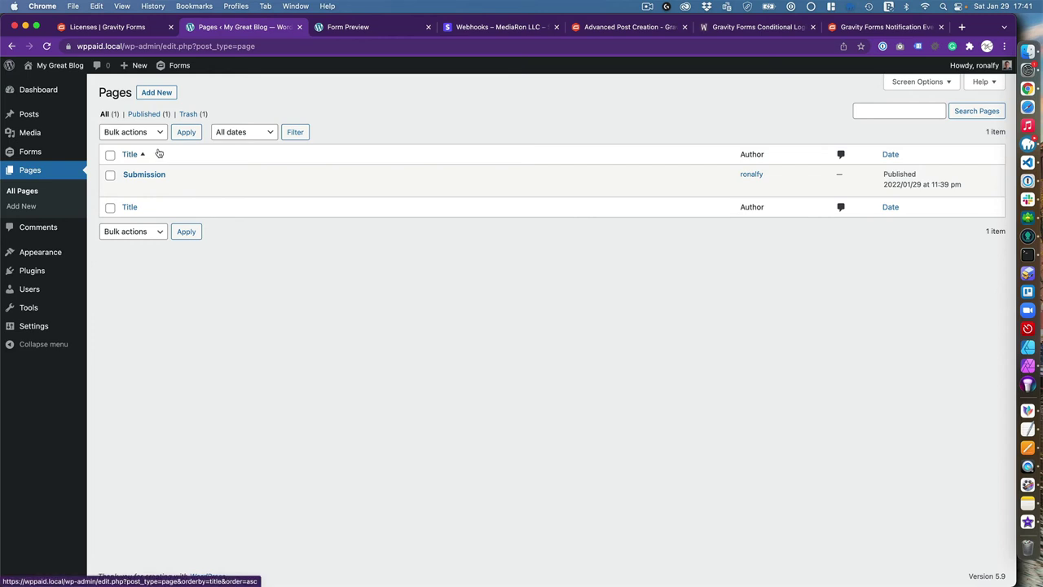
{"action": "left_click", "coordinate": [71, 298]}
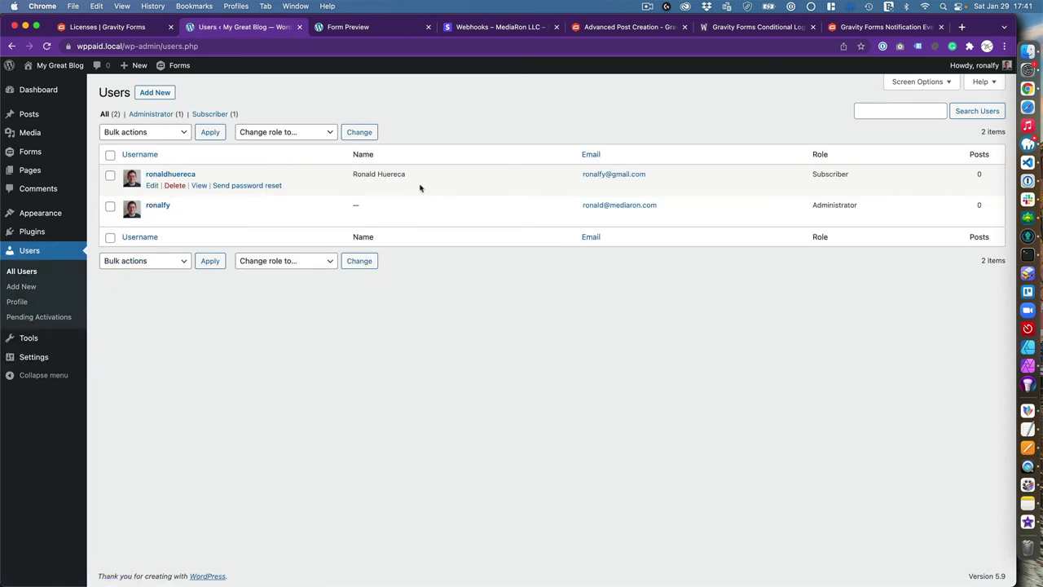
{"action": "left_click", "coordinate": [153, 187]}
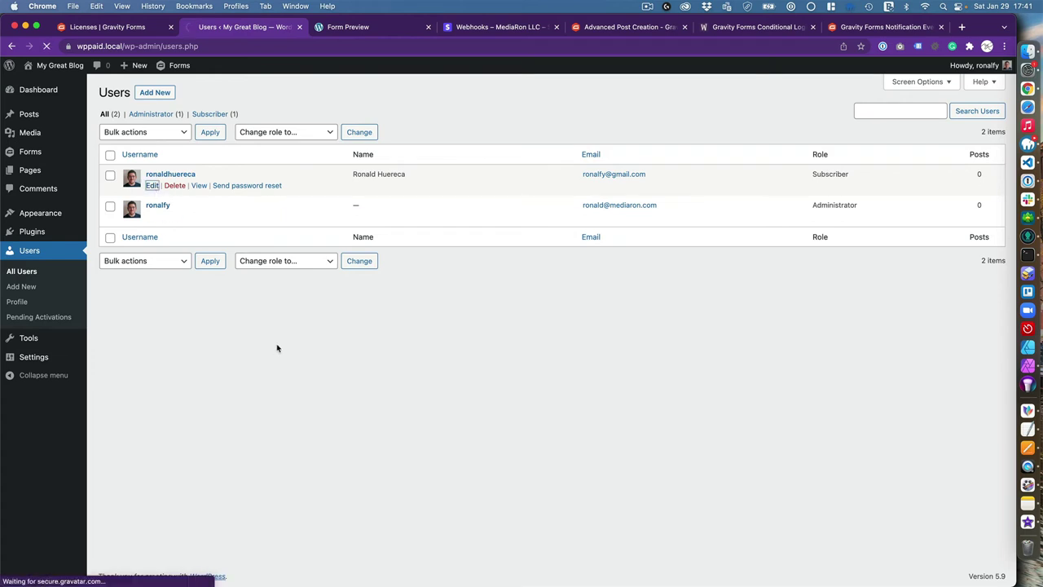
{"action": "scroll", "coordinate": [138, 346], "scroll_direction": "down", "scroll_amount": 1}
{"action": "scroll", "coordinate": [138, 347], "scroll_direction": "down", "scroll_amount": 5}
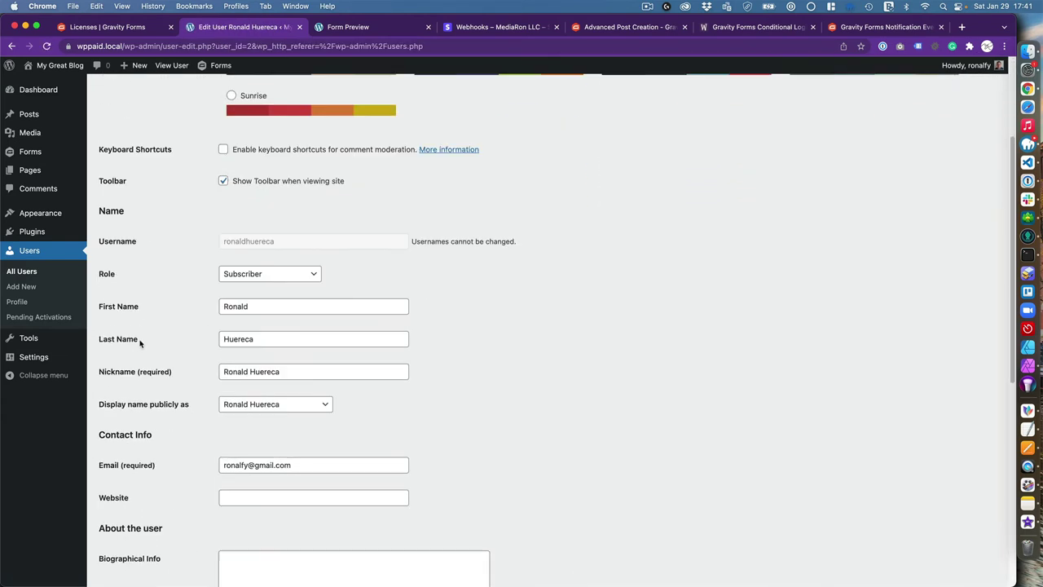
{"action": "scroll", "coordinate": [248, 343], "scroll_direction": "down", "scroll_amount": 1}
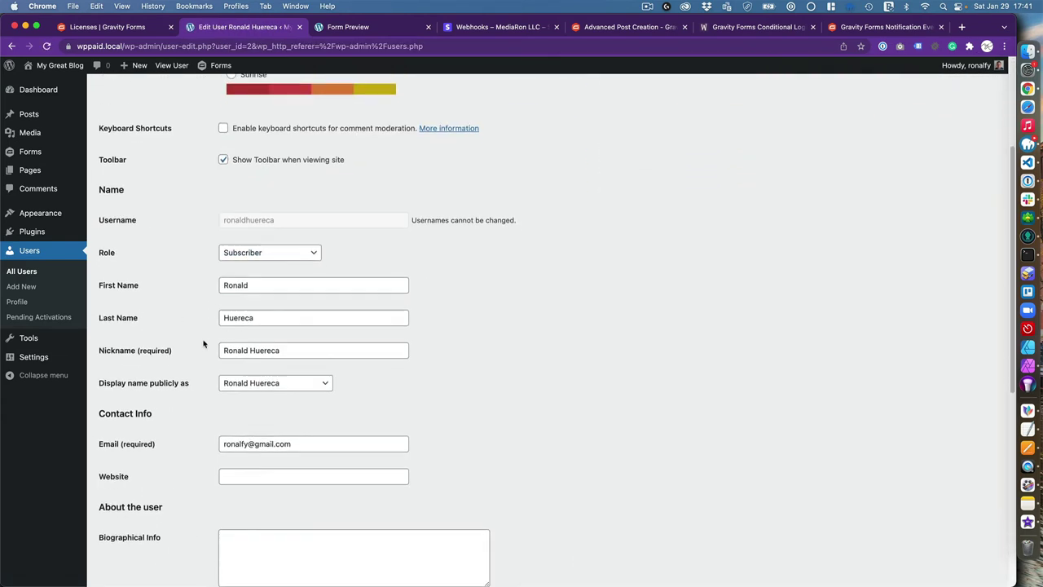
{"action": "scroll", "coordinate": [212, 359], "scroll_direction": "down", "scroll_amount": 1}
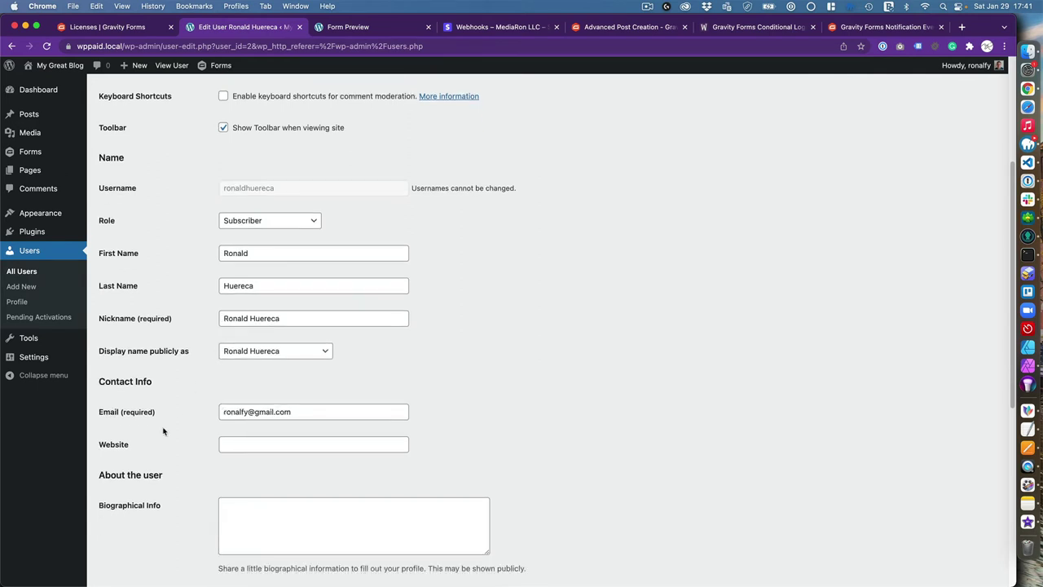
{"action": "scroll", "coordinate": [163, 430], "scroll_direction": "down", "scroll_amount": 1}
{"action": "scroll", "coordinate": [137, 461], "scroll_direction": "up", "scroll_amount": 7}
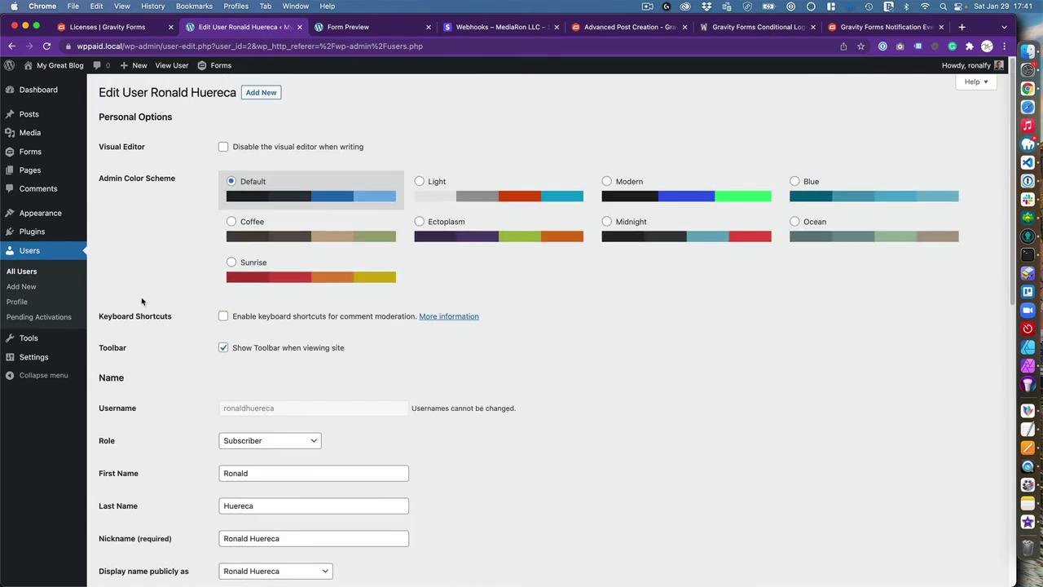
Open the 'Cats are awesome' draft and convert its classic content into regular blocks
{"action": "left_click", "coordinate": [111, 116]}
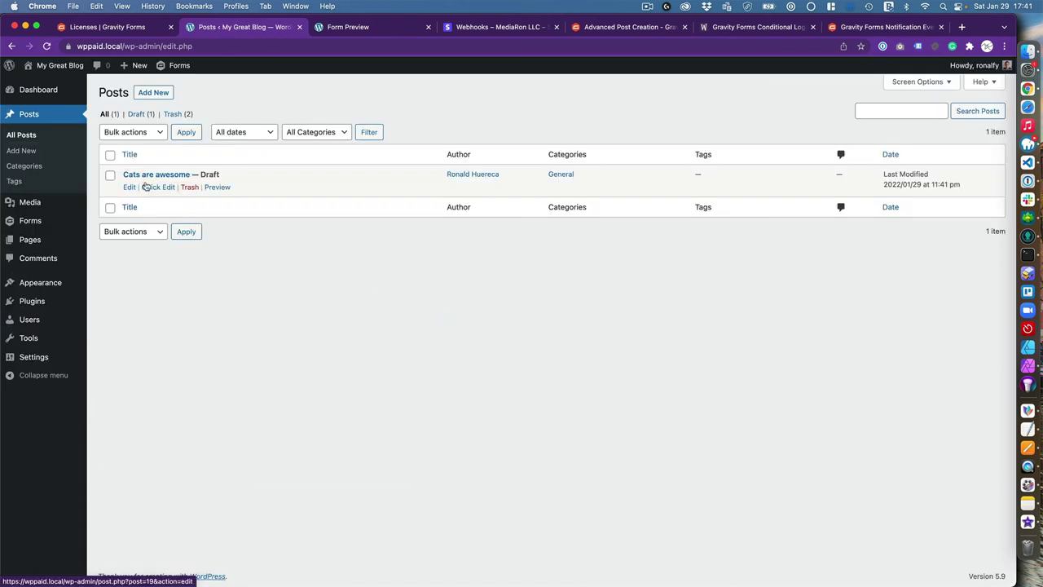
{"action": "left_click", "coordinate": [129, 186]}
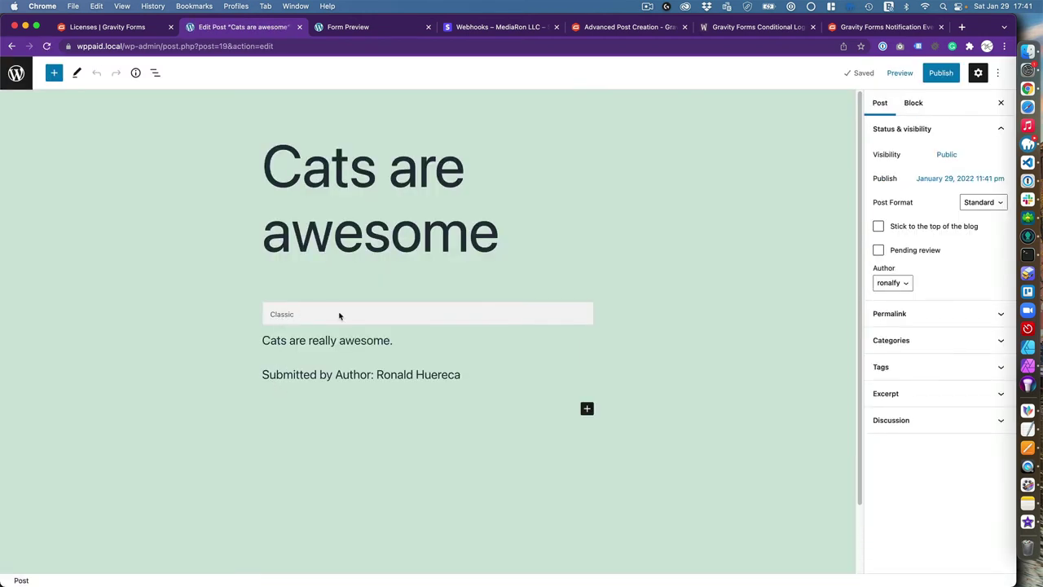
{"action": "left_click", "coordinate": [339, 314]}
{"action": "left_click", "coordinate": [361, 384]}
{"action": "left_click", "coordinate": [362, 352]}
{"action": "left_click", "coordinate": [327, 282]}
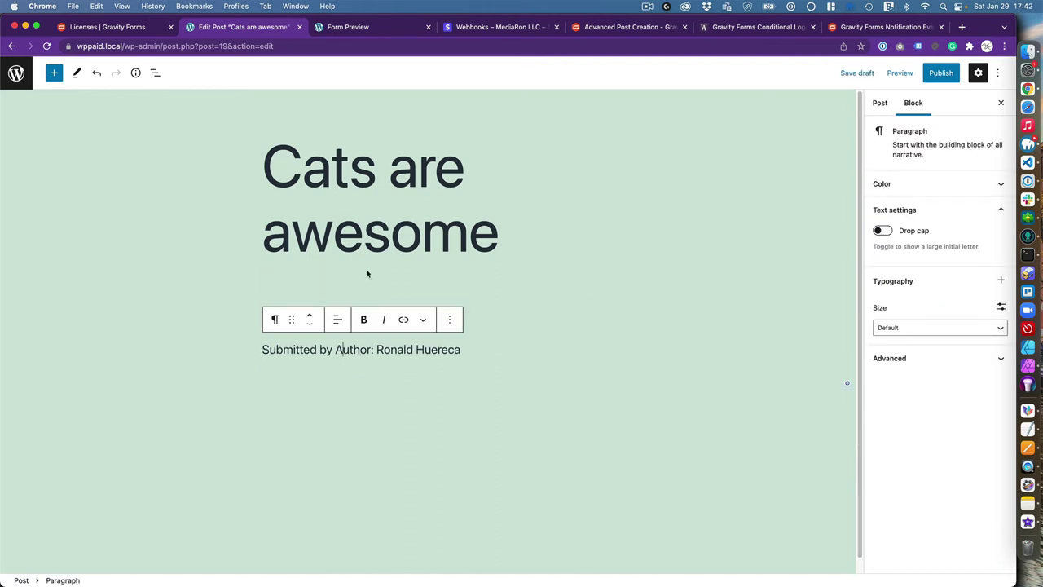
{"action": "left_click", "coordinate": [369, 275]}
{"action": "left_click", "coordinate": [340, 351]}
Check the Categories, Featured Image and Excerpt panels, then publish the post and view it
{"action": "left_click", "coordinate": [880, 102]}
{"action": "left_click", "coordinate": [903, 367]}
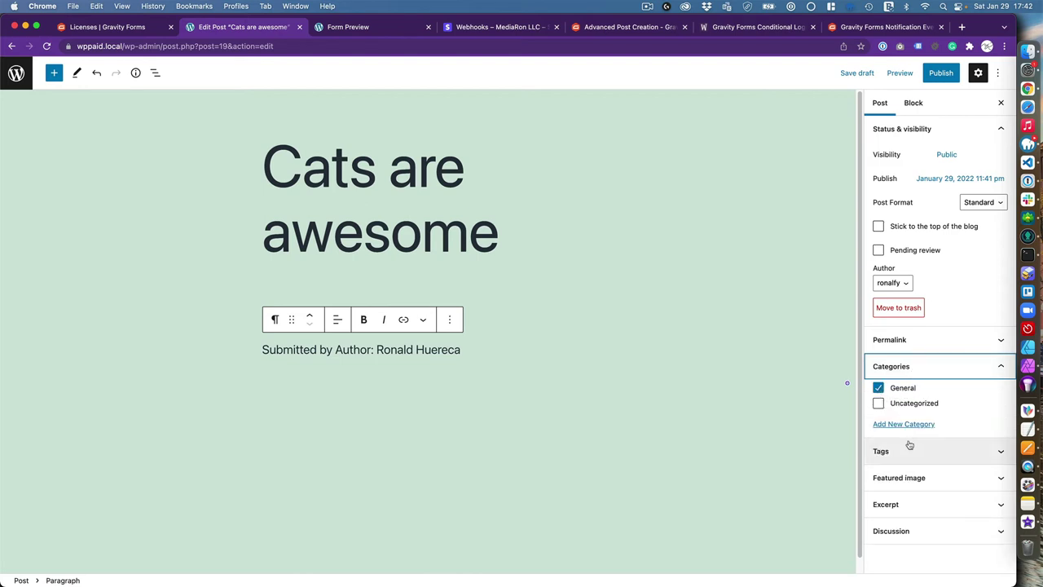
{"action": "left_click", "coordinate": [906, 477]}
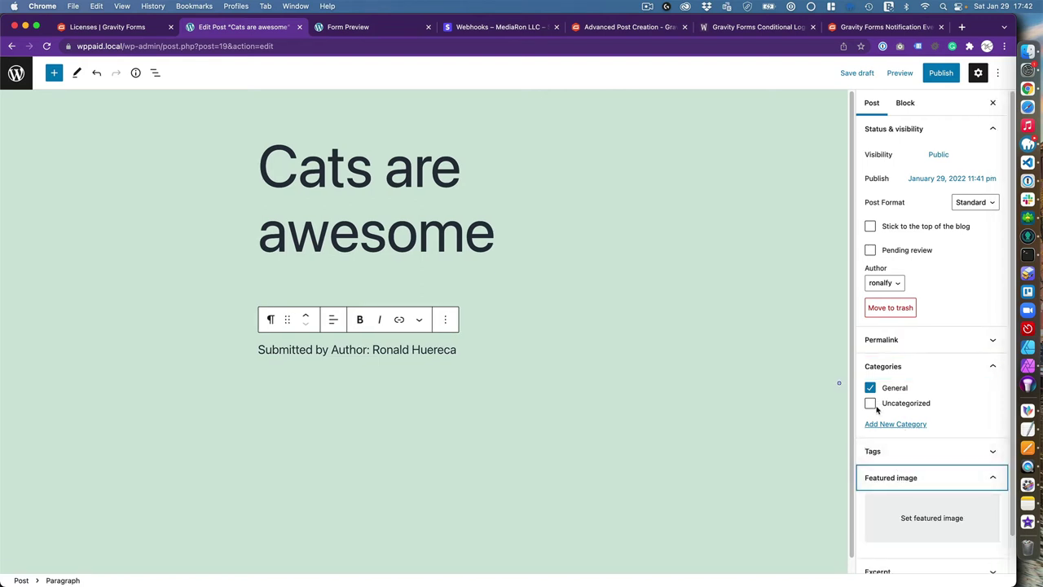
{"action": "scroll", "coordinate": [913, 497], "scroll_direction": "down", "scroll_amount": 1}
{"action": "left_click", "coordinate": [917, 535]}
{"action": "left_click", "coordinate": [923, 488]}
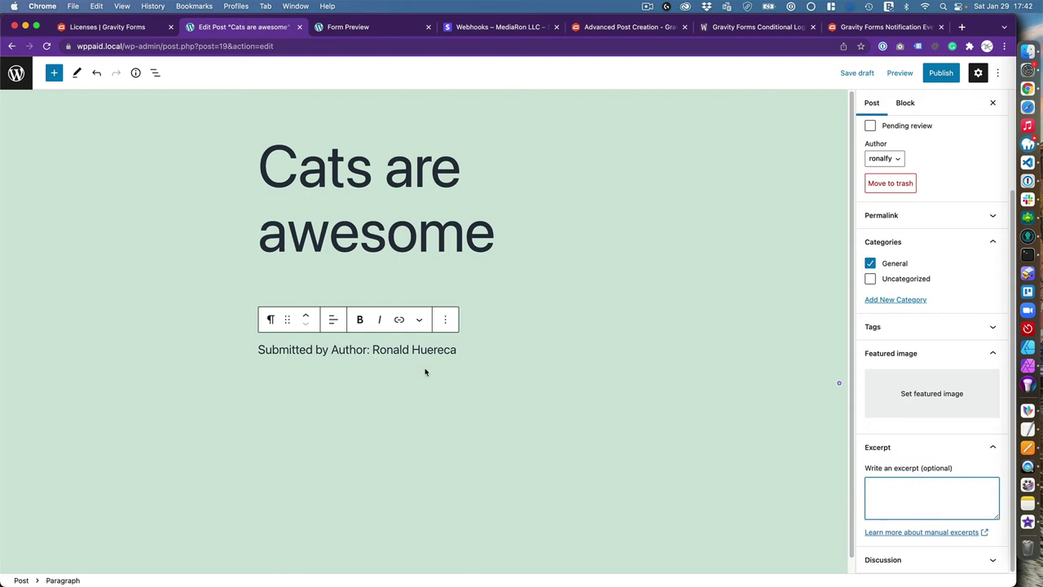
{"action": "left_click", "coordinate": [938, 73]}
{"action": "left_click", "coordinate": [914, 73]}
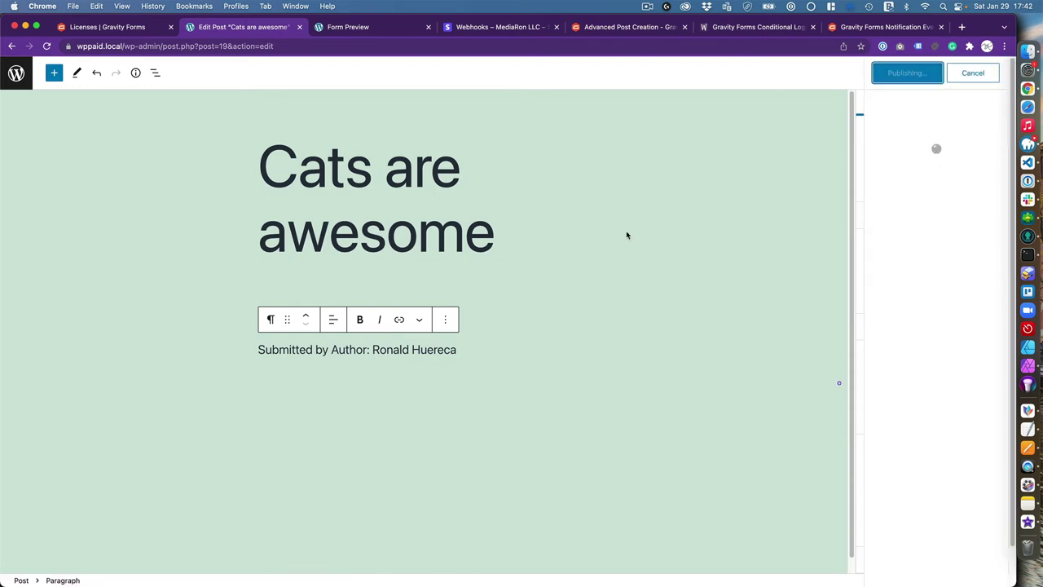
{"action": "key", "text": "Return"}
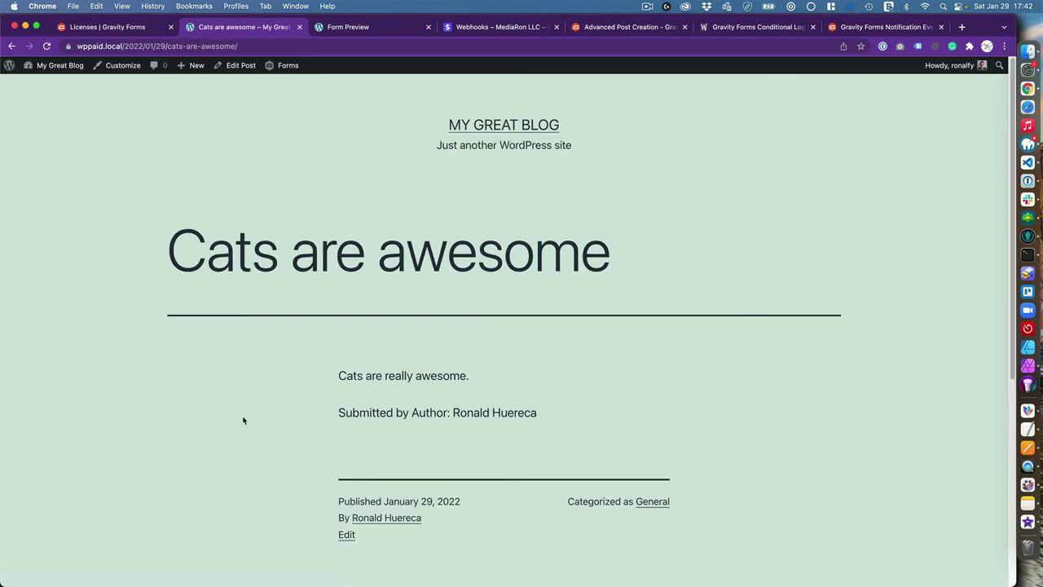
Go to wp-admin and log in with the new subscriber's username and password
{"action": "scroll", "coordinate": [244, 417], "scroll_direction": "down", "scroll_amount": 2}
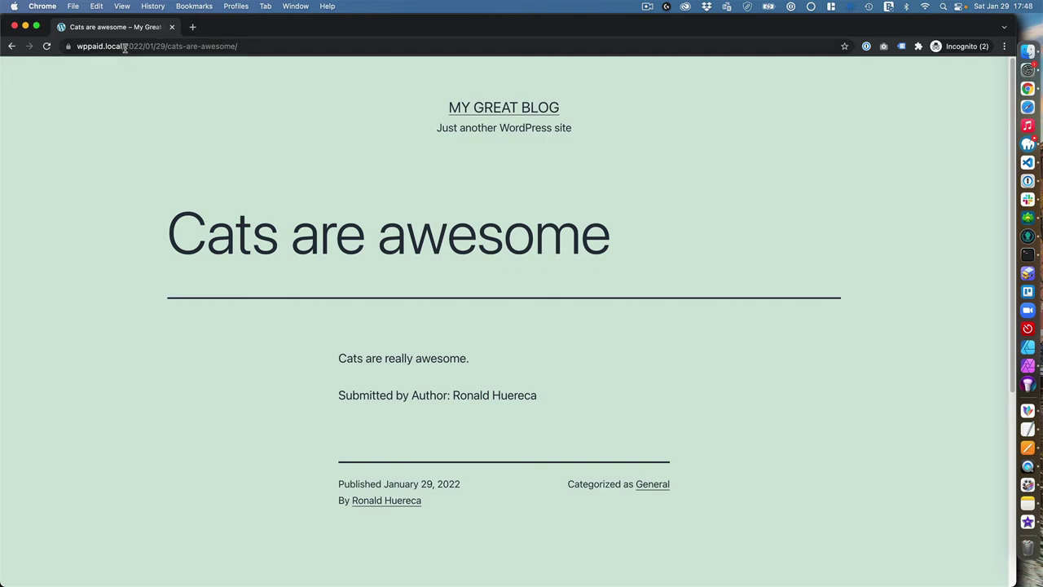
{"action": "left_click_drag", "start_coordinate": [125, 47], "coordinate": [285, 61]}
{"action": "type", "text": "wp-admin"}
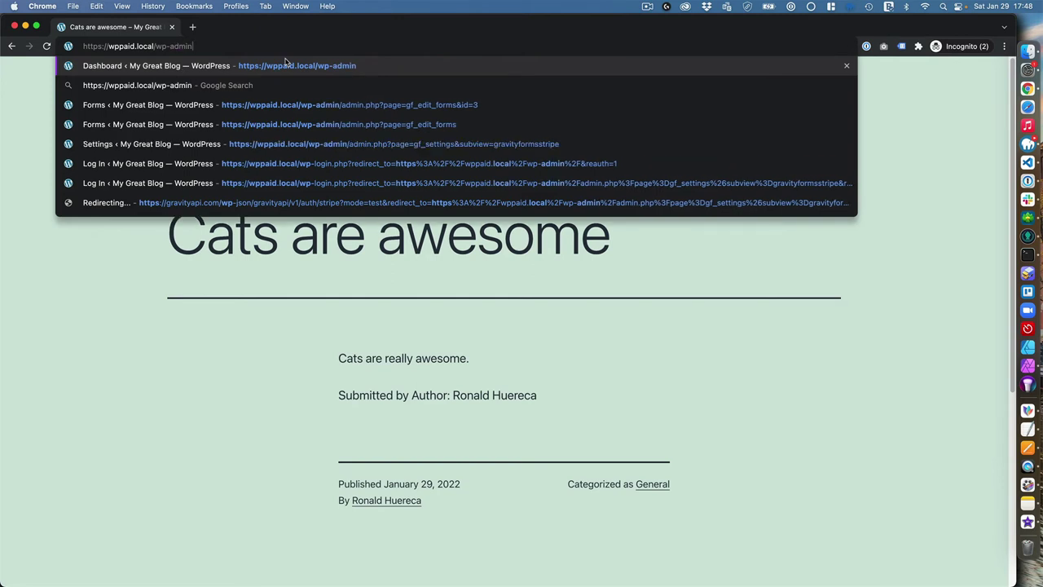
{"action": "key", "text": "Return"}
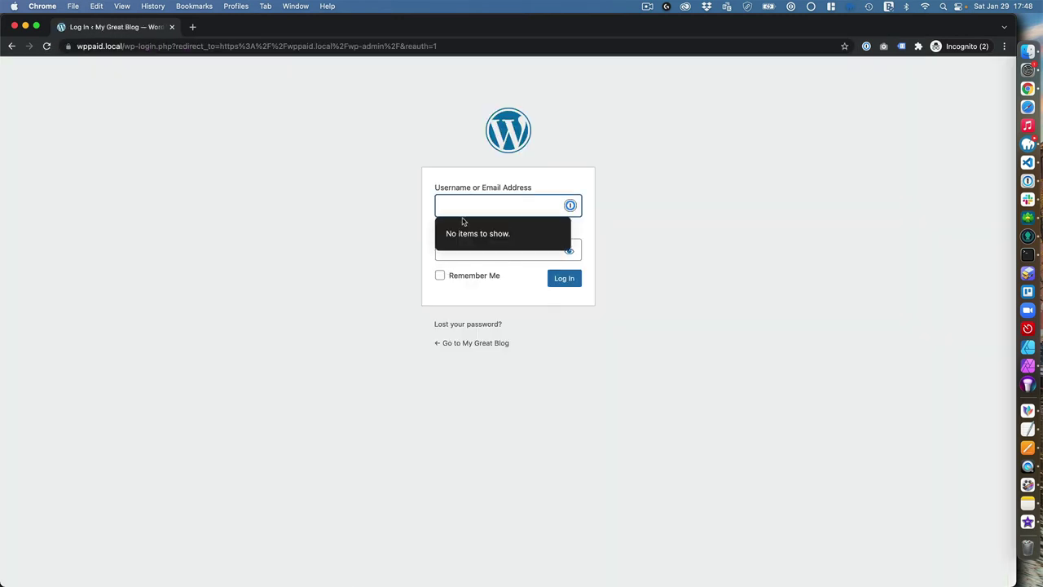
{"action": "key", "text": "Tab"}
{"action": "type", "text": "••"}
{"action": "left_click", "coordinate": [571, 281]}
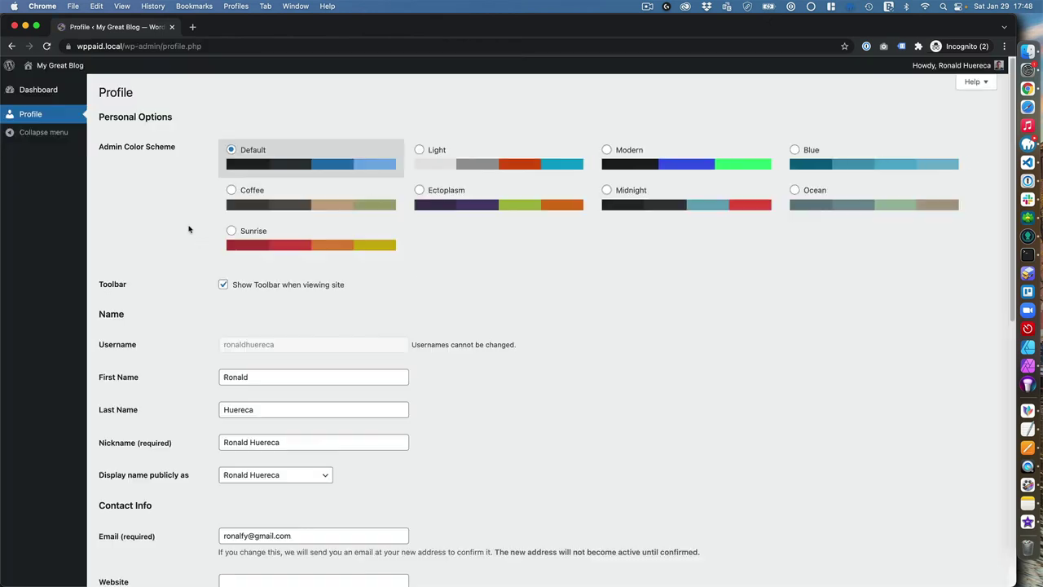
View the blog's front page showing the published 'Cats are awesome' post, then select the address bar
{"action": "left_click", "coordinate": [72, 88]}
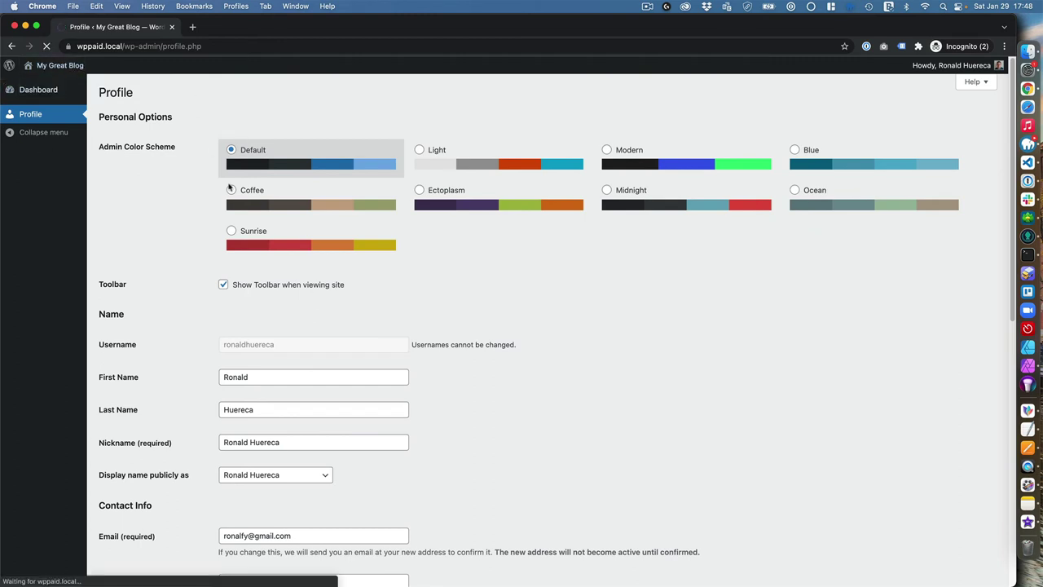
{"action": "scroll", "coordinate": [249, 254], "scroll_direction": "down", "scroll_amount": 4}
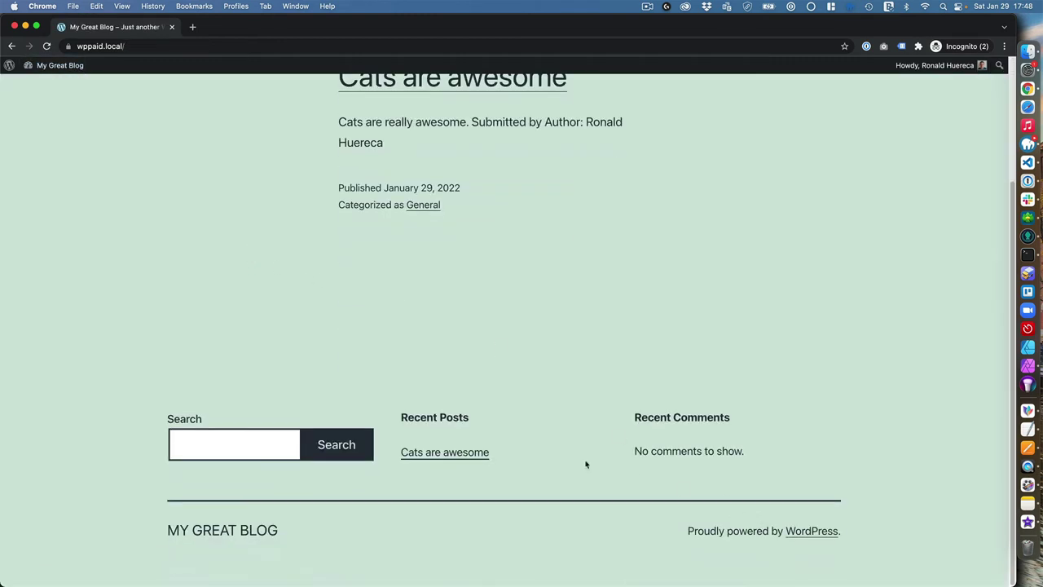
{"action": "scroll", "coordinate": [419, 475], "scroll_direction": "up", "scroll_amount": 4}
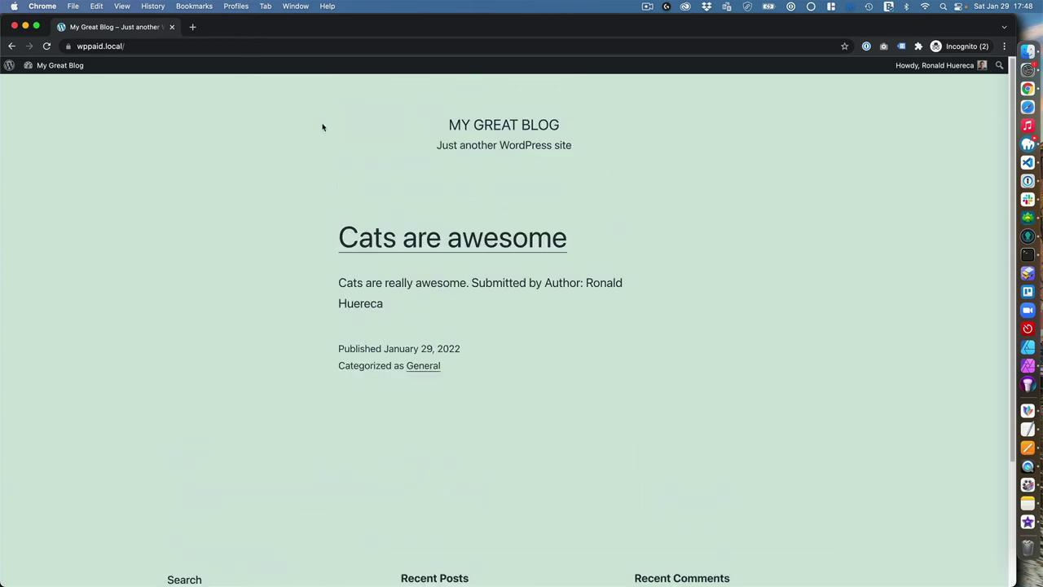
{"action": "left_click", "coordinate": [241, 47]}
{"action": "left_click", "coordinate": [249, 47]}
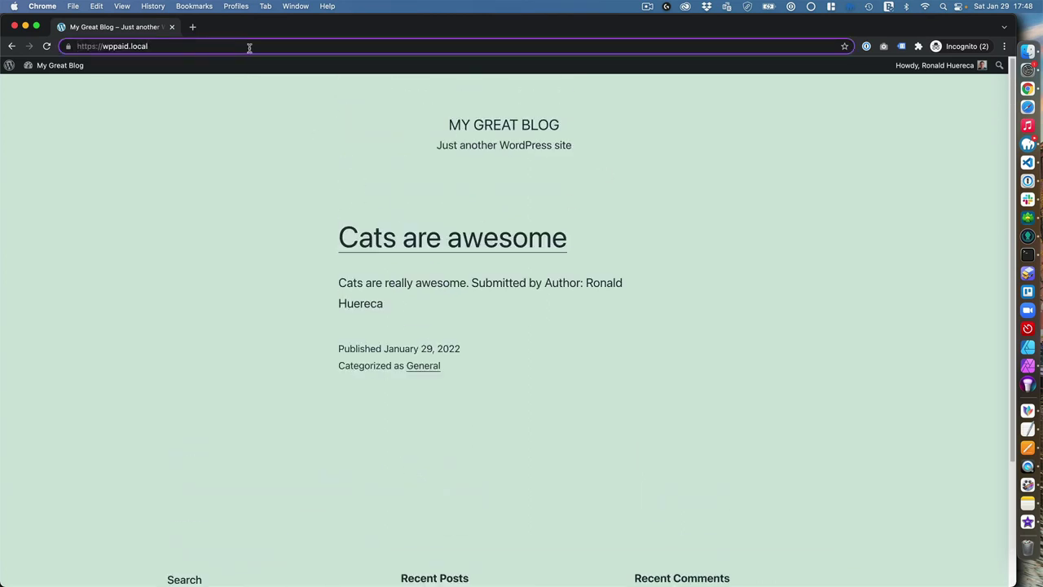
Load /submission and fill in the subscriber's first name, last name and e-mail
{"action": "type", "text": "/submission"}
{"action": "key", "text": "Return"}
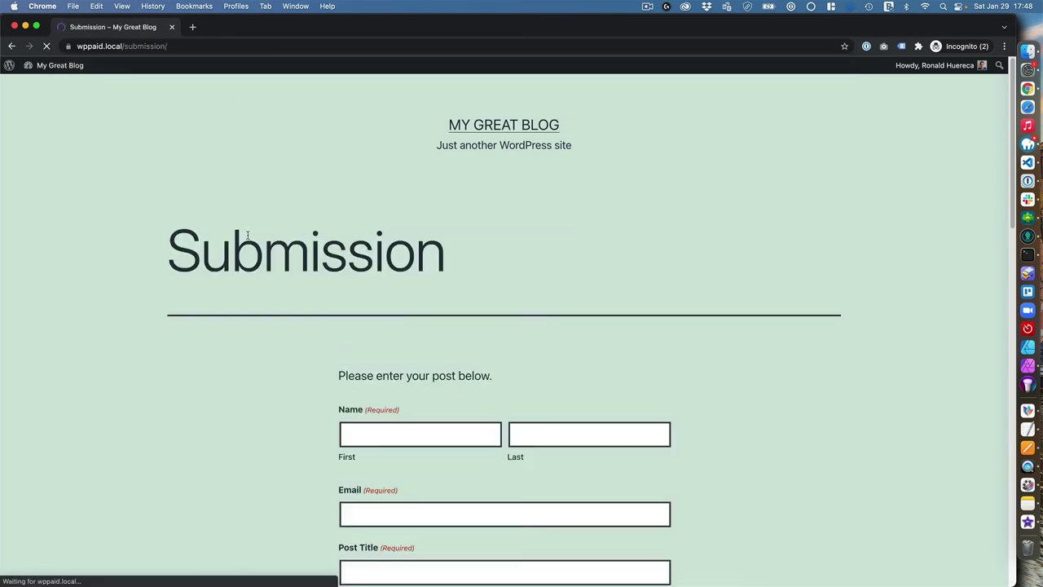
{"action": "scroll", "coordinate": [235, 306], "scroll_direction": "down", "scroll_amount": 4}
{"action": "scroll", "coordinate": [377, 255], "scroll_direction": "up", "scroll_amount": 1}
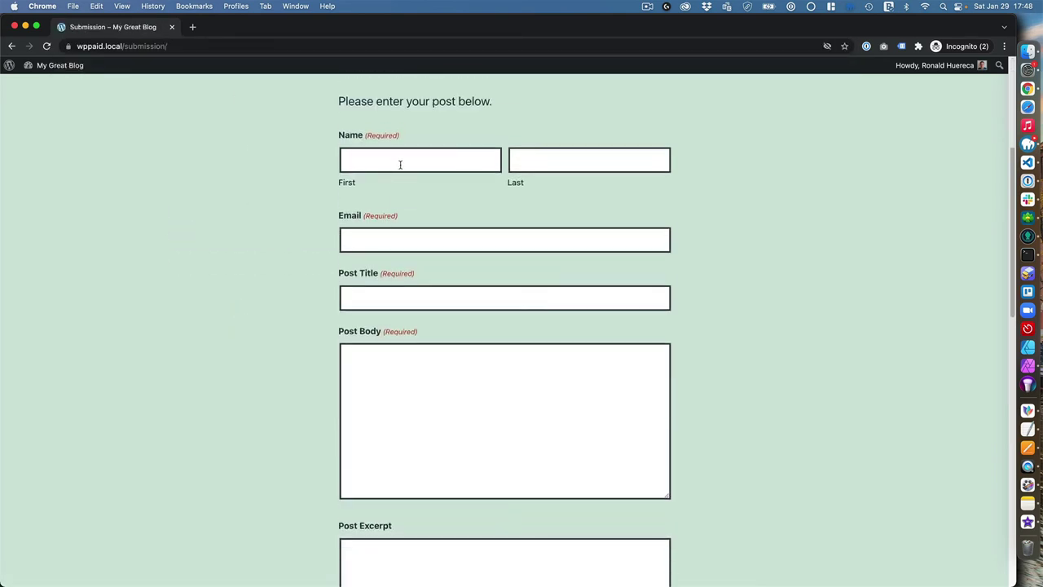
{"action": "scroll", "coordinate": [326, 267], "scroll_direction": "down", "scroll_amount": 4}
{"action": "scroll", "coordinate": [331, 267], "scroll_direction": "up", "scroll_amount": 3}
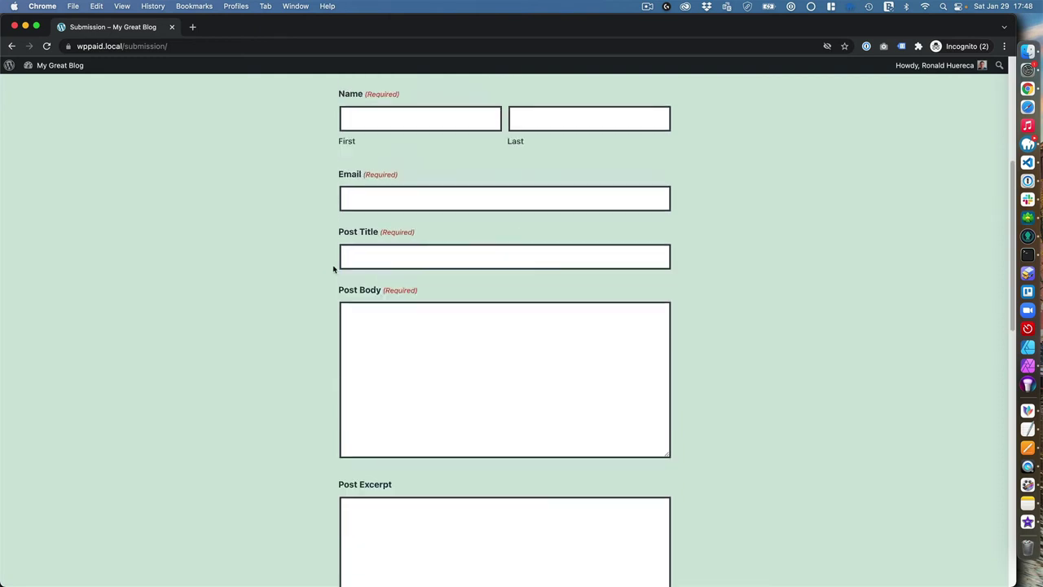
{"action": "left_click", "coordinate": [408, 141]}
{"action": "key", "text": "Tab"}
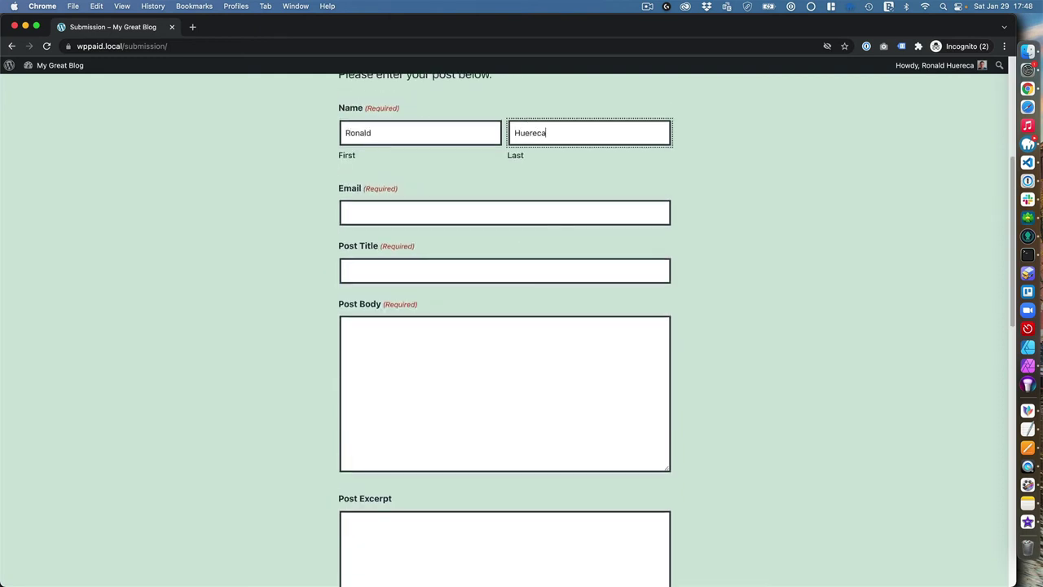
{"action": "key", "text": "Tab"}
Enter post title 'Whatever I want', body 'Cats are amazin' and excerpt 'Yes to cat'
{"action": "key", "text": "Tab"}
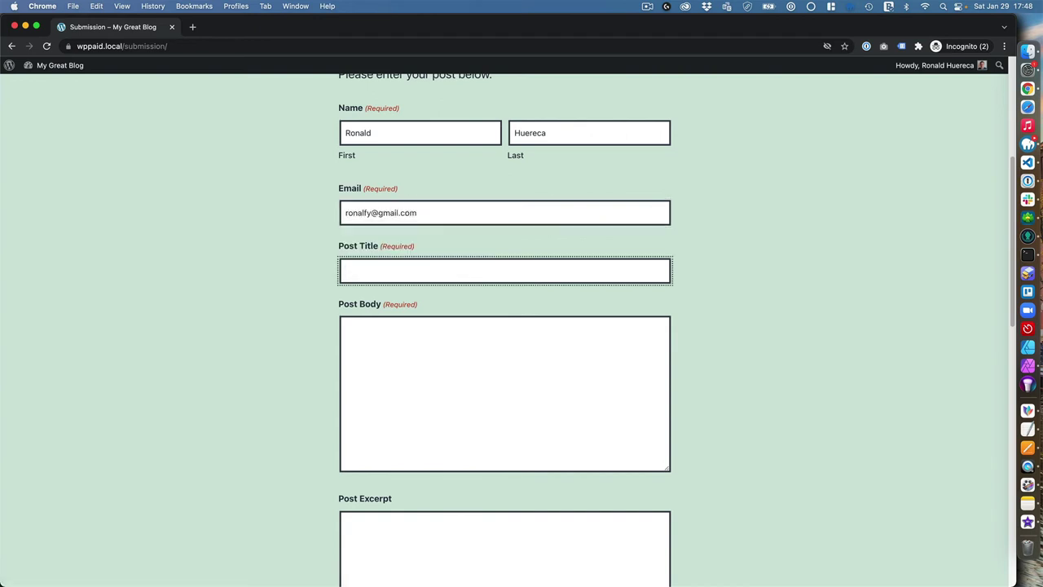
{"action": "type", "text": "Whatever I want"}
{"action": "key", "text": "Tab"}
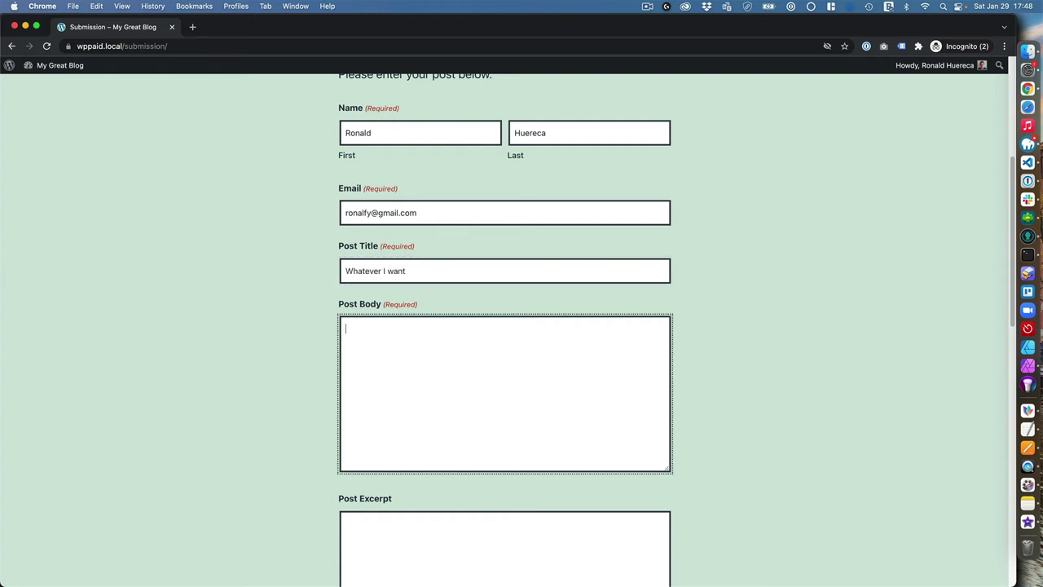
{"action": "type", "text": "Cats are amazing"}
{"action": "scroll", "coordinate": [310, 235], "scroll_direction": "down", "scroll_amount": 5}
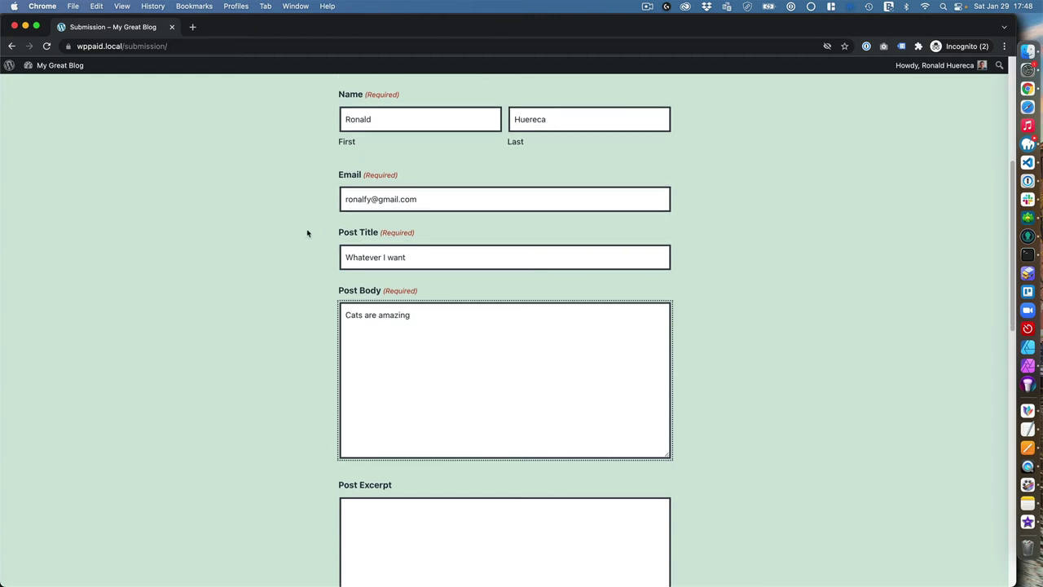
{"action": "left_click", "coordinate": [464, 373]}
{"action": "type", "text": "Yes to cats."}
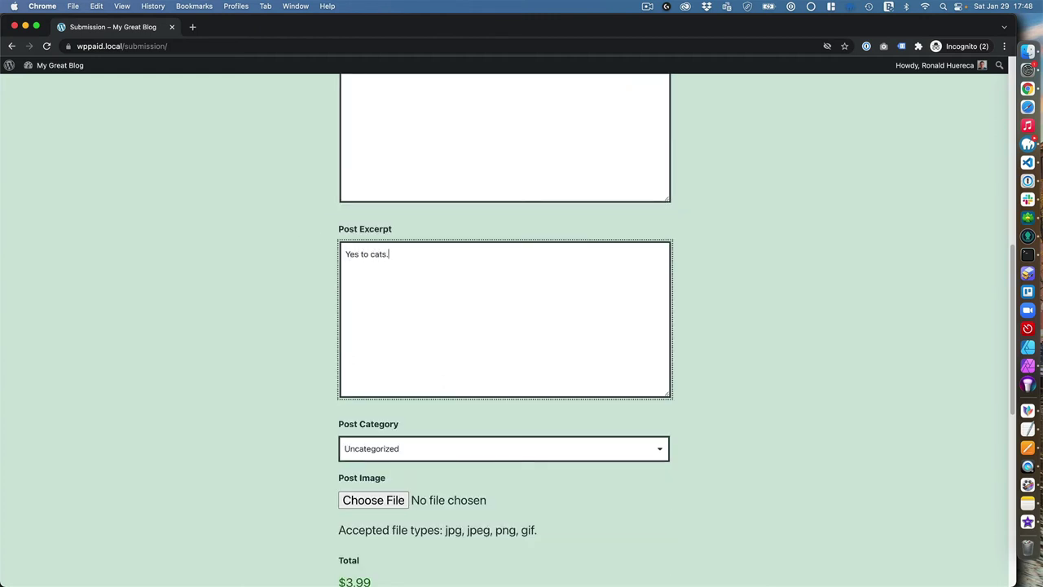
{"action": "scroll", "coordinate": [344, 442], "scroll_direction": "down", "scroll_amount": 5}
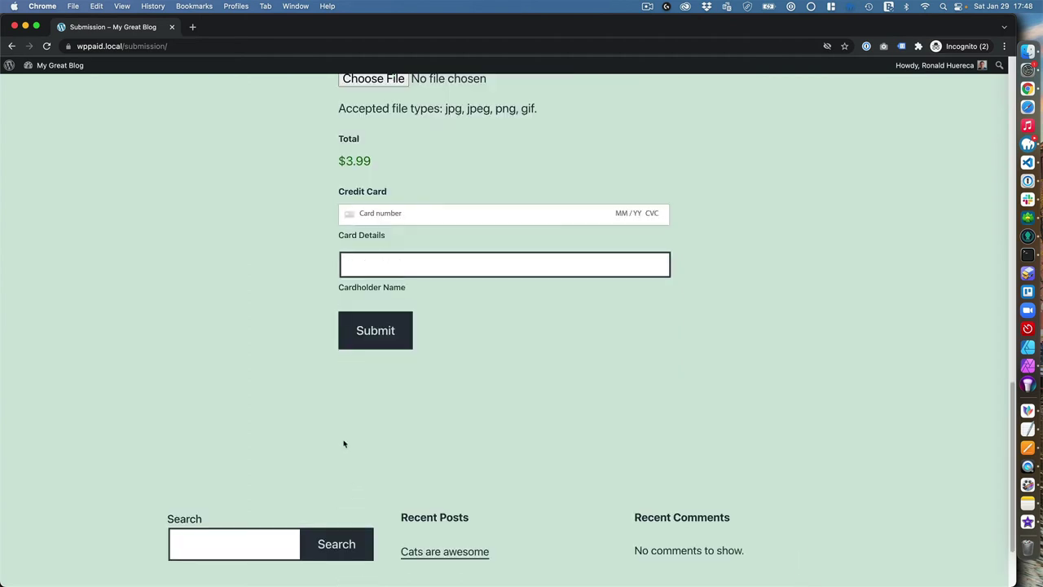
{"action": "scroll", "coordinate": [342, 415], "scroll_direction": "up", "scroll_amount": 4}
{"action": "left_click", "coordinate": [401, 335]}
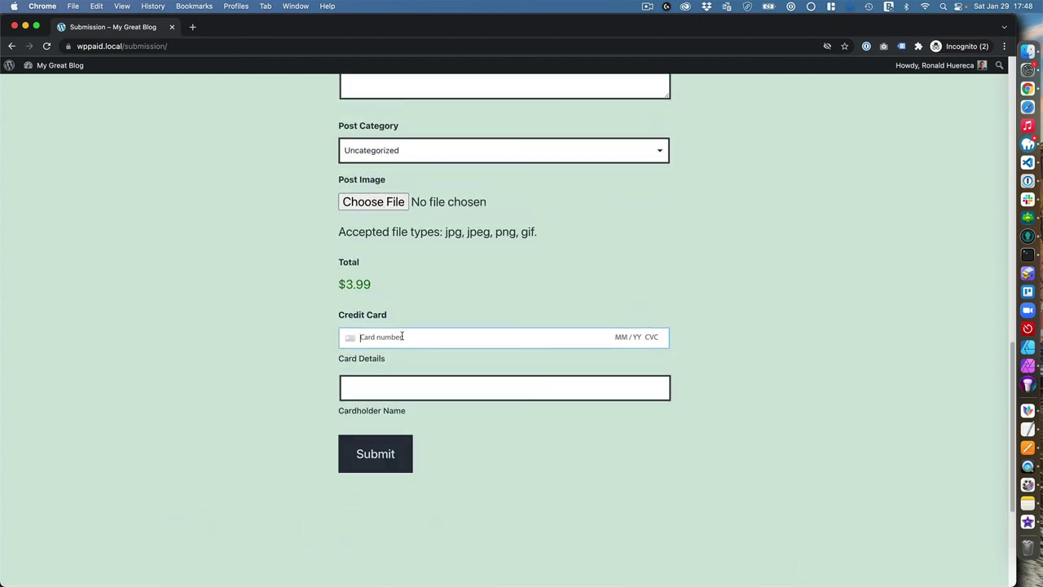
{"action": "type", "text": "4242 4242 4242"}
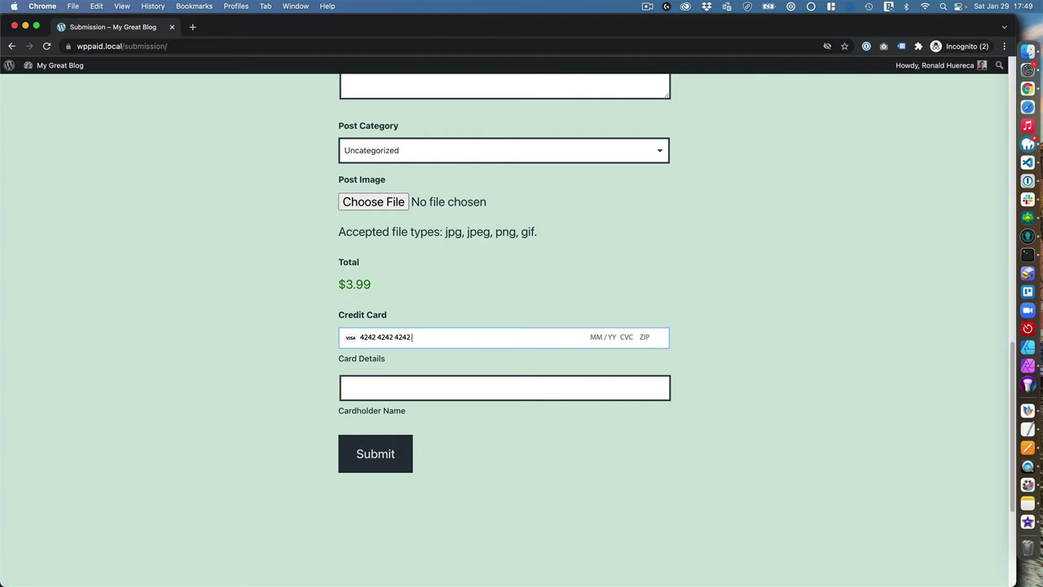
{"action": "type", "text": " 4242 01 / 23 123"}
{"action": "left_click", "coordinate": [504, 388]}
{"action": "left_click", "coordinate": [645, 336]}
{"action": "type", "text": "7"}
{"action": "key", "text": "Caps_Lock"}
{"action": "type", "text": "3013"}
{"action": "left_click", "coordinate": [389, 386]}
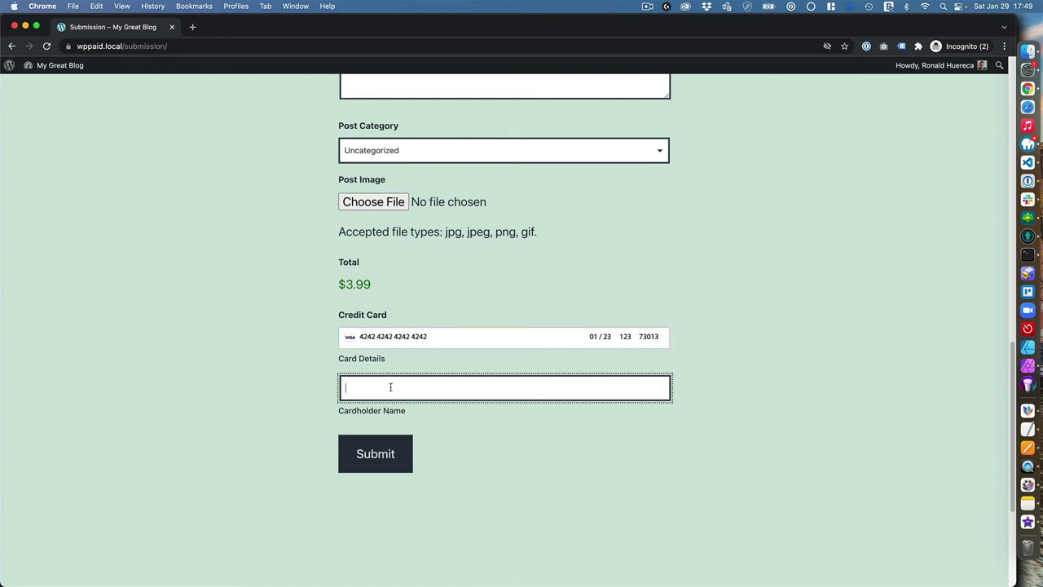
{"action": "key", "text": "Caps_Lock"}
{"action": "key", "text": "Tab"}
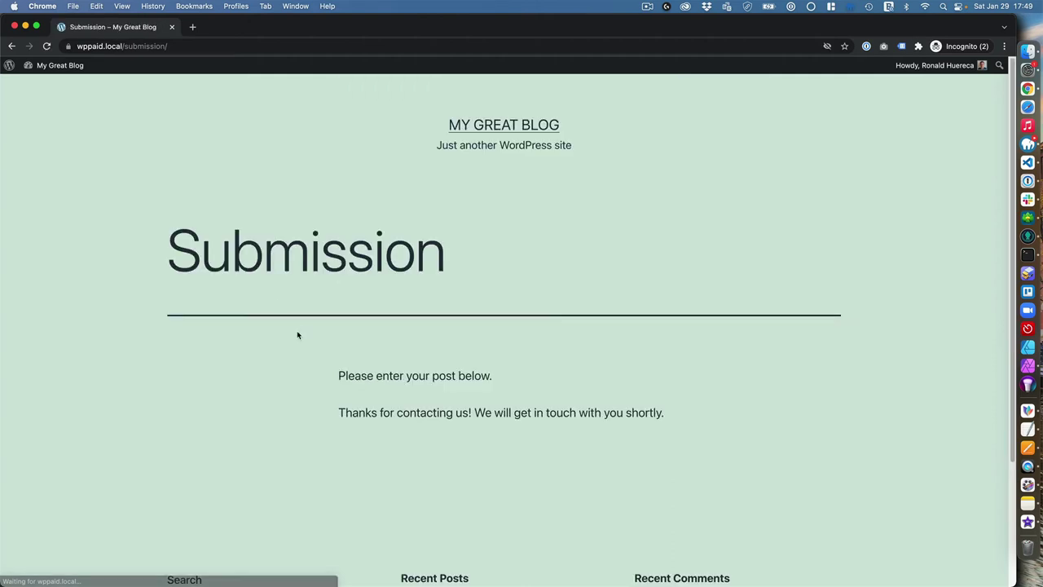
In the admin window, open the 'Whatever I want' draft from All Posts and reopen its Excerpt panel
{"action": "key", "text": "ctrl+Down"}
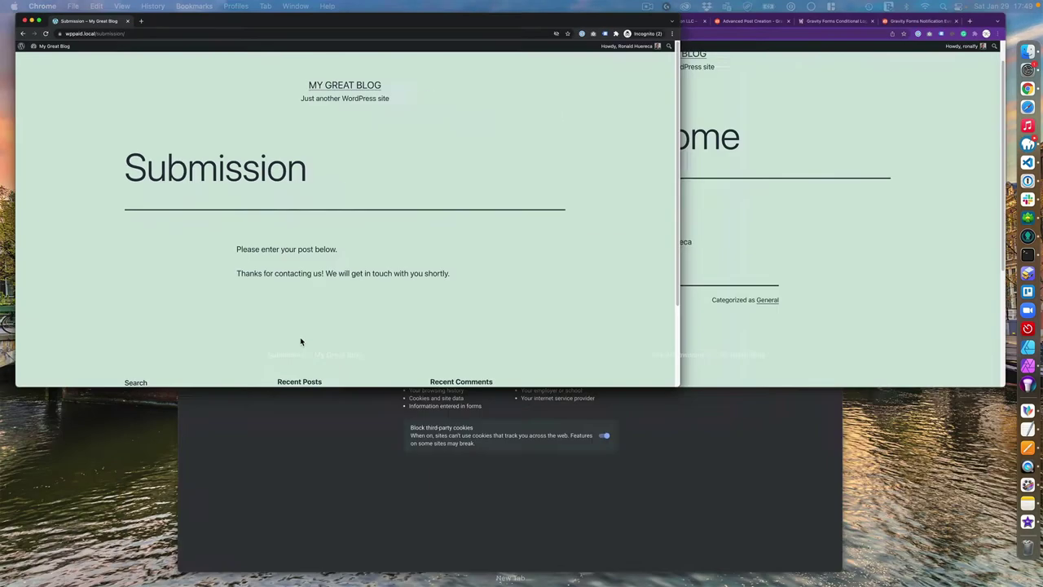
{"action": "left_click", "coordinate": [621, 155]}
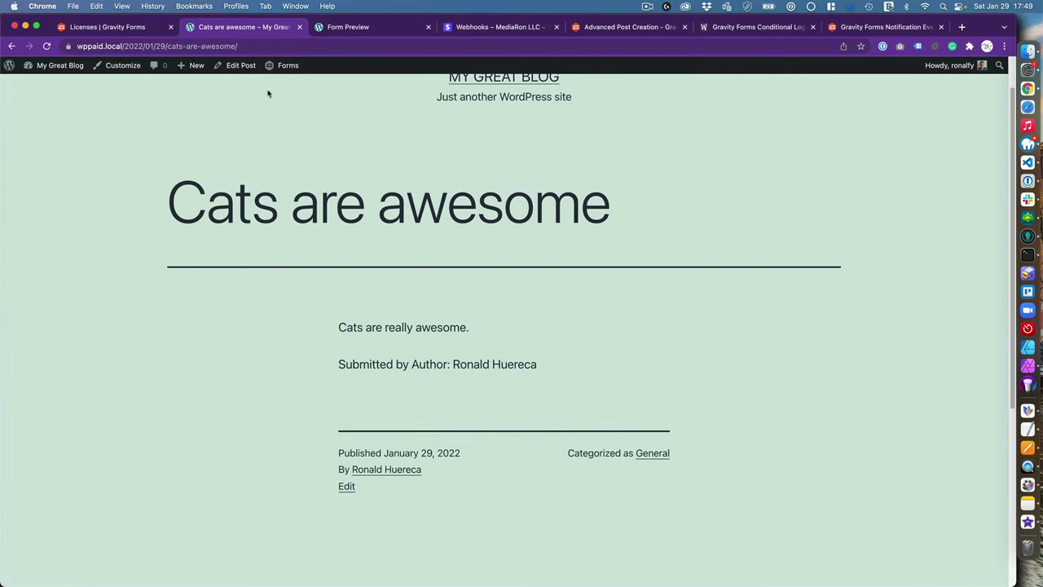
{"action": "left_click", "coordinate": [58, 84]}
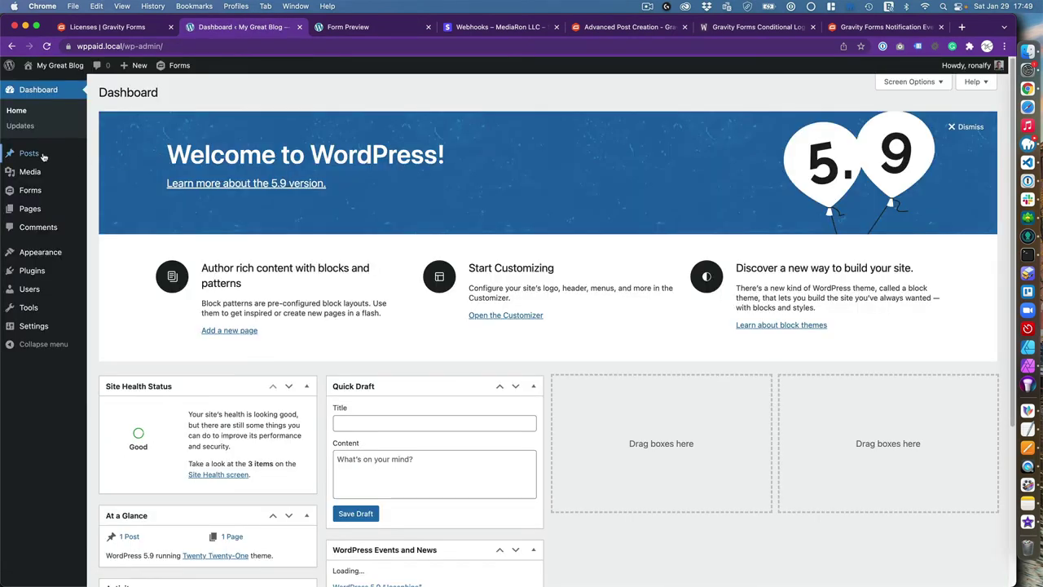
{"action": "mouse_move", "coordinate": [49, 154]}
{"action": "left_click", "coordinate": [106, 156]}
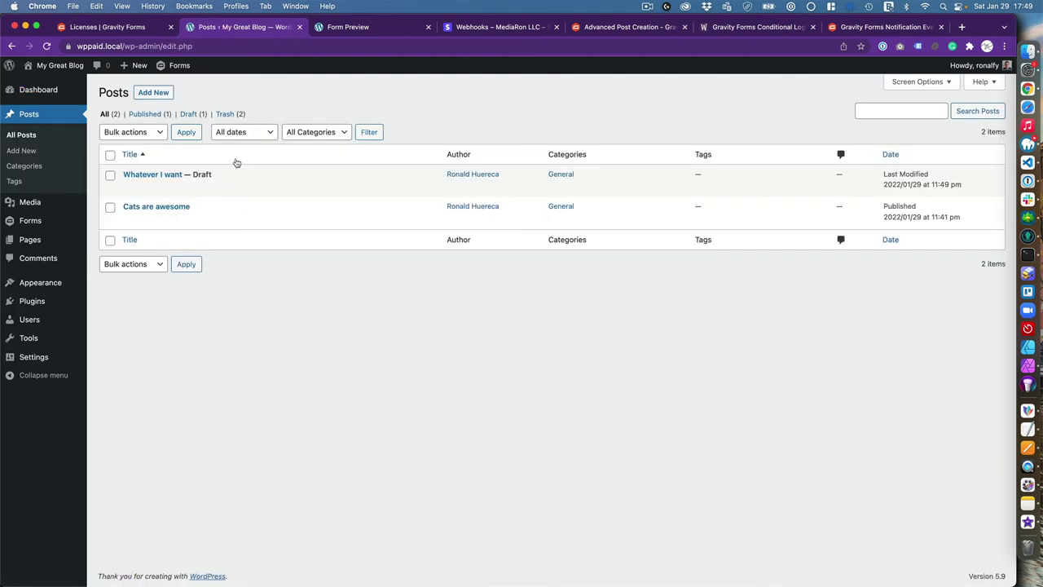
{"action": "mouse_move", "coordinate": [163, 177]}
{"action": "left_click", "coordinate": [129, 188]}
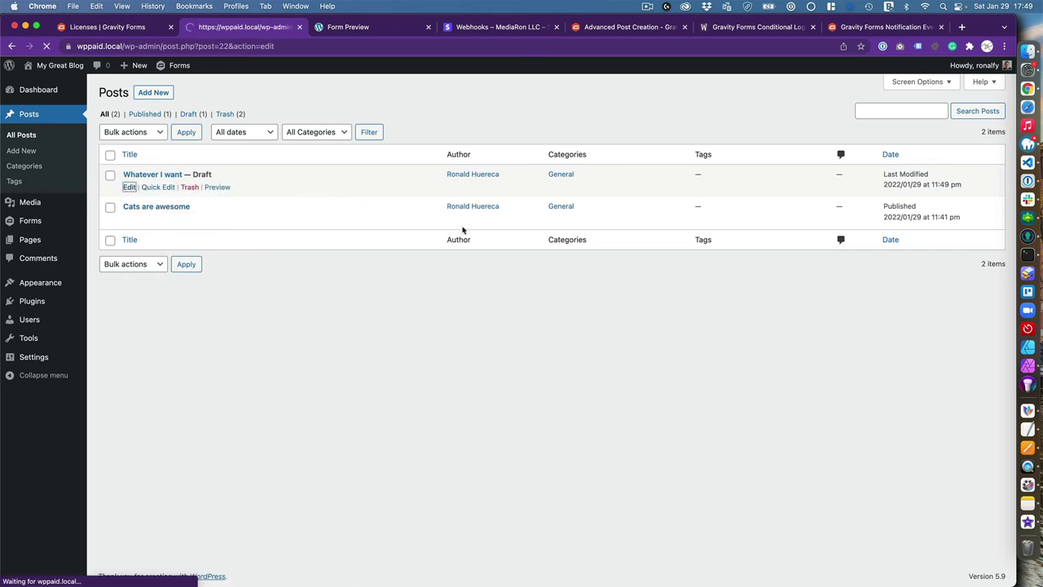
{"action": "scroll", "coordinate": [449, 258], "scroll_direction": "down", "scroll_amount": 2}
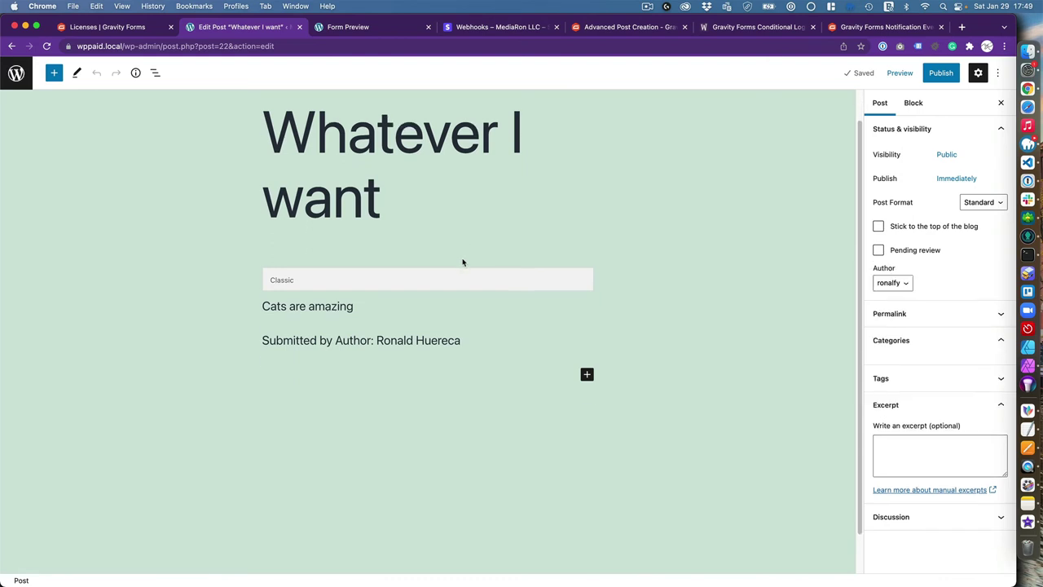
{"action": "left_click", "coordinate": [908, 567]}
{"action": "left_click", "coordinate": [900, 533]}
{"action": "scroll", "coordinate": [820, 419], "scroll_direction": "up", "scroll_amount": 2}
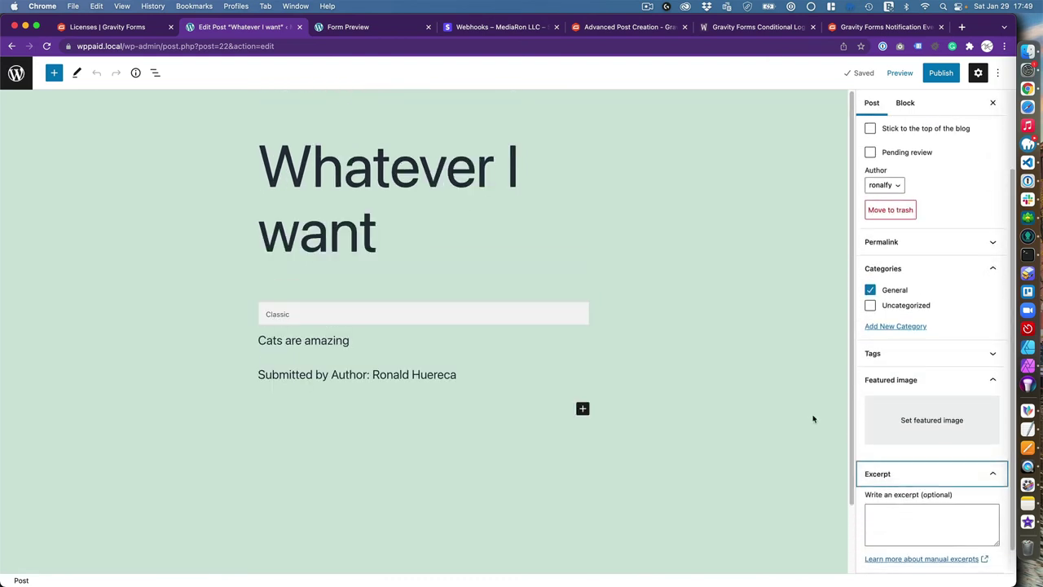
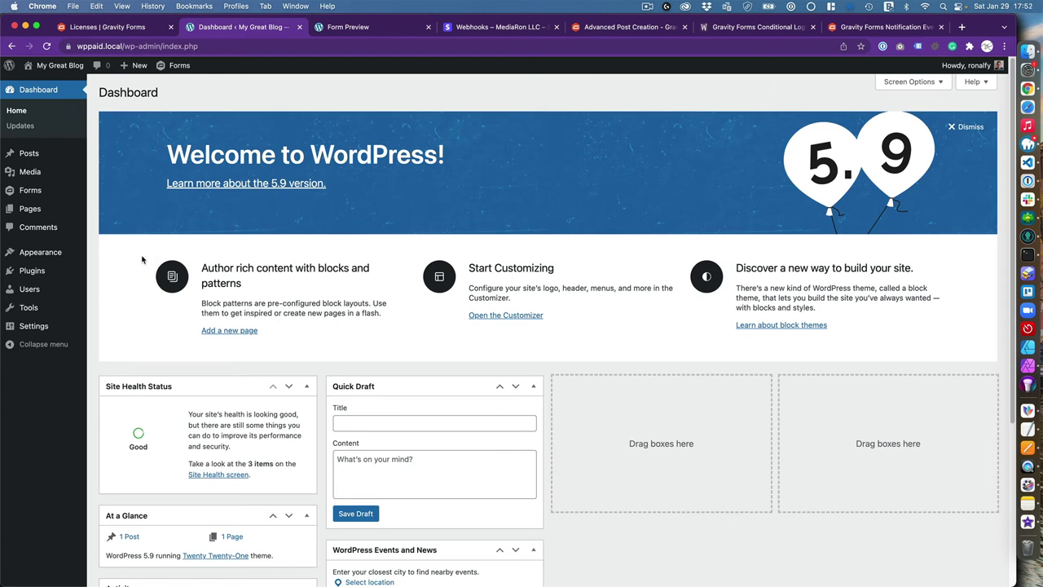
Search the theme directory for 'memberlite', then install and activate the Memberlite theme
{"action": "left_click", "coordinate": [110, 253]}
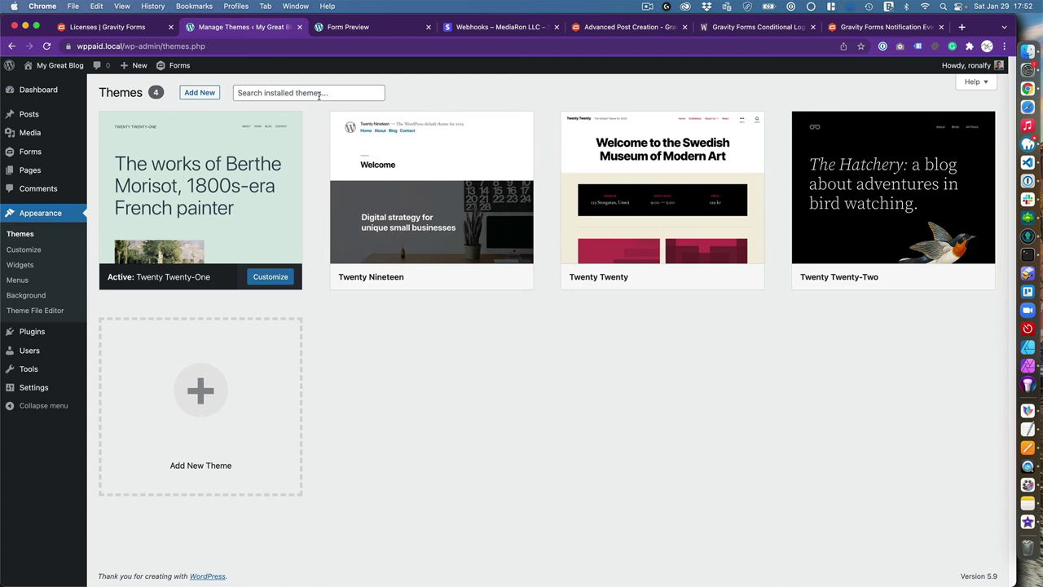
{"action": "left_click", "coordinate": [204, 93]}
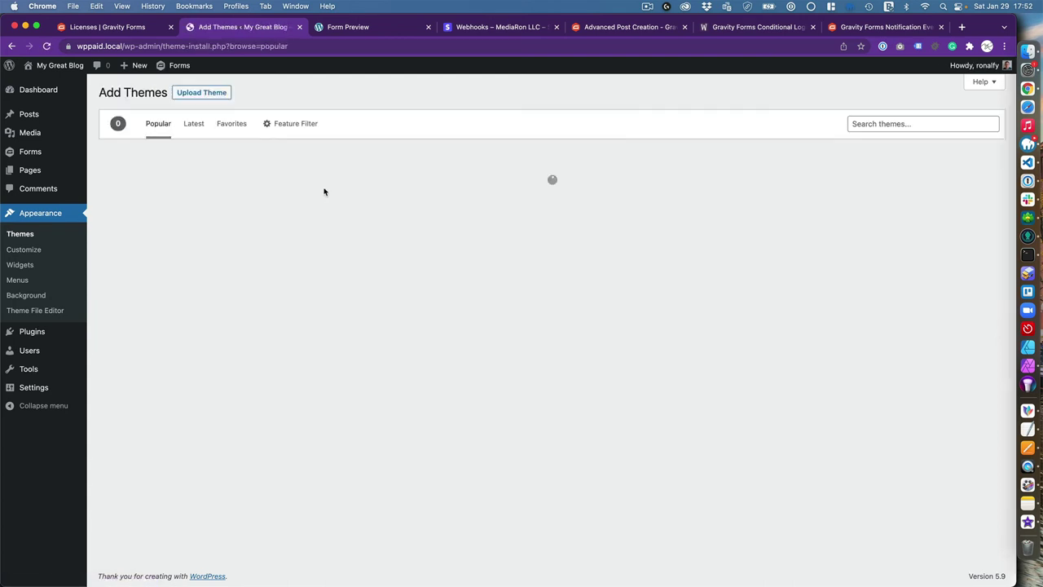
{"action": "left_click", "coordinate": [861, 124]}
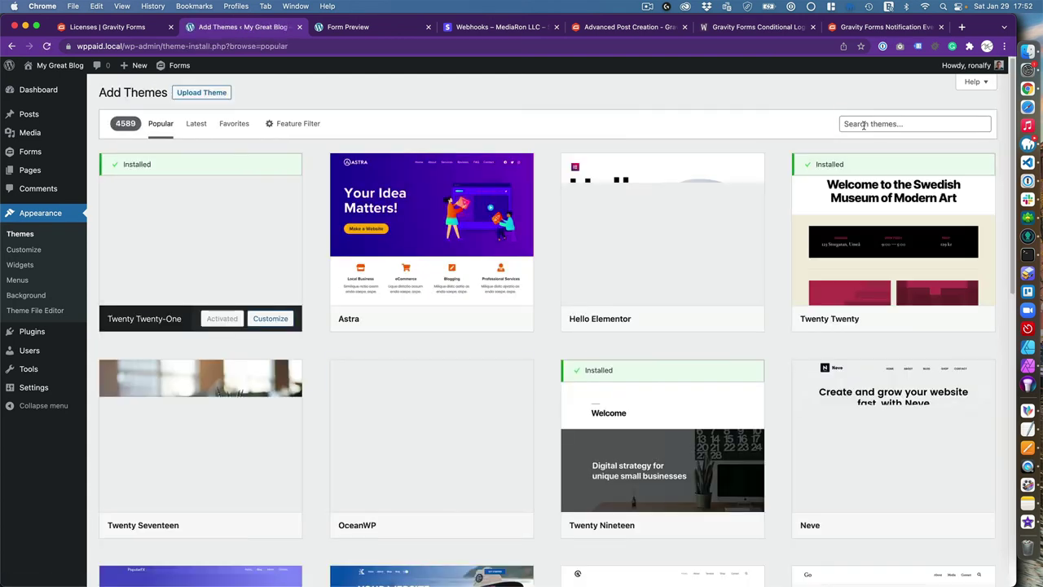
{"action": "type", "text": "memberlite"}
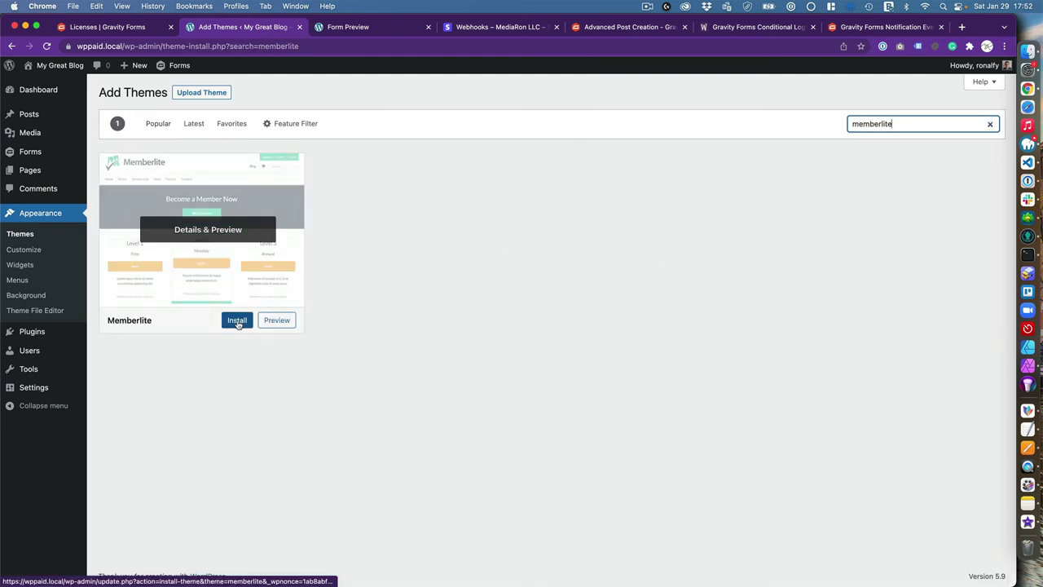
{"action": "left_click", "coordinate": [237, 320]}
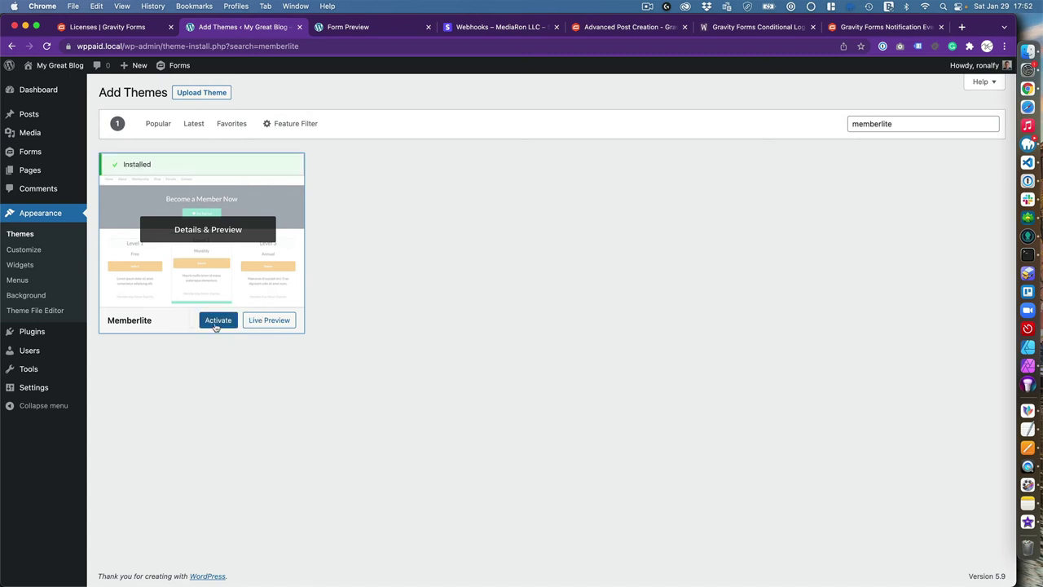
{"action": "left_click", "coordinate": [213, 323]}
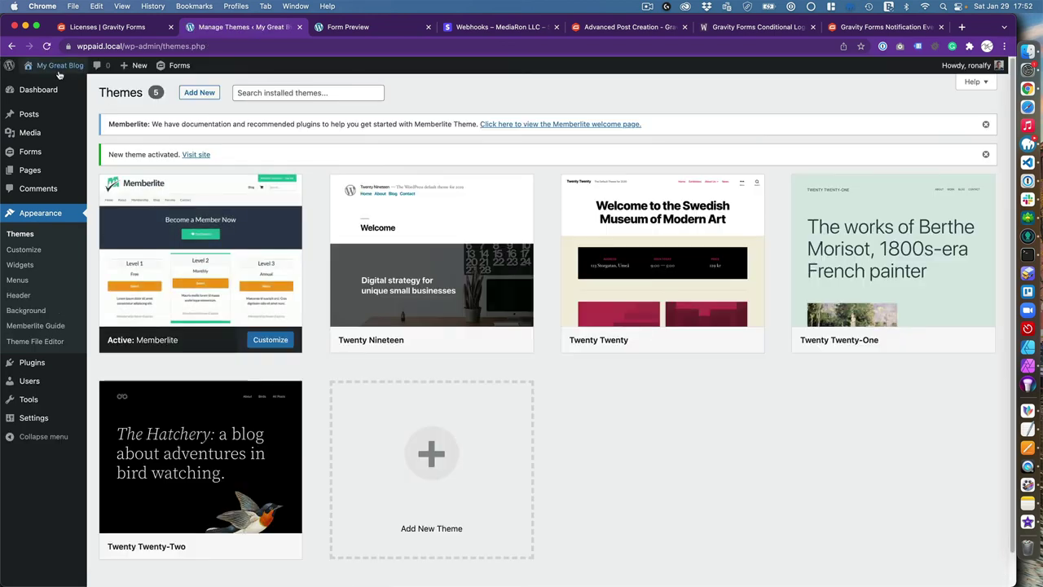
View the live site in a new tab with Memberlite, then return to Themes
{"action": "right_click", "coordinate": [60, 83]}
{"action": "left_click", "coordinate": [72, 87]}
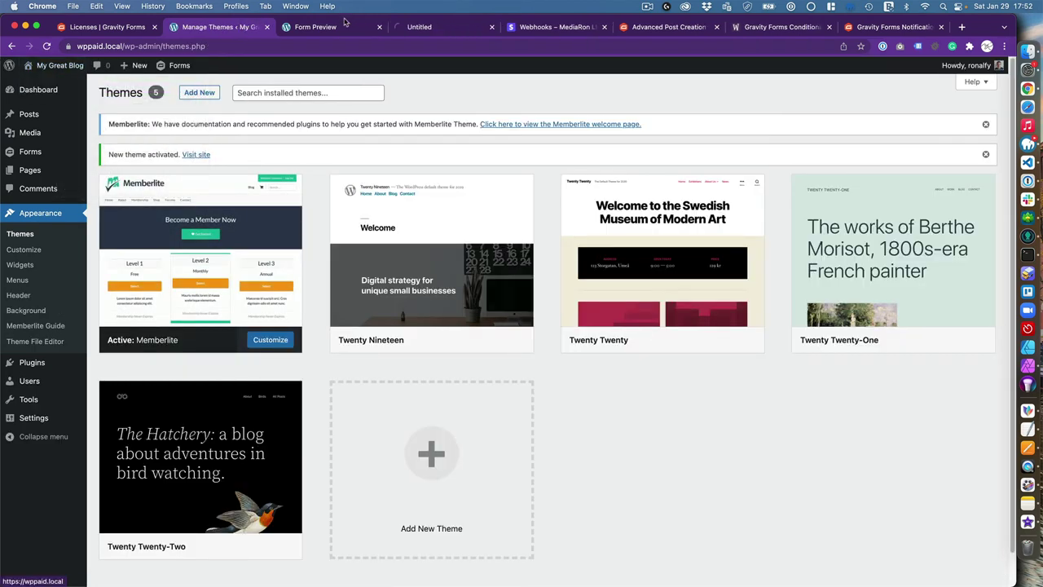
{"action": "left_click", "coordinate": [448, 31]}
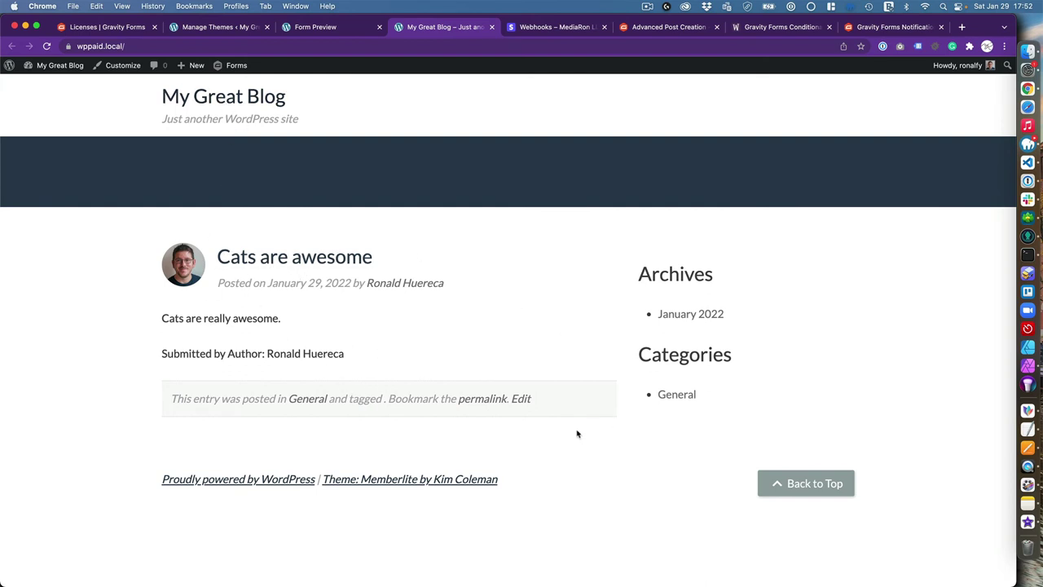
{"action": "left_click", "coordinate": [213, 29]}
Search plugins for 'paid memb', then install and activate Paid Memberships Pro
{"action": "mouse_move", "coordinate": [40, 366]}
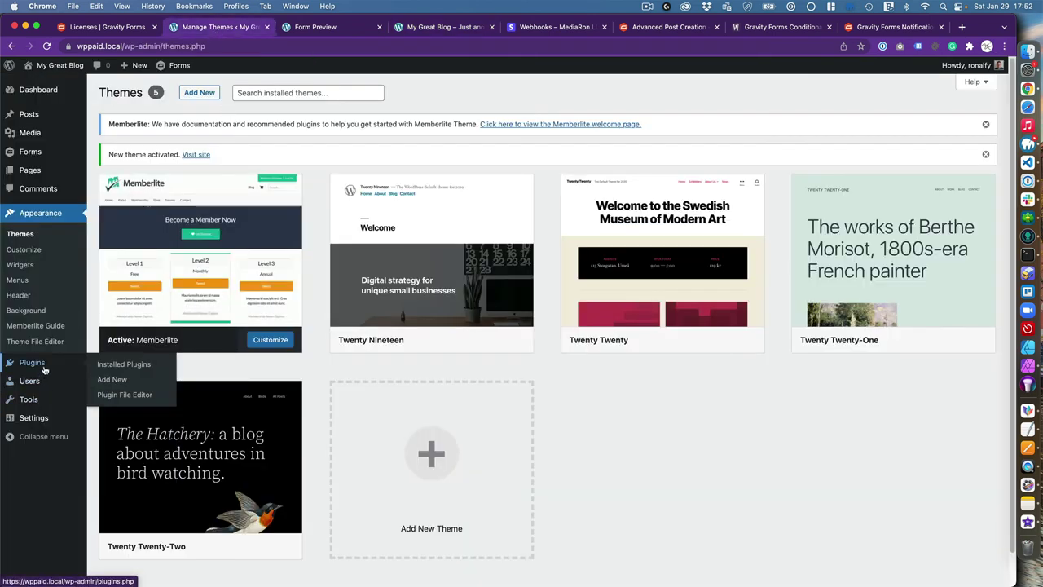
{"action": "left_click", "coordinate": [136, 383]}
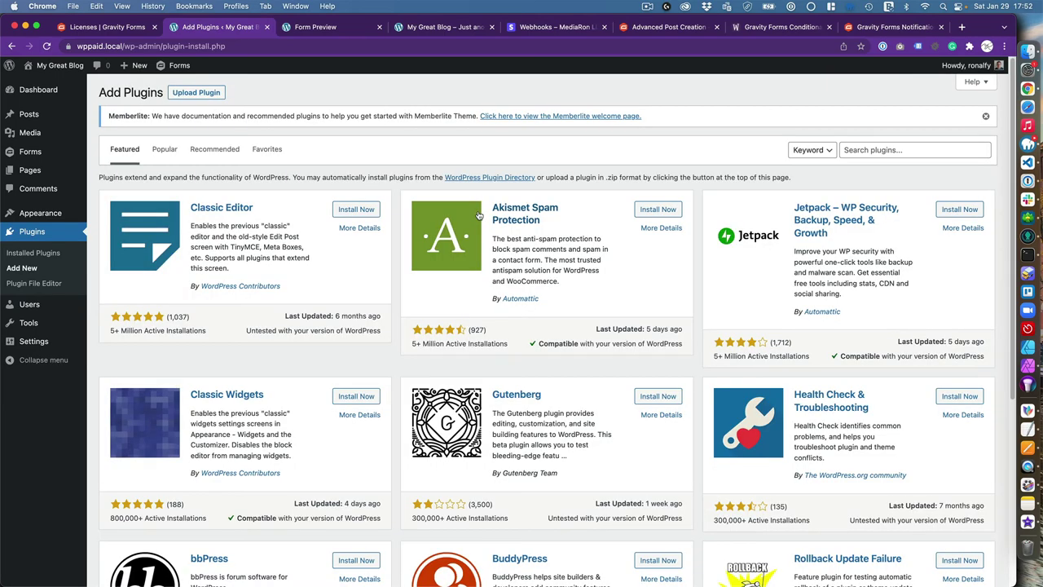
{"action": "left_click", "coordinate": [865, 150]}
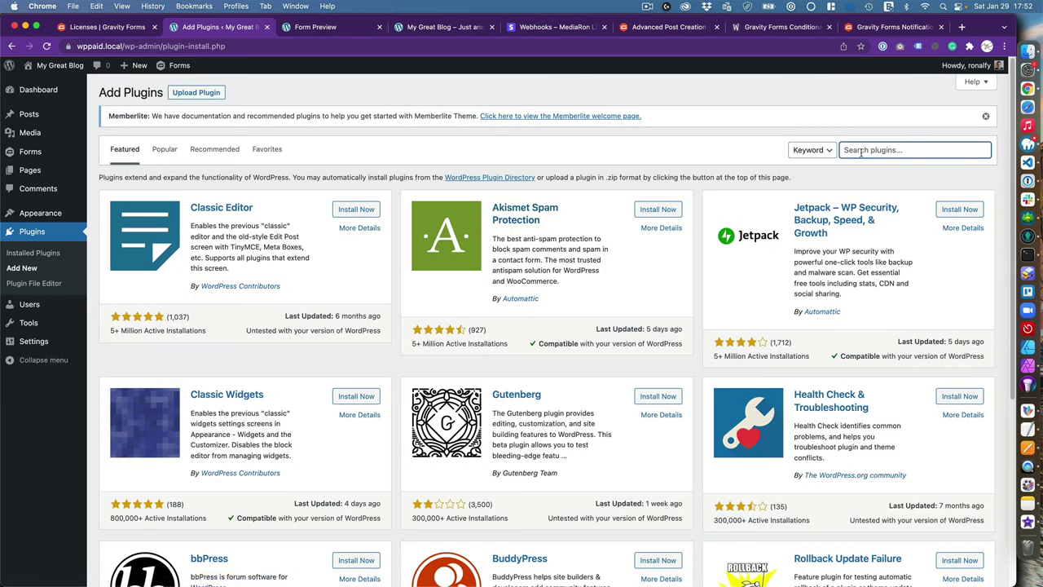
{"action": "type", "text": "paid memberships pro"}
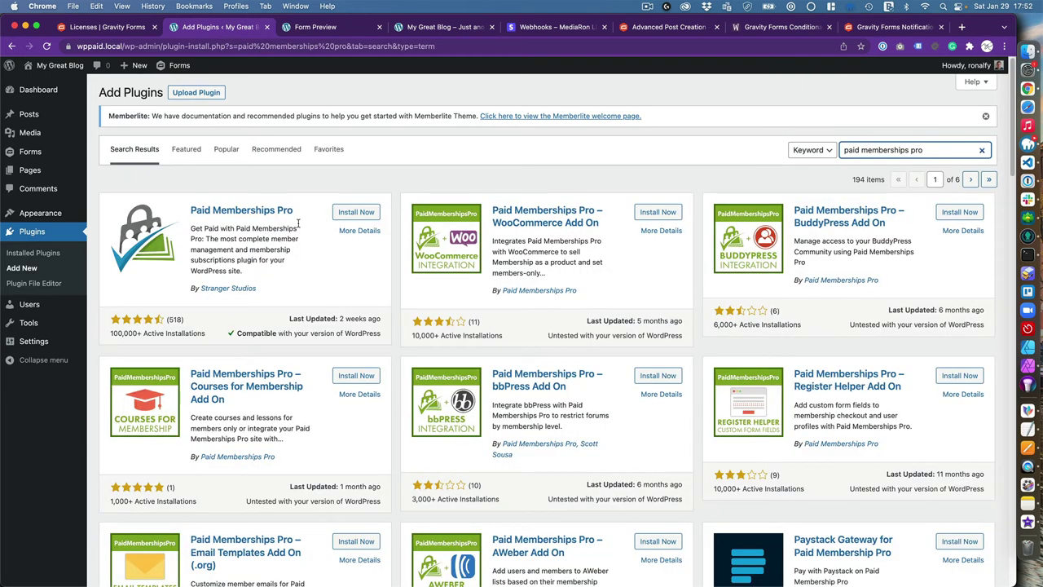
{"action": "left_click", "coordinate": [350, 213]}
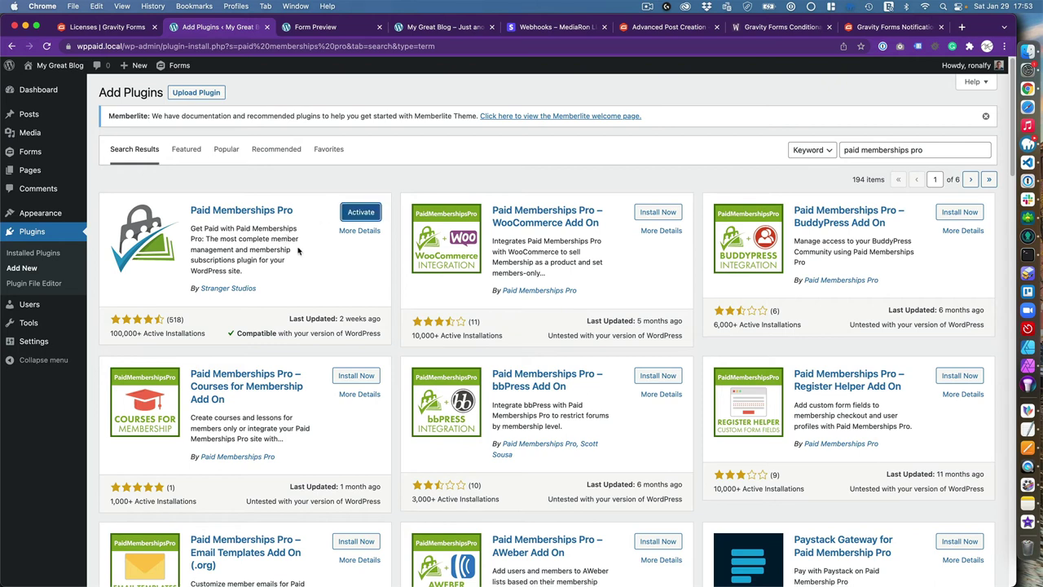
{"action": "left_click", "coordinate": [351, 212]}
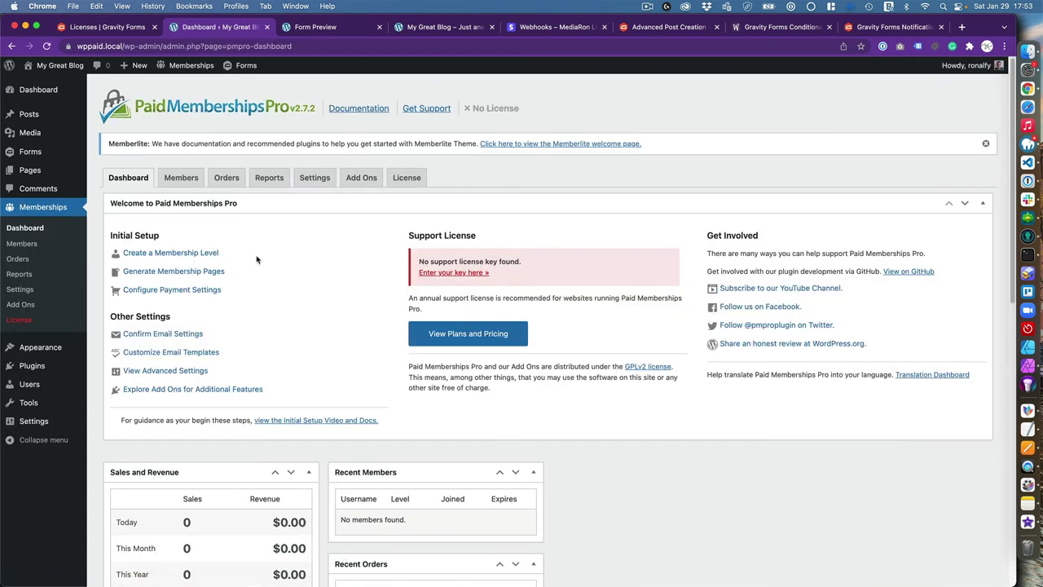
Create a new level named Subscriber, described 'Users that can submit unlimited posts.'
{"action": "scroll", "coordinate": [285, 322], "scroll_direction": "down", "scroll_amount": 2}
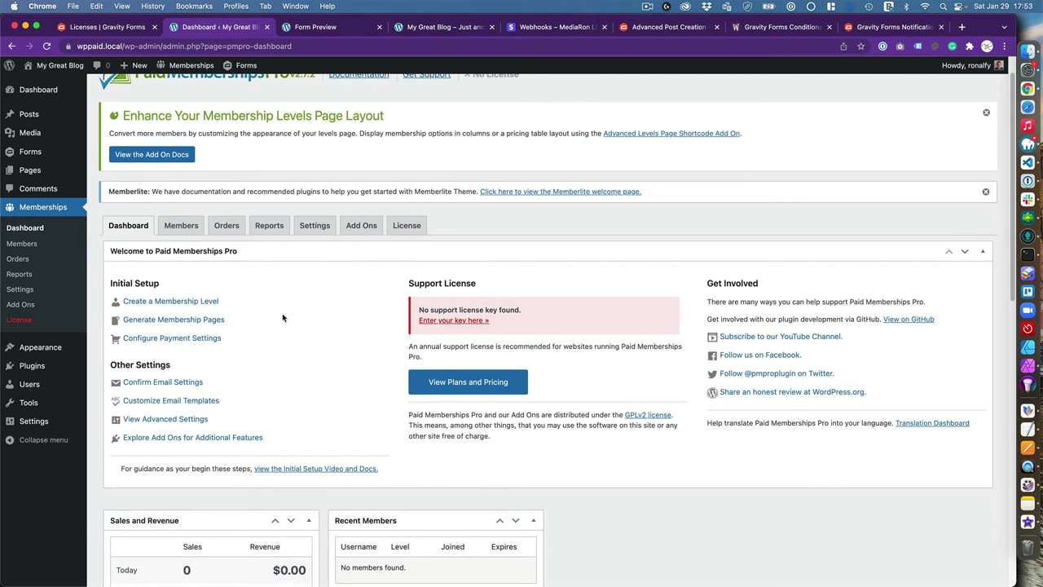
{"action": "scroll", "coordinate": [283, 318], "scroll_direction": "down", "scroll_amount": 2}
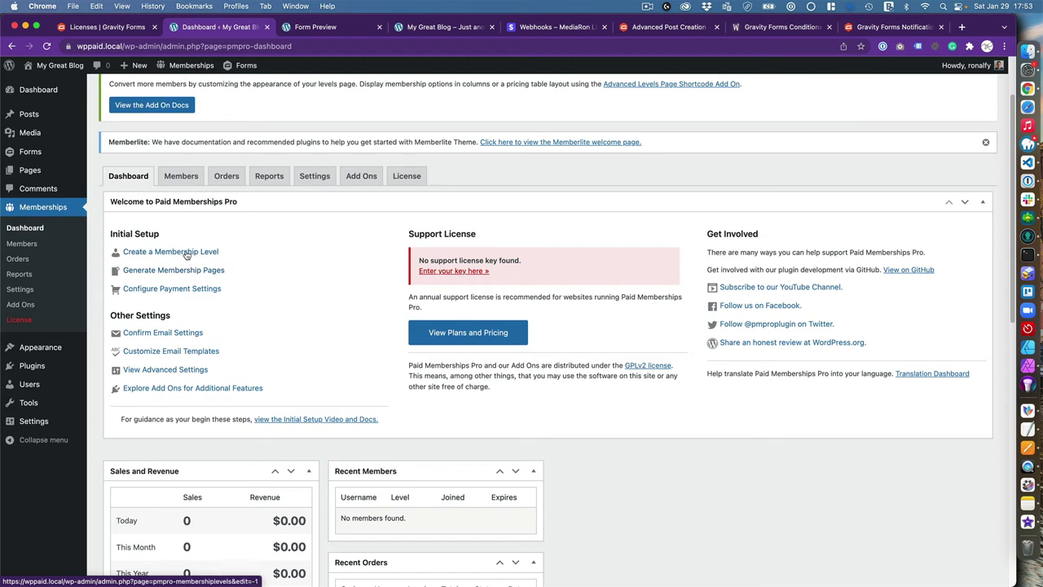
{"action": "left_click", "coordinate": [181, 252]}
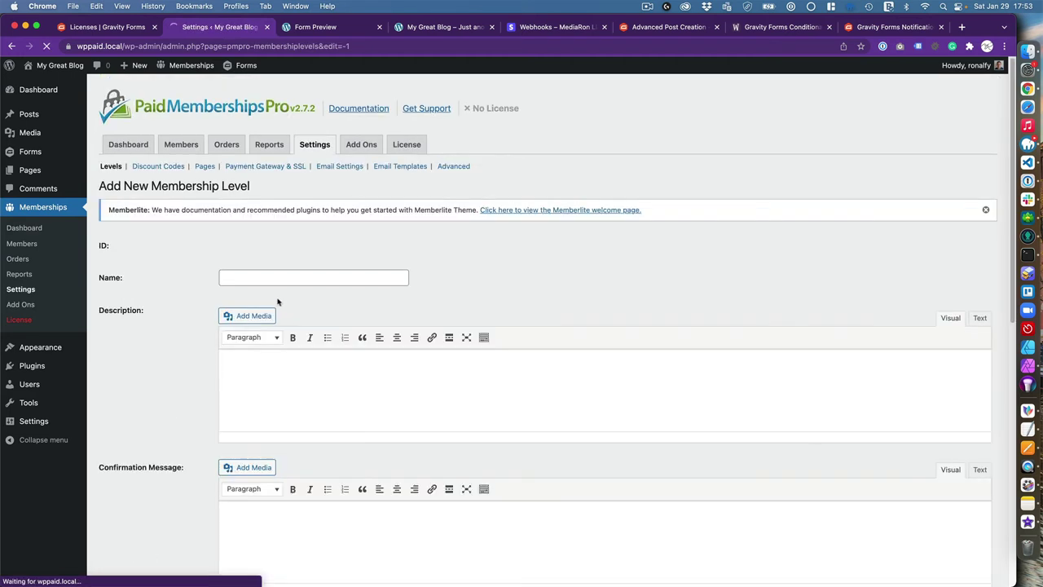
{"action": "left_click", "coordinate": [281, 277]}
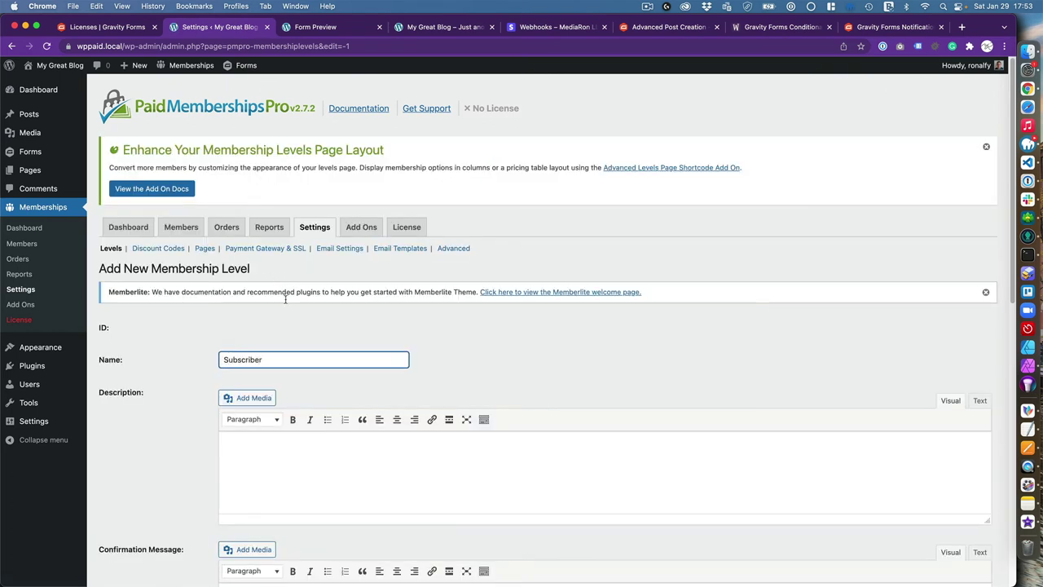
{"action": "left_click", "coordinate": [360, 491]}
{"action": "type", "text": "Us"}
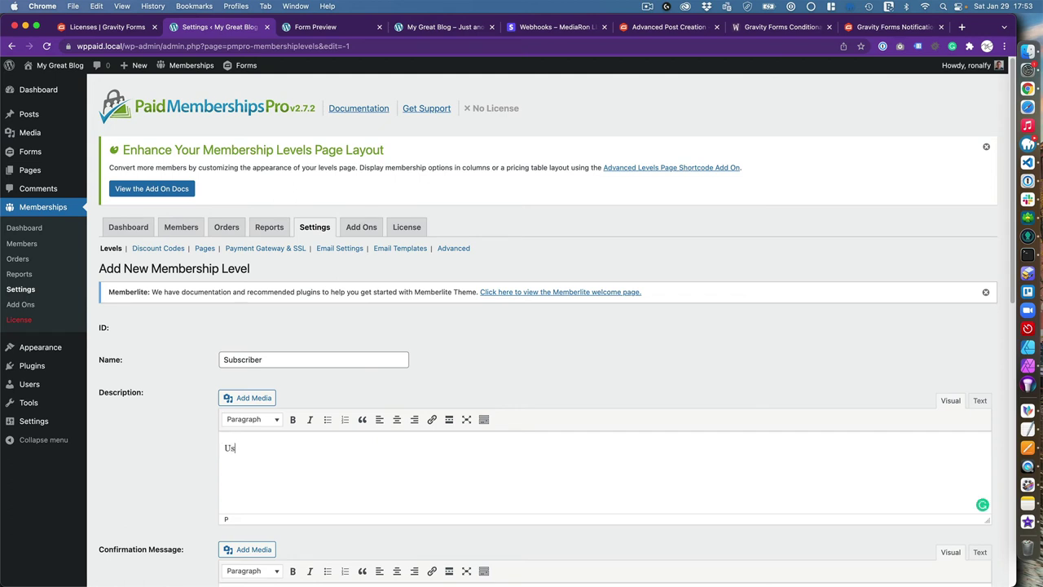
{"action": "type", "text": "ers that can submit unlimited posts."}
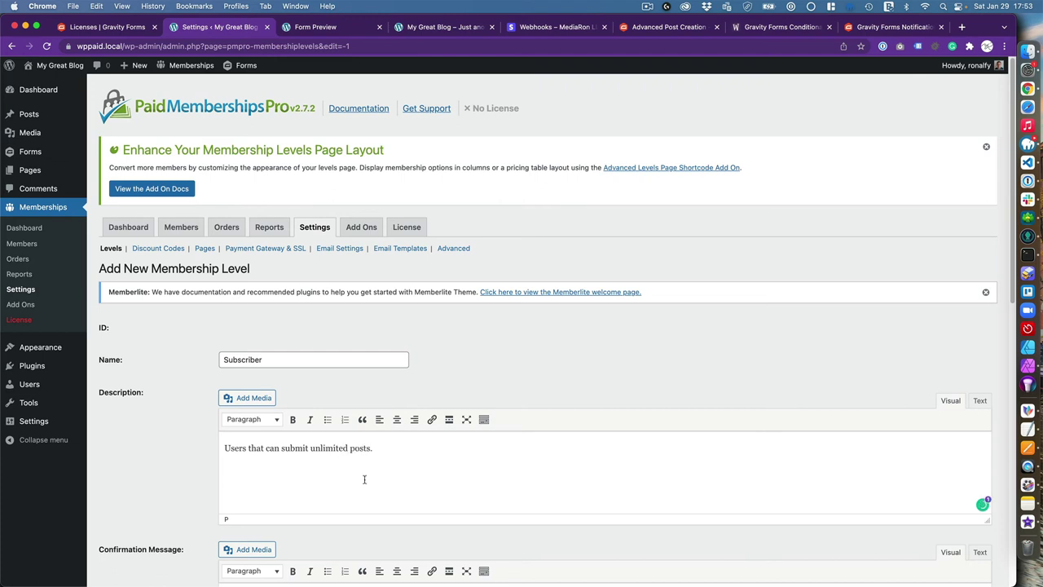
Give the level a $9.99 initial payment and recurring $9.99 monthly billing, then save it
{"action": "scroll", "coordinate": [295, 460], "scroll_direction": "down", "scroll_amount": 5}
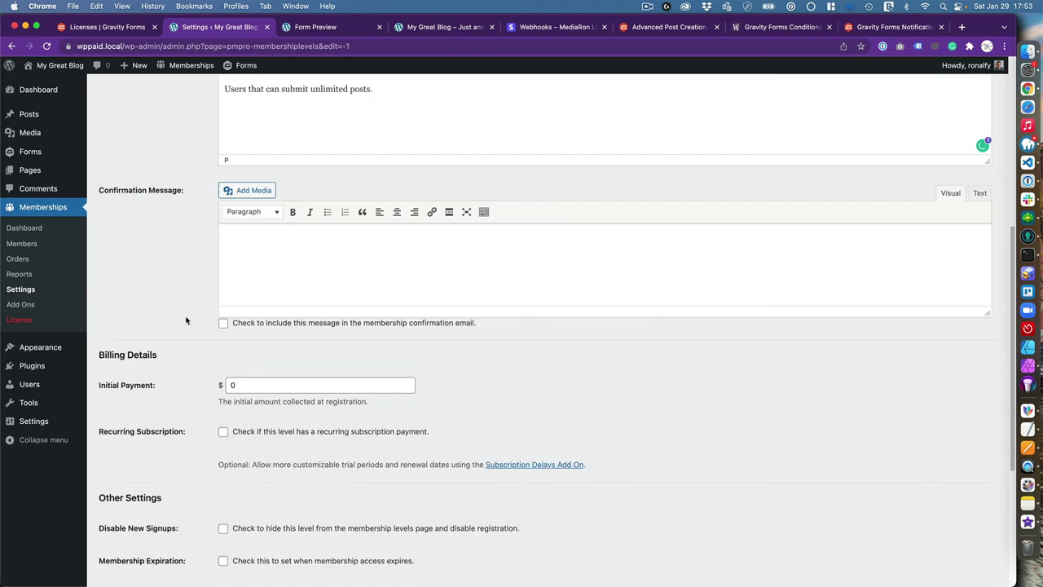
{"action": "scroll", "coordinate": [186, 321], "scroll_direction": "down", "scroll_amount": 1}
{"action": "double_click", "coordinate": [258, 372]}
{"action": "type", "text": "9.99"}
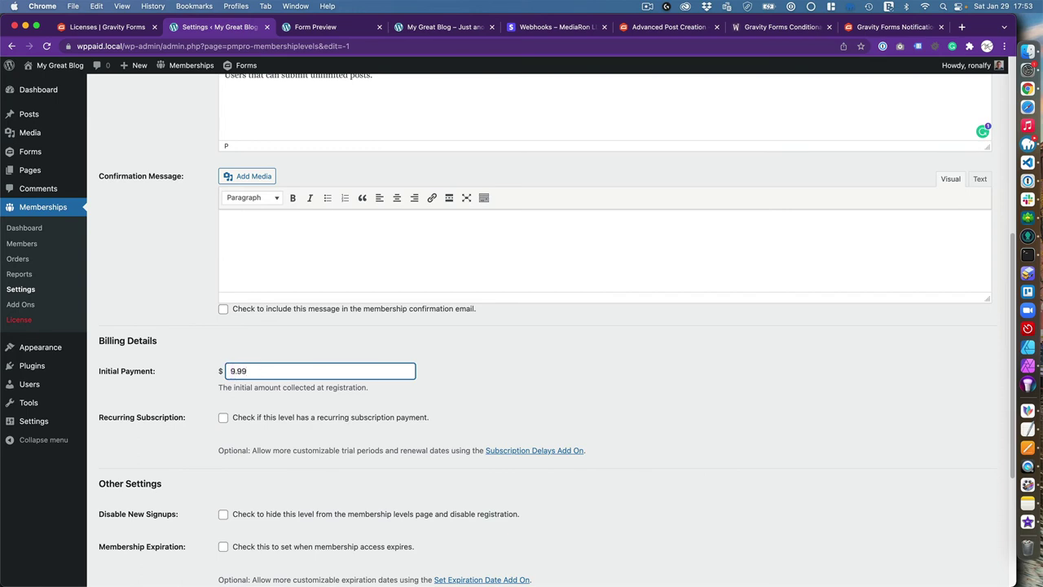
{"action": "scroll", "coordinate": [187, 399], "scroll_direction": "down", "scroll_amount": 1}
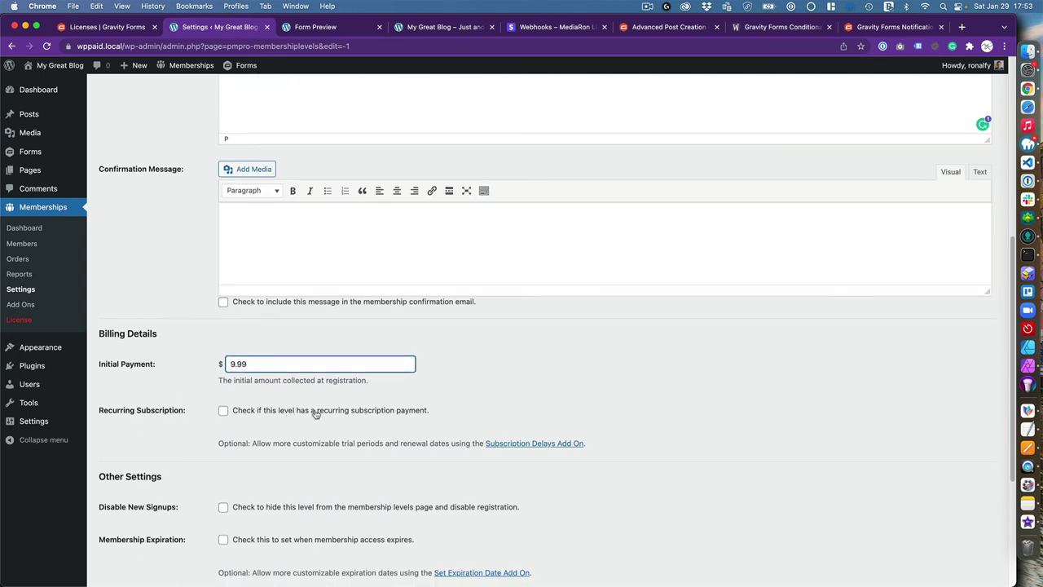
{"action": "left_click", "coordinate": [315, 411]}
{"action": "left_click", "coordinate": [272, 445]}
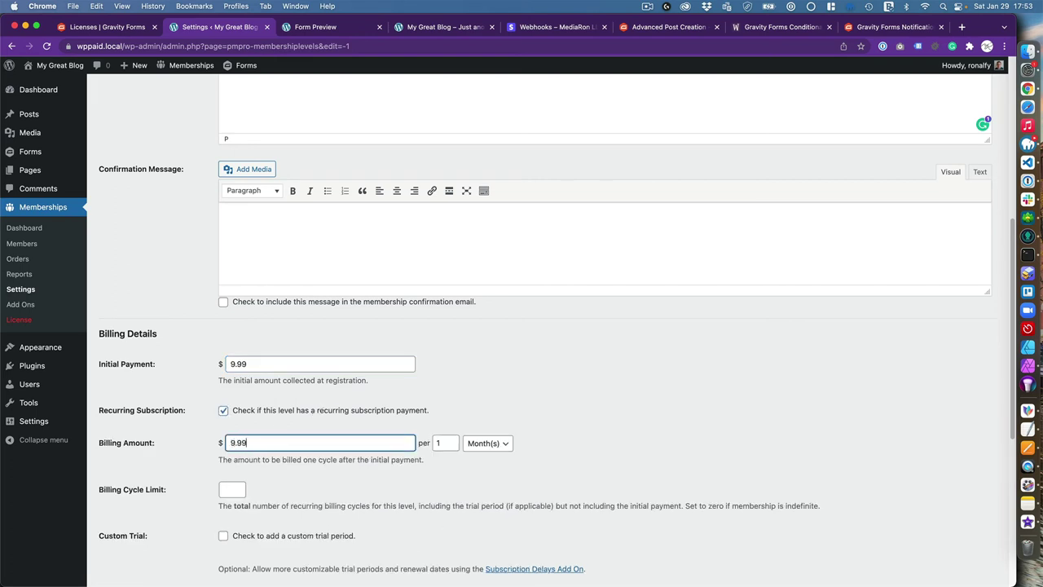
{"action": "type", "text": "9.99"}
{"action": "scroll", "coordinate": [318, 452], "scroll_direction": "down", "scroll_amount": 5}
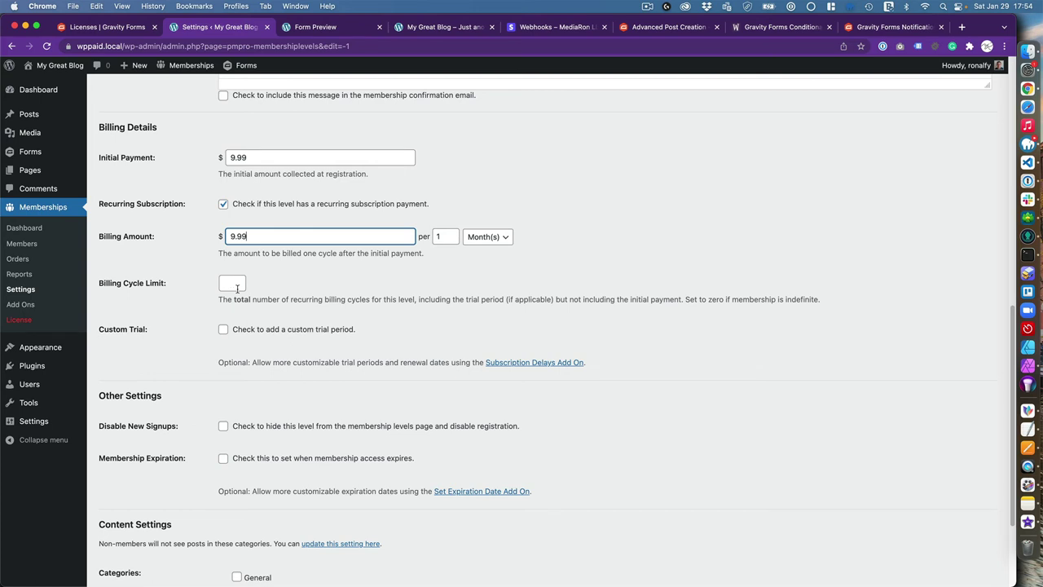
{"action": "scroll", "coordinate": [222, 361], "scroll_direction": "down", "scroll_amount": 1}
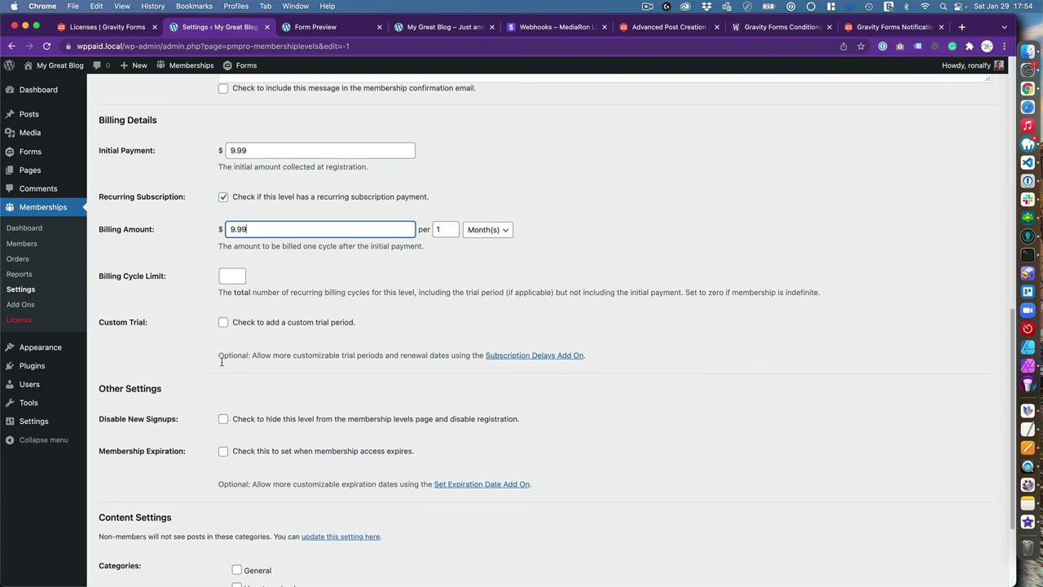
{"action": "scroll", "coordinate": [220, 364], "scroll_direction": "down", "scroll_amount": 3}
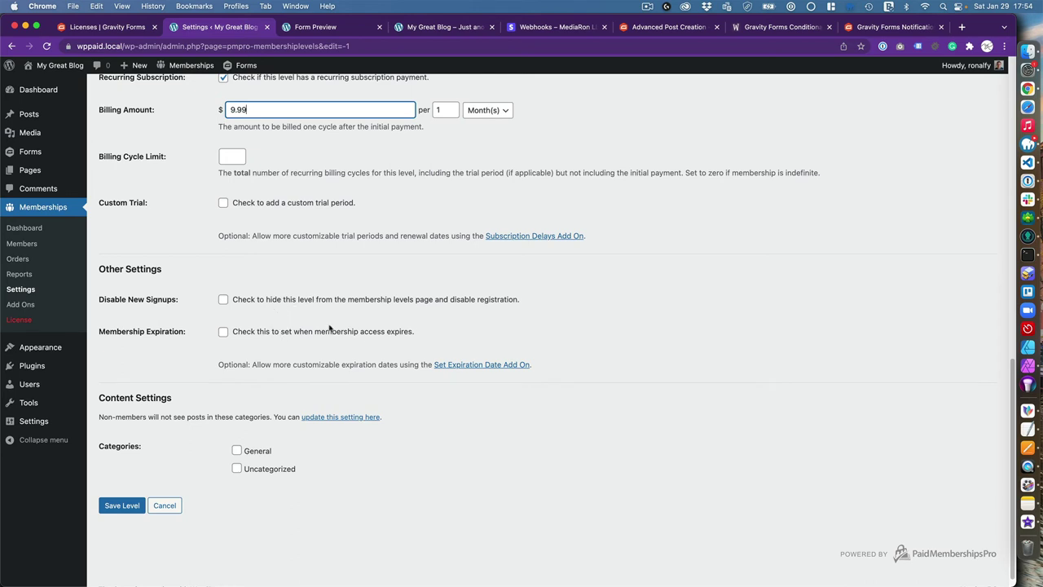
{"action": "scroll", "coordinate": [237, 426], "scroll_direction": "down", "scroll_amount": 1}
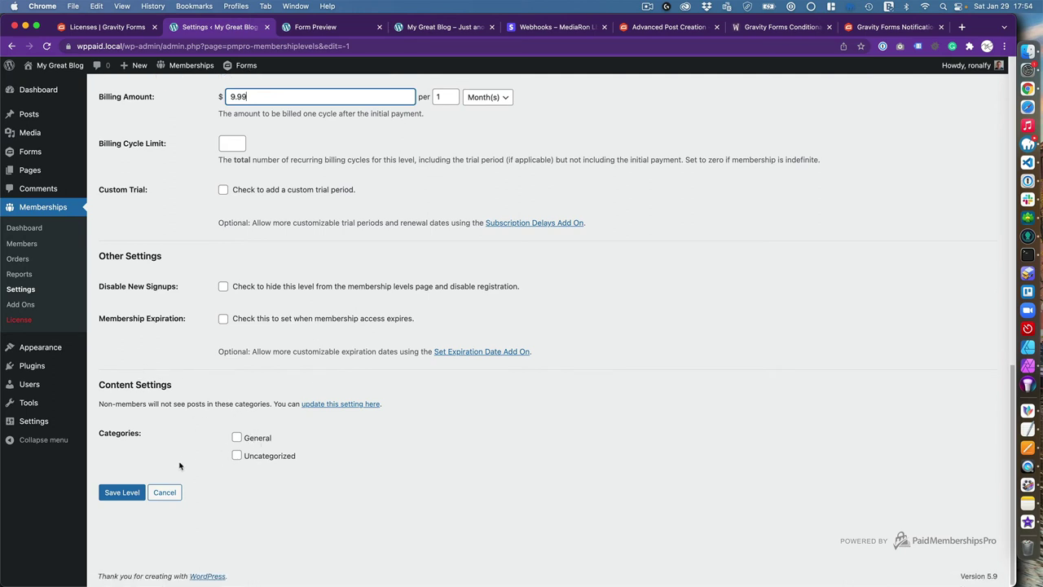
{"action": "left_click", "coordinate": [123, 493]}
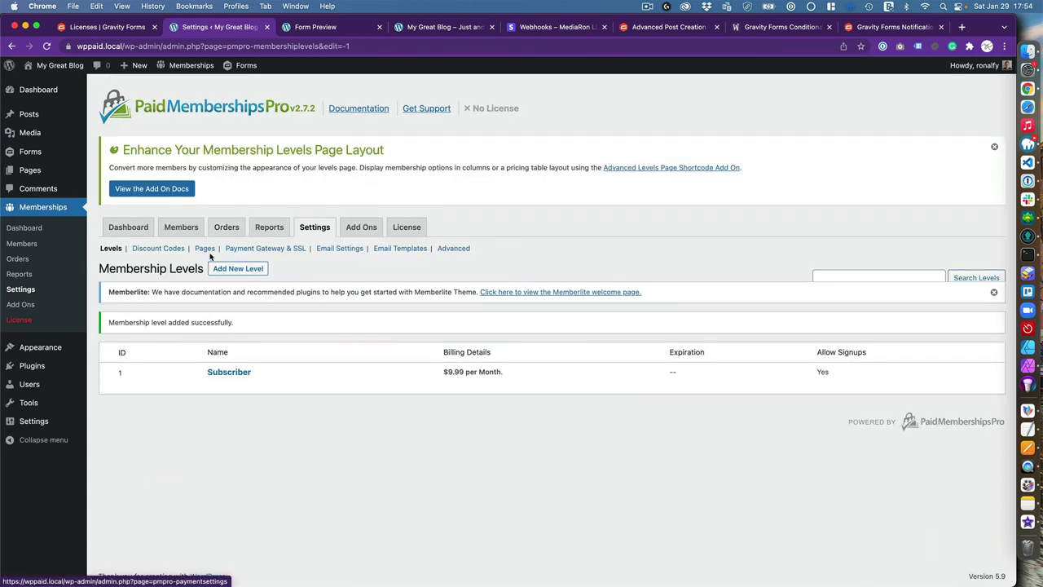
Auto-generate the membership pages, save the page settings, and list all site pages
{"action": "left_click", "coordinate": [206, 248]}
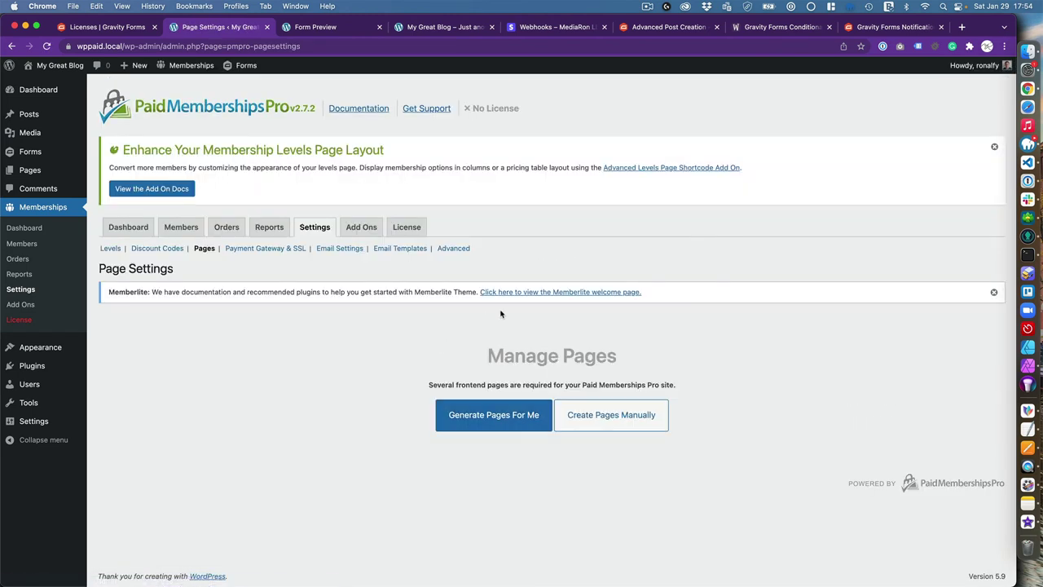
{"action": "left_click", "coordinate": [487, 415]}
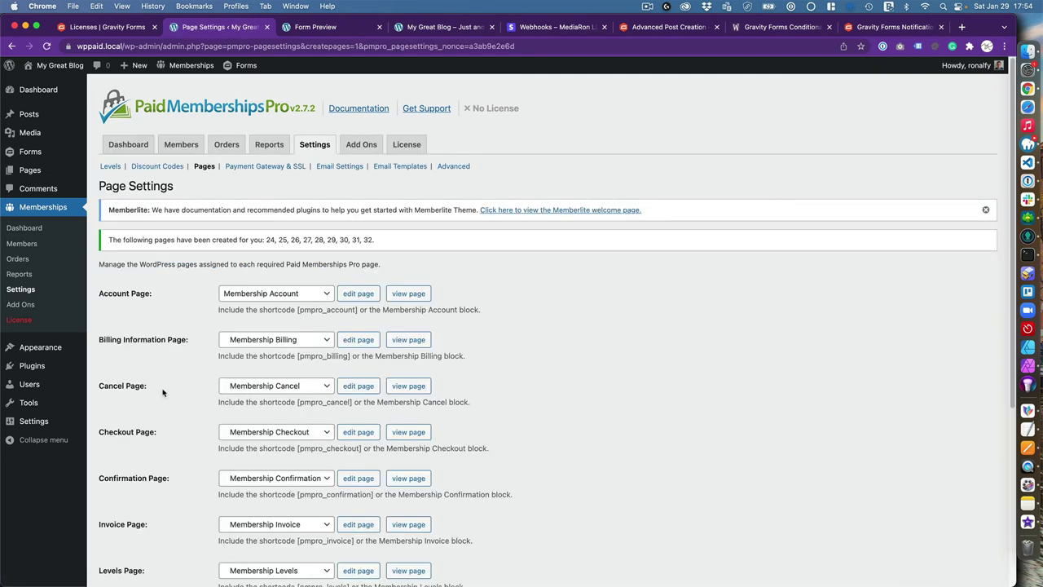
{"action": "scroll", "coordinate": [163, 392], "scroll_direction": "down", "scroll_amount": 5}
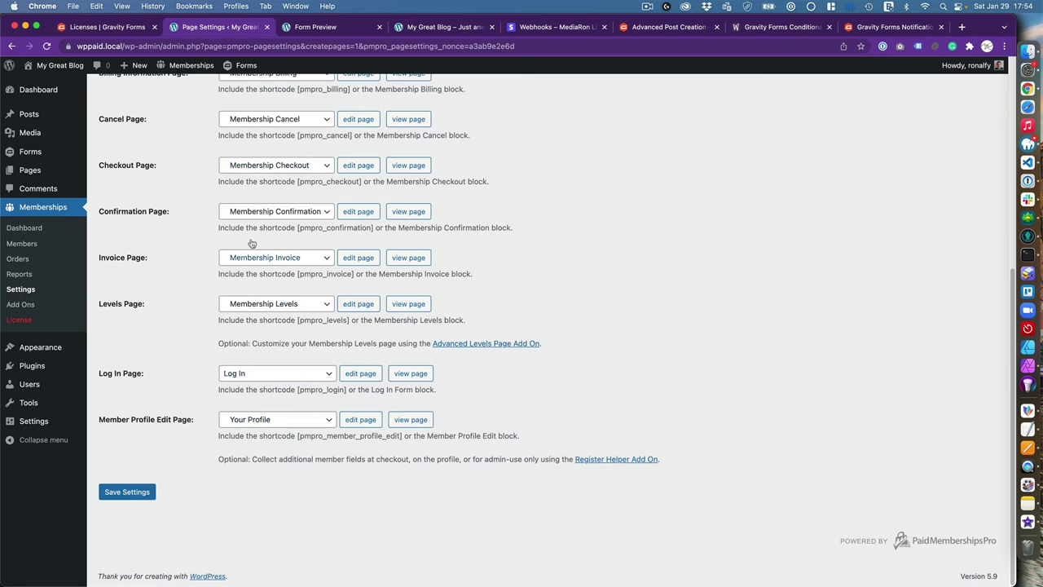
{"action": "left_click", "coordinate": [143, 499]}
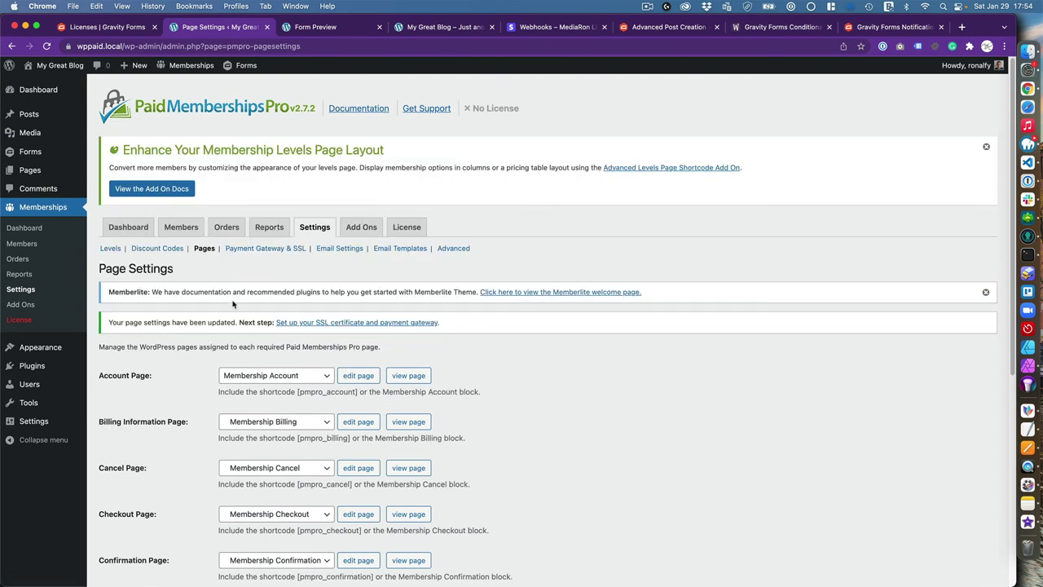
{"action": "left_click", "coordinate": [59, 171]}
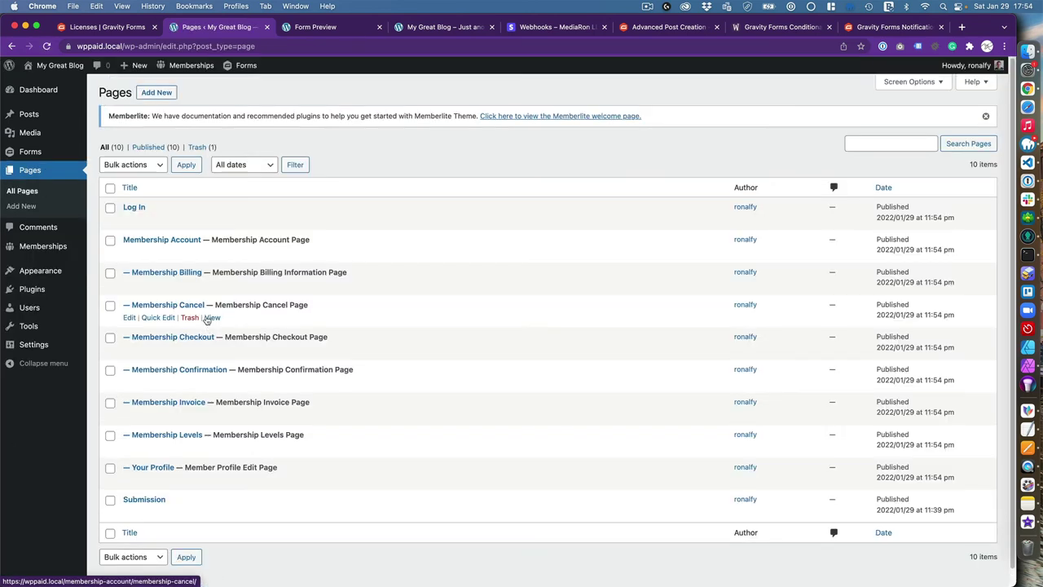
Open the Membership Levels page in an incognito window
{"action": "scroll", "coordinate": [206, 320], "scroll_direction": "down", "scroll_amount": 1}
{"action": "scroll", "coordinate": [207, 320], "scroll_direction": "down", "scroll_amount": 1}
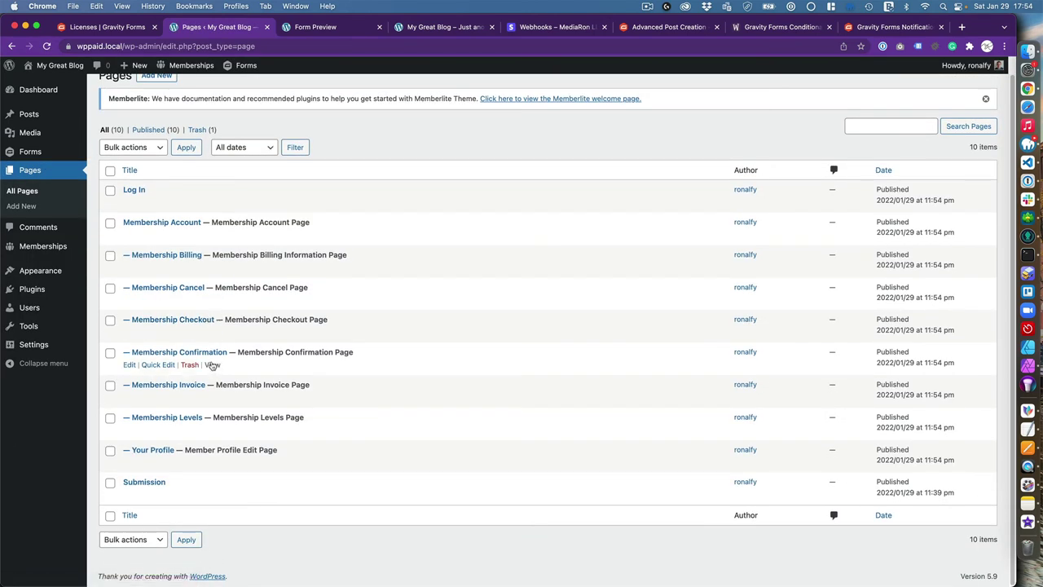
{"action": "mouse_move", "coordinate": [154, 430]}
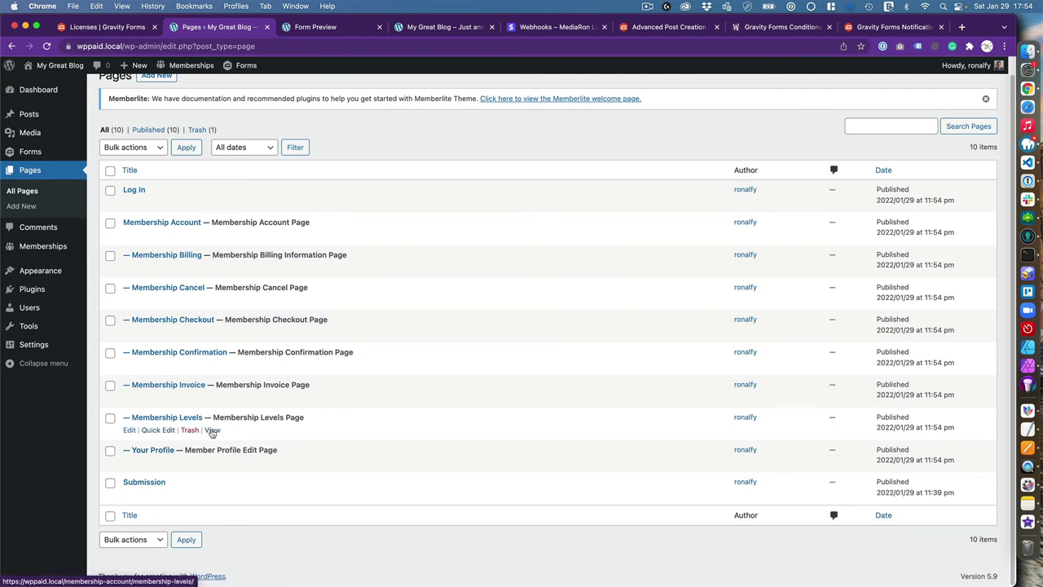
{"action": "right_click", "coordinate": [212, 432]}
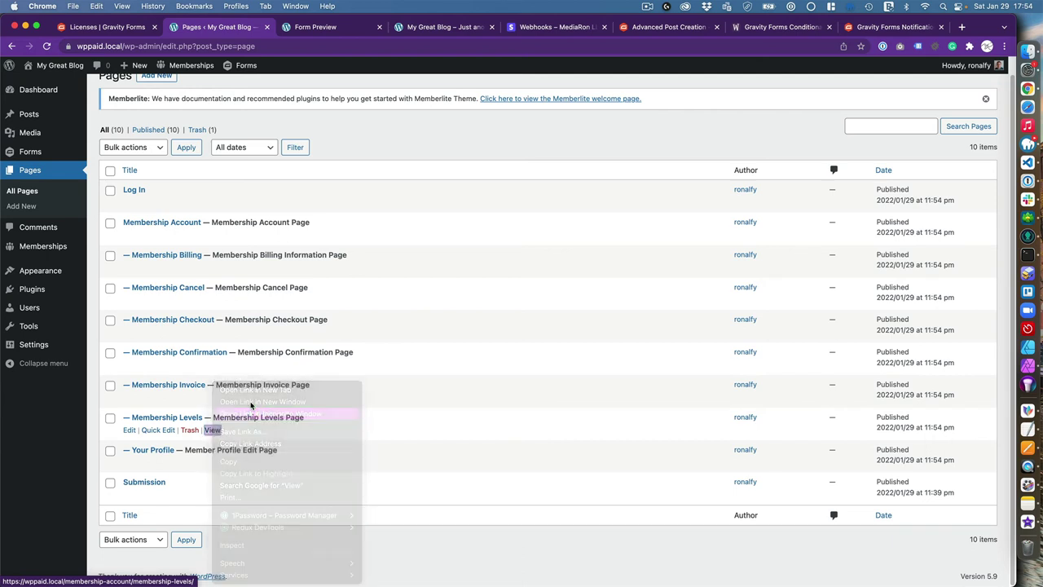
{"action": "left_click", "coordinate": [259, 411]}
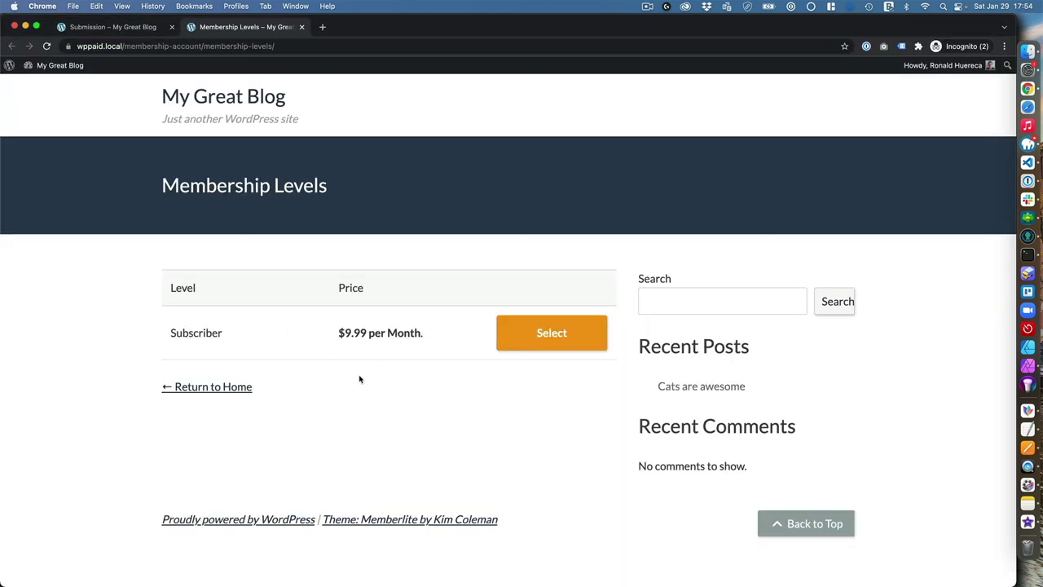
Back in the admin window, go to the Memberships dashboard's payment gateway settings
{"action": "left_click", "coordinate": [120, 30]}
{"action": "key", "text": "ctrl+Up"}
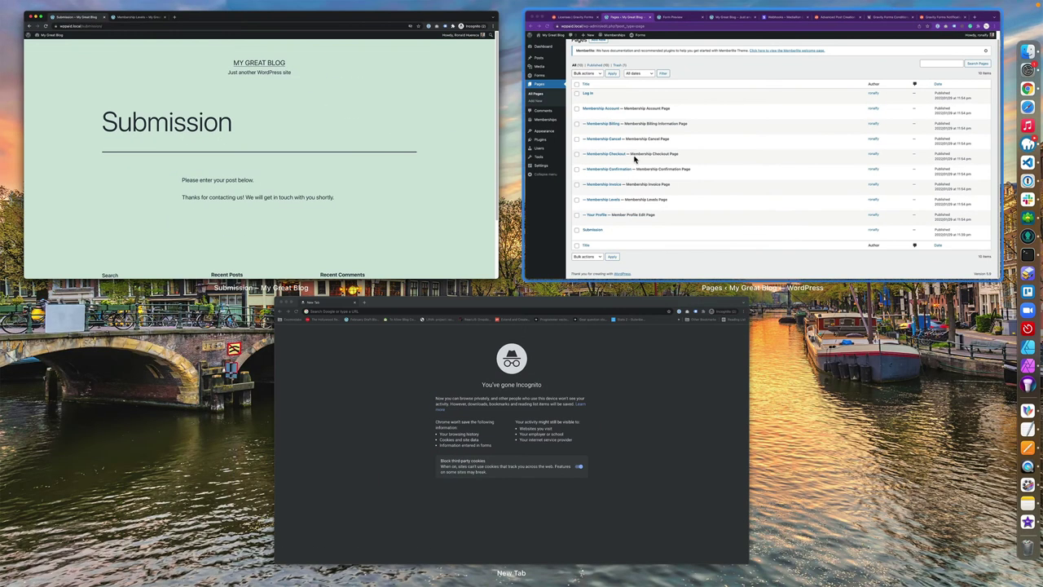
{"action": "left_click", "coordinate": [629, 159]}
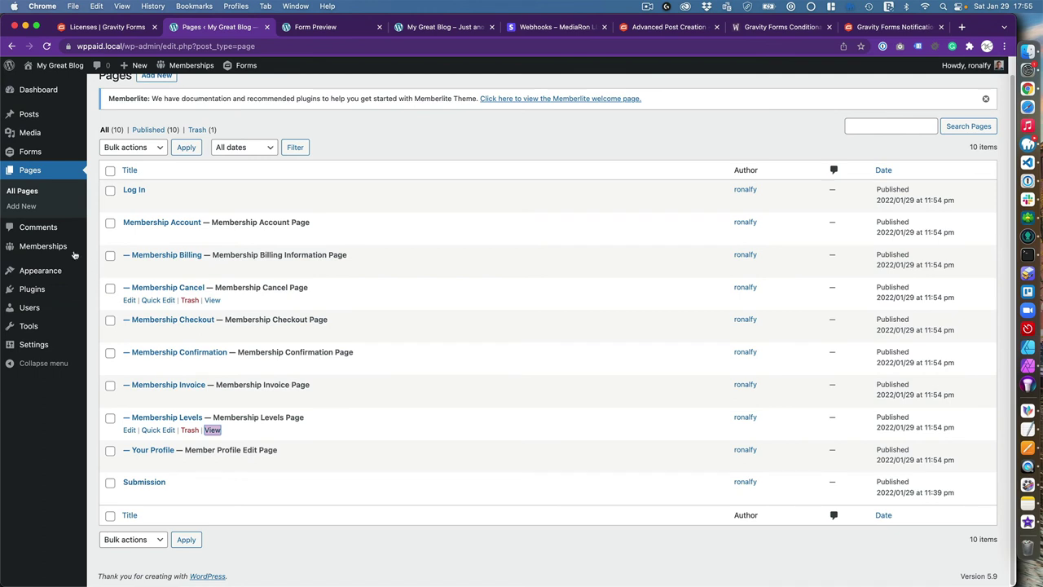
{"action": "mouse_move", "coordinate": [74, 253]}
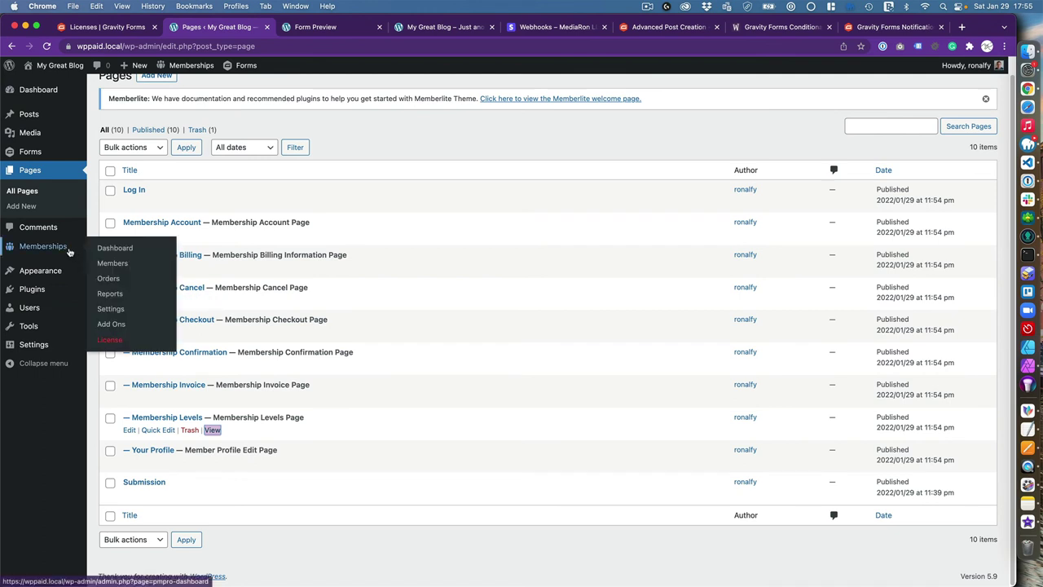
{"action": "left_click", "coordinate": [127, 252]}
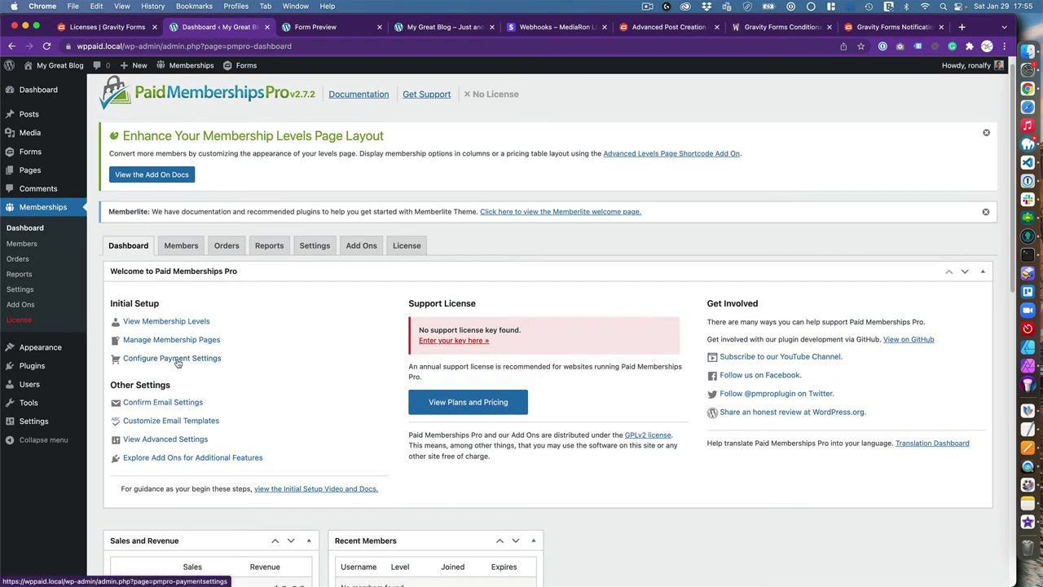
{"action": "left_click", "coordinate": [179, 361]}
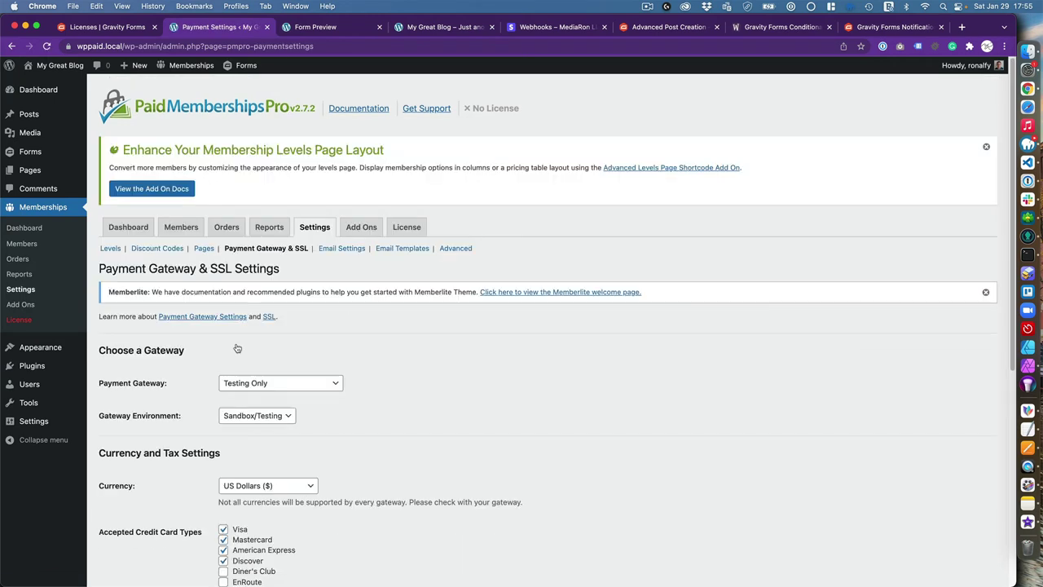
Set the payment gateway to Stripe with the Sandbox/Testing environment
{"action": "left_click", "coordinate": [270, 385]}
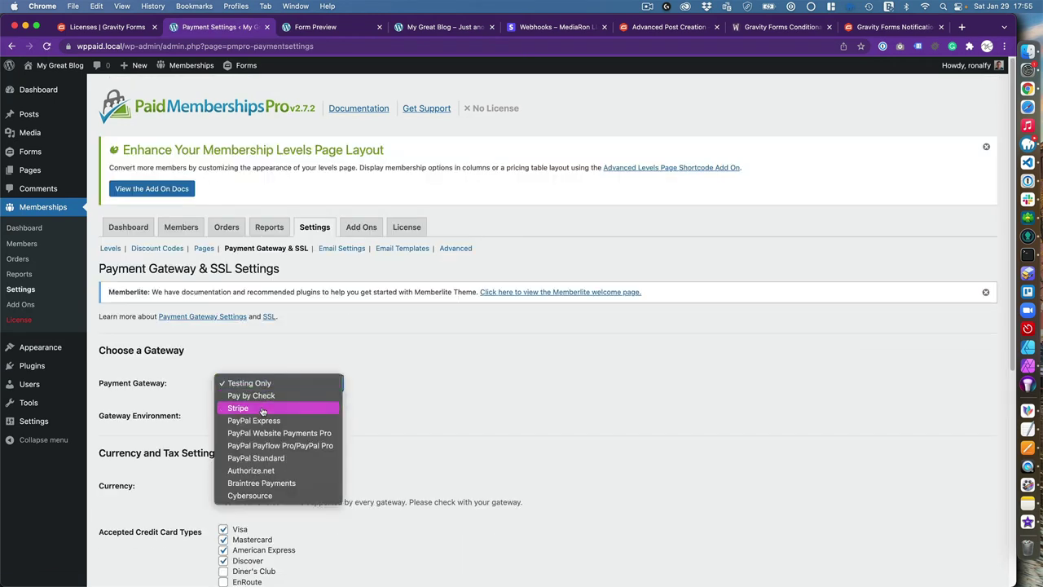
{"action": "left_click", "coordinate": [265, 407]}
{"action": "scroll", "coordinate": [346, 411], "scroll_direction": "down", "scroll_amount": 1}
{"action": "left_click", "coordinate": [253, 367]}
{"action": "left_click", "coordinate": [410, 384]}
{"action": "scroll", "coordinate": [410, 384], "scroll_direction": "down", "scroll_amount": 1}
{"action": "scroll", "coordinate": [410, 384], "scroll_direction": "down", "scroll_amount": 1}
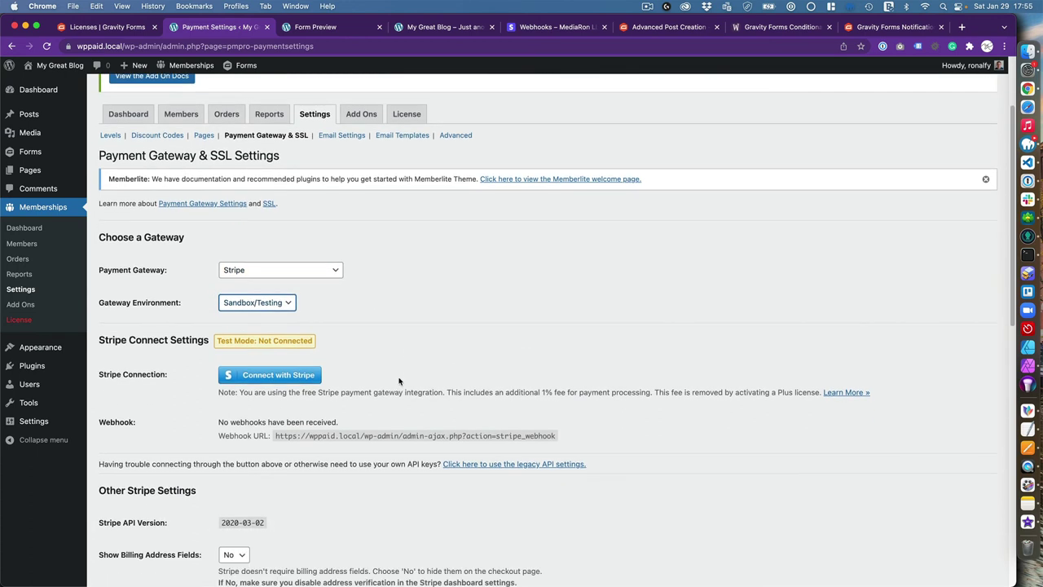
Connect the Stripe account in test mode and select the webhook URL for copying
{"action": "left_click", "coordinate": [261, 378]}
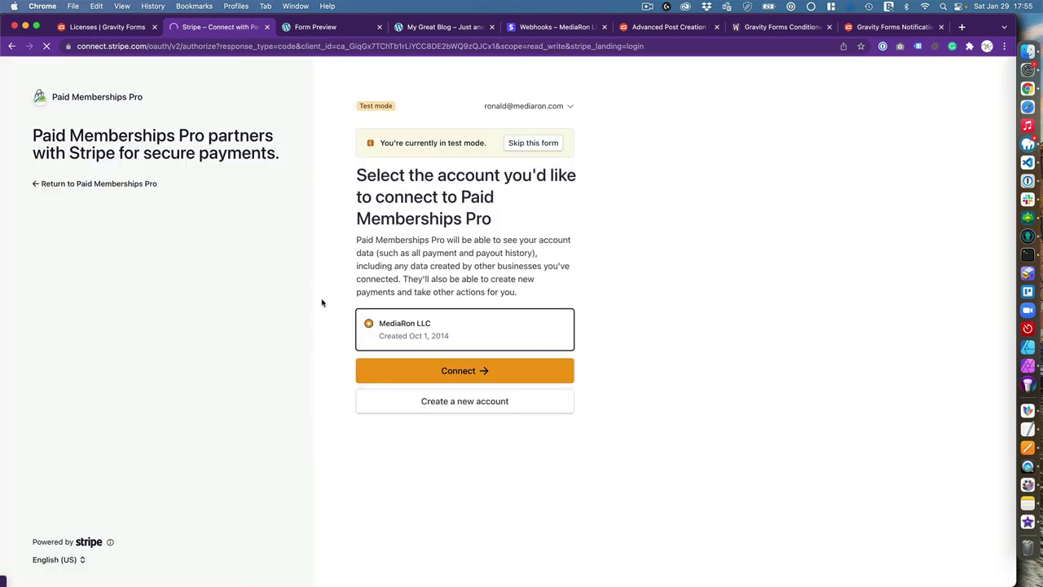
{"action": "left_click", "coordinate": [460, 369]}
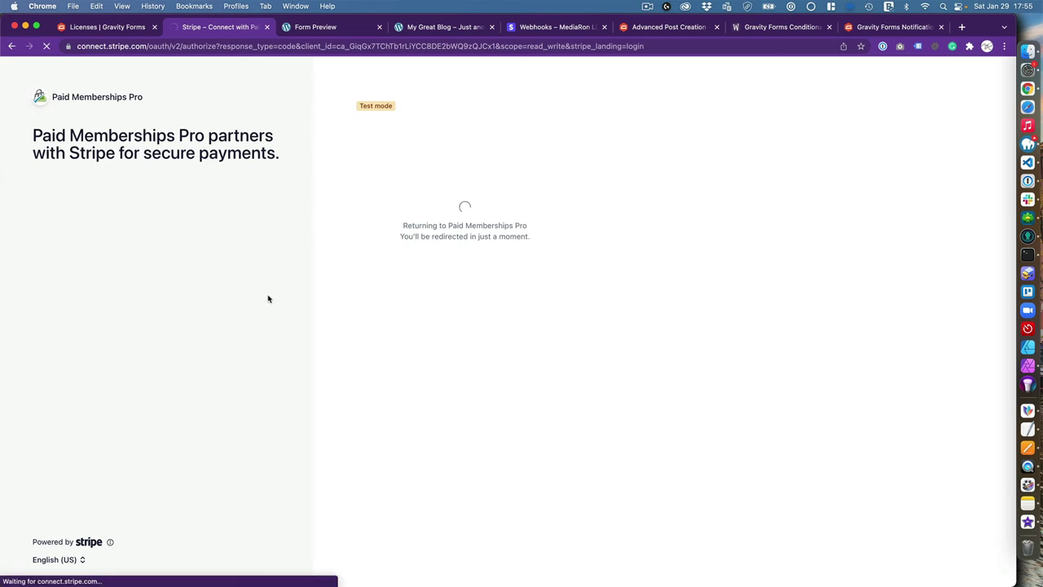
{"action": "scroll", "coordinate": [285, 415], "scroll_direction": "down", "scroll_amount": 5}
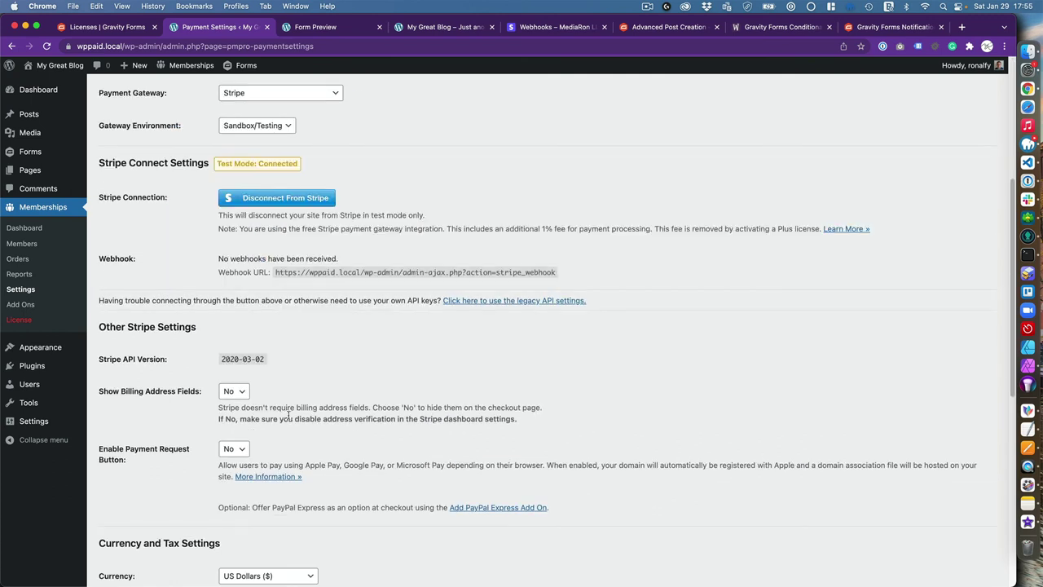
{"action": "left_click_drag", "start_coordinate": [277, 272], "coordinate": [575, 280]}
{"action": "key", "text": "cmd+c"}
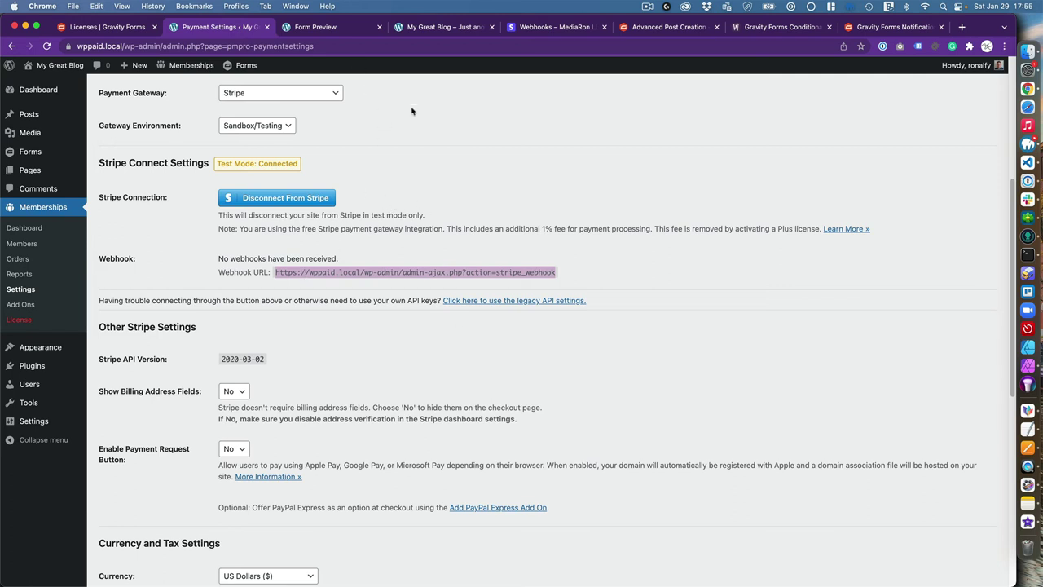
{"action": "left_click", "coordinate": [554, 27]}
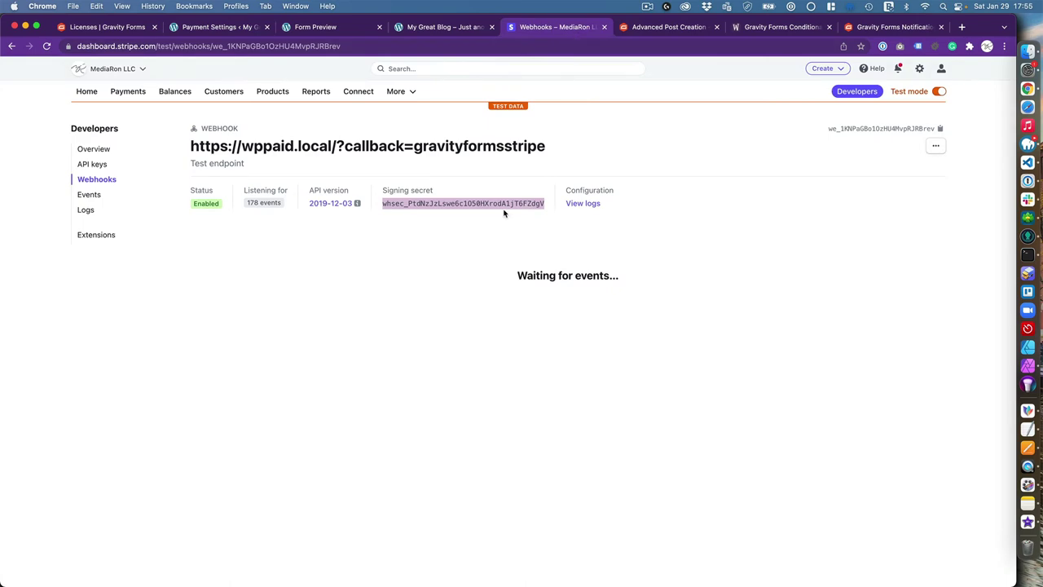
Add a Stripe webhook endpoint with the pasted URL, a 'Paid Memb…' description, and all events
{"action": "left_click", "coordinate": [105, 179]}
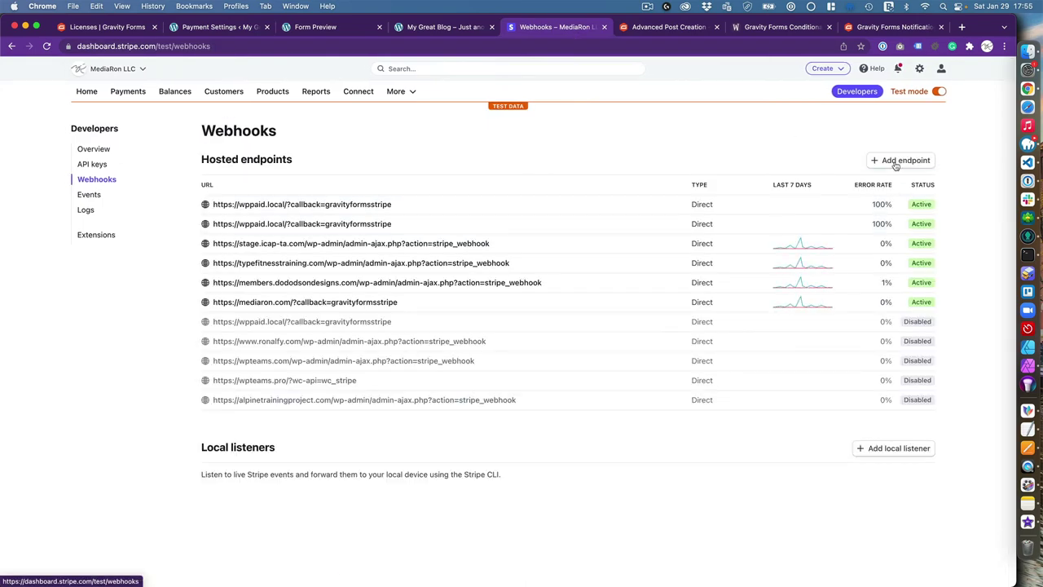
{"action": "left_click", "coordinate": [899, 161]}
{"action": "left_click", "coordinate": [173, 216]}
{"action": "key", "text": "cmd+v"}
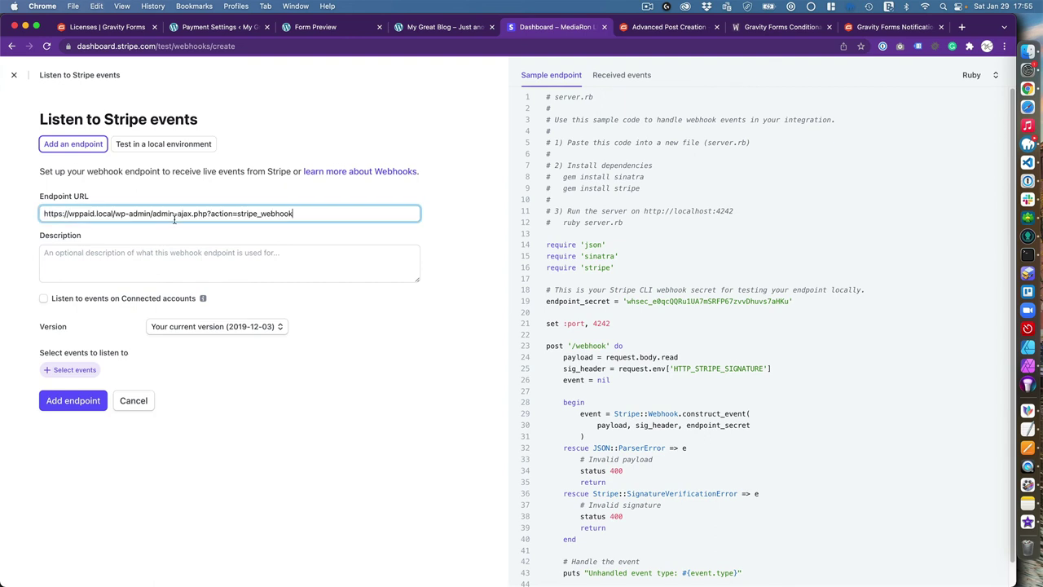
{"action": "left_click", "coordinate": [192, 252]}
{"action": "type", "text": "Paid Memberships Pro webhook"}
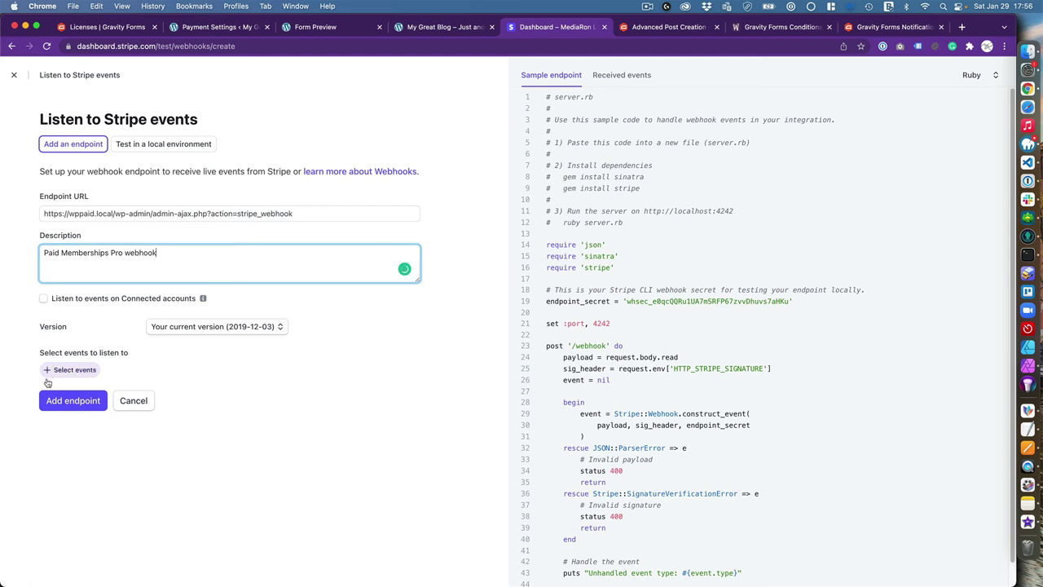
{"action": "left_click", "coordinate": [71, 398]}
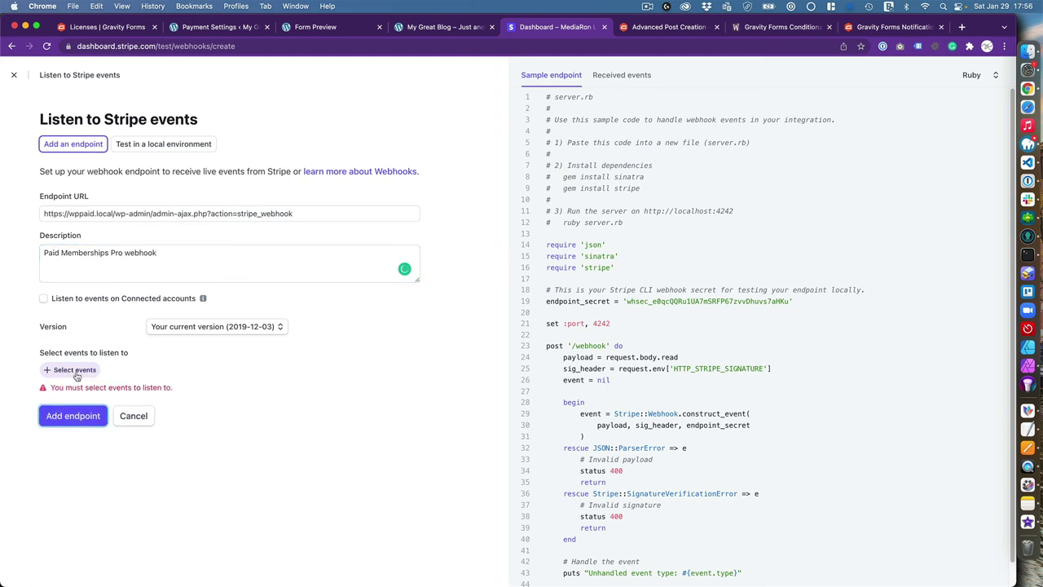
{"action": "left_click", "coordinate": [75, 371]}
{"action": "left_click", "coordinate": [45, 177]}
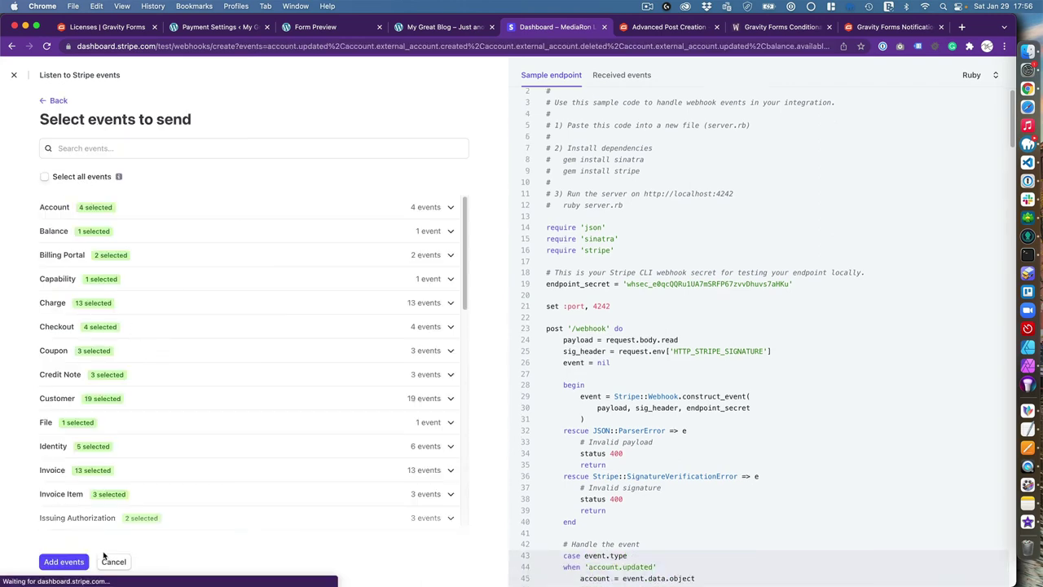
{"action": "scroll", "coordinate": [245, 408], "scroll_direction": "down", "scroll_amount": 15}
{"action": "left_click", "coordinate": [64, 562]}
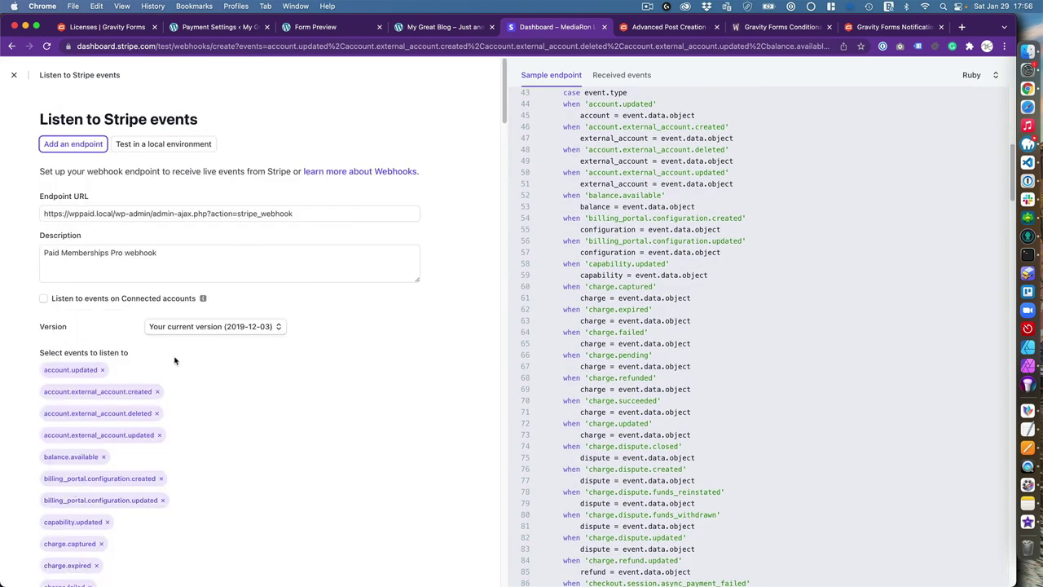
{"action": "scroll", "coordinate": [105, 480], "scroll_direction": "down", "scroll_amount": 20}
{"action": "left_click", "coordinate": [81, 563]}
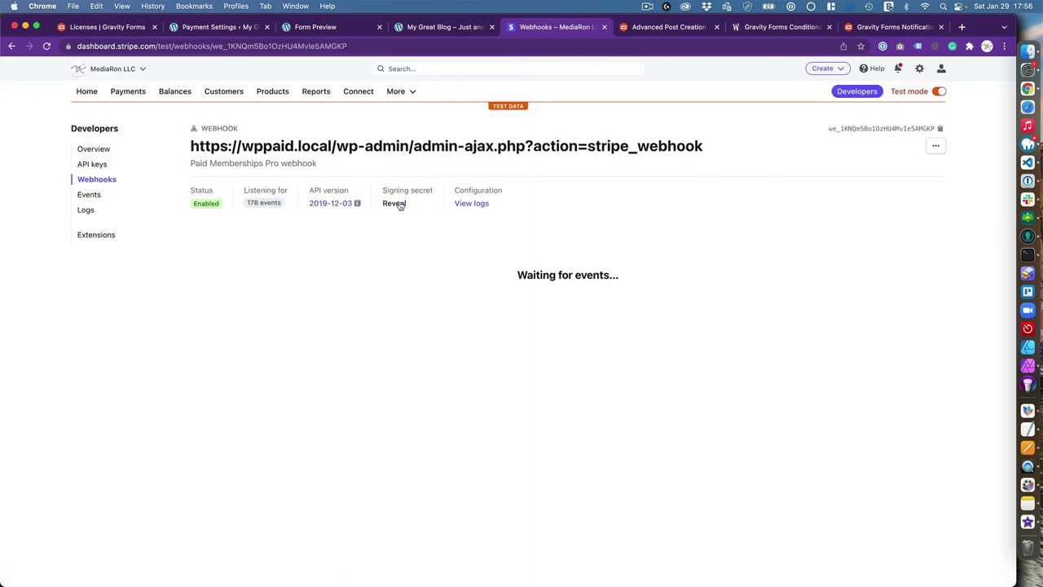
Reveal and select the endpoint's signing secret, then return to WordPress payment settings
{"action": "left_click", "coordinate": [398, 203]}
{"action": "double_click", "coordinate": [422, 203]}
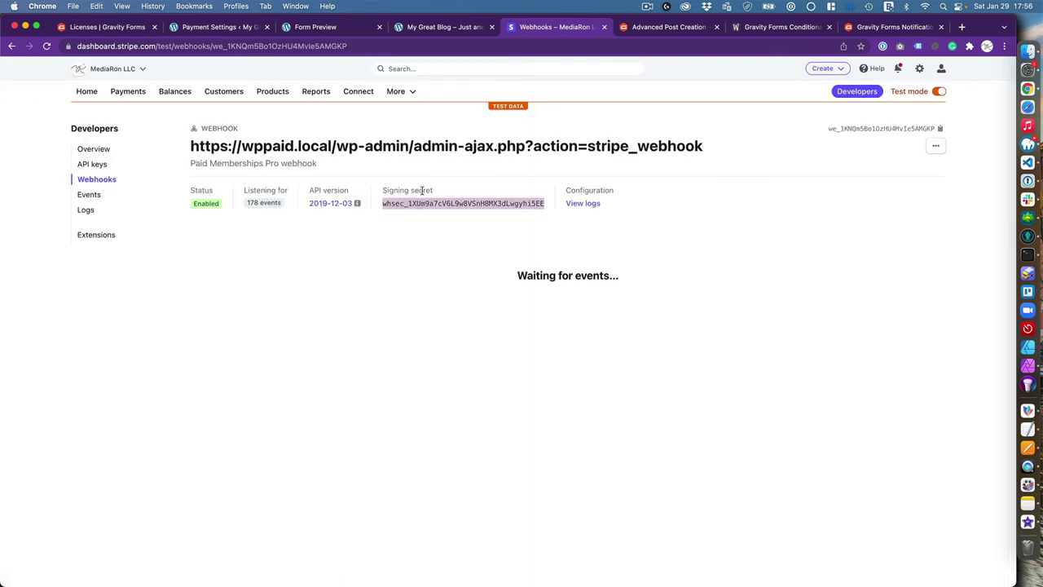
{"action": "left_click", "coordinate": [224, 31]}
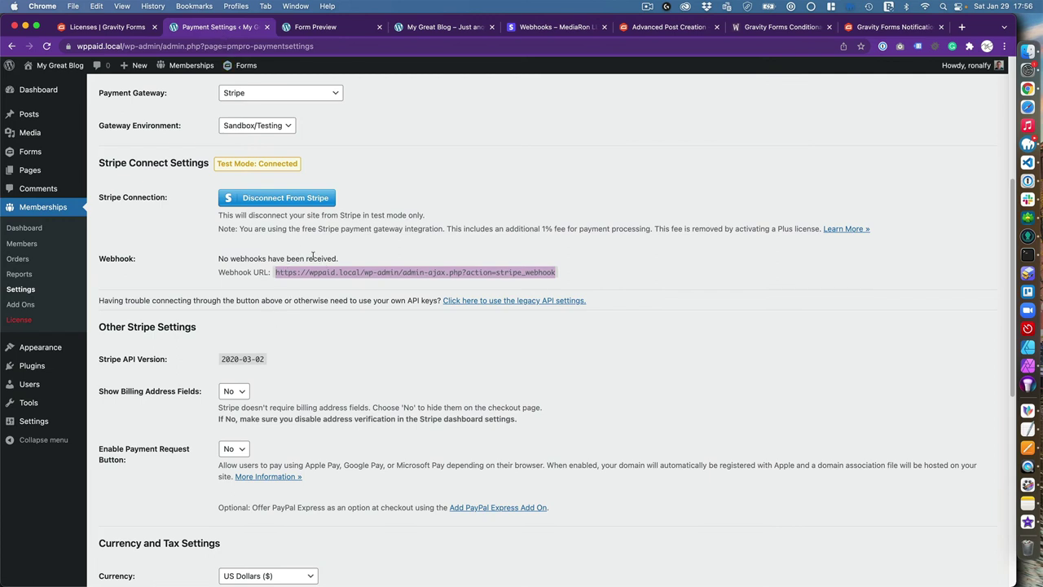
Reload settings, uncheck American Express and Discover, and save the payment settings
{"action": "left_click", "coordinate": [46, 46]}
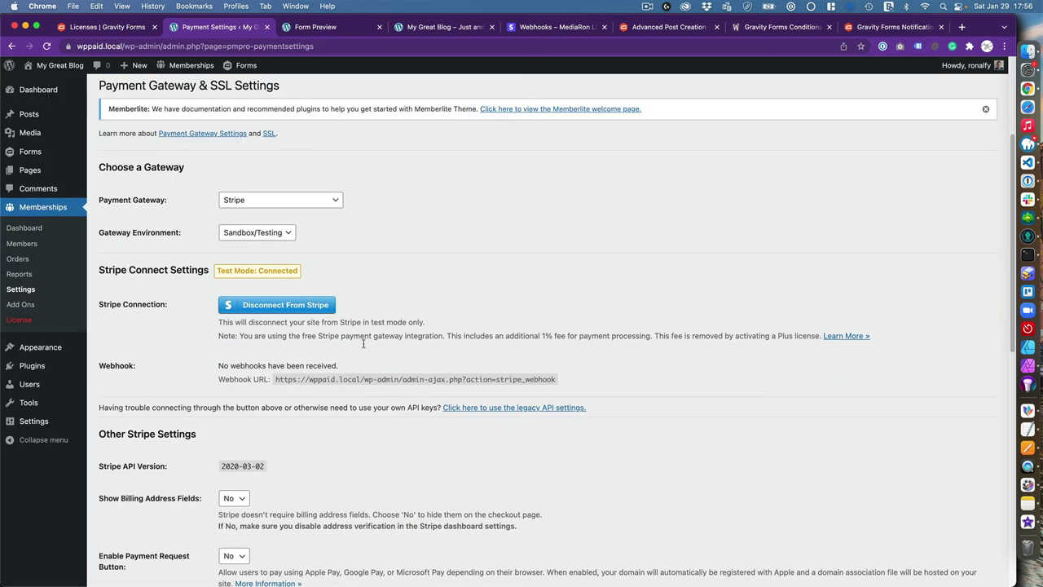
{"action": "scroll", "coordinate": [320, 393], "scroll_direction": "down", "scroll_amount": 2}
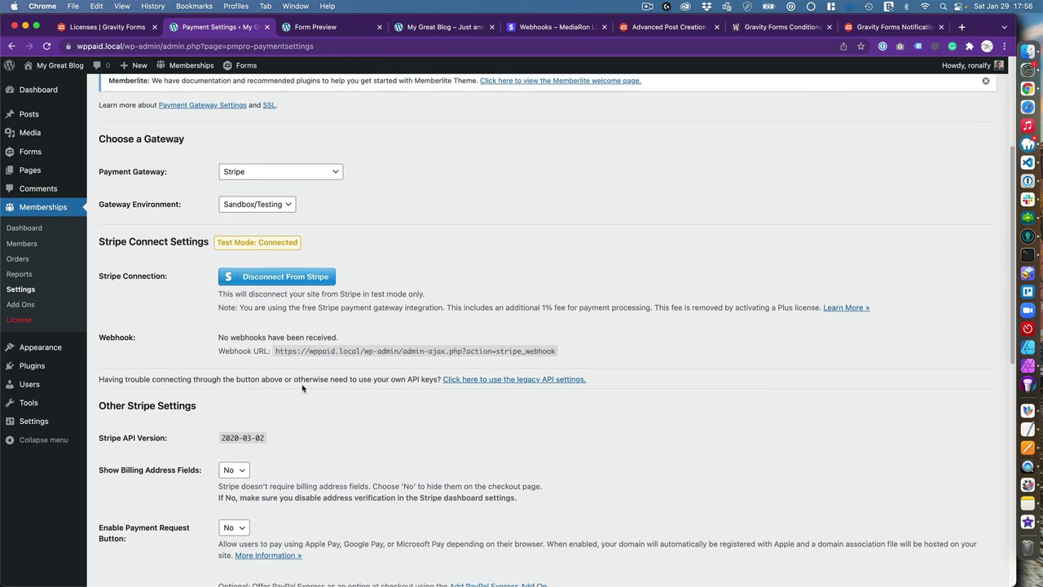
{"action": "scroll", "coordinate": [272, 446], "scroll_direction": "down", "scroll_amount": 8}
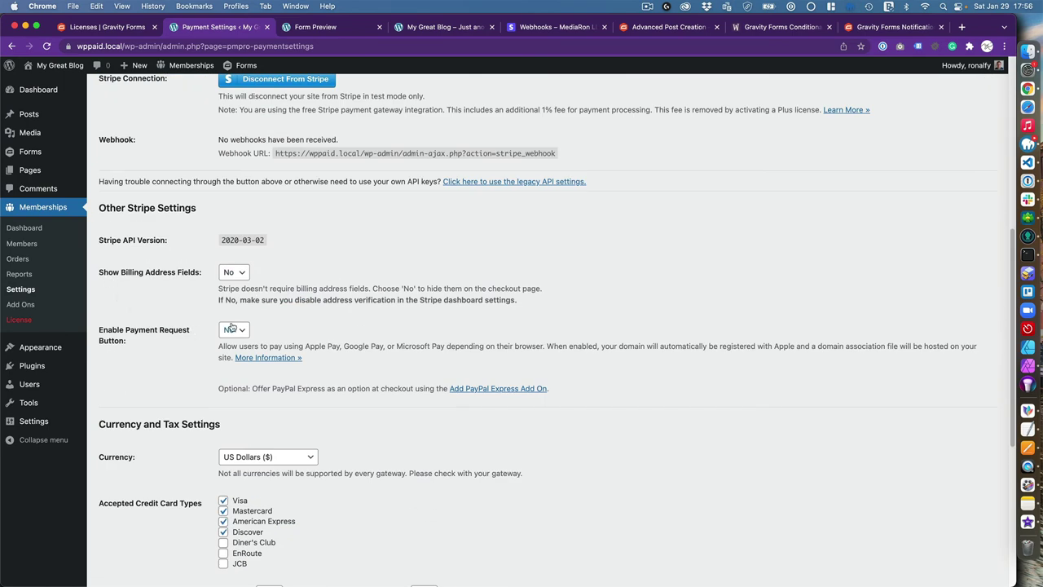
{"action": "scroll", "coordinate": [117, 379], "scroll_direction": "down", "scroll_amount": 10}
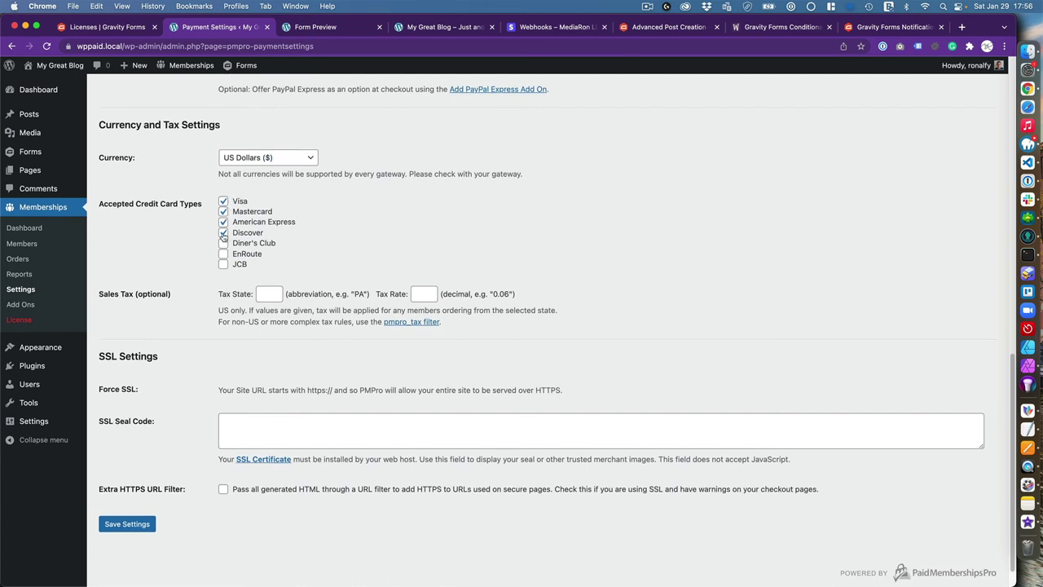
{"action": "left_click", "coordinate": [223, 223]}
{"action": "left_click", "coordinate": [223, 233]}
{"action": "scroll", "coordinate": [161, 322], "scroll_direction": "down", "scroll_amount": 2}
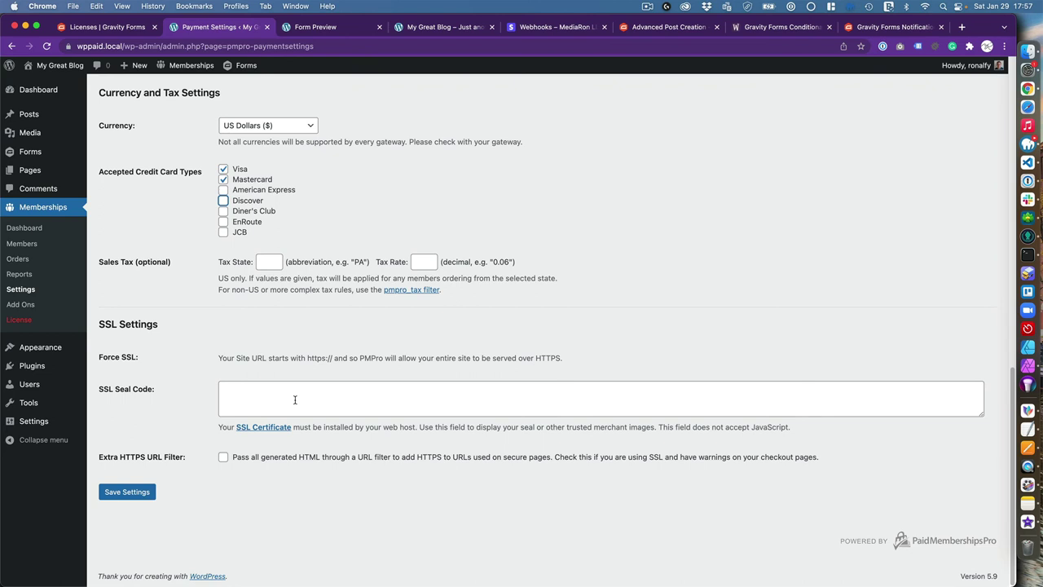
{"action": "left_click", "coordinate": [127, 492]}
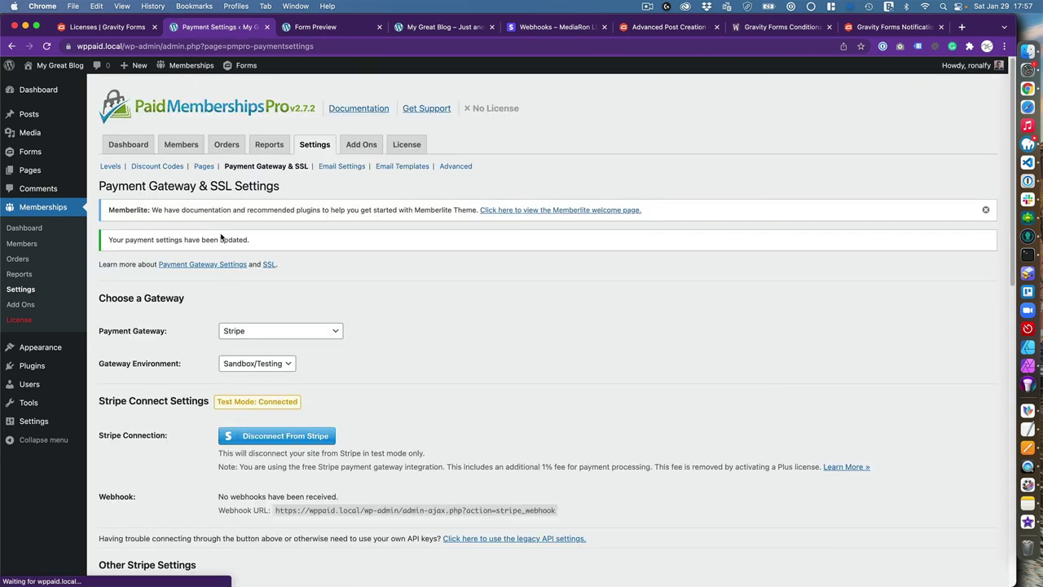
{"action": "scroll", "coordinate": [126, 354], "scroll_direction": "down", "scroll_amount": 3}
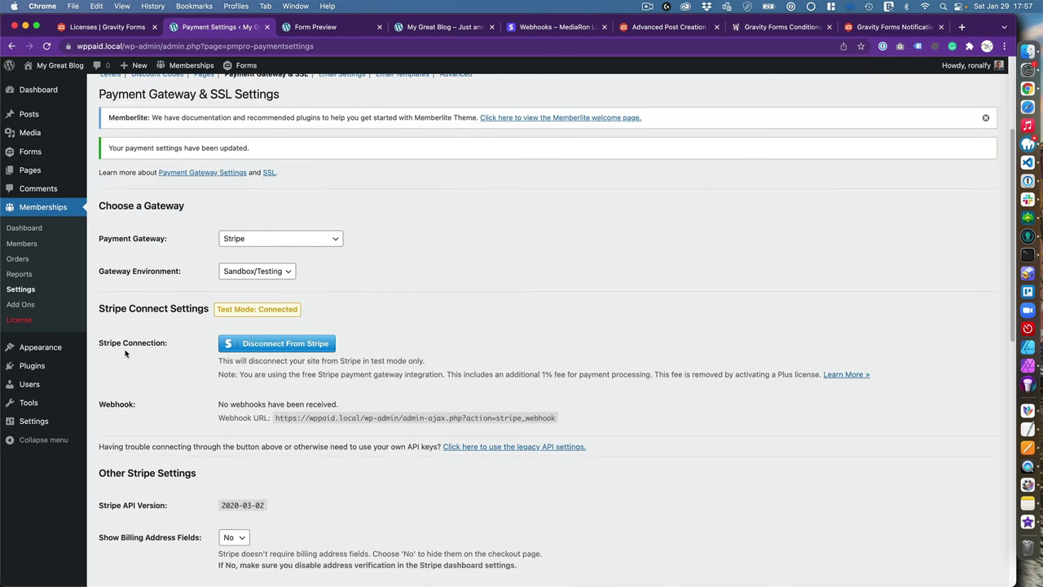
{"action": "scroll", "coordinate": [140, 348], "scroll_direction": "up", "scroll_amount": 1}
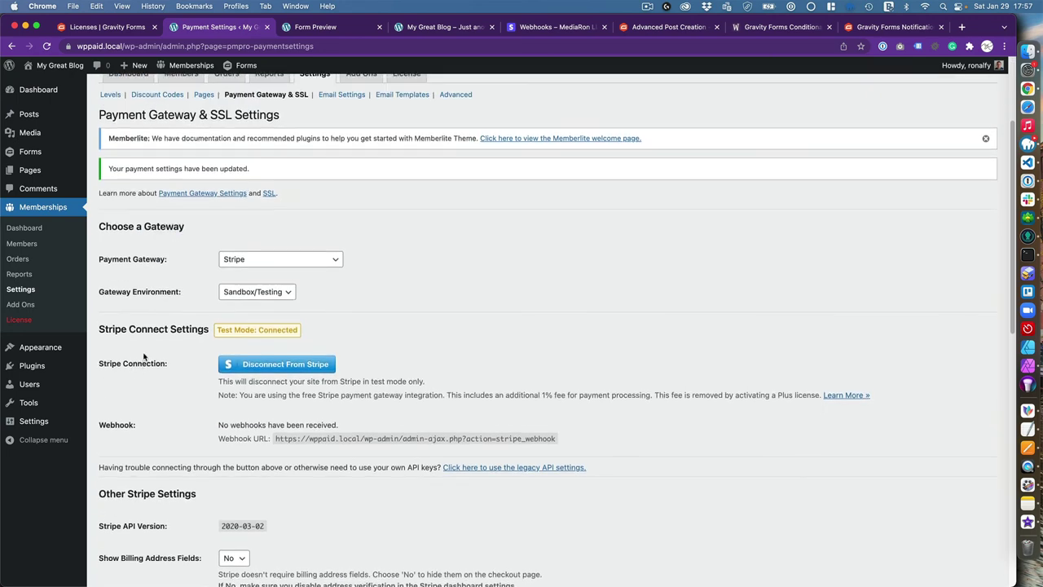
{"action": "scroll", "coordinate": [182, 298], "scroll_direction": "up", "scroll_amount": 1}
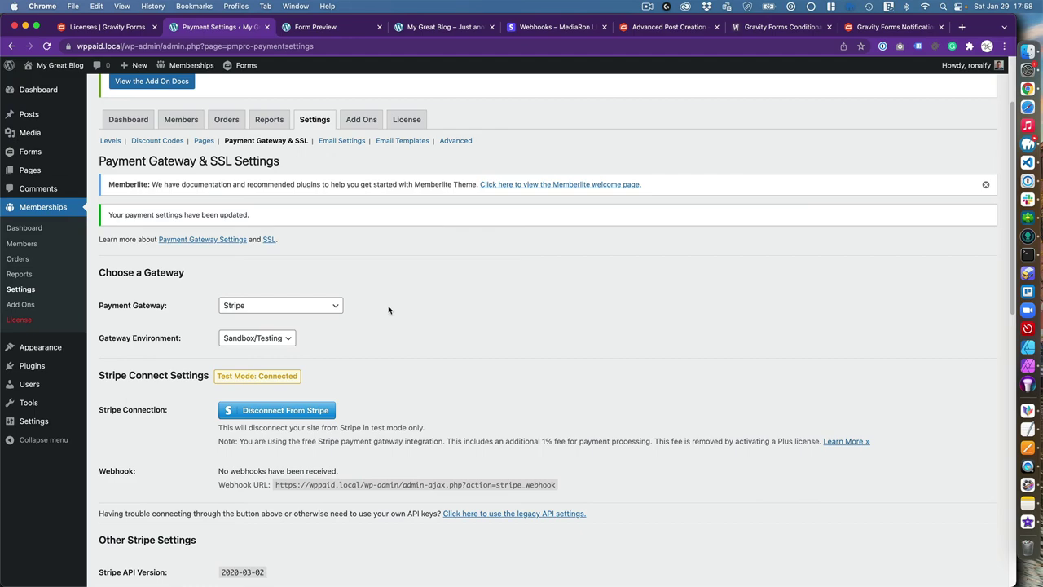
{"action": "key", "text": "ctrl+Up"}
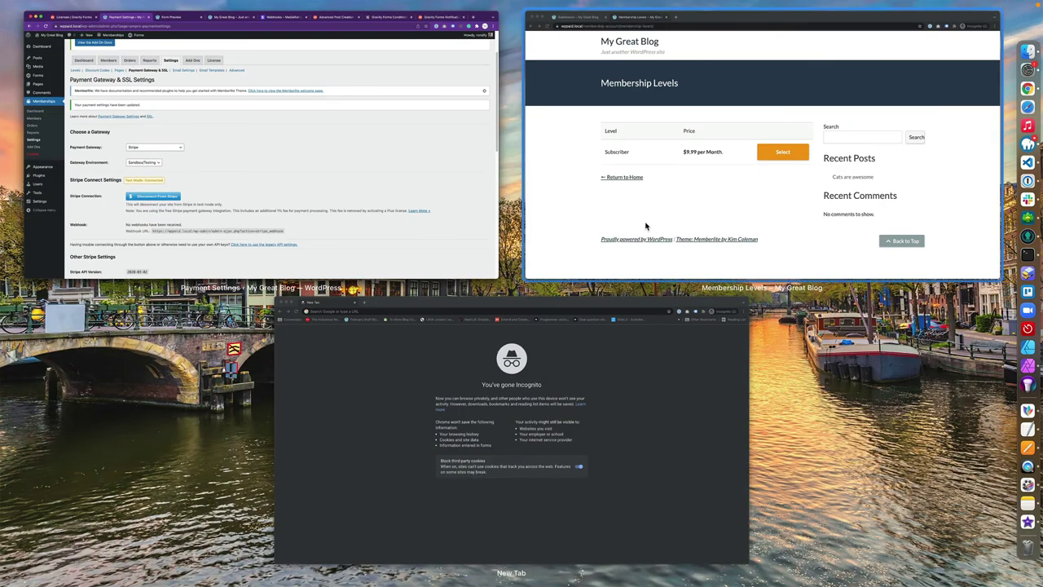
In the incognito window, select the Subscriber membership level for checkout
{"action": "left_click", "coordinate": [652, 224]}
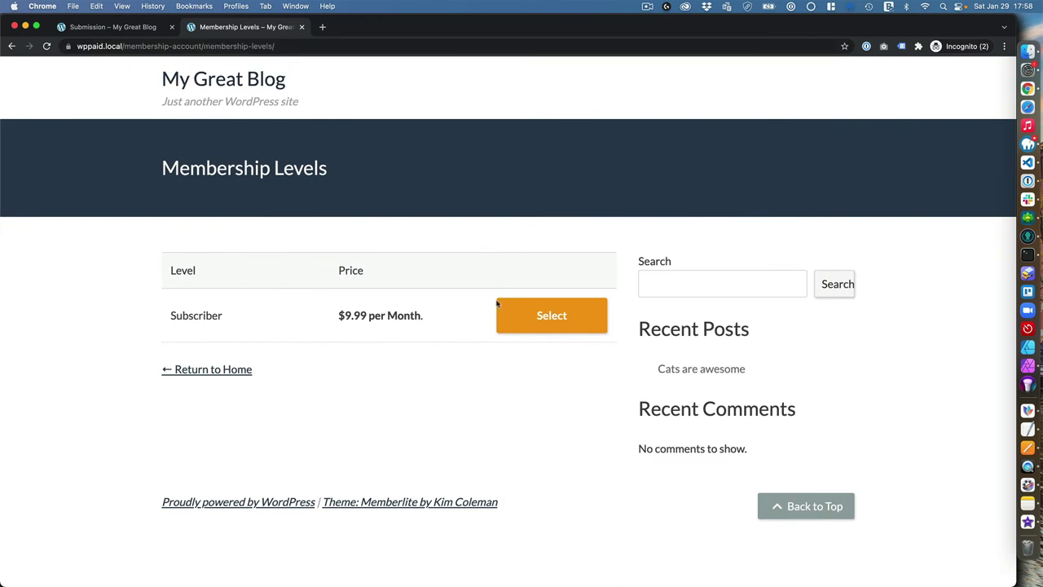
{"action": "left_click", "coordinate": [534, 322]}
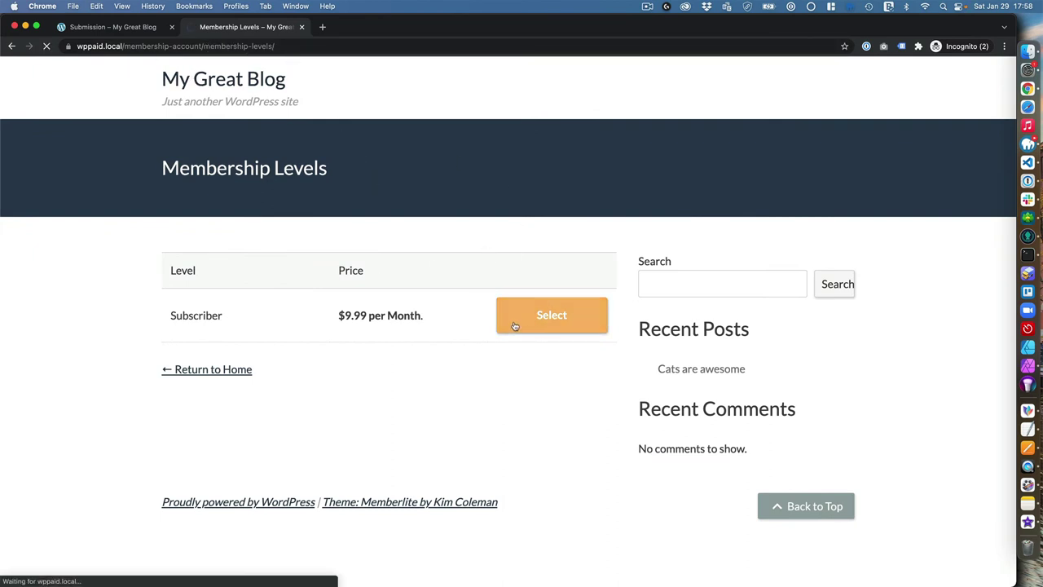
{"action": "scroll", "coordinate": [221, 408], "scroll_direction": "down", "scroll_amount": 3}
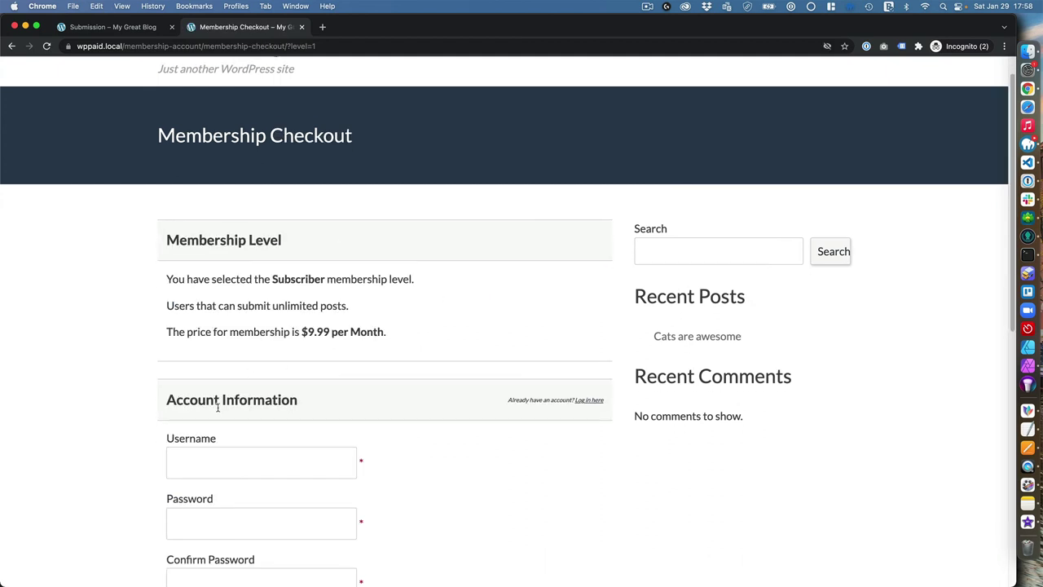
{"action": "scroll", "coordinate": [244, 395], "scroll_direction": "down", "scroll_amount": 2}
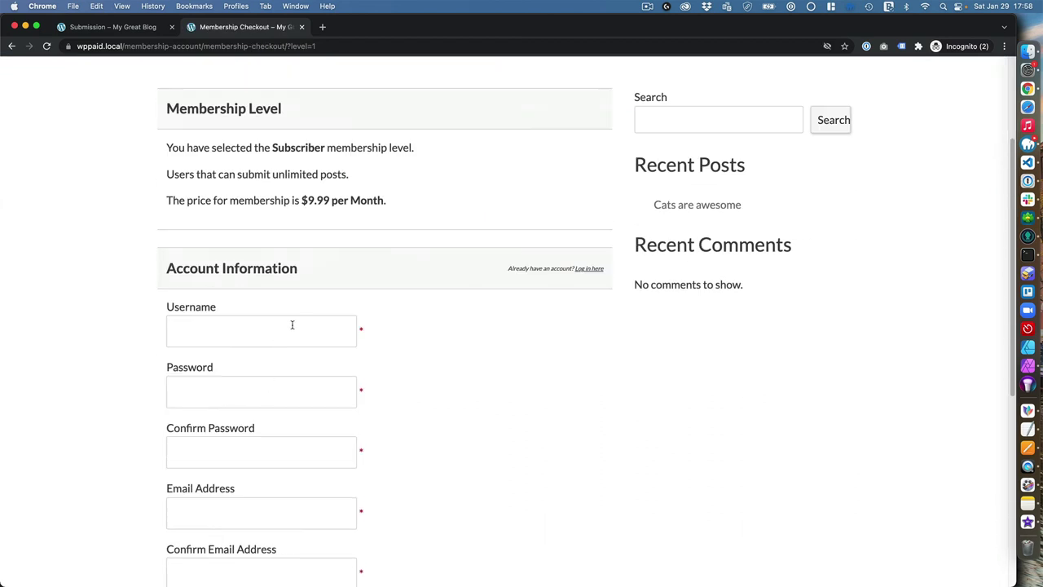
{"action": "scroll", "coordinate": [259, 416], "scroll_direction": "down", "scroll_amount": 2}
Fill in the new account's username, password, e-mail and confirmation e-mail
{"action": "left_click", "coordinate": [241, 262]}
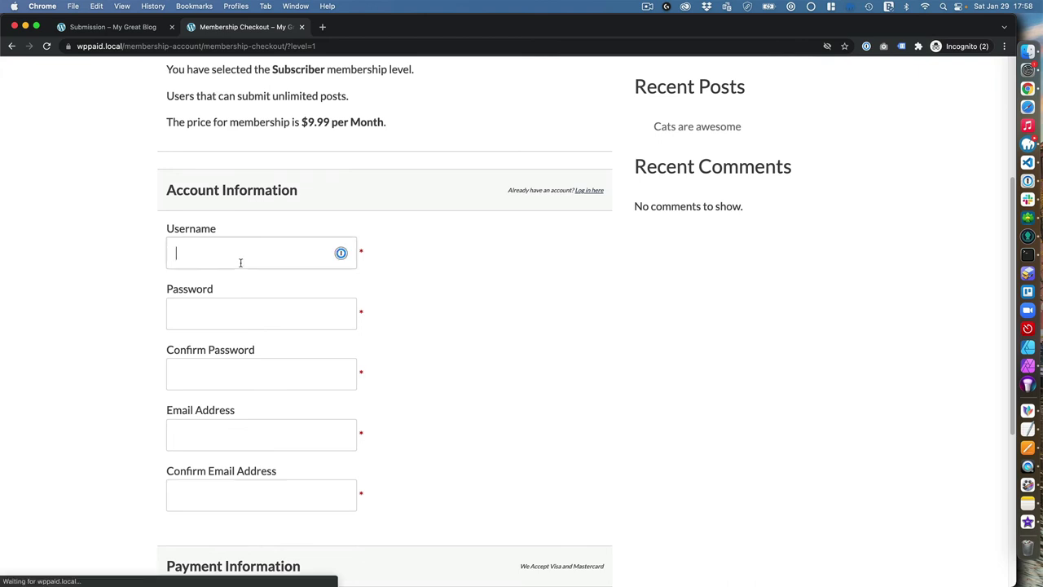
{"action": "type", "text": "ronaldhuereca2"}
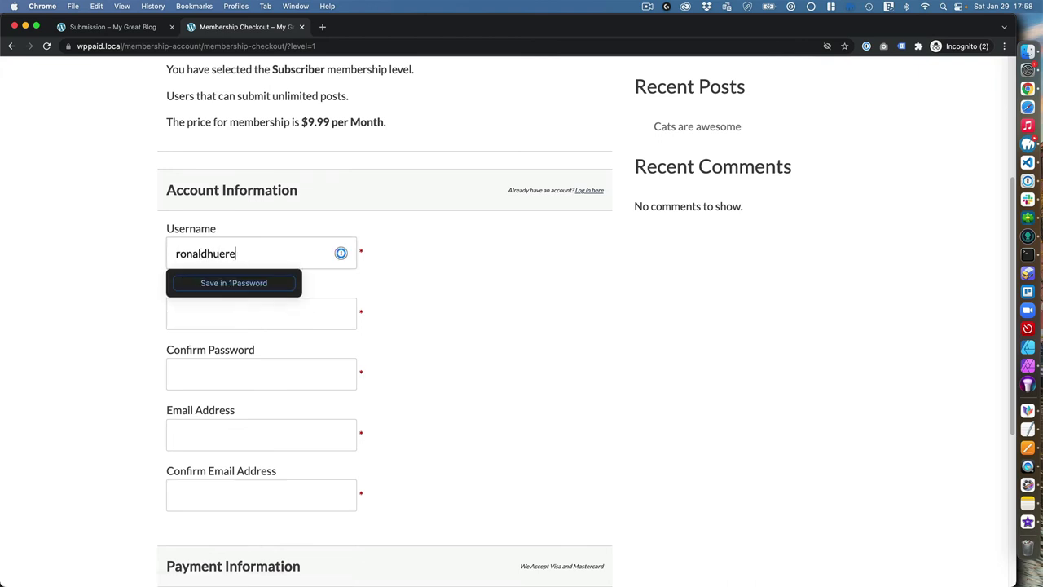
{"action": "key", "text": "Tab"}
{"action": "type", "text": "aa"}
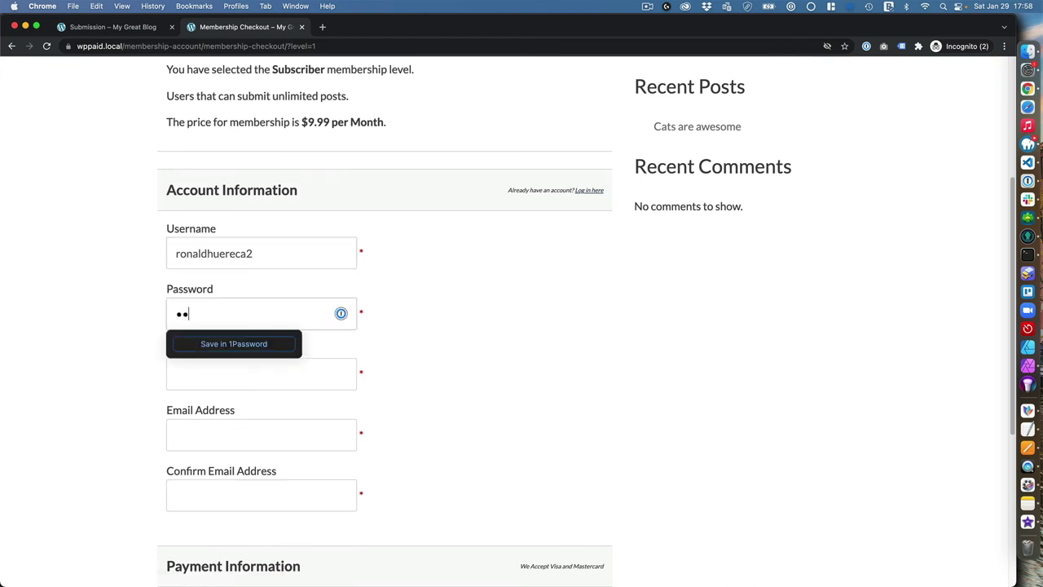
{"action": "key", "text": "Tab"}
{"action": "type", "text": "aa"}
{"action": "key", "text": "Tab"}
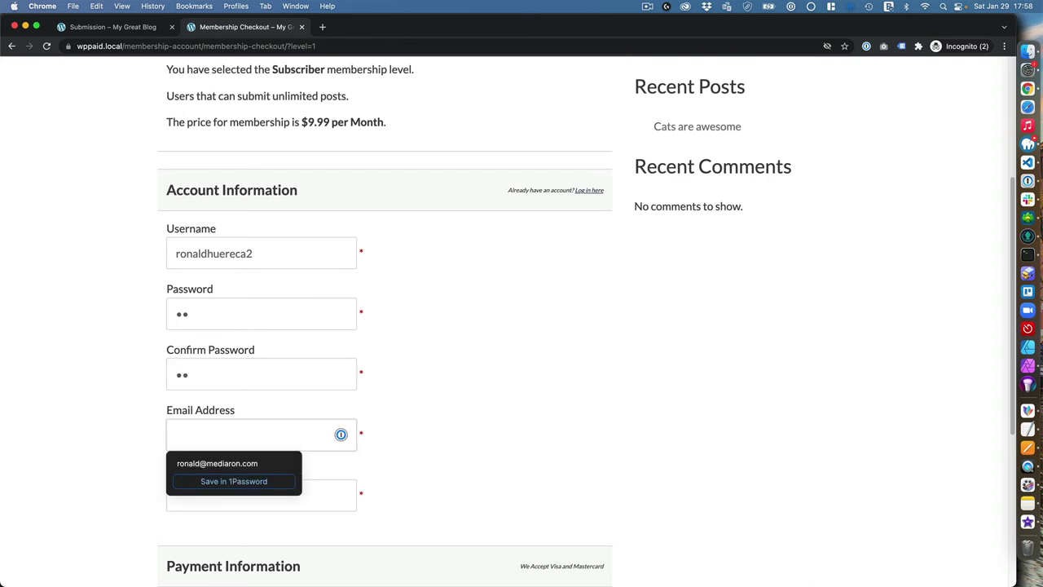
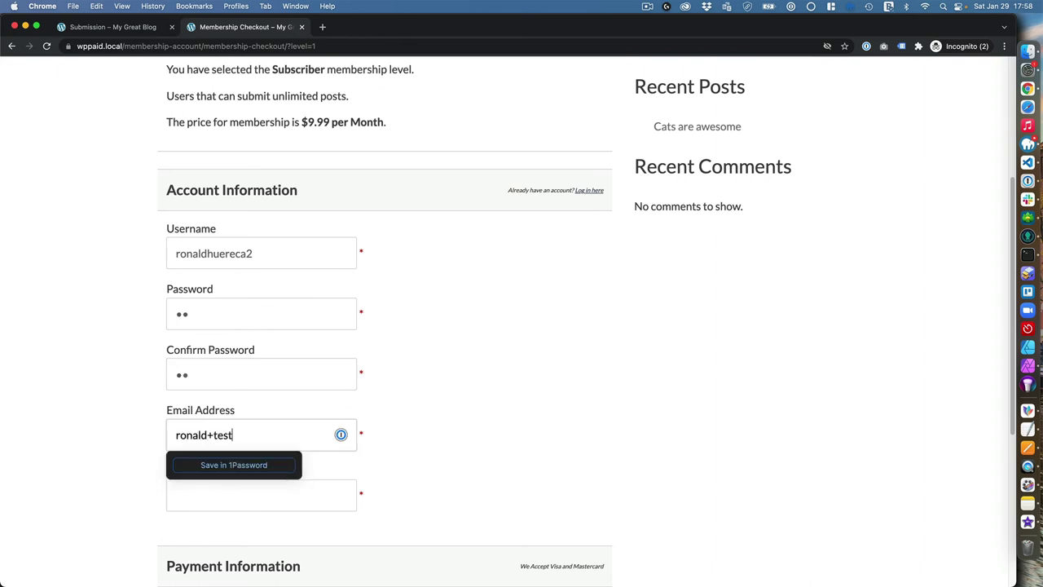
{"action": "key", "text": "Tab"}
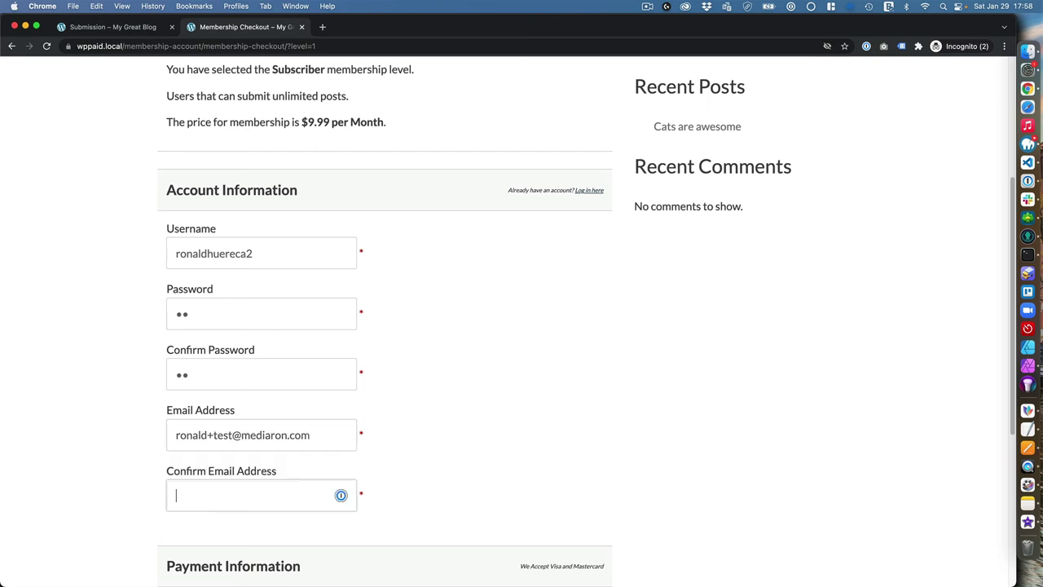
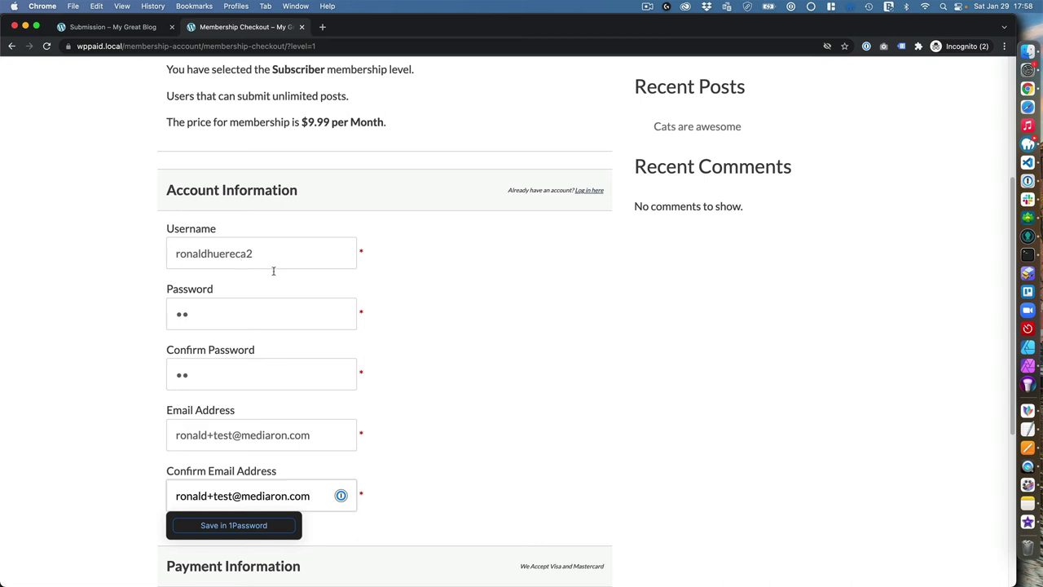
{"action": "key", "text": "shift+Tab"}
{"action": "key", "text": "shift+Tab"}
{"action": "left_click", "coordinate": [461, 364]}
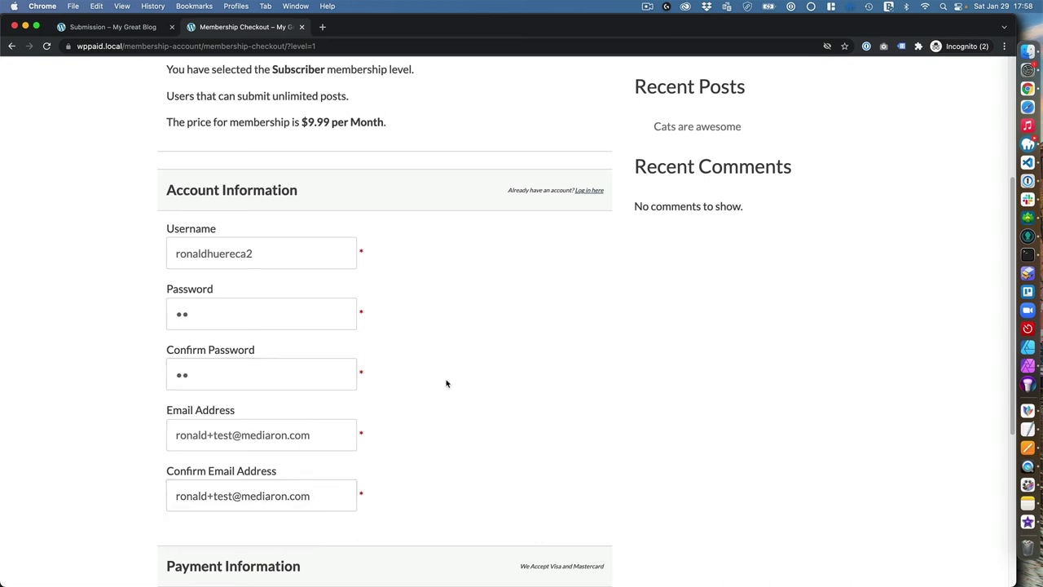
{"action": "scroll", "coordinate": [447, 383], "scroll_direction": "down", "scroll_amount": 5}
Enter the Stripe test card's number, expiry and CVC, and submit the checkout
{"action": "left_click", "coordinate": [233, 321]}
{"action": "type", "text": "4242 4242 4242 4242"}
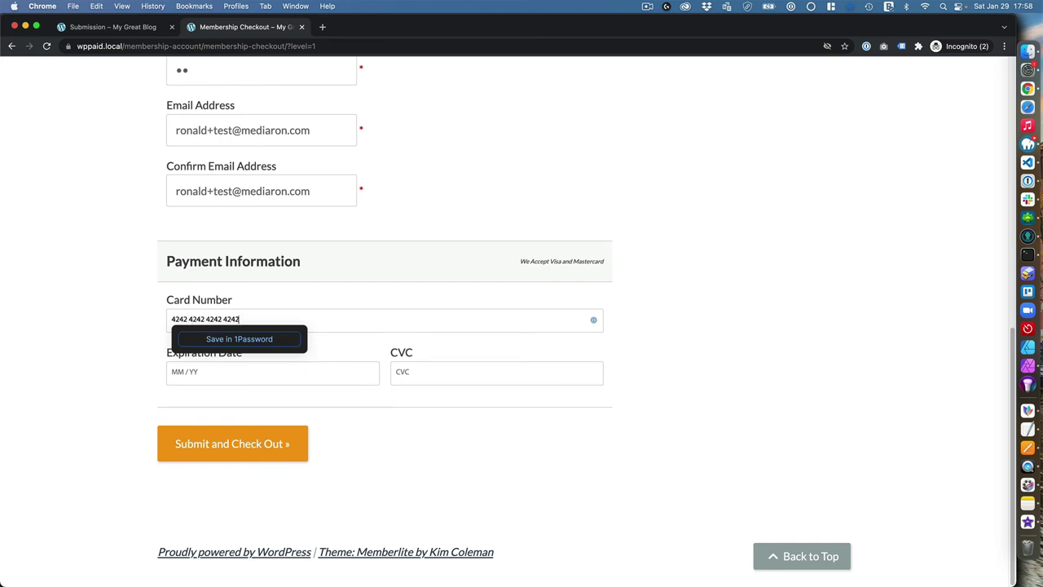
{"action": "key", "text": "Tab"}
{"action": "type", "text": "01"}
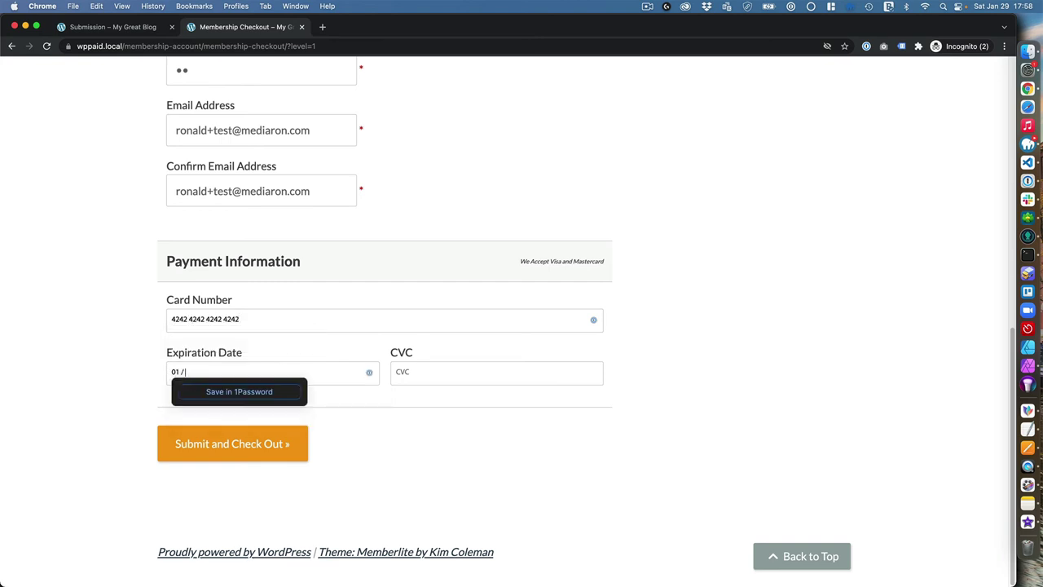
{"action": "key", "text": "Tab"}
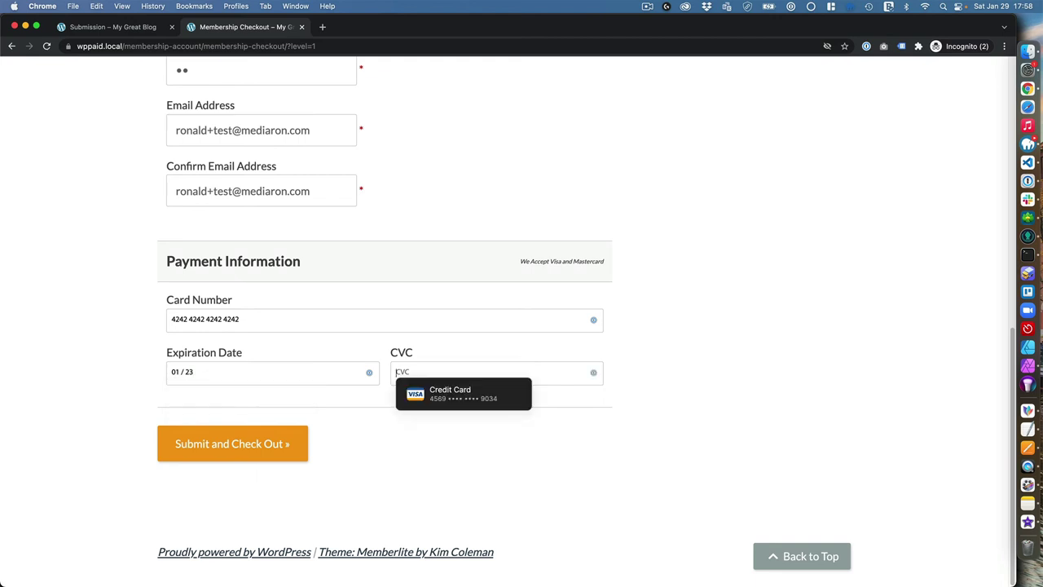
{"action": "type", "text": "123"}
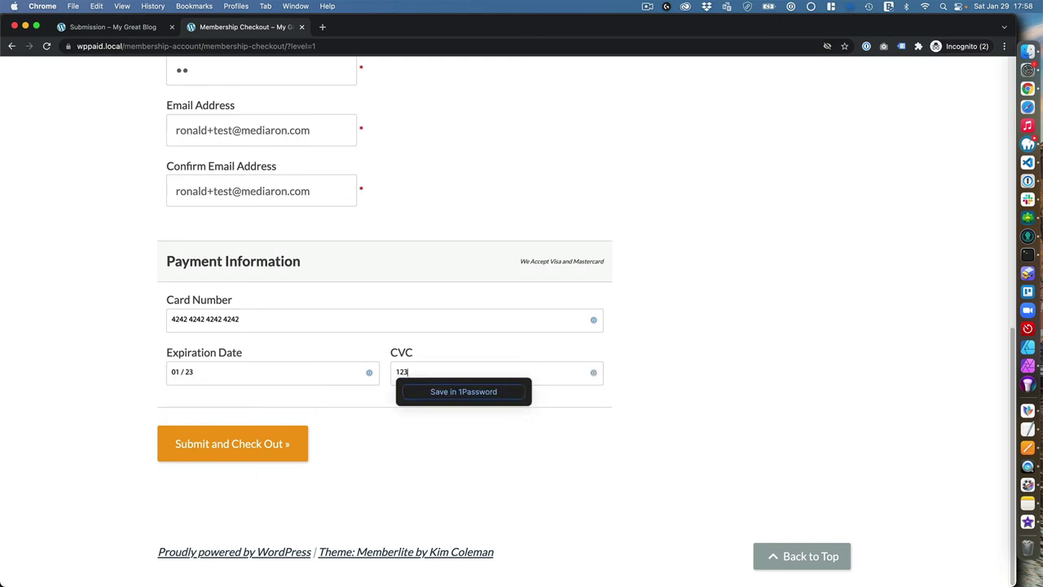
{"action": "left_click", "coordinate": [266, 455]}
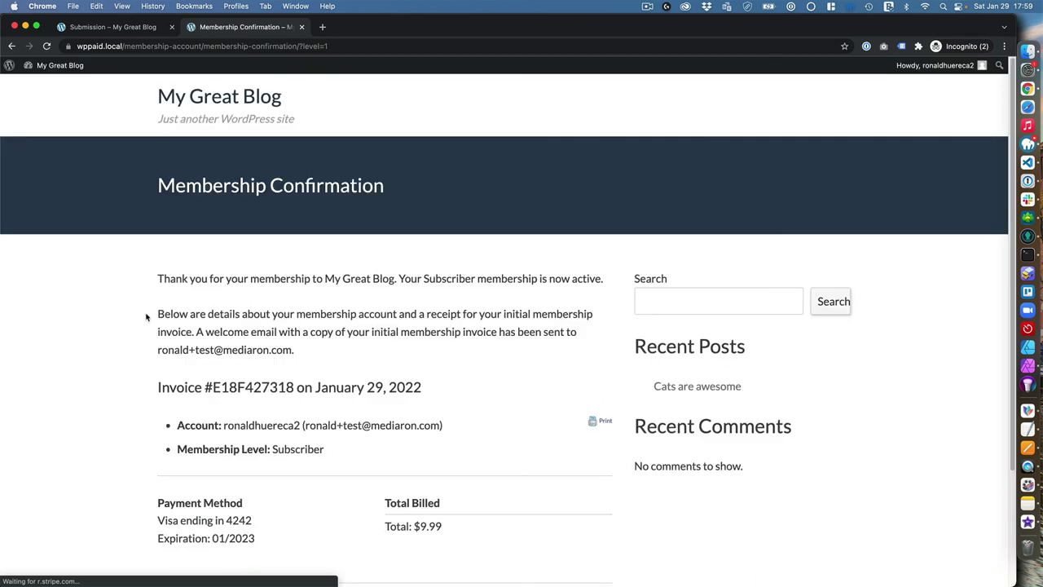
Go from the confirmation page to the Membership Account page and review the Subscriber level at $9.99/month
{"action": "scroll", "coordinate": [197, 344], "scroll_direction": "down", "scroll_amount": 4}
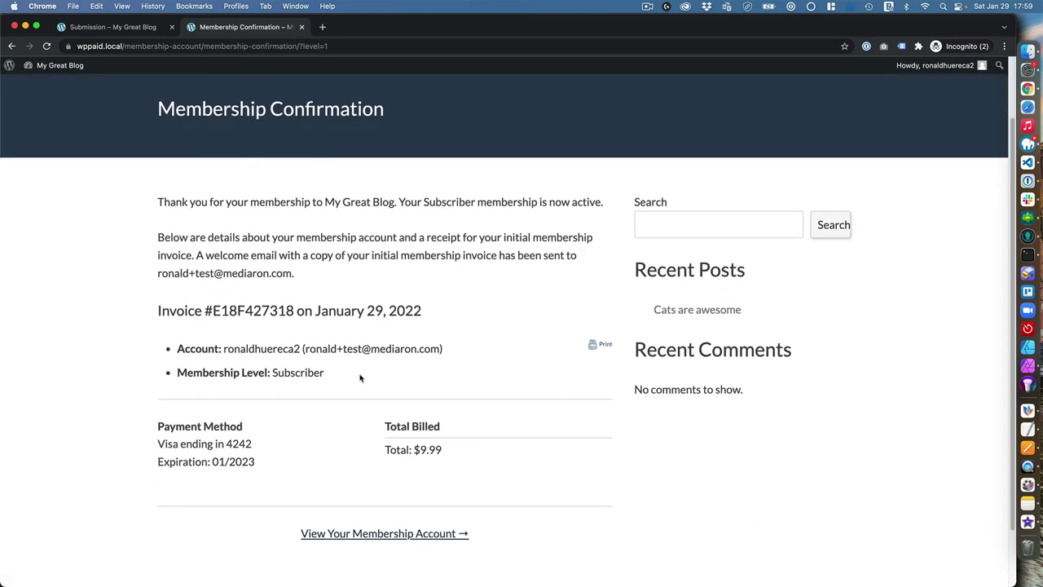
{"action": "left_click", "coordinate": [420, 463]}
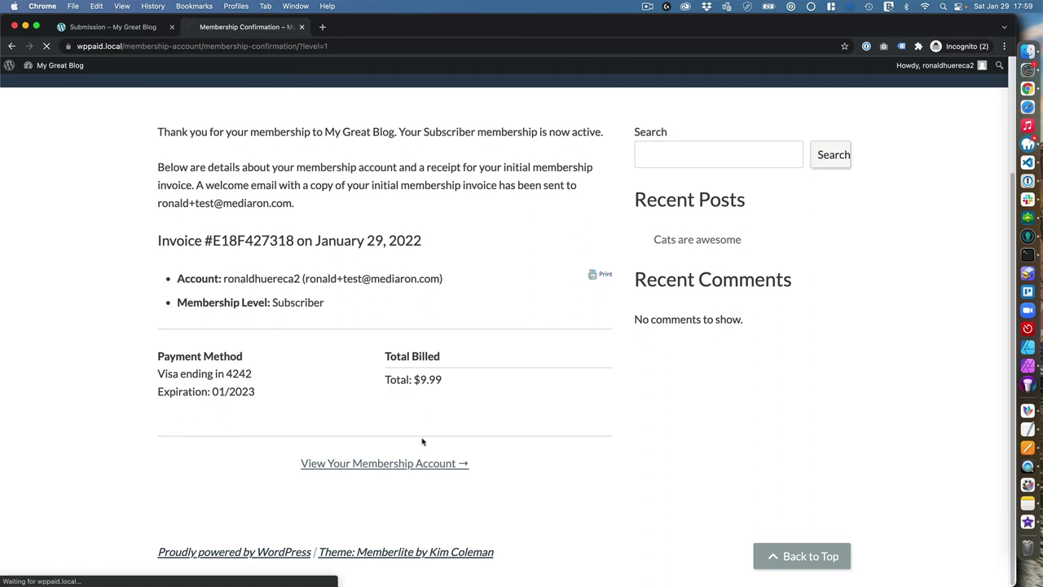
{"action": "scroll", "coordinate": [291, 368], "scroll_direction": "down", "scroll_amount": 2}
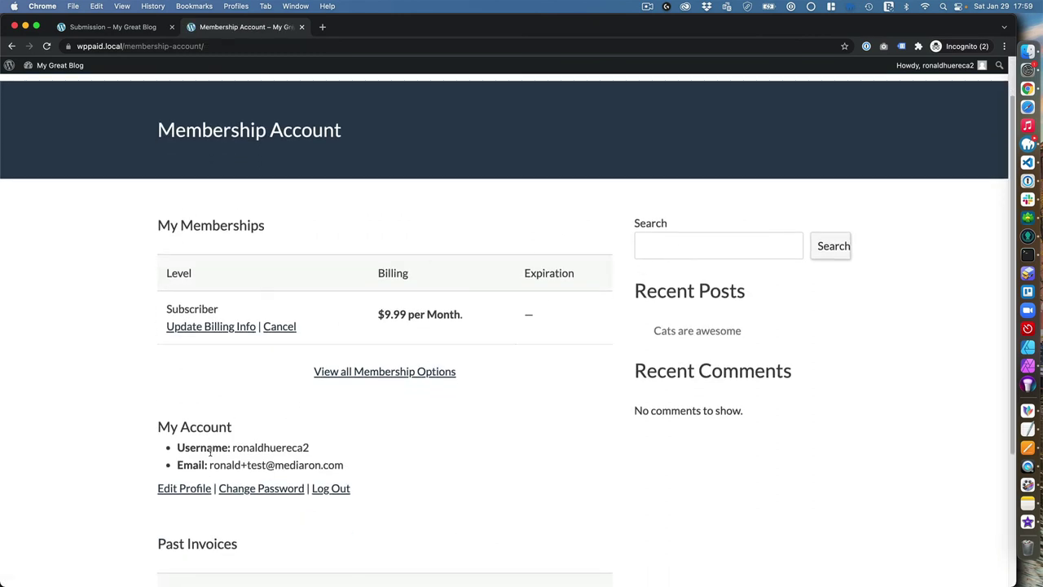
{"action": "scroll", "coordinate": [209, 453], "scroll_direction": "down", "scroll_amount": 3}
{"action": "scroll", "coordinate": [209, 450], "scroll_direction": "up", "scroll_amount": 5}
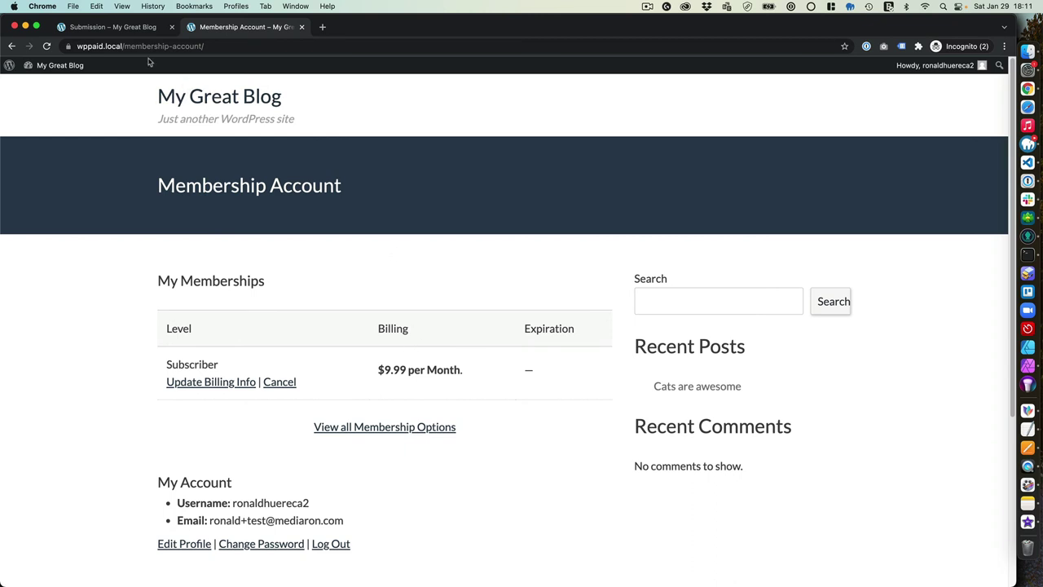
Load wppaid.local/submission as the newly registered subscriber
{"action": "left_click_drag", "start_coordinate": [124, 46], "coordinate": [247, 50]}
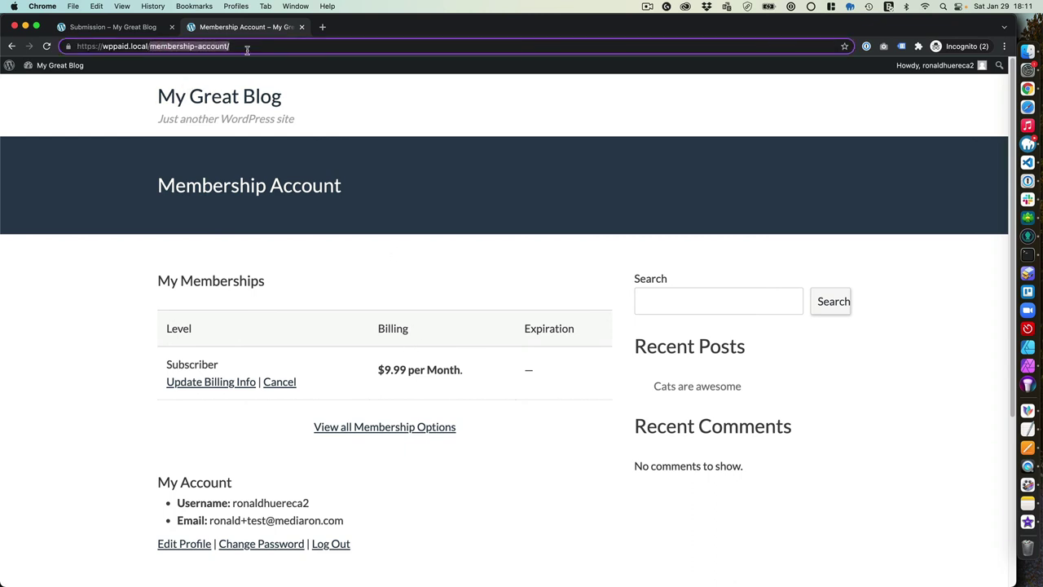
{"action": "type", "text": "submission"}
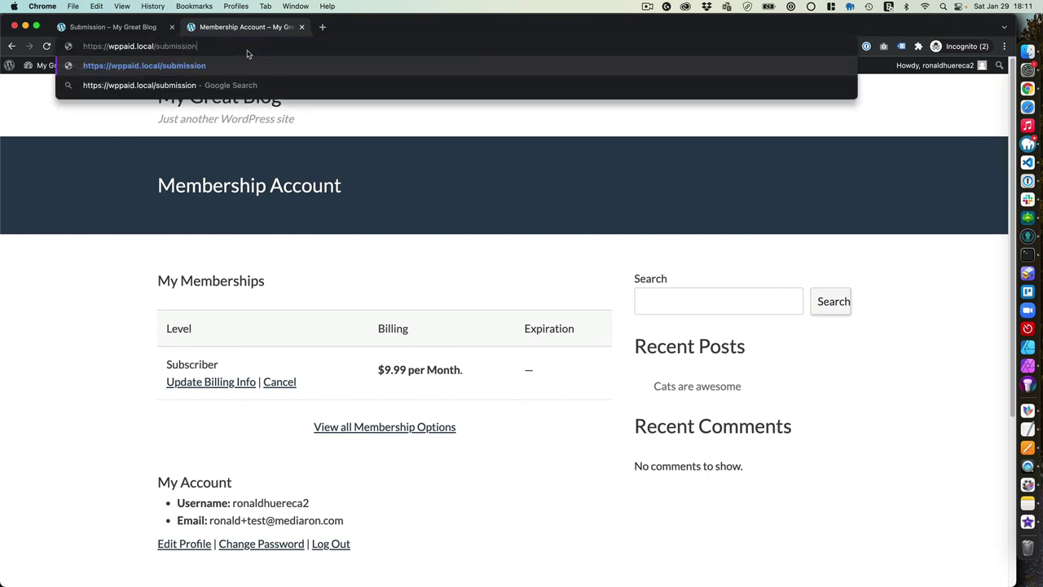
{"action": "key", "text": "Return"}
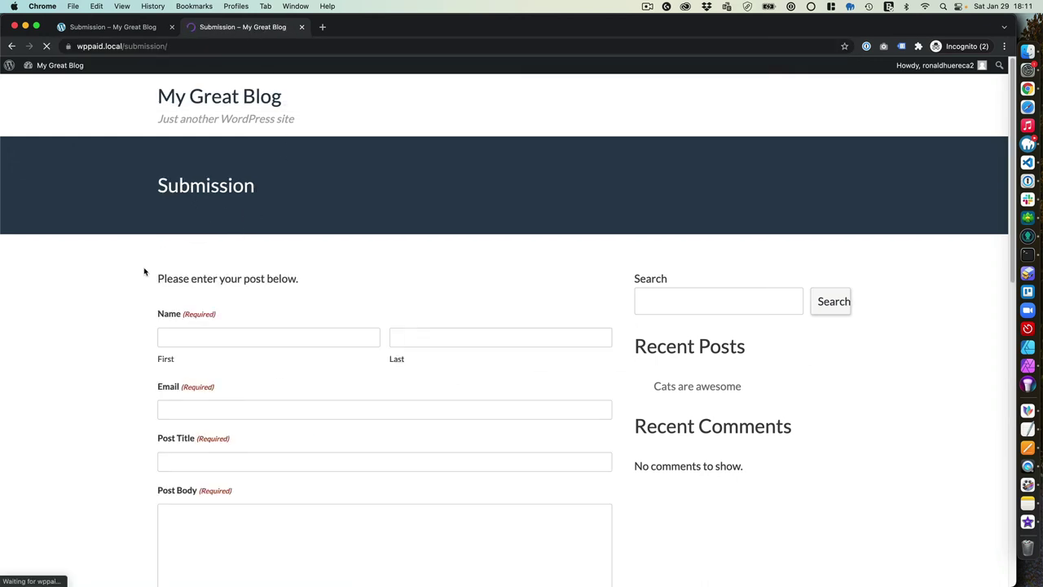
Confirm the form still shows the $3.99 total and credit card fields
{"action": "scroll", "coordinate": [146, 295], "scroll_direction": "down", "scroll_amount": 10}
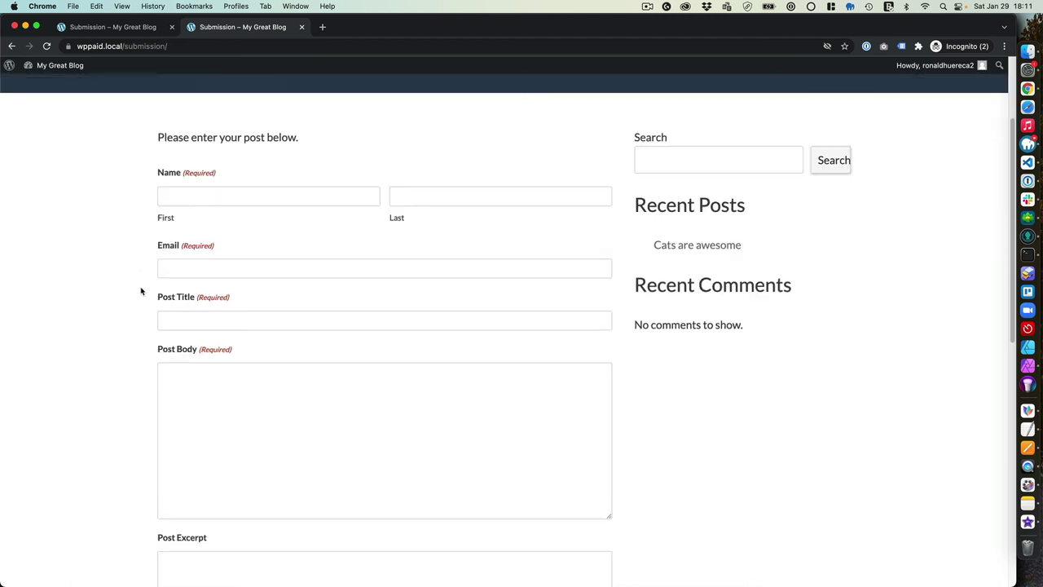
{"action": "scroll", "coordinate": [140, 290], "scroll_direction": "down", "scroll_amount": 5}
{"action": "mouse_move", "coordinate": [194, 301]}
{"action": "left_mouse_down"}
{"action": "mouse_move", "coordinate": [154, 303]}
{"action": "mouse_move", "coordinate": [184, 304]}
{"action": "left_mouse_up"}
{"action": "left_click", "coordinate": [193, 301]}
{"action": "left_click", "coordinate": [188, 304]}
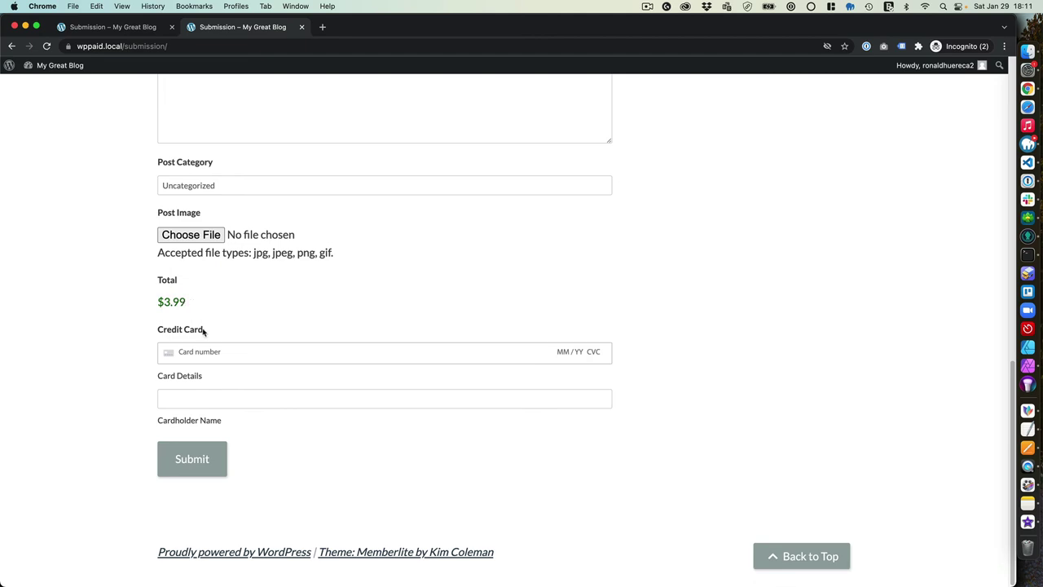
{"action": "key", "text": "ctrl+Up"}
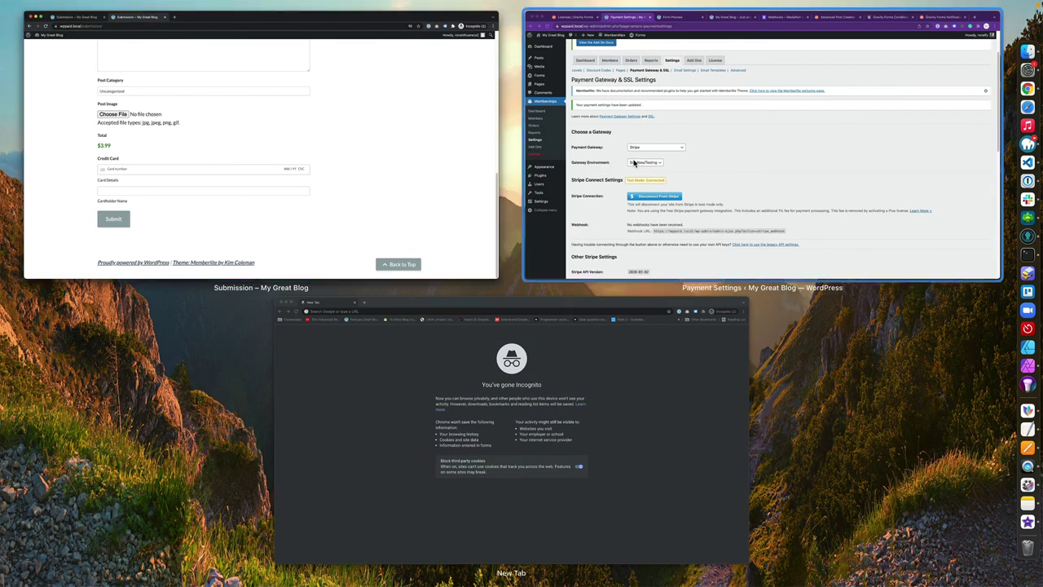
In the admin window, duplicate the User Post Submission (non-subscriber) form in Gravity Forms
{"action": "left_click", "coordinate": [717, 204]}
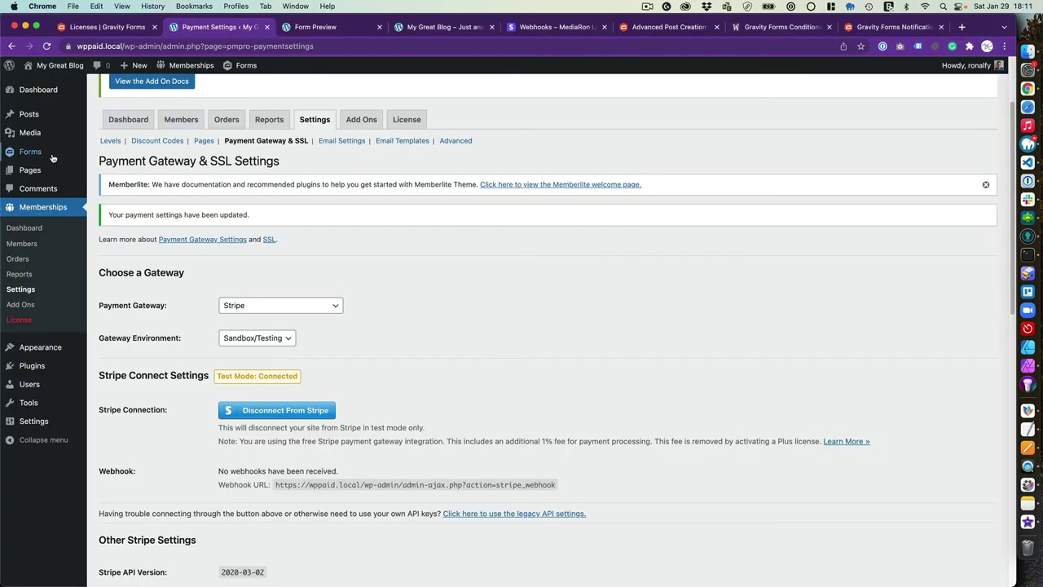
{"action": "left_click", "coordinate": [105, 155]}
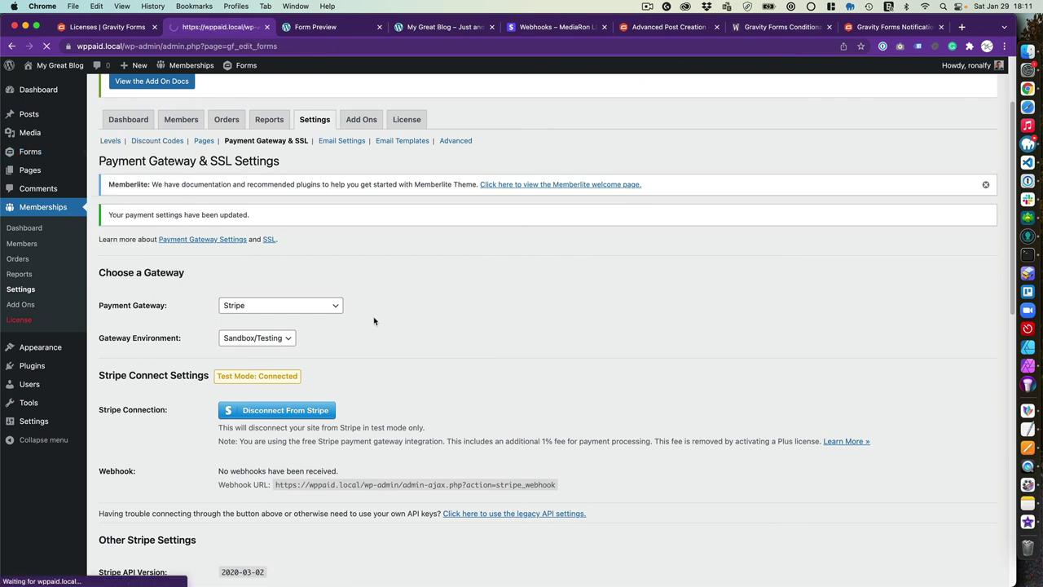
{"action": "mouse_move", "coordinate": [338, 366]}
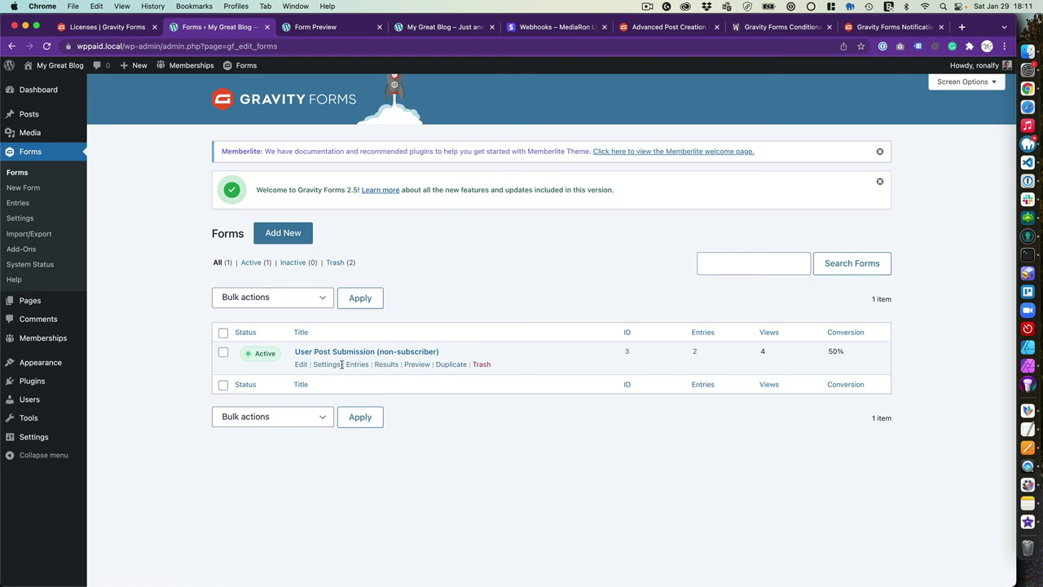
{"action": "left_click", "coordinate": [447, 366]}
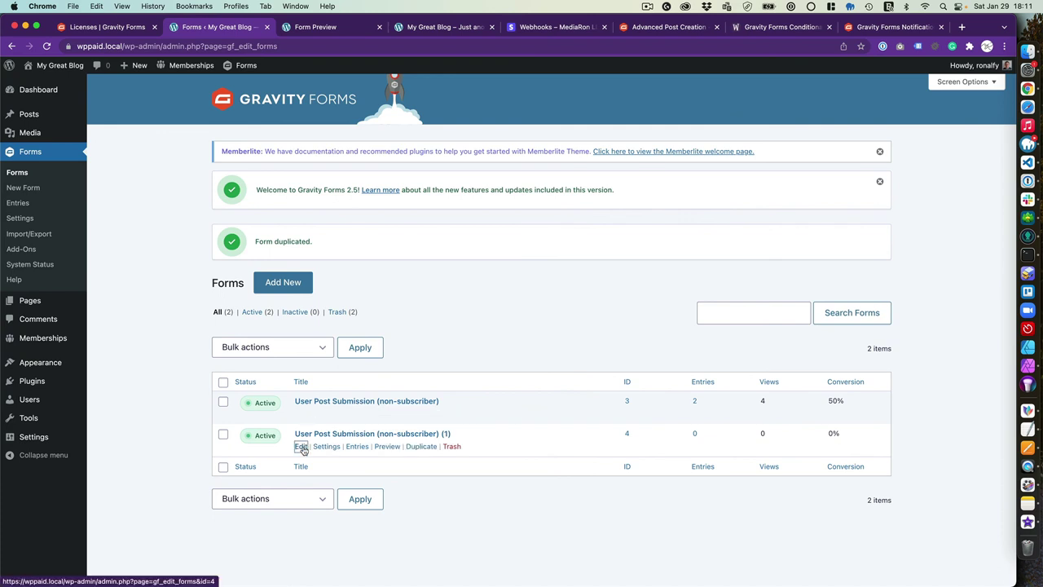
Rename the copy to 'User Post Submission (subscriber)' in Form Settings and save
{"action": "left_click", "coordinate": [301, 446]}
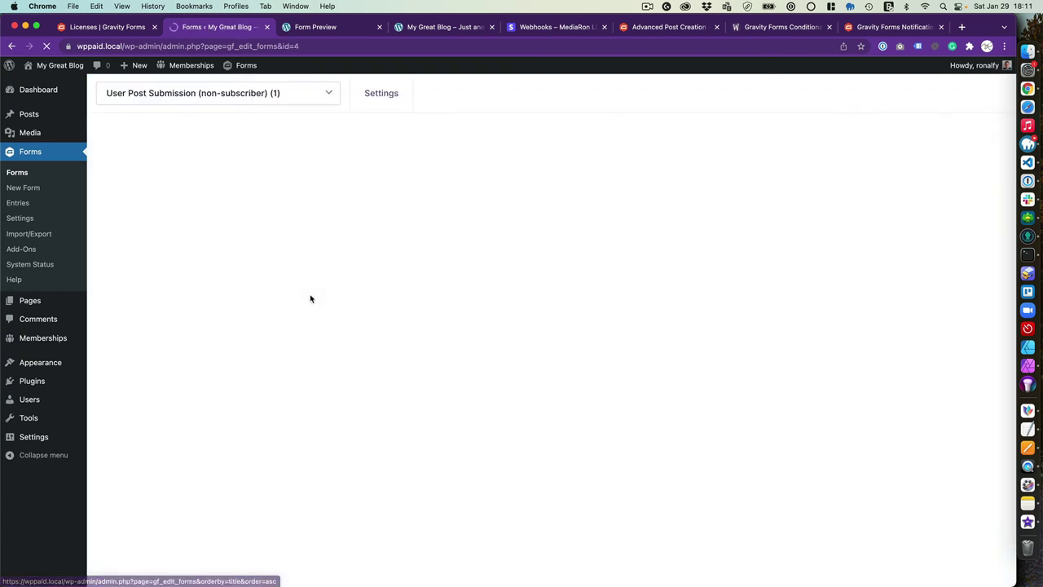
{"action": "mouse_move", "coordinate": [381, 95]}
{"action": "left_click", "coordinate": [396, 129]}
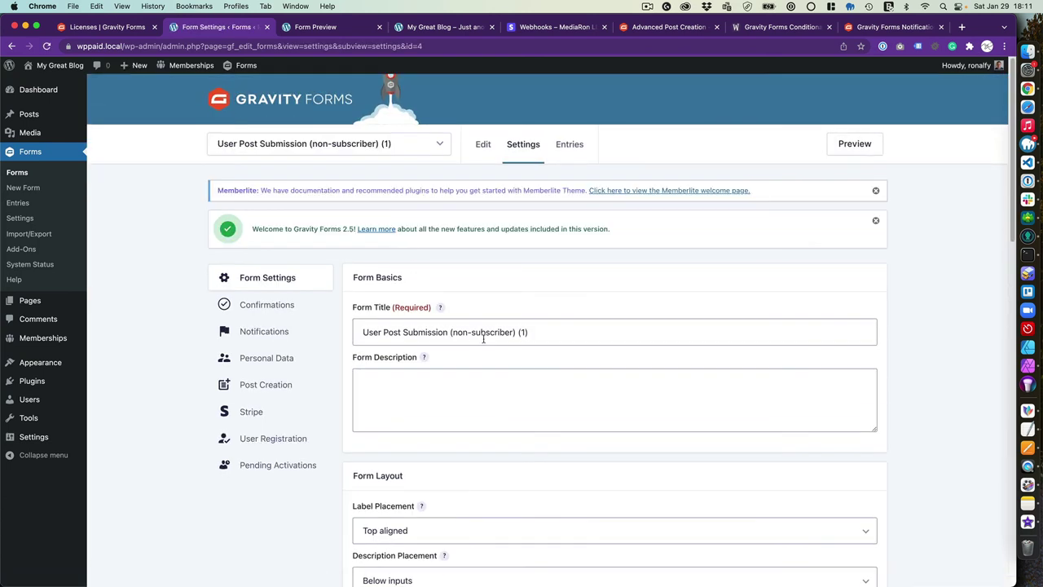
{"action": "left_click", "coordinate": [459, 332]}
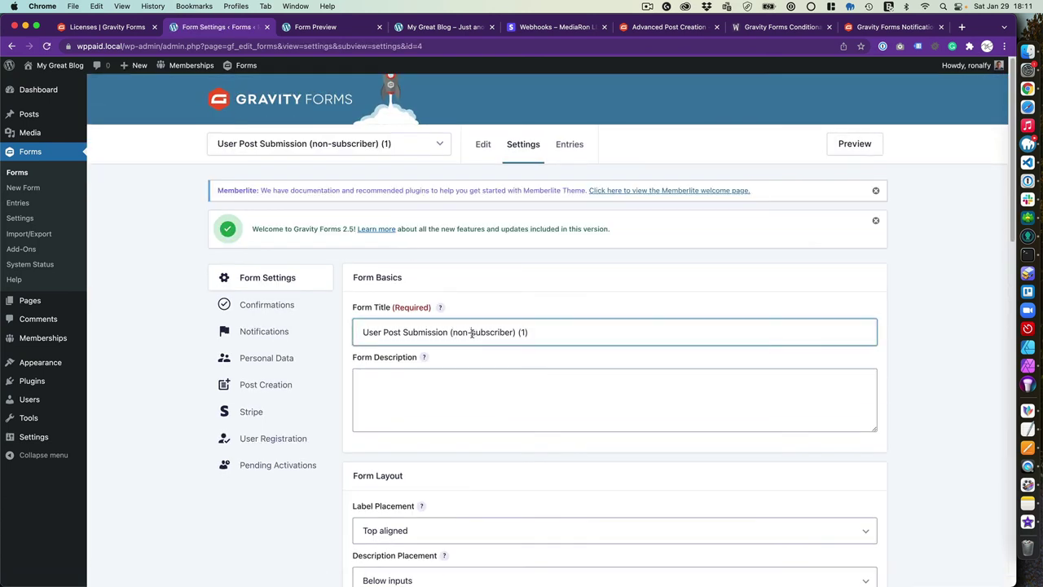
{"action": "key", "text": "BackSpace"}
{"action": "key", "text": "BackSpace"}
{"action": "key", "text": "BackSpace"}
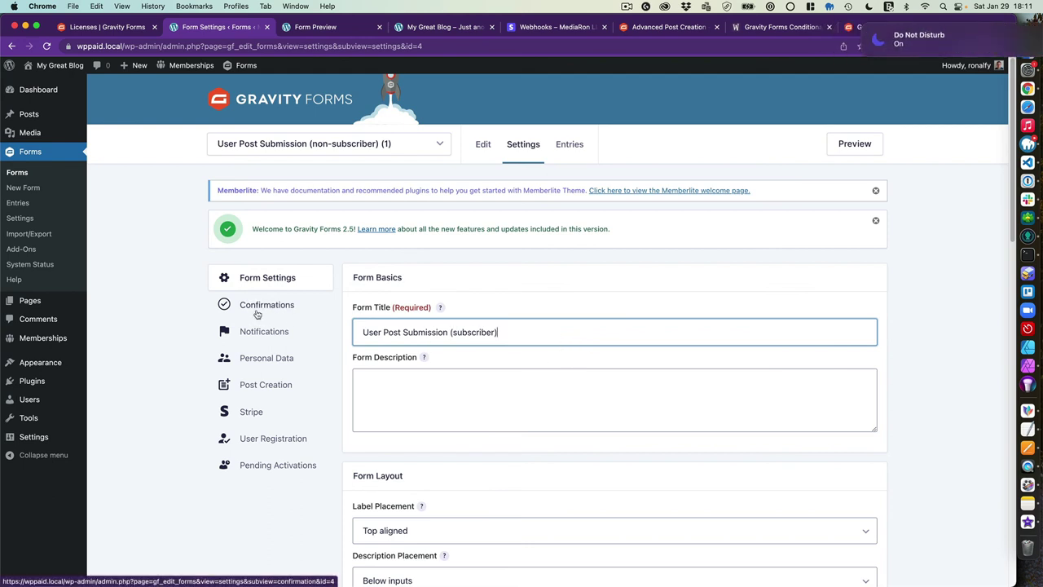
{"action": "scroll", "coordinate": [516, 349], "scroll_direction": "down", "scroll_amount": 15}
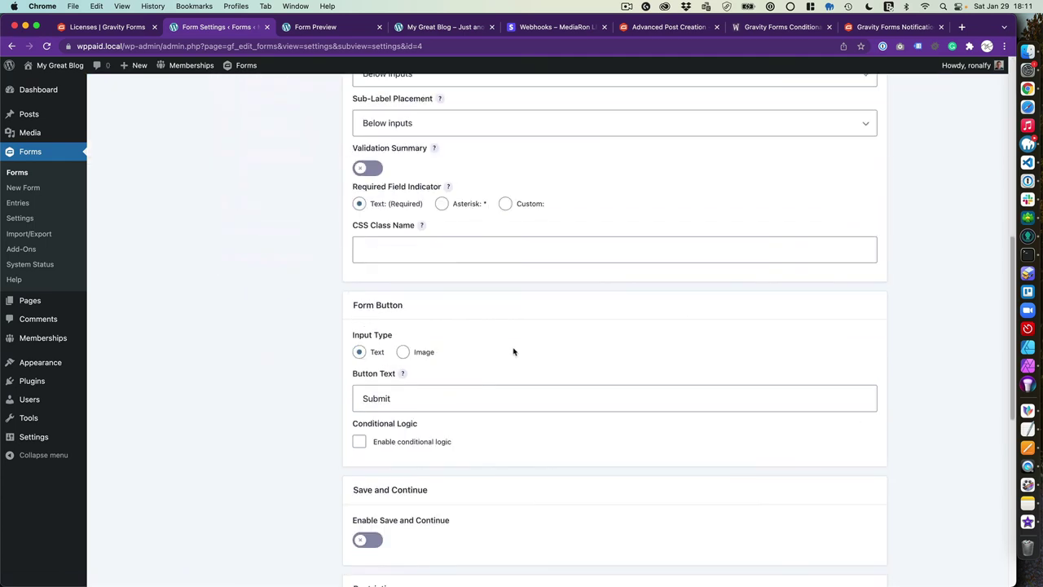
{"action": "left_click", "coordinate": [390, 505]}
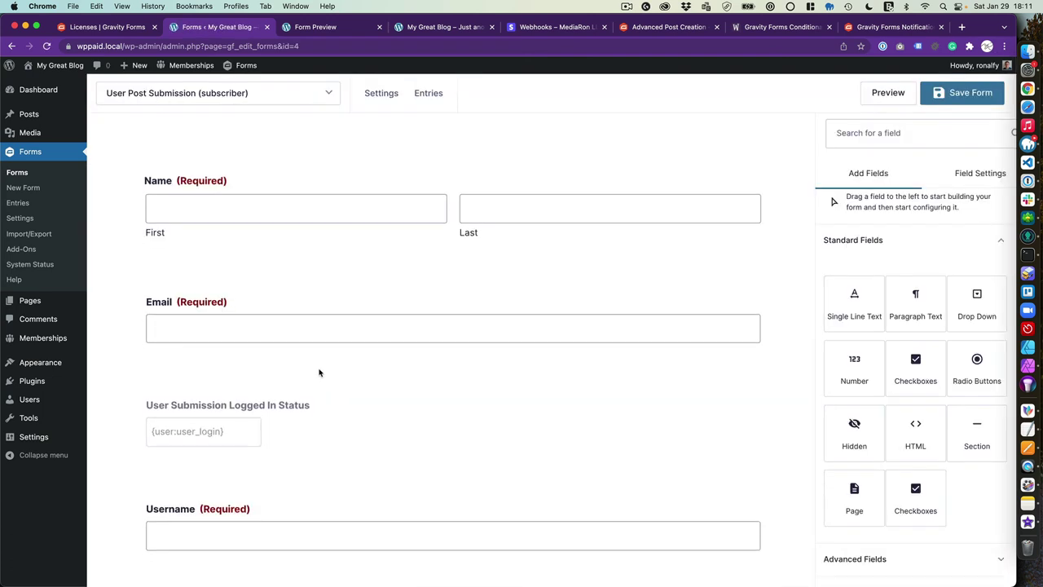
Delete the Logged In Status, Username and Password fields from the subscriber form
{"action": "left_click", "coordinate": [318, 415]}
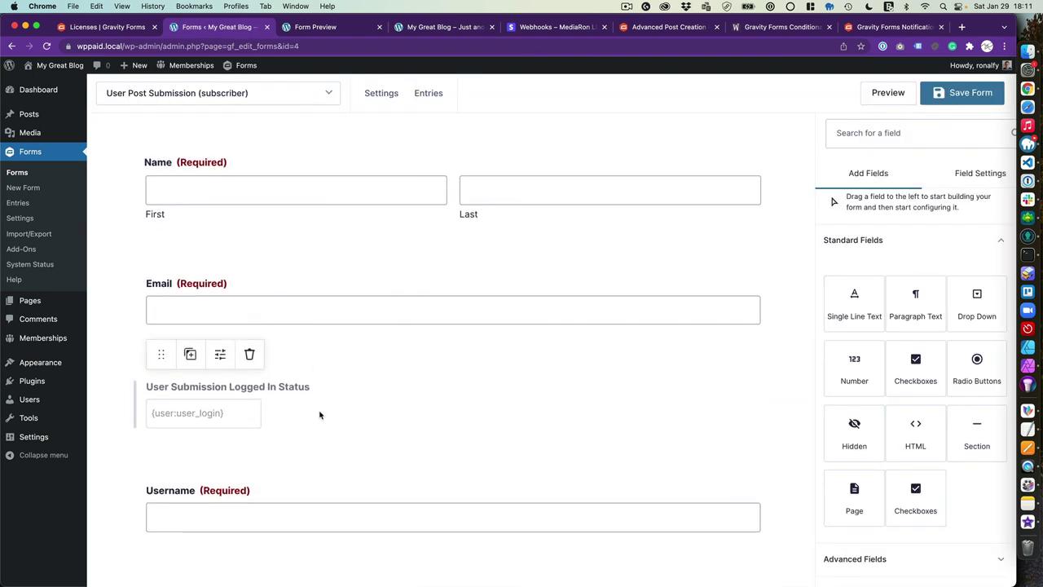
{"action": "left_click", "coordinate": [250, 355]}
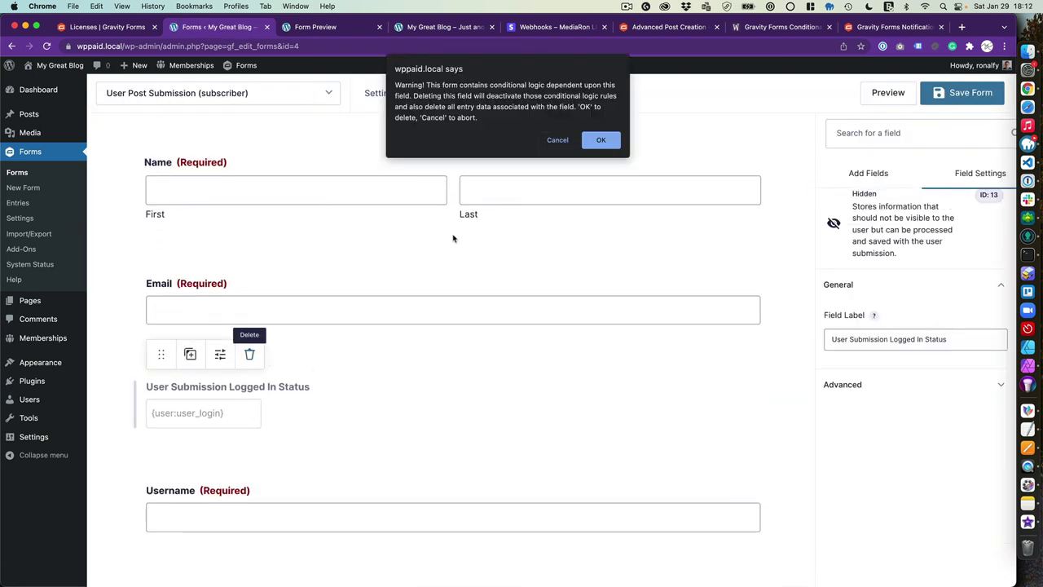
{"action": "left_click", "coordinate": [613, 139]}
{"action": "scroll", "coordinate": [205, 403], "scroll_direction": "down", "scroll_amount": 1}
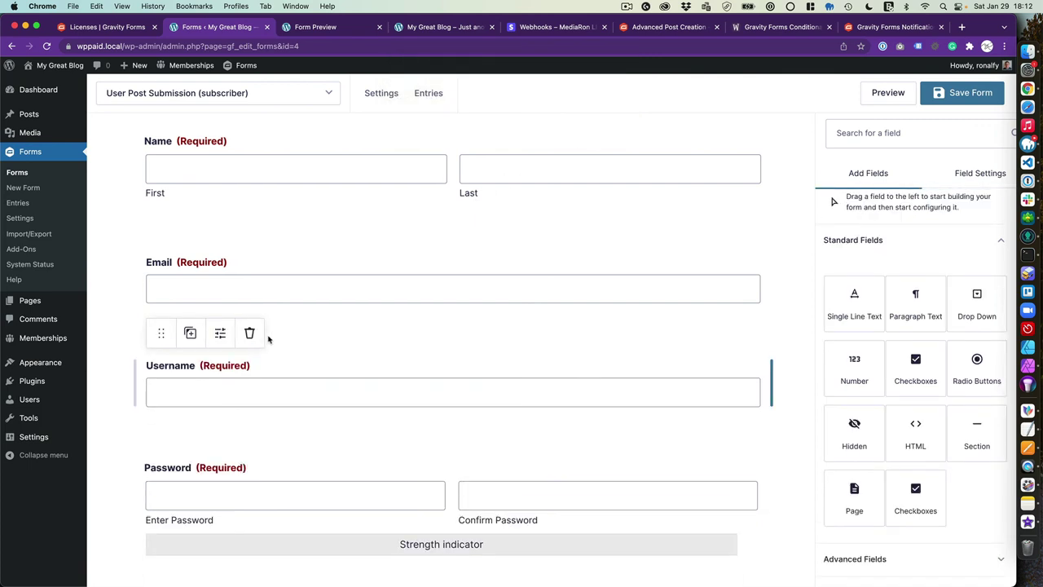
{"action": "left_click", "coordinate": [255, 365]}
{"action": "left_click", "coordinate": [251, 334]}
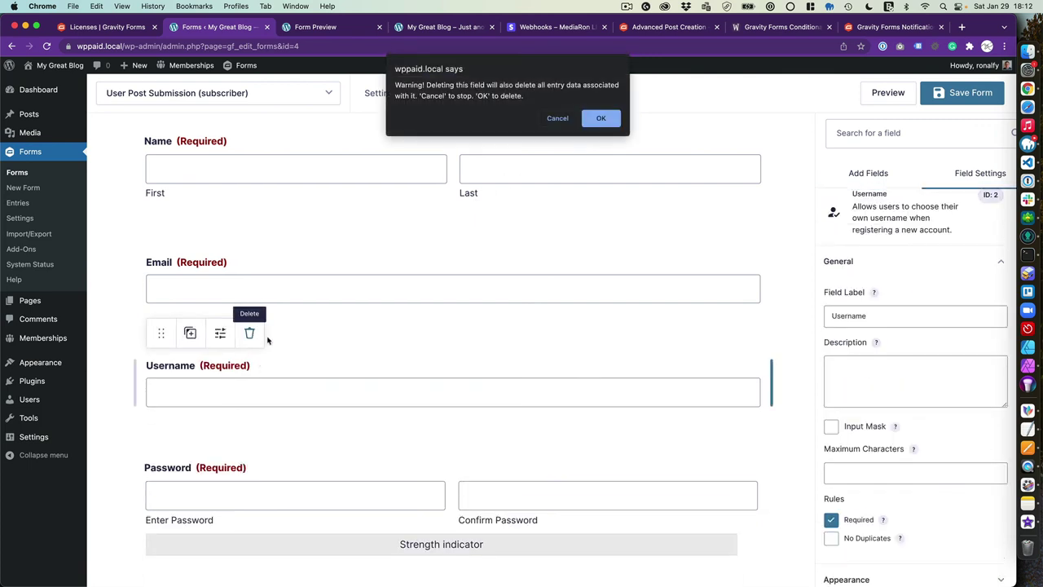
{"action": "left_click", "coordinate": [599, 120]}
{"action": "left_click", "coordinate": [301, 390]}
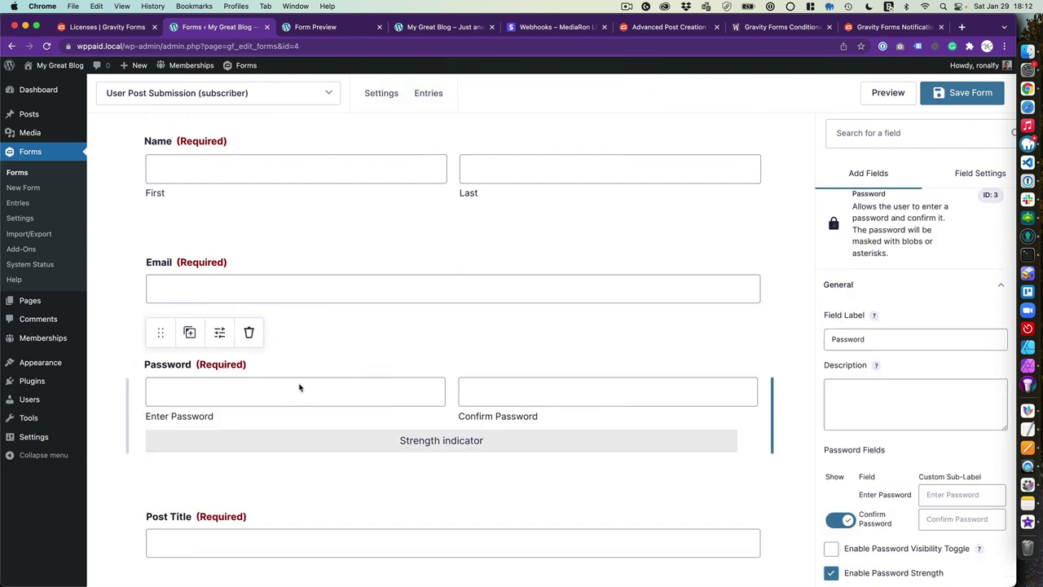
{"action": "left_click", "coordinate": [248, 335]}
{"action": "left_click", "coordinate": [604, 118]}
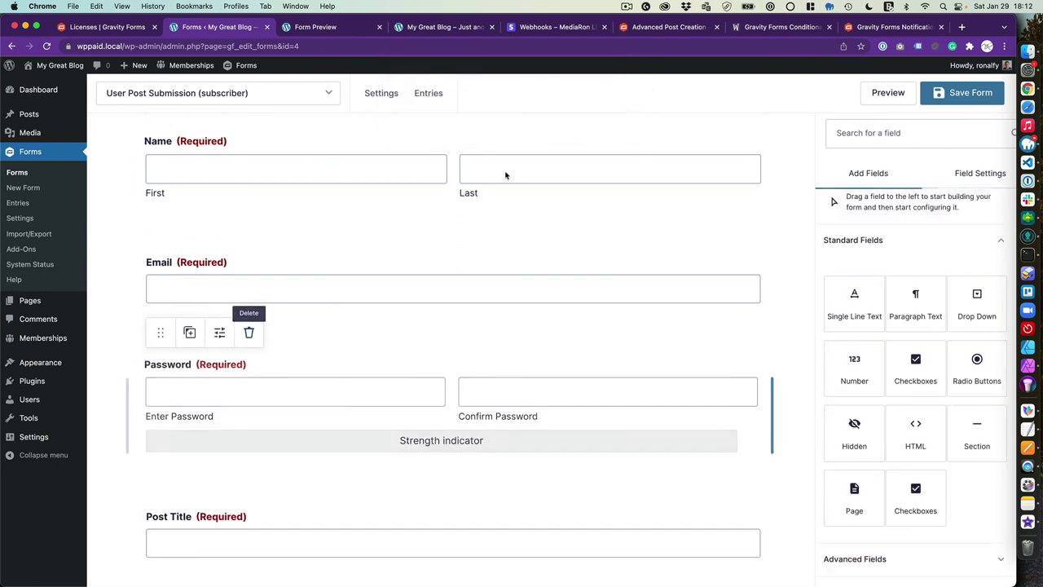
Delete the Product Name, Total and Credit Card fields and save the form
{"action": "scroll", "coordinate": [209, 442], "scroll_direction": "down", "scroll_amount": 5}
{"action": "scroll", "coordinate": [209, 438], "scroll_direction": "down", "scroll_amount": 10}
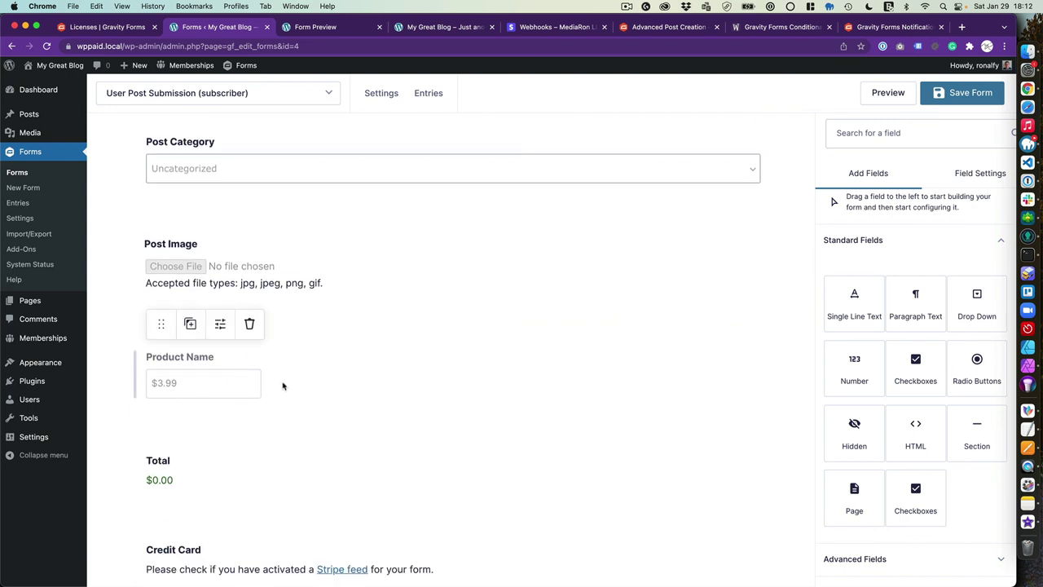
{"action": "left_click", "coordinate": [269, 372]}
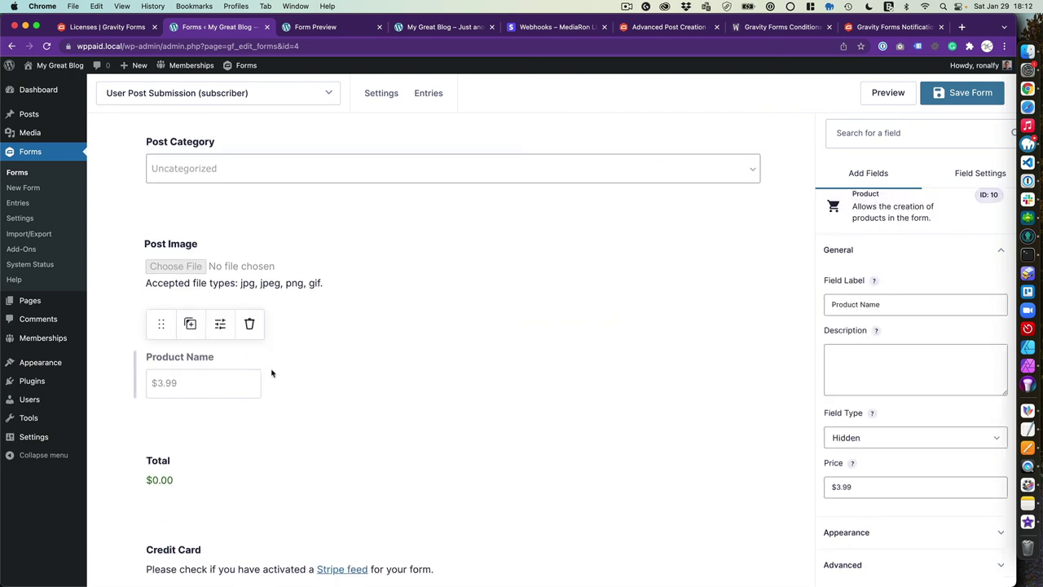
{"action": "left_click", "coordinate": [250, 325]}
{"action": "left_click", "coordinate": [600, 120]}
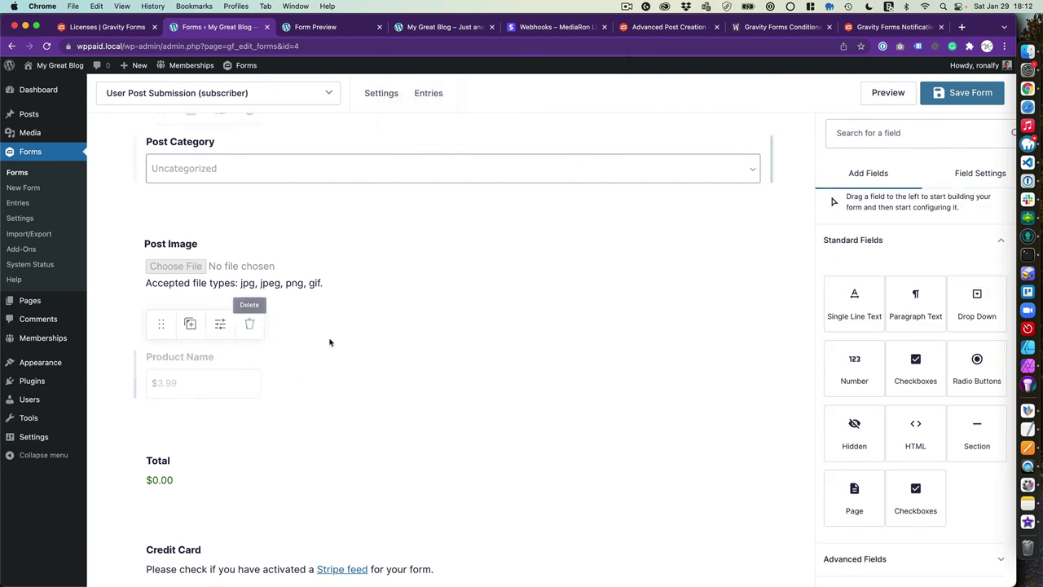
{"action": "left_click", "coordinate": [187, 361]}
{"action": "left_click", "coordinate": [220, 324]}
{"action": "left_click", "coordinate": [600, 120]}
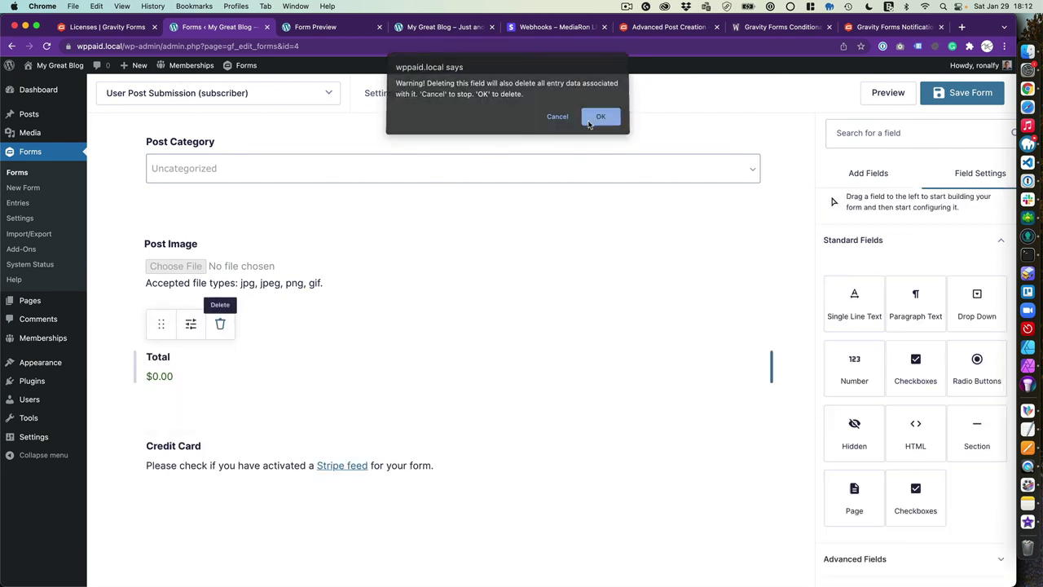
{"action": "left_click", "coordinate": [218, 431]}
{"action": "left_click", "coordinate": [249, 403]}
{"action": "left_click", "coordinate": [592, 119]}
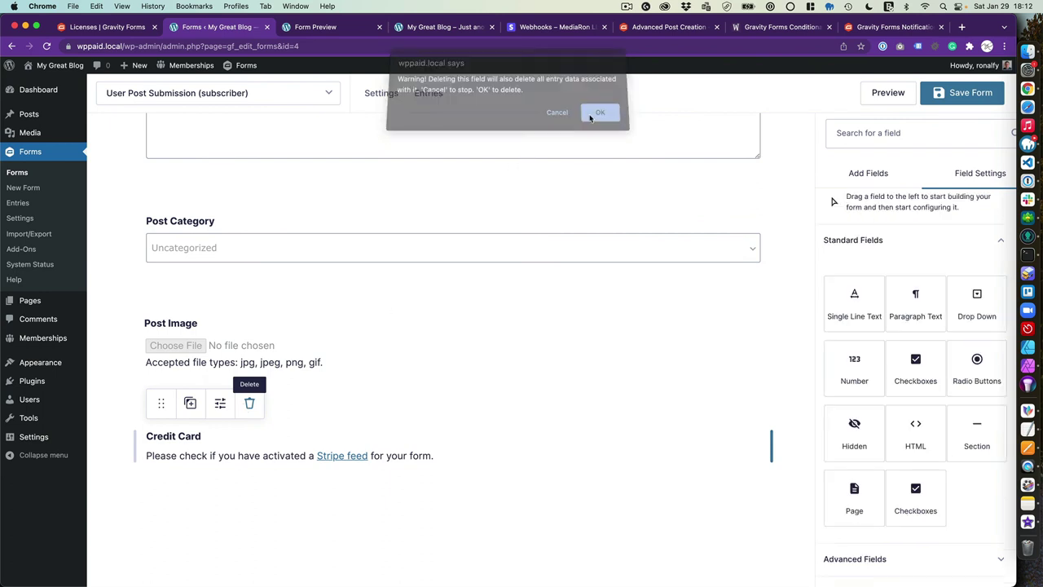
{"action": "left_click", "coordinate": [962, 101]}
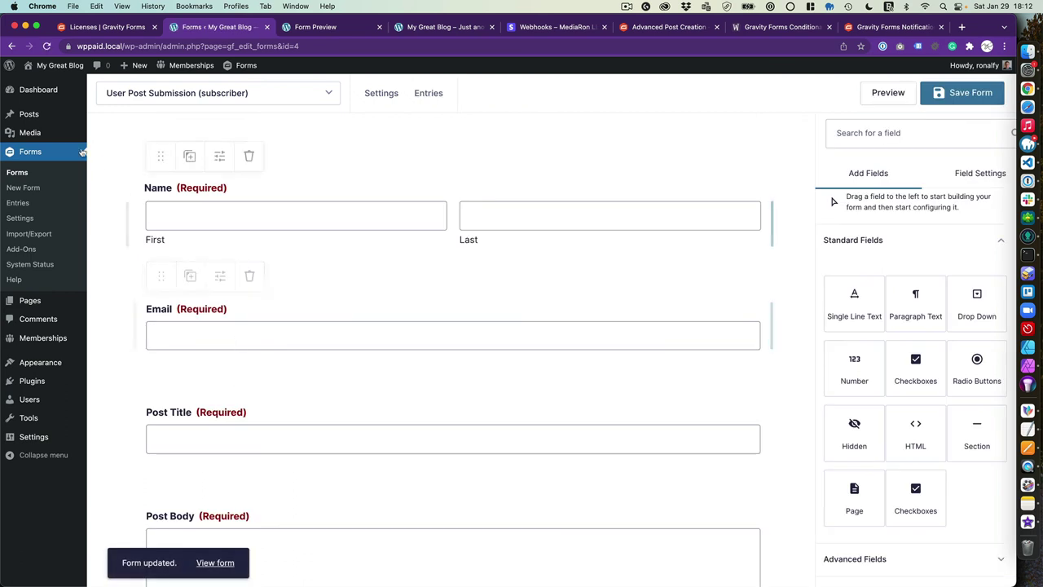
{"action": "left_click", "coordinate": [54, 301]}
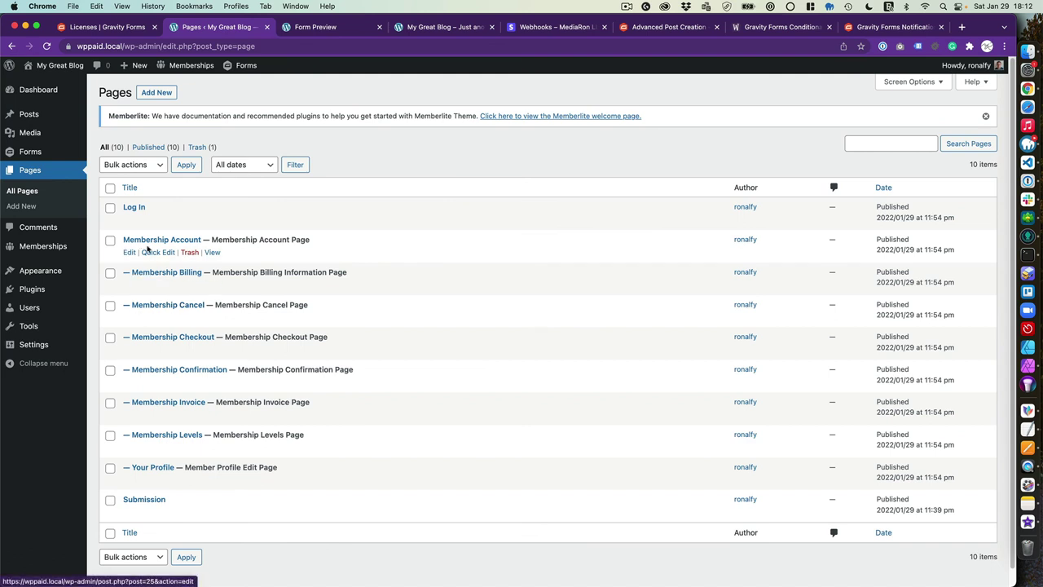
On the Submission page, nest the non-subscriber form in a Non-Members Require Membership block
{"action": "left_click", "coordinate": [128, 513]}
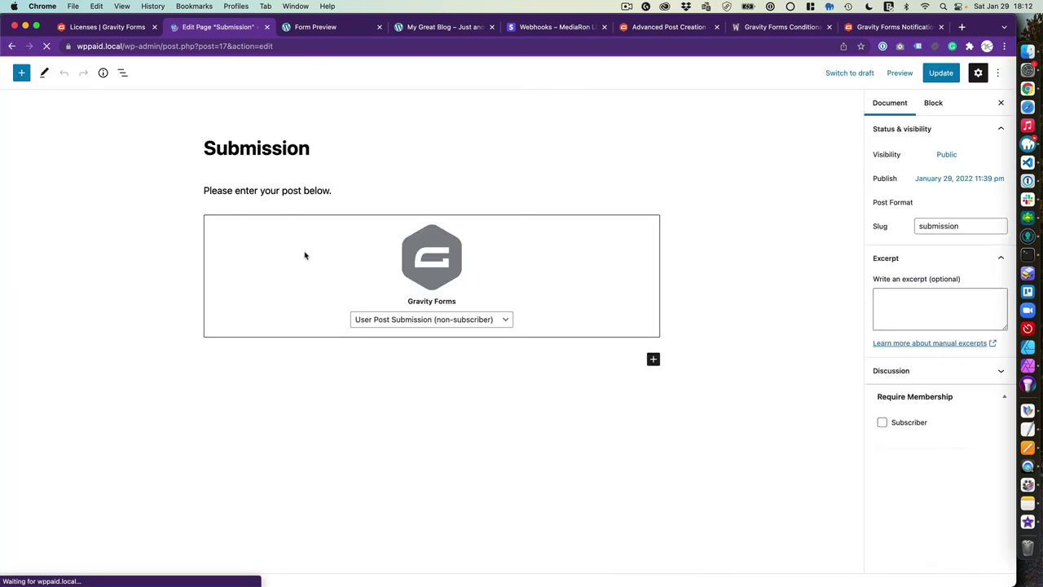
{"action": "left_click", "coordinate": [364, 190]}
{"action": "key", "text": "ctrl+alt+o"}
{"action": "key", "text": "Return"}
{"action": "type", "text": "/"}
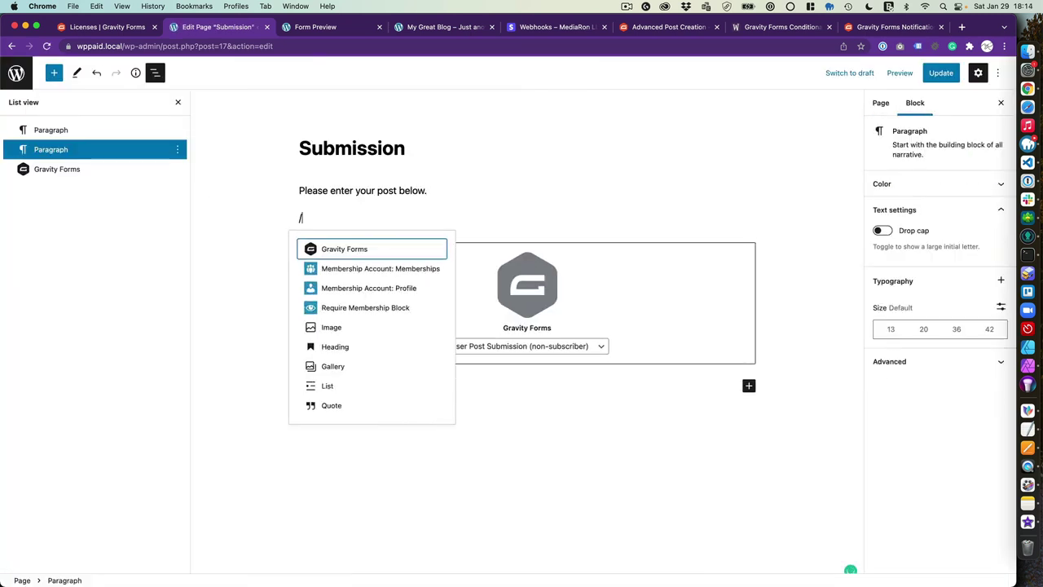
{"action": "type", "text": "require"}
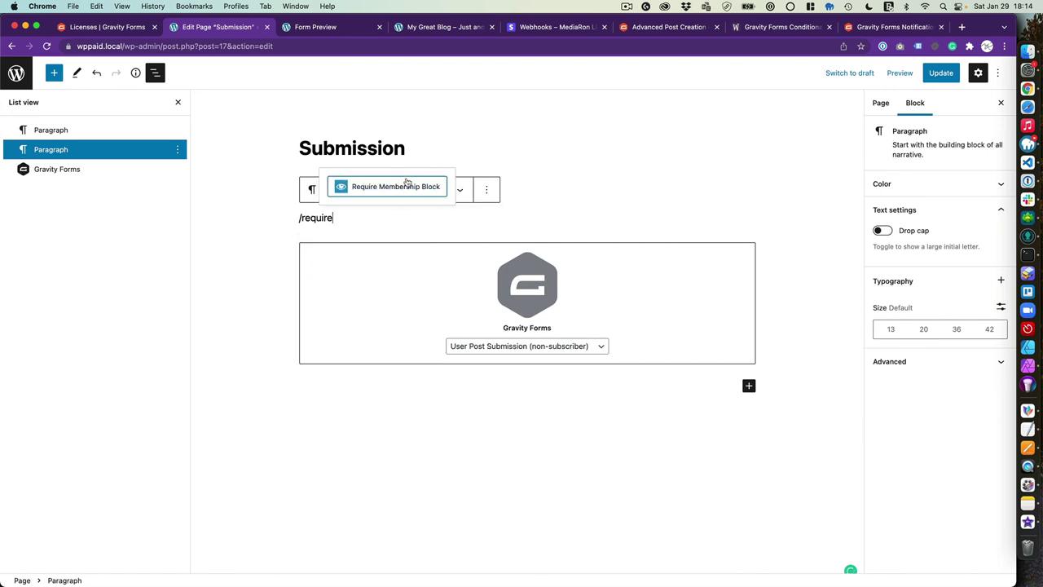
{"action": "left_click", "coordinate": [390, 189]}
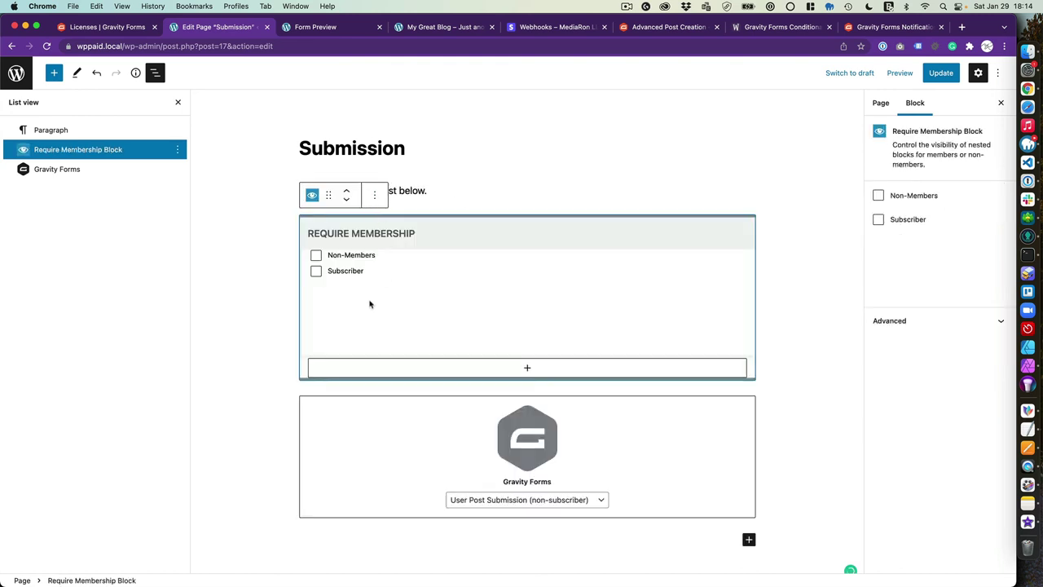
{"action": "left_click", "coordinate": [317, 256]}
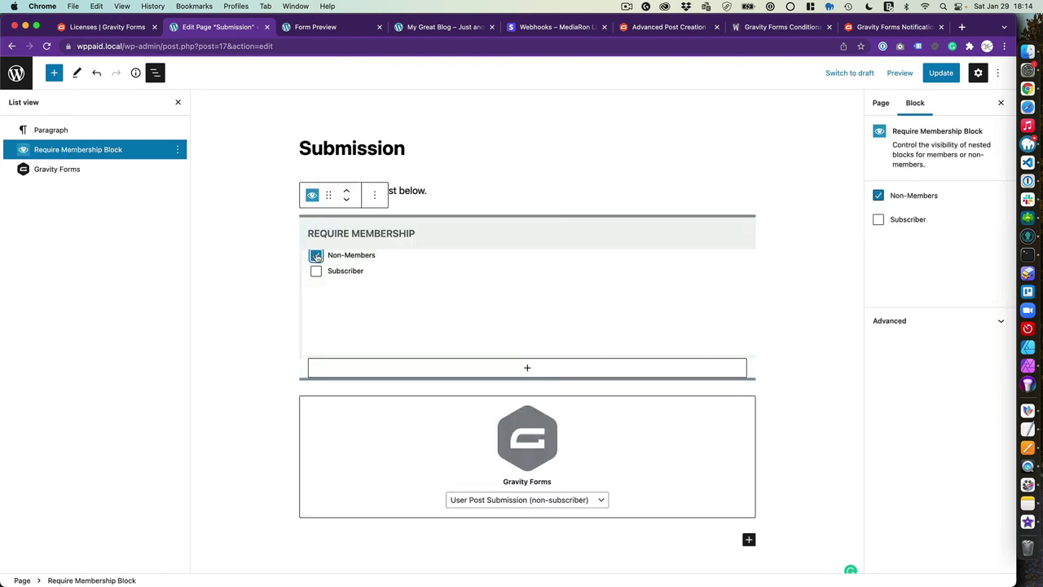
{"action": "left_click", "coordinate": [409, 424]}
{"action": "left_click_drag", "start_coordinate": [328, 266], "coordinate": [429, 259]}
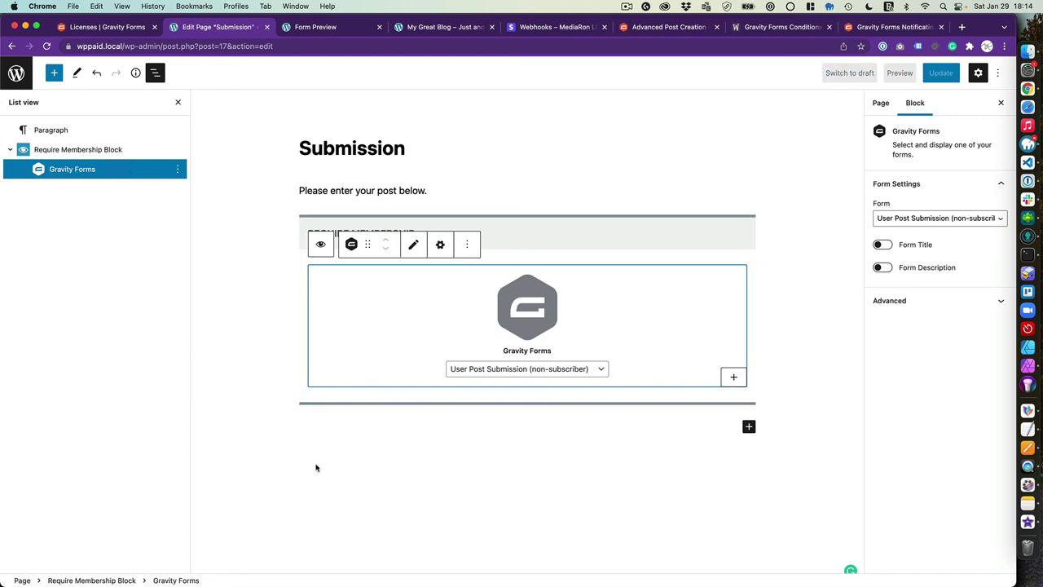
Duplicate the block, restrict it to Subscribers and embed the User Post Submission (subscriber) form
{"action": "left_click", "coordinate": [435, 433]}
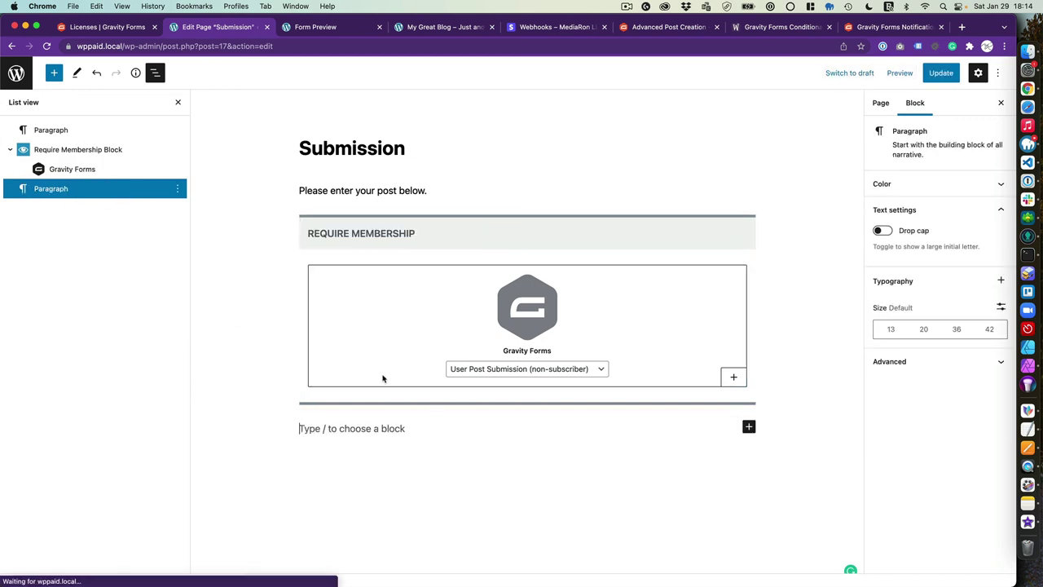
{"action": "left_click", "coordinate": [424, 246]}
{"action": "left_click", "coordinate": [375, 198]}
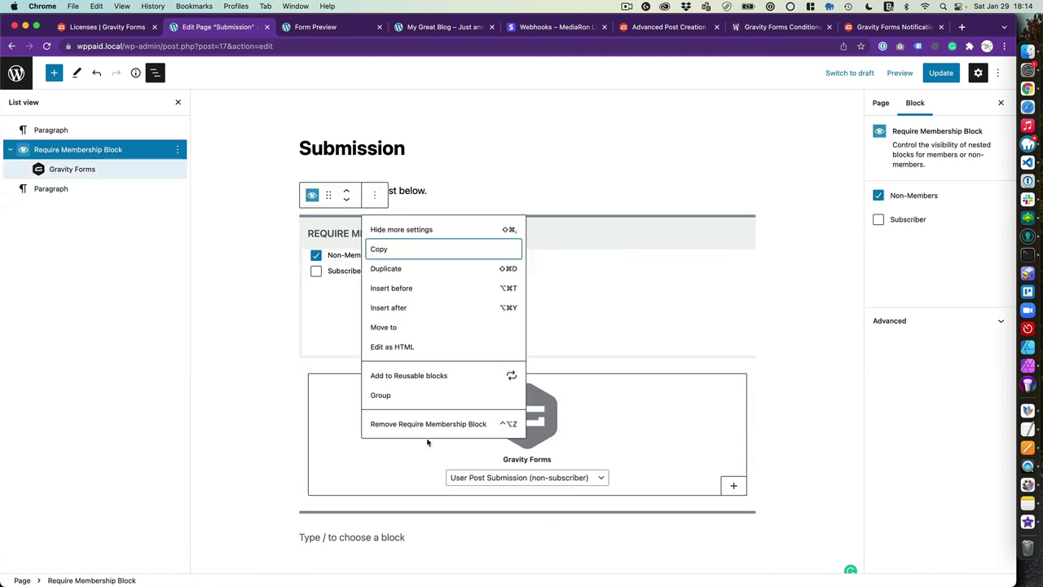
{"action": "left_click", "coordinate": [387, 269]}
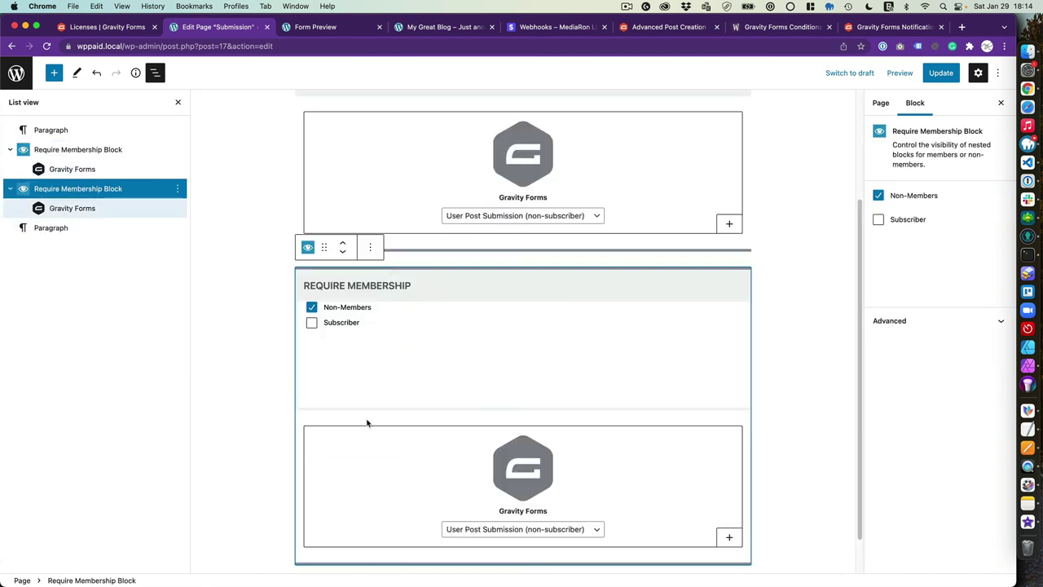
{"action": "left_click", "coordinate": [312, 307]}
{"action": "left_click", "coordinate": [312, 323]}
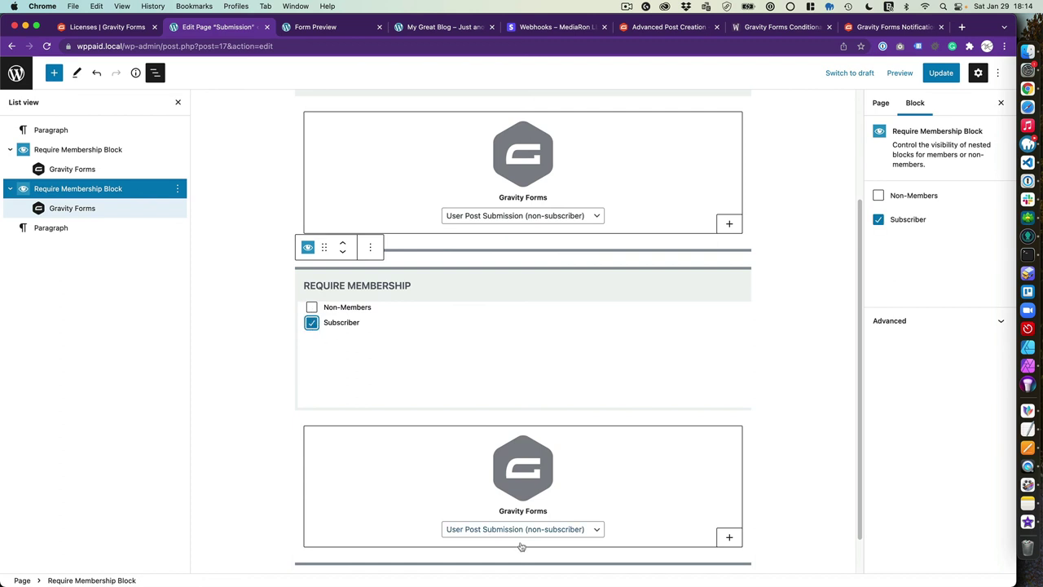
{"action": "left_click", "coordinate": [515, 537]}
{"action": "left_click", "coordinate": [532, 489]}
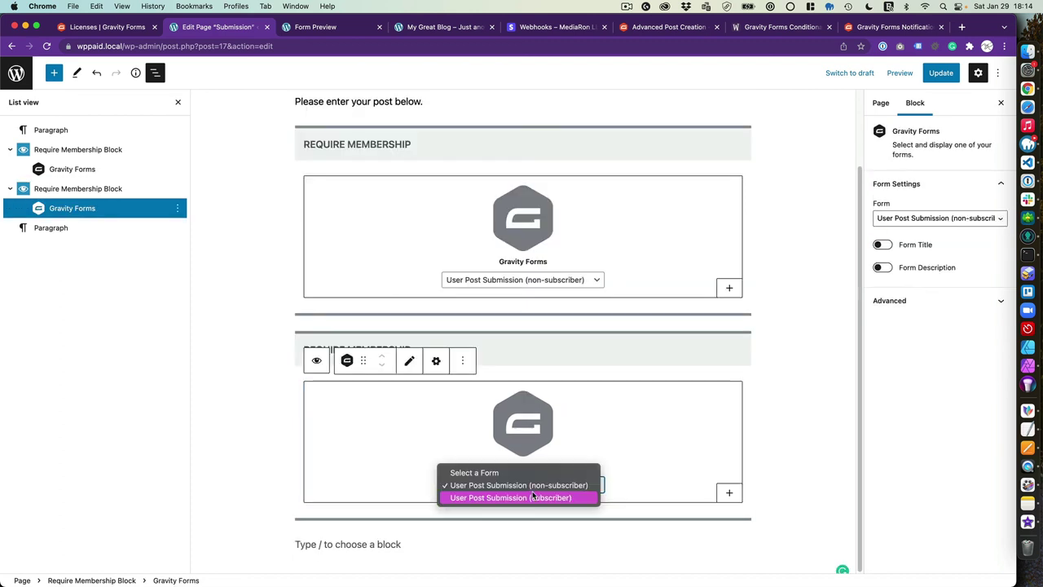
{"action": "left_click", "coordinate": [533, 498]}
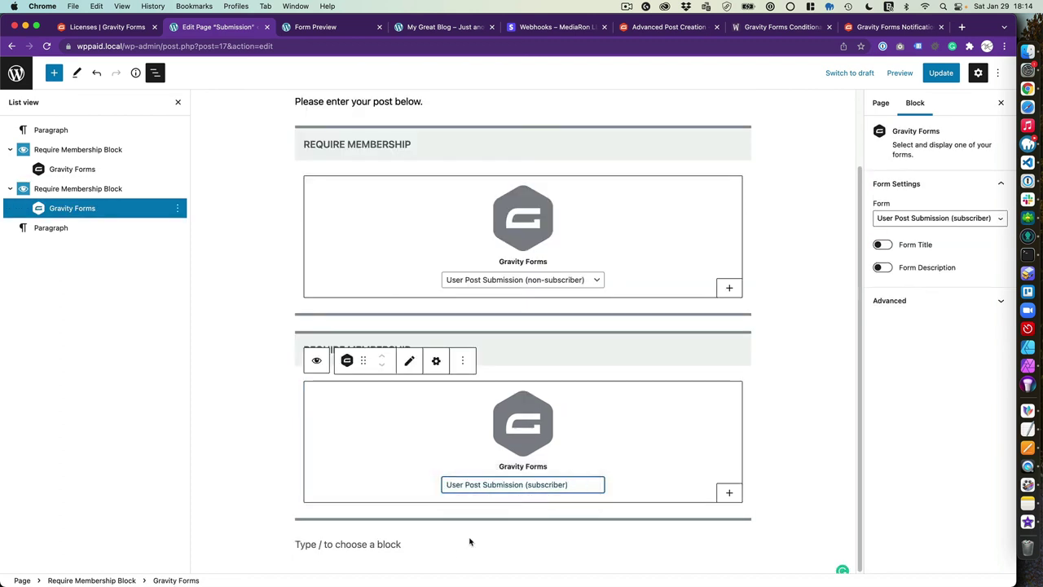
Update the Submission page and view it on the site
{"action": "left_click", "coordinate": [371, 544]}
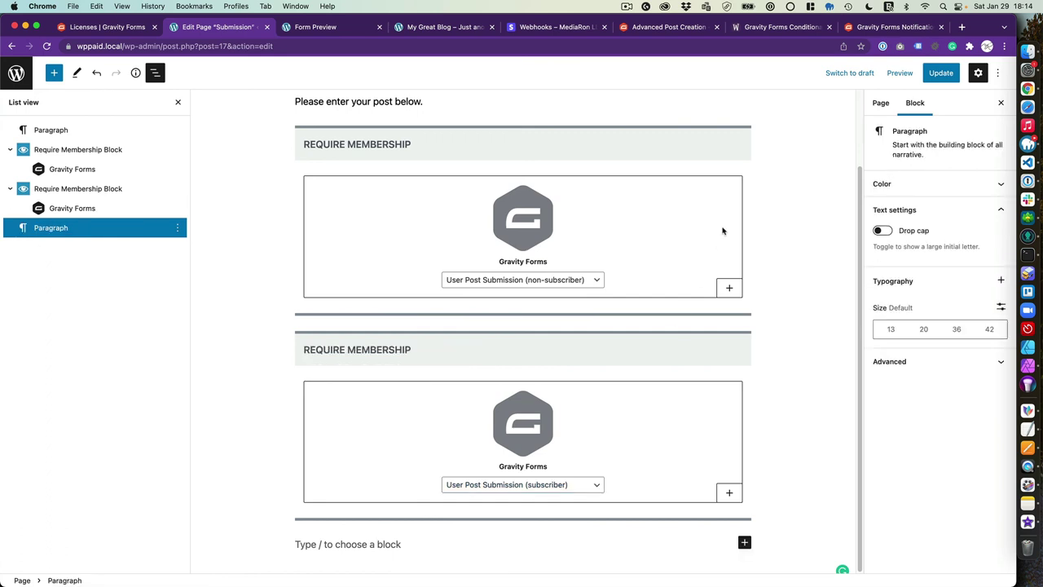
{"action": "left_click", "coordinate": [940, 73]}
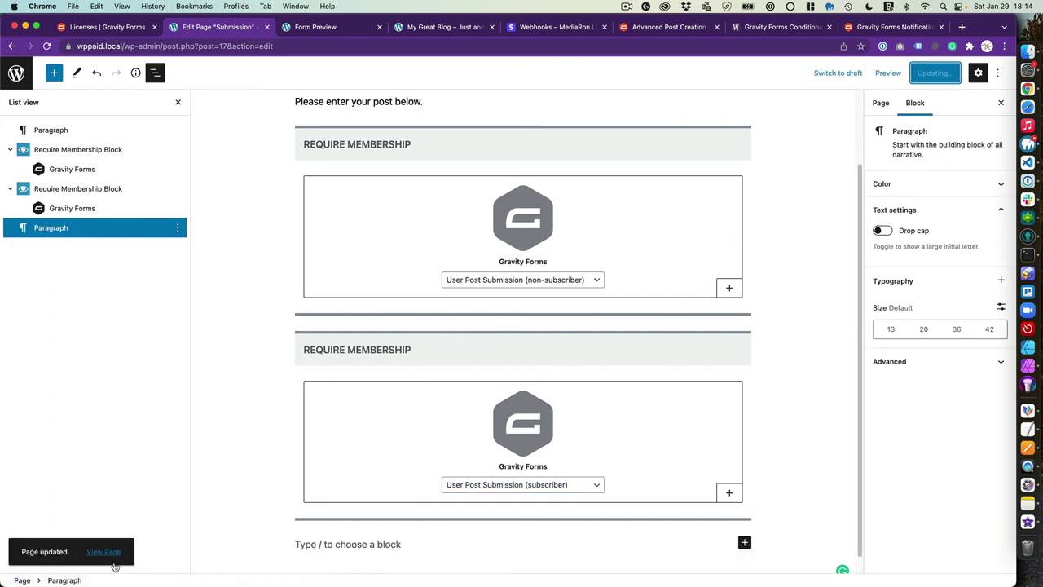
{"action": "left_click", "coordinate": [105, 553]}
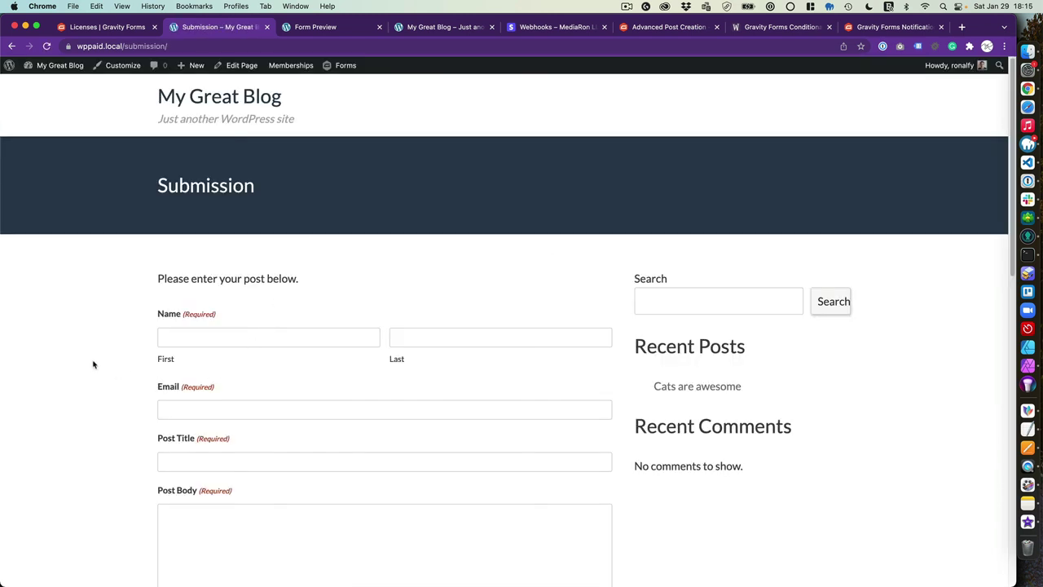
Scroll the live Submission page to verify the $3.99 total and credit card fields appear for the admin
{"action": "scroll", "coordinate": [106, 320], "scroll_direction": "down", "scroll_amount": 10}
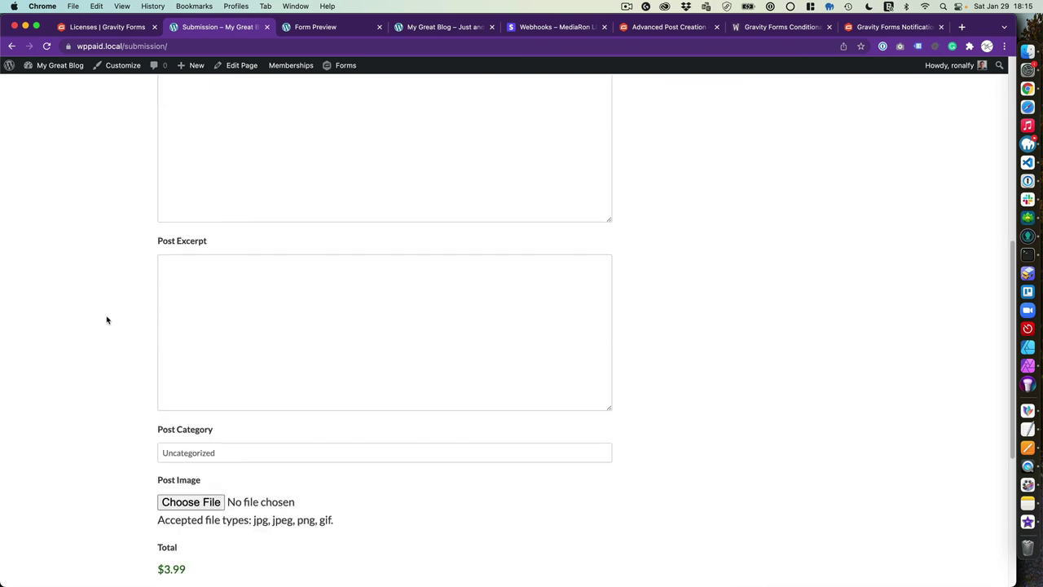
{"action": "scroll", "coordinate": [107, 317], "scroll_direction": "up", "scroll_amount": 10}
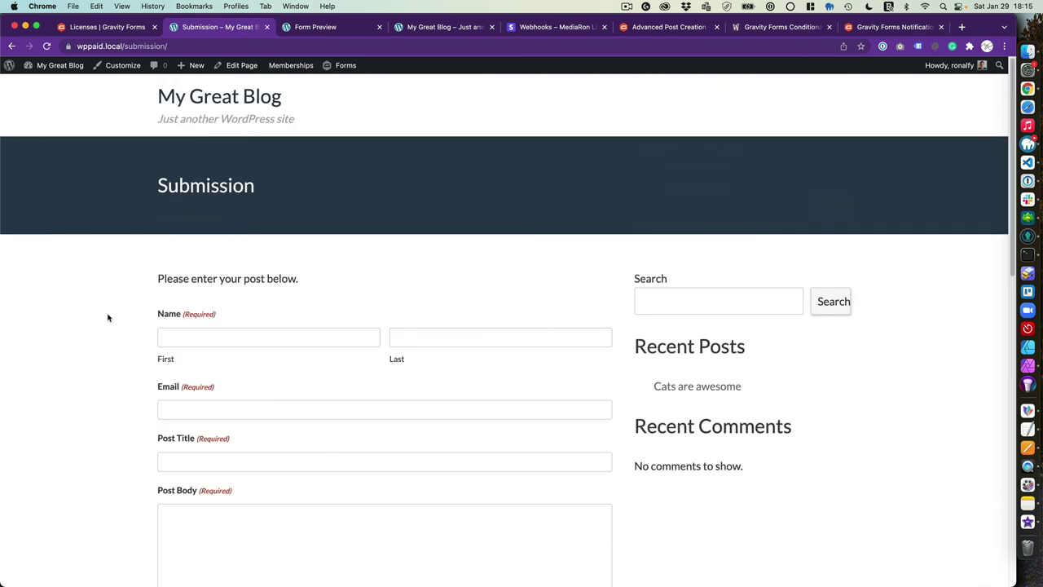
{"action": "scroll", "coordinate": [77, 419], "scroll_direction": "down", "scroll_amount": 10}
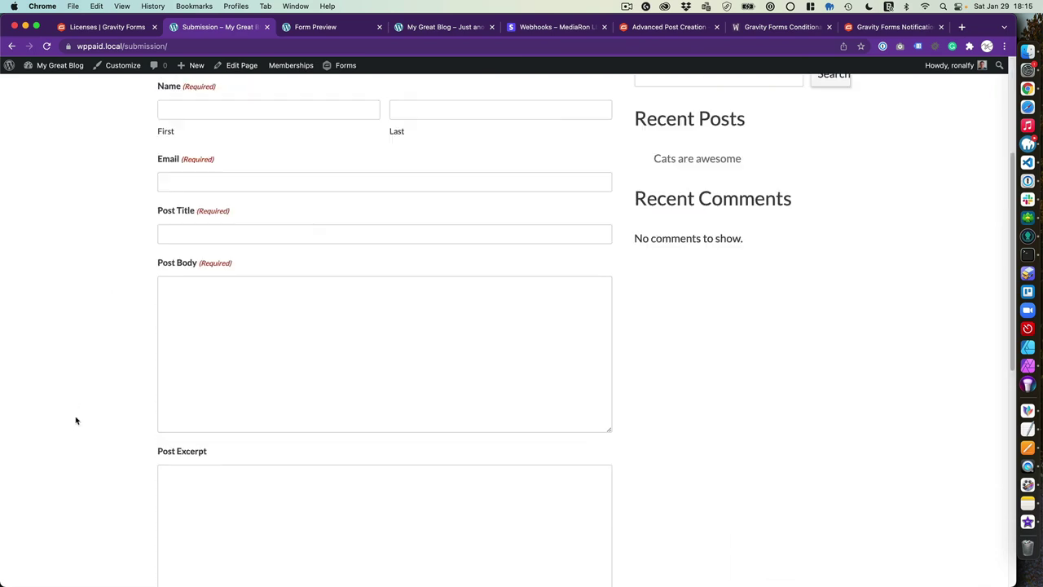
{"action": "left_click_drag", "start_coordinate": [202, 431], "coordinate": [157, 436]}
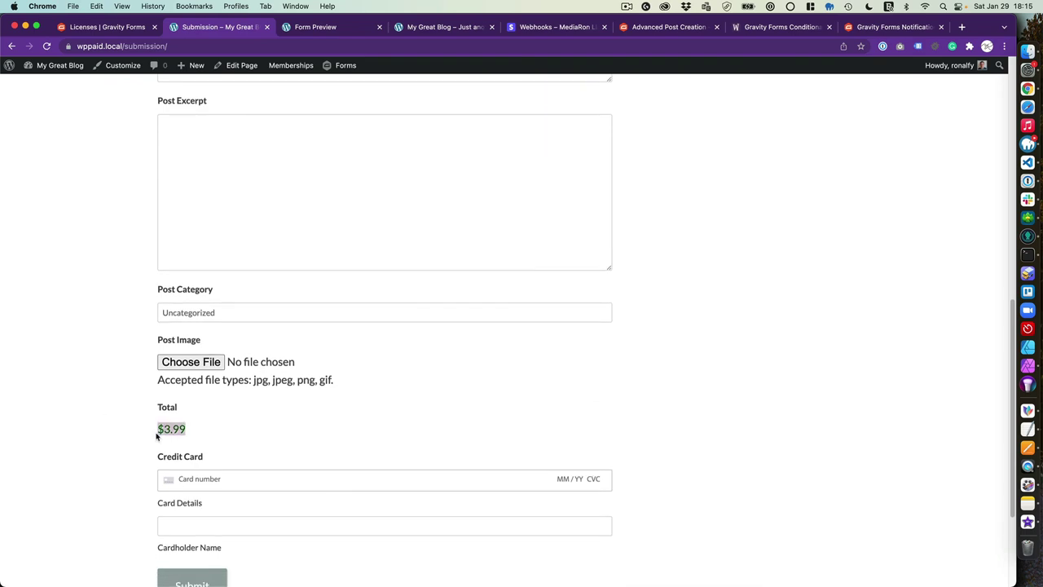
{"action": "left_click", "coordinate": [186, 434]}
{"action": "key", "text": "ctrl+Up"}
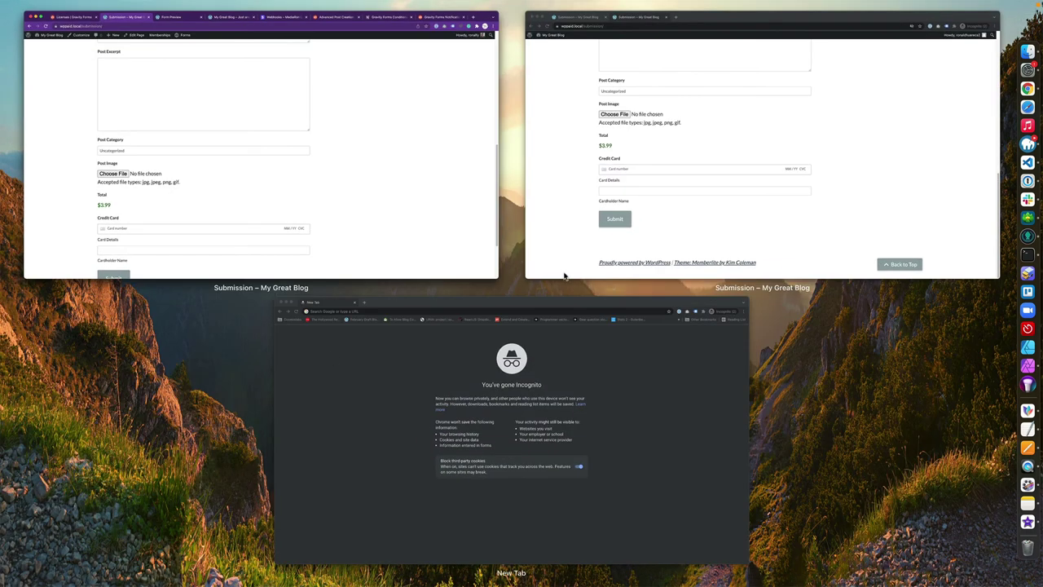
In the private window, reload the Submission page and check the subscriber sees the free form
{"action": "left_click", "coordinate": [694, 214]}
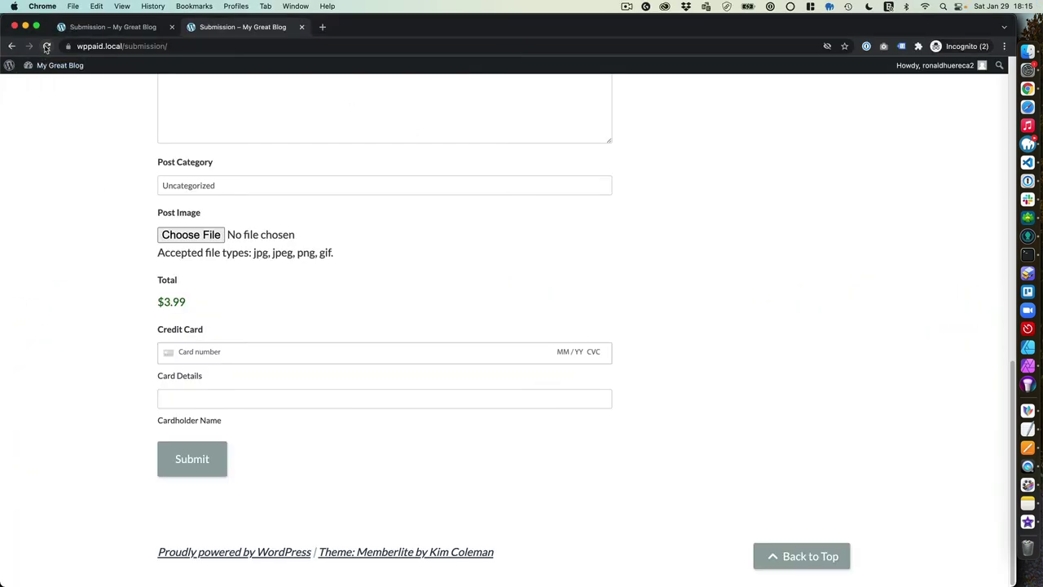
{"action": "key", "text": "super+r"}
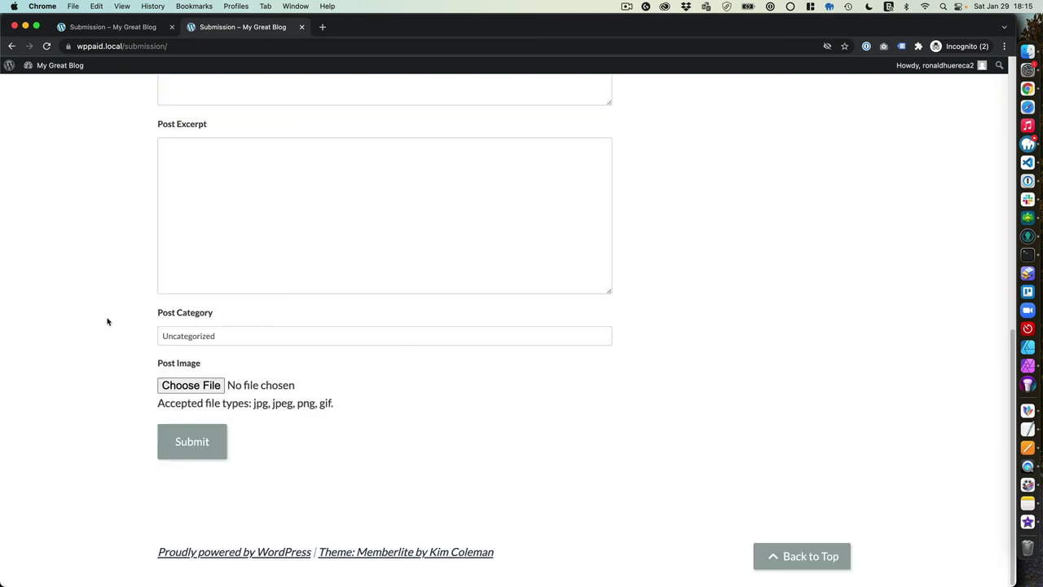
{"action": "scroll", "coordinate": [107, 321], "scroll_direction": "up", "scroll_amount": 7}
{"action": "scroll", "coordinate": [107, 322], "scroll_direction": "down", "scroll_amount": 4}
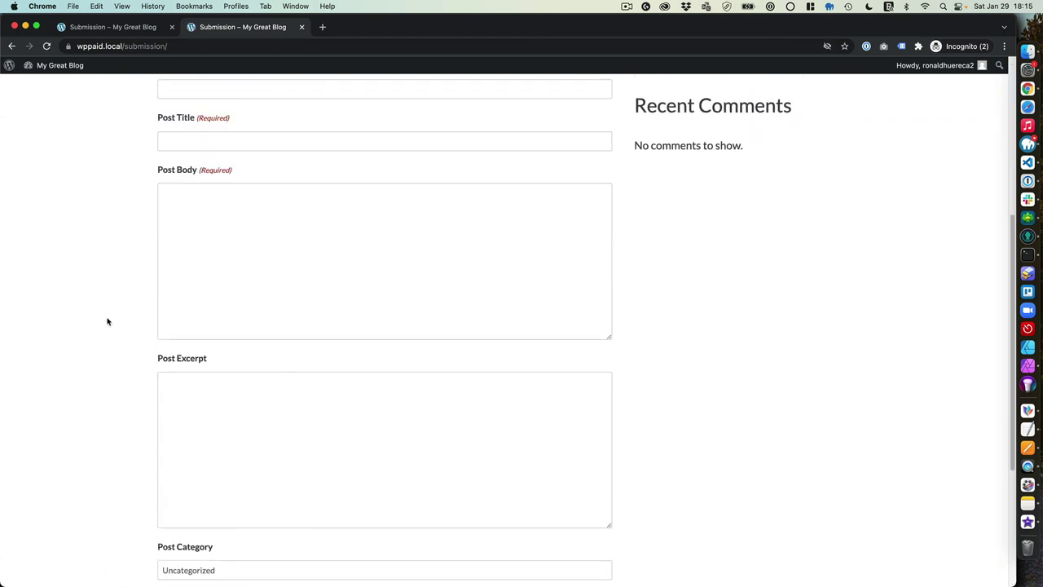
{"action": "scroll", "coordinate": [107, 322], "scroll_direction": "up", "scroll_amount": 1}
Log out of the subscriber account and reload the Submission page as a visitor
{"action": "left_click", "coordinate": [174, 46]}
{"action": "key", "text": "super+c"}
{"action": "mouse_move", "coordinate": [926, 107]}
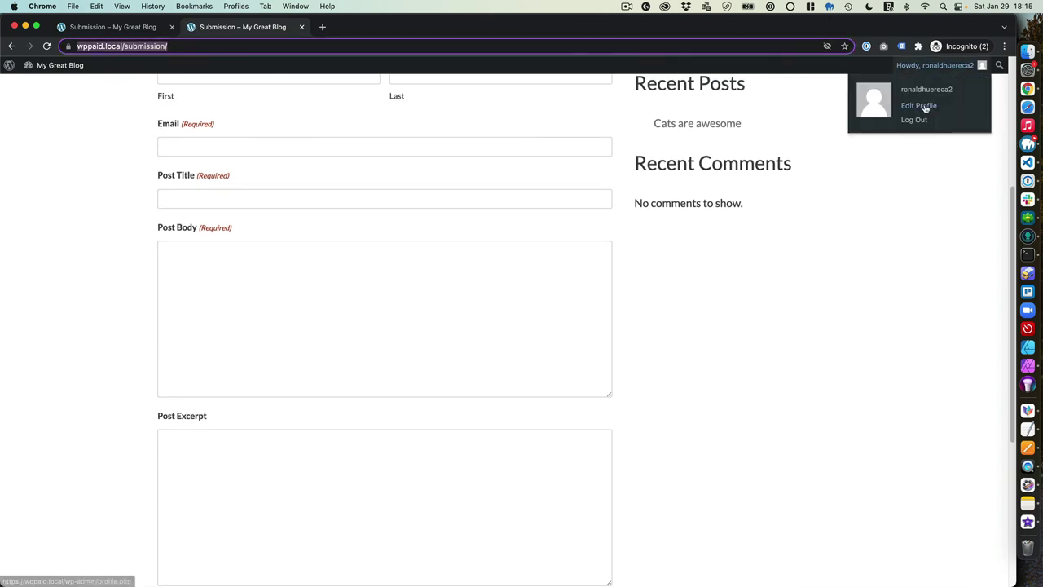
{"action": "left_click", "coordinate": [924, 128]}
{"action": "left_click", "coordinate": [915, 120]}
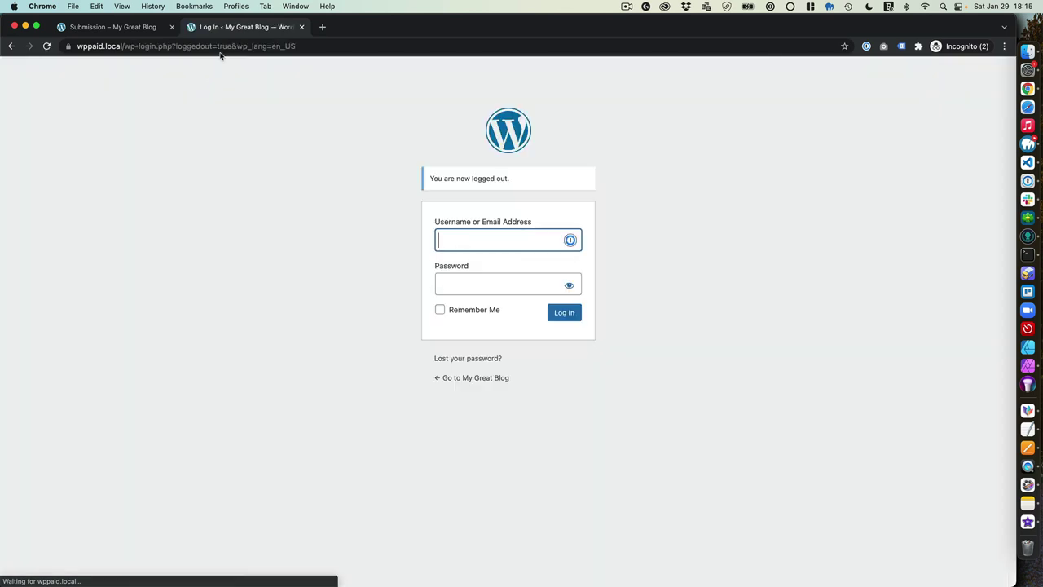
{"action": "left_click", "coordinate": [222, 46]}
{"action": "key", "text": "super+v"}
{"action": "key", "text": "Return"}
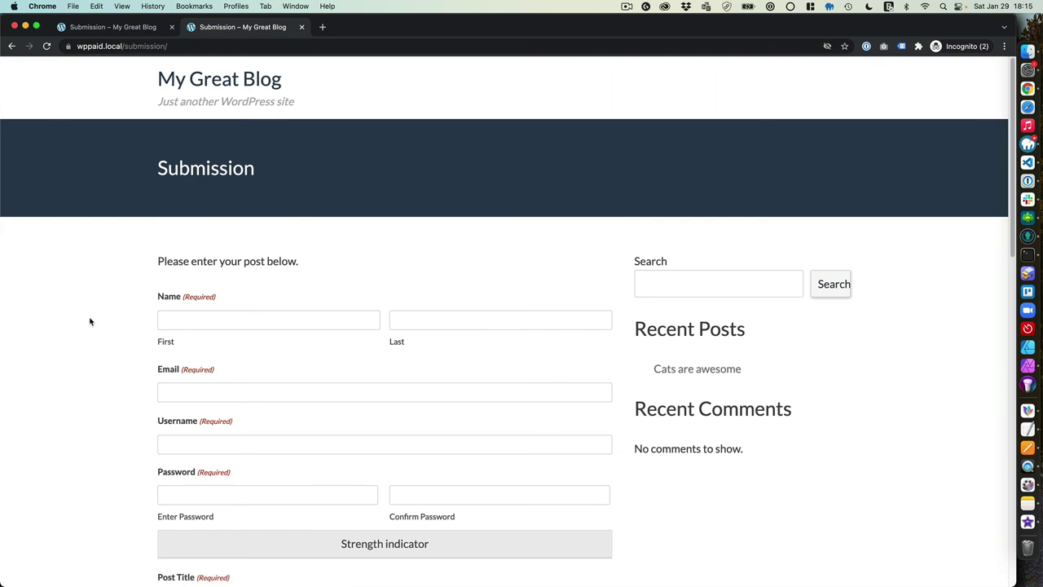
Go to the site's login page at wppaid.local/login
{"action": "scroll", "coordinate": [90, 321], "scroll_direction": "down", "scroll_amount": 2}
{"action": "scroll", "coordinate": [89, 321], "scroll_direction": "down", "scroll_amount": 10}
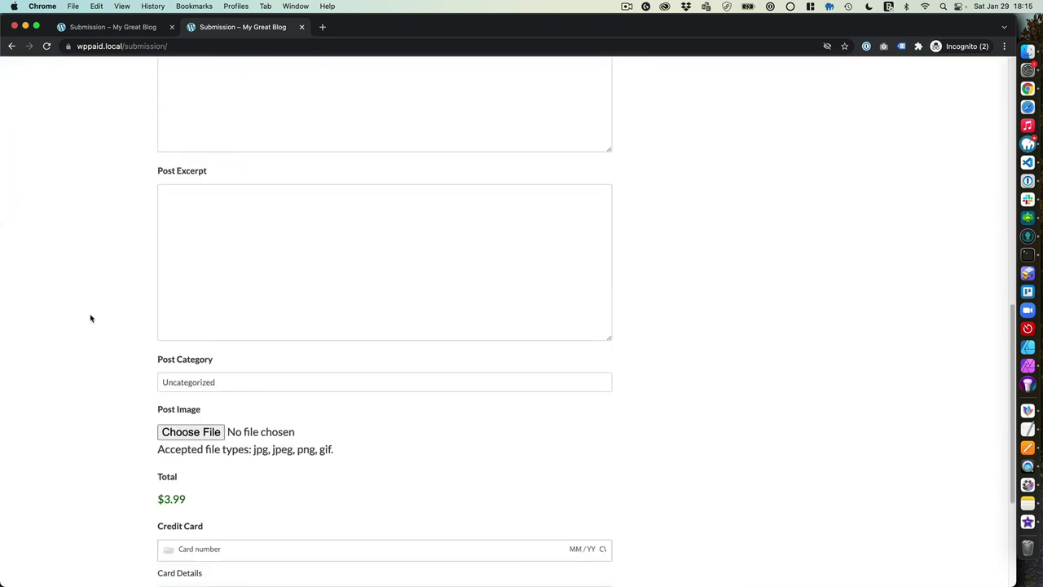
{"action": "scroll", "coordinate": [171, 399], "scroll_direction": "up", "scroll_amount": 6}
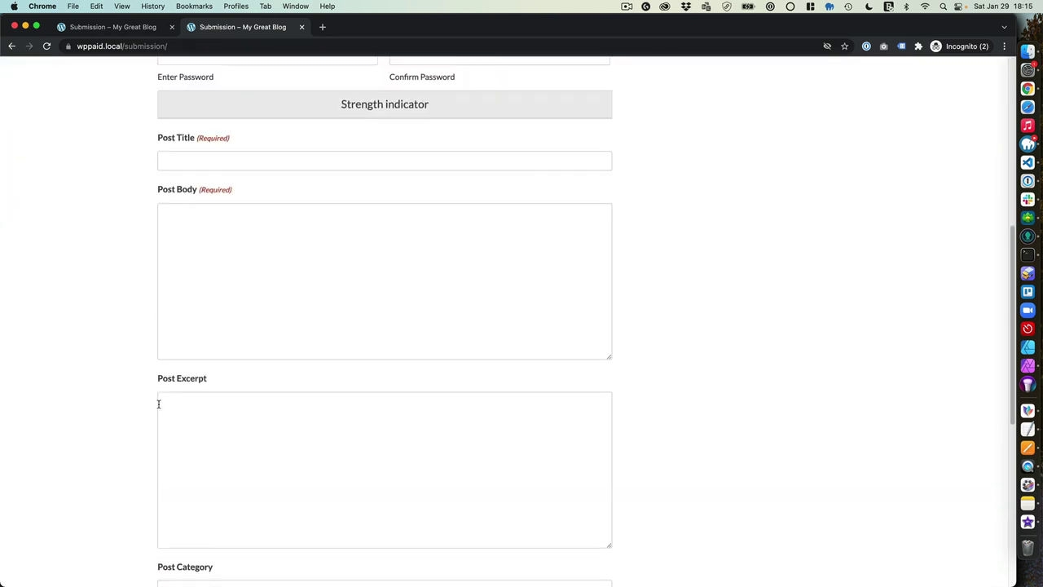
{"action": "scroll", "coordinate": [173, 416], "scroll_direction": "up", "scroll_amount": 5}
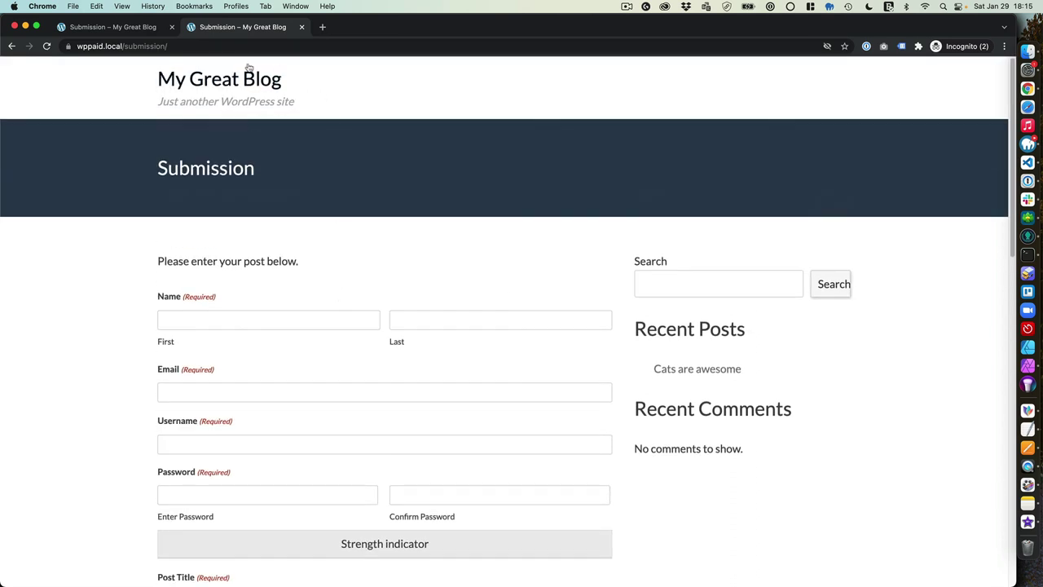
{"action": "left_click", "coordinate": [205, 46]}
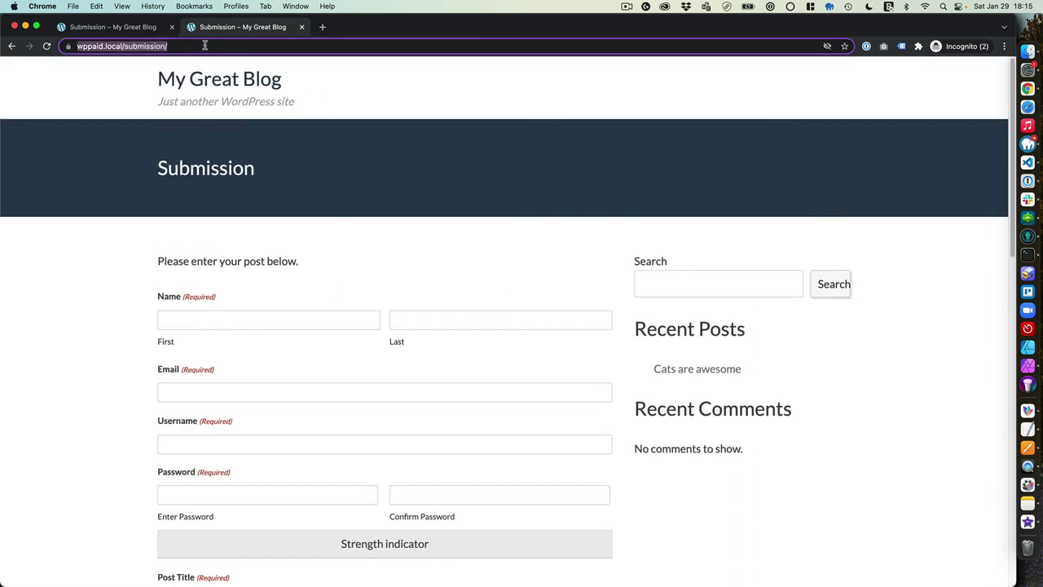
{"action": "left_click", "coordinate": [126, 46]}
{"action": "left_click_drag", "start_coordinate": [149, 45], "coordinate": [281, 47]}
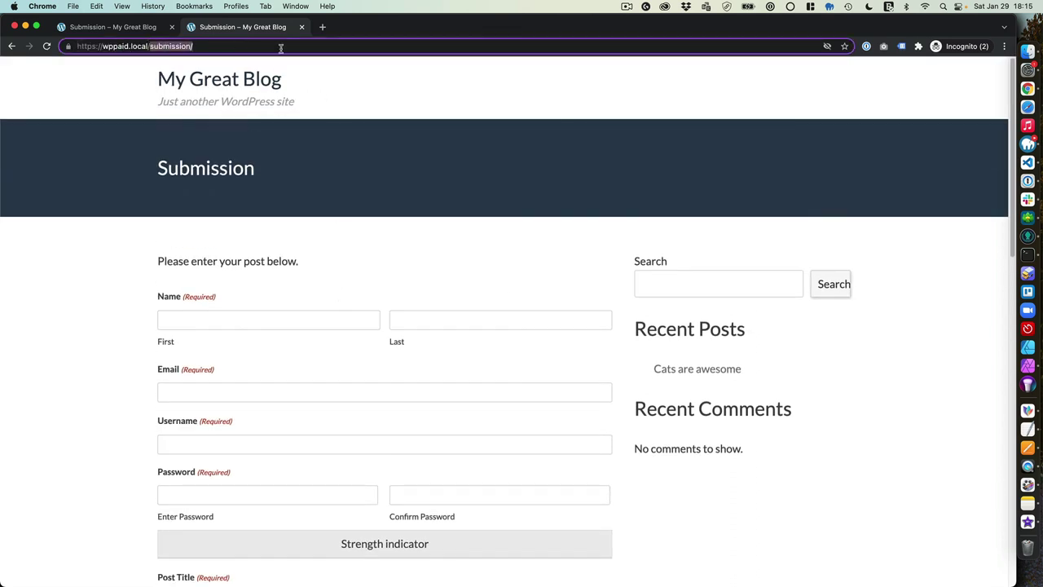
{"action": "type", "text": "login"}
{"action": "key", "text": "Return"}
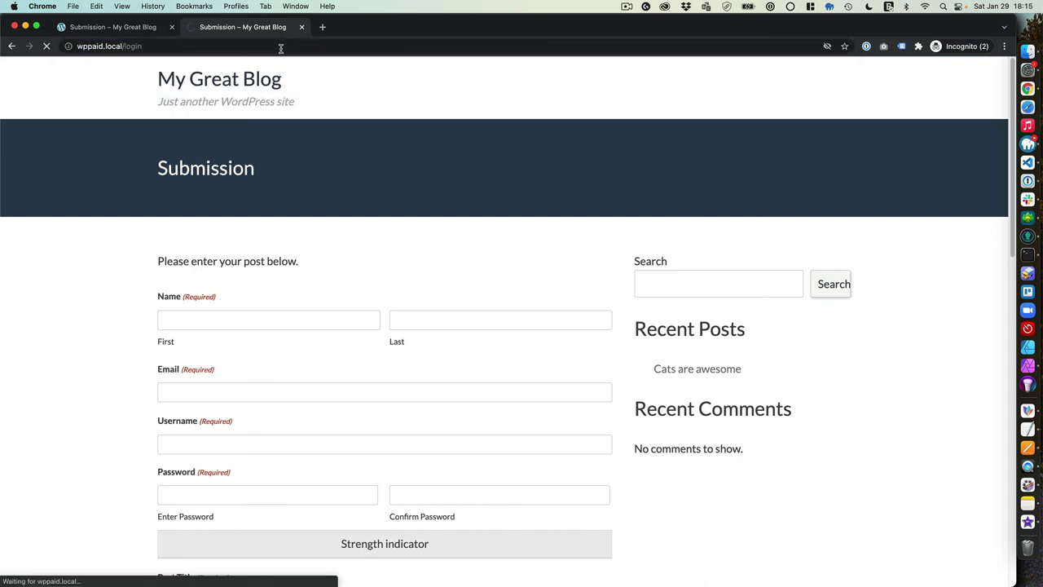
Log in with the existing member's username and password
{"action": "left_click", "coordinate": [207, 293]}
{"action": "left_click", "coordinate": [405, 286]}
{"action": "left_click", "coordinate": [220, 294]}
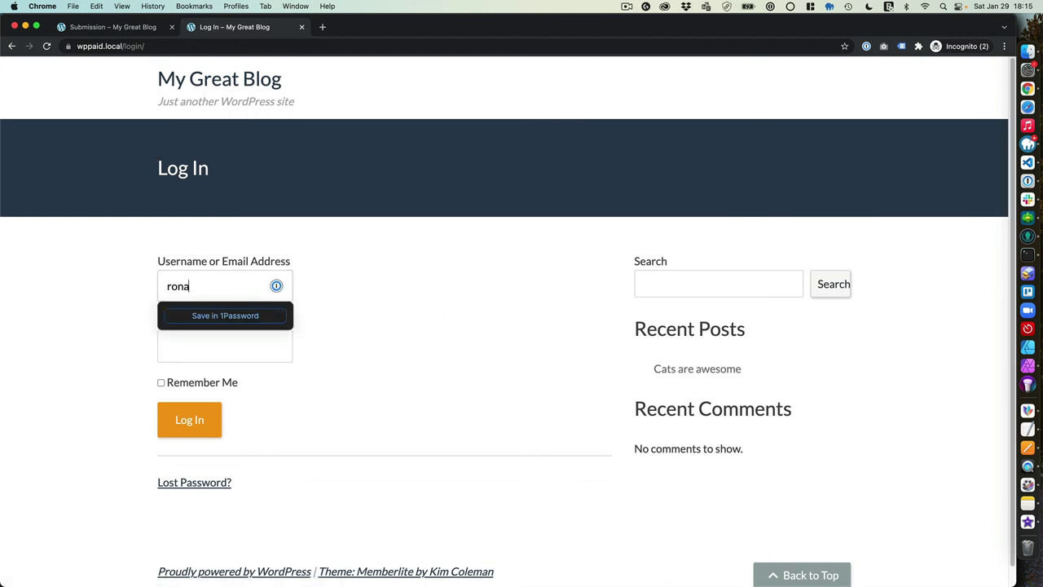
{"action": "key", "text": "Tab"}
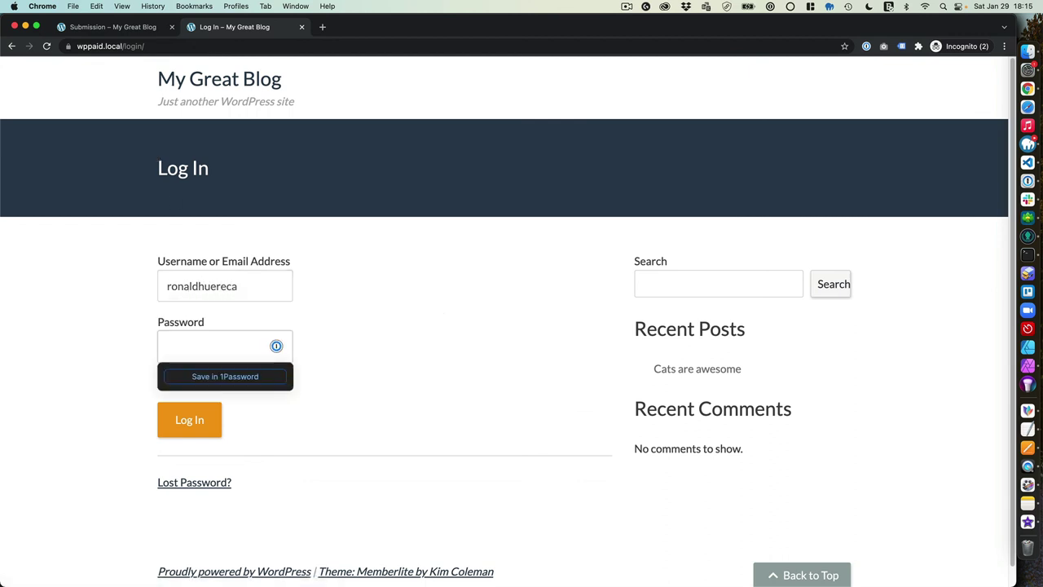
{"action": "type", "text": "••"}
{"action": "left_click", "coordinate": [194, 422]}
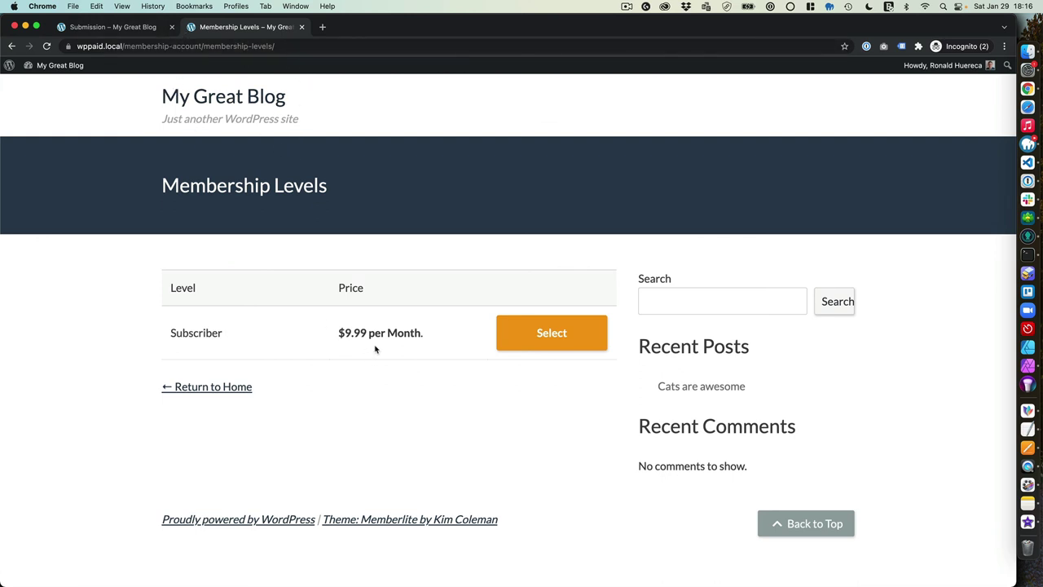
Choose the Subscriber membership level at $9.99 per Month
{"action": "left_click_drag", "start_coordinate": [332, 341], "coordinate": [441, 339]}
{"action": "left_click", "coordinate": [440, 339]}
{"action": "left_click", "coordinate": [513, 340]}
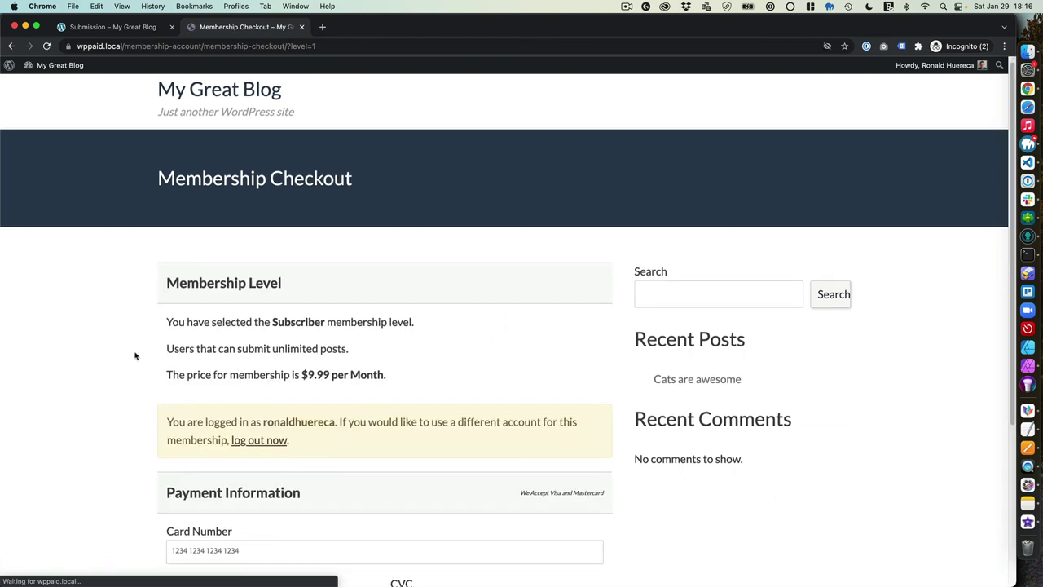
{"action": "scroll", "coordinate": [137, 351], "scroll_direction": "down", "scroll_amount": 5}
{"action": "scroll", "coordinate": [267, 310], "scroll_direction": "up", "scroll_amount": 3}
{"action": "scroll", "coordinate": [270, 323], "scroll_direction": "down", "scroll_amount": 3}
{"action": "left_click", "coordinate": [270, 321]}
{"action": "type", "text": "4242 4242 4242 4242"}
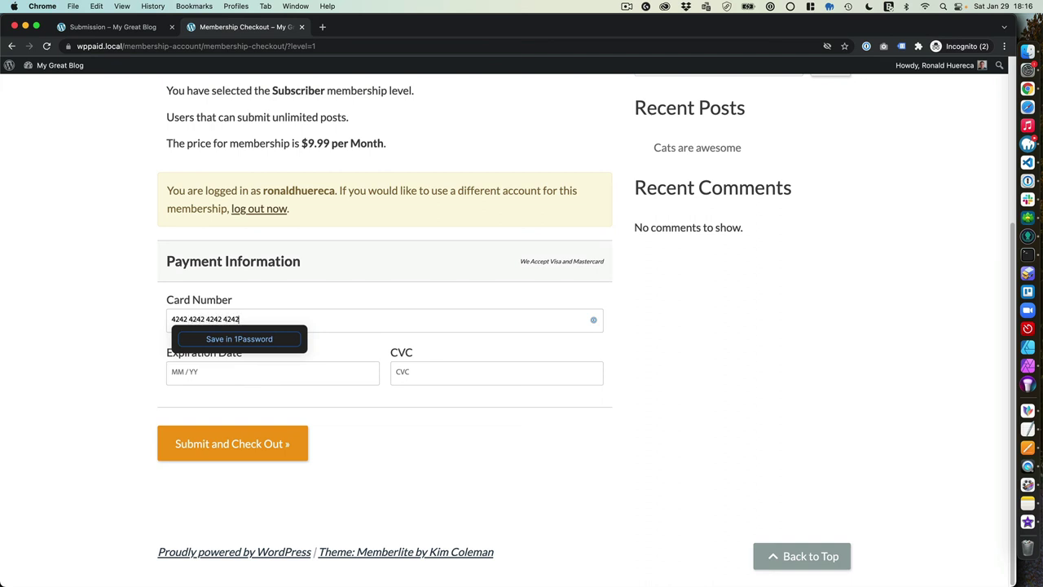
{"action": "left_click", "coordinate": [272, 372]}
{"action": "type", "text": "01 / 23"}
{"action": "left_click", "coordinate": [399, 372]}
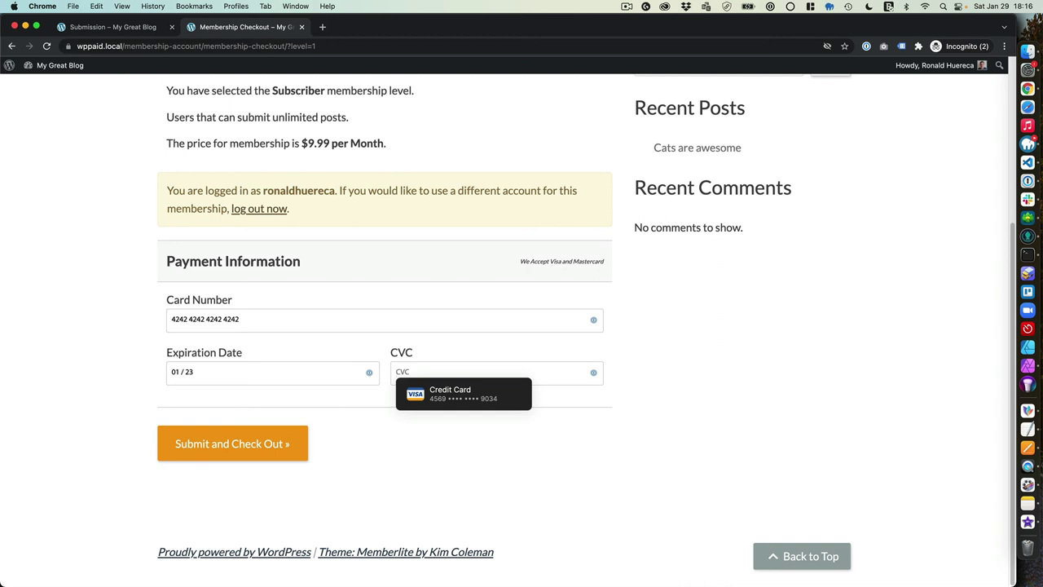
{"action": "type", "text": "123"}
{"action": "left_click", "coordinate": [198, 436]}
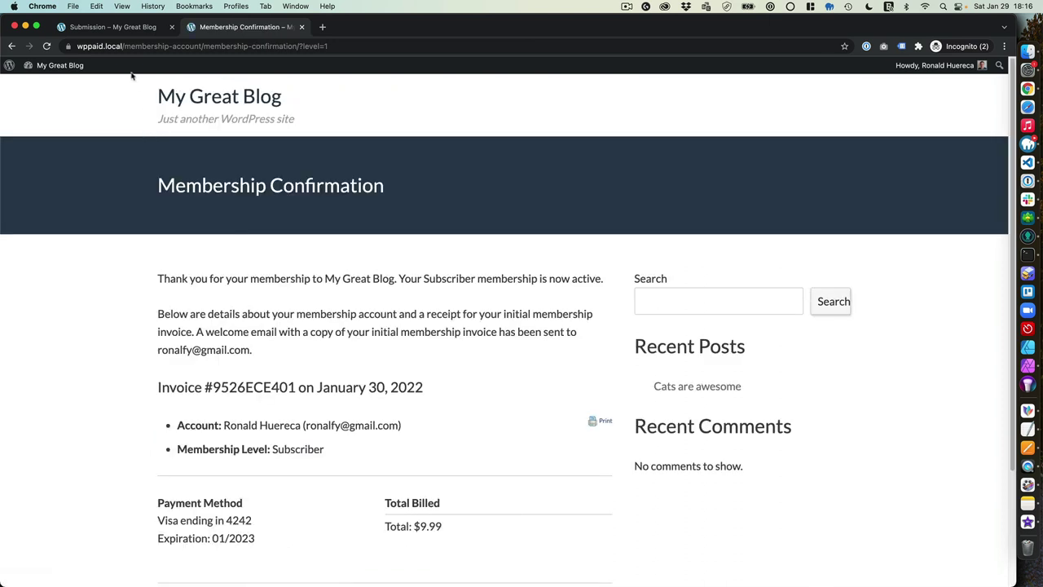
Reopen wppaid.local/submission as the new member and confirm no total or credit card fields appear
{"action": "left_click_drag", "start_coordinate": [125, 46], "coordinate": [574, 103]}
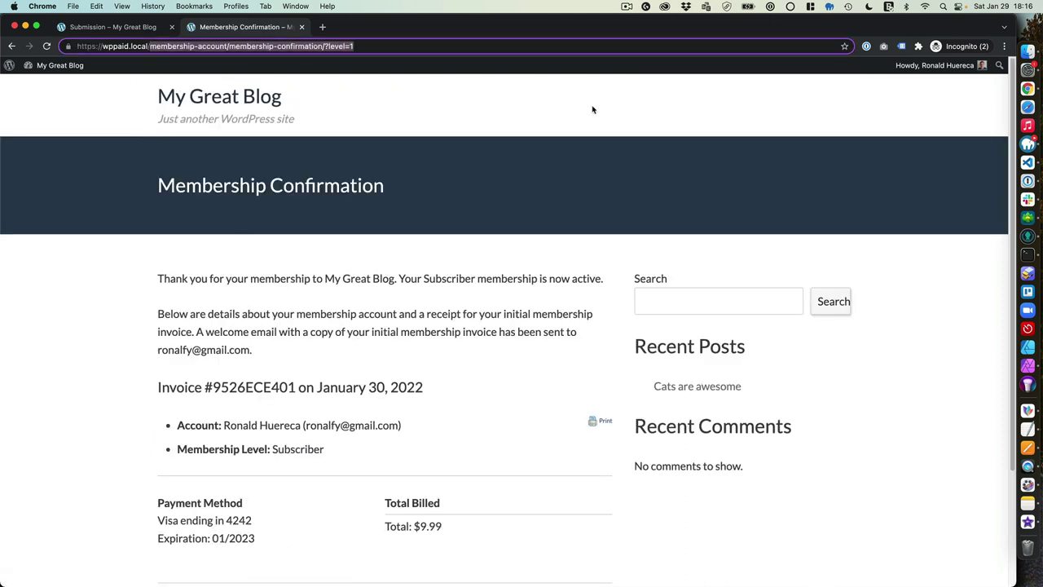
{"action": "type", "text": "sub"}
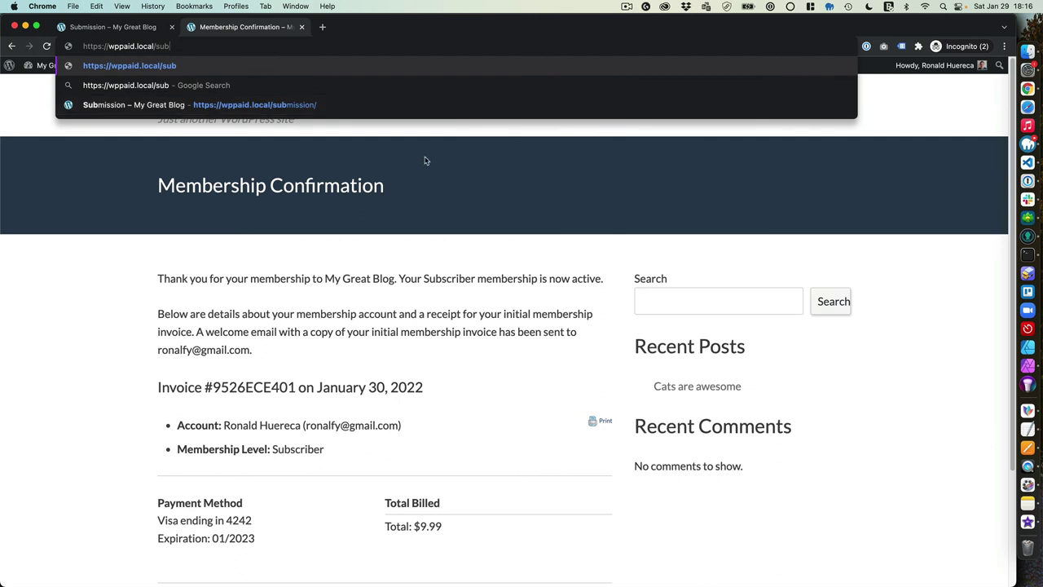
{"action": "left_click", "coordinate": [316, 105]}
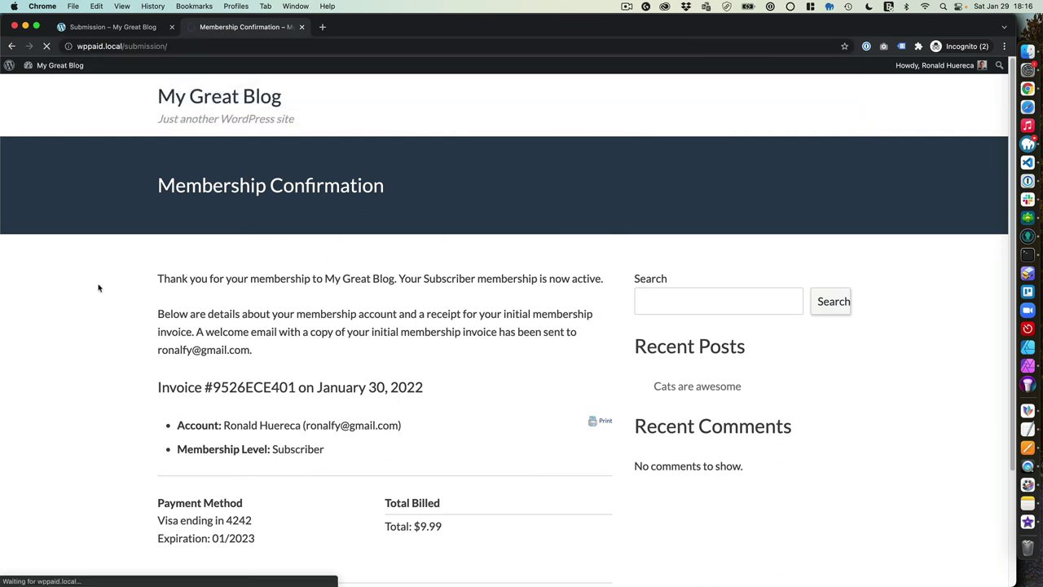
{"action": "scroll", "coordinate": [107, 341], "scroll_direction": "down", "scroll_amount": 10}
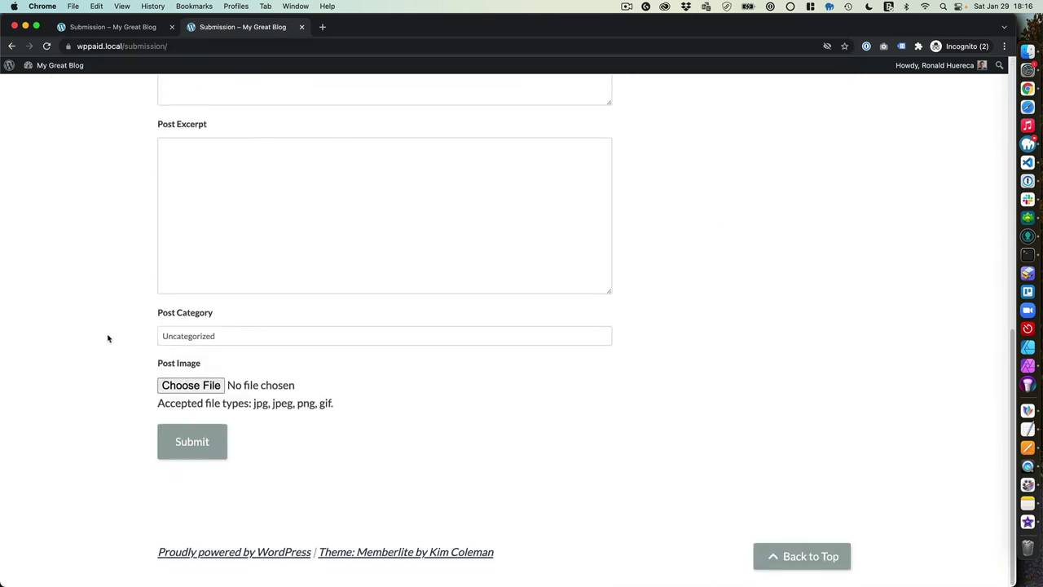
{"action": "scroll", "coordinate": [108, 341], "scroll_direction": "up", "scroll_amount": 10}
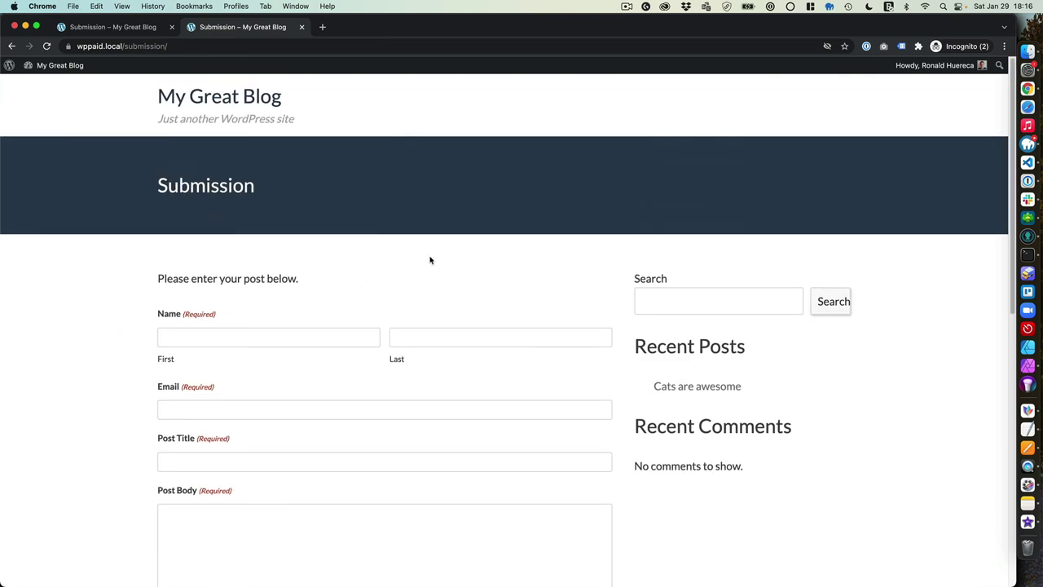
{"action": "key", "text": "ctrl+Up"}
{"action": "left_click", "coordinate": [654, 184]}
Open Forms from the wp-admin sidebar to list the non-subscriber and subscriber forms
{"action": "mouse_move", "coordinate": [55, 65]}
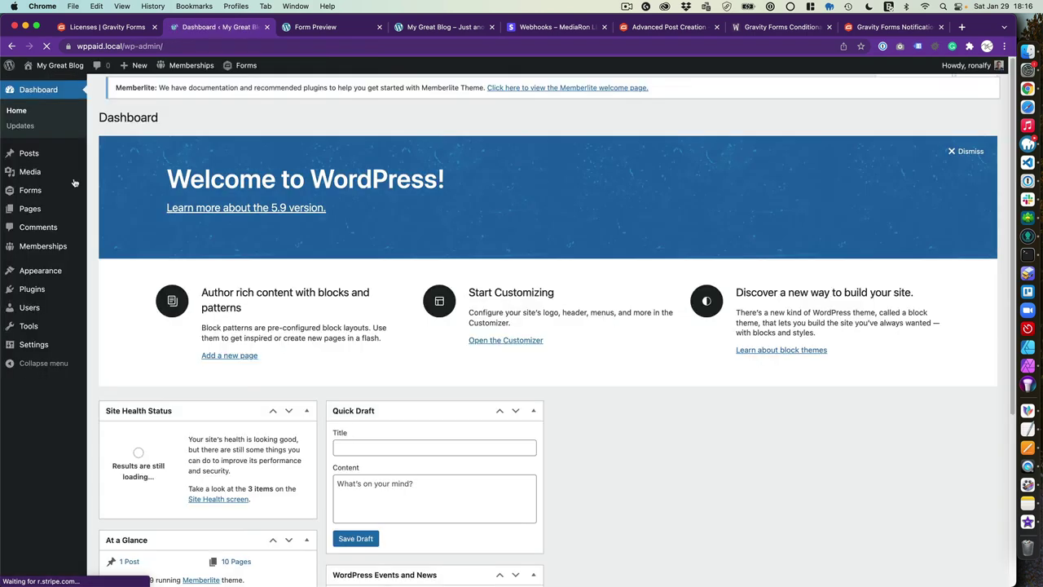
{"action": "mouse_move", "coordinate": [81, 189]}
{"action": "left_click", "coordinate": [123, 198]}
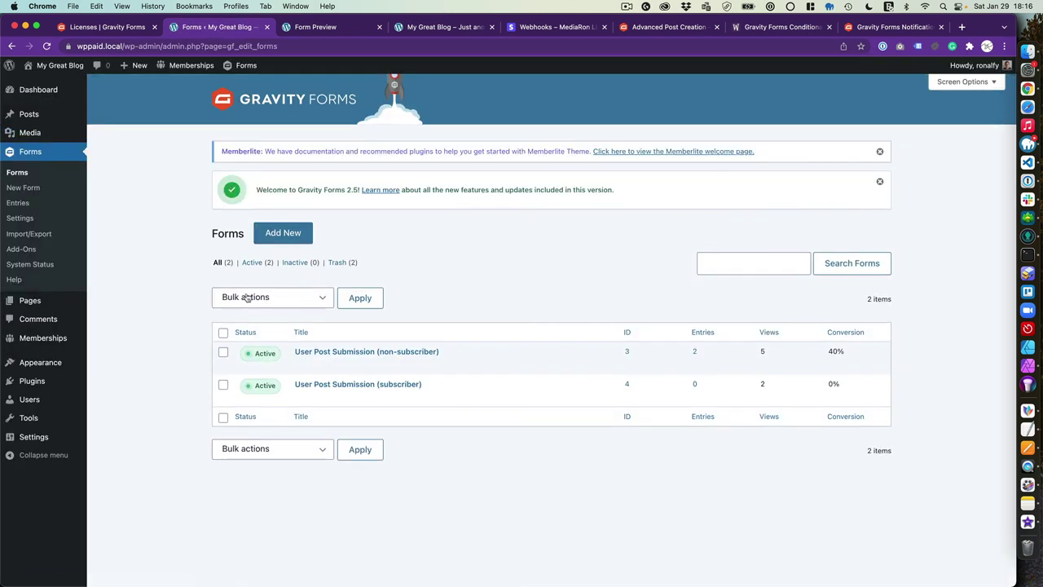
{"action": "mouse_move", "coordinate": [320, 371]}
Show the User Submitted Posts mind map in MindNode, enlarged to 185% to read its pricing tiers and plugins
{"action": "left_click", "coordinate": [1027, 410]}
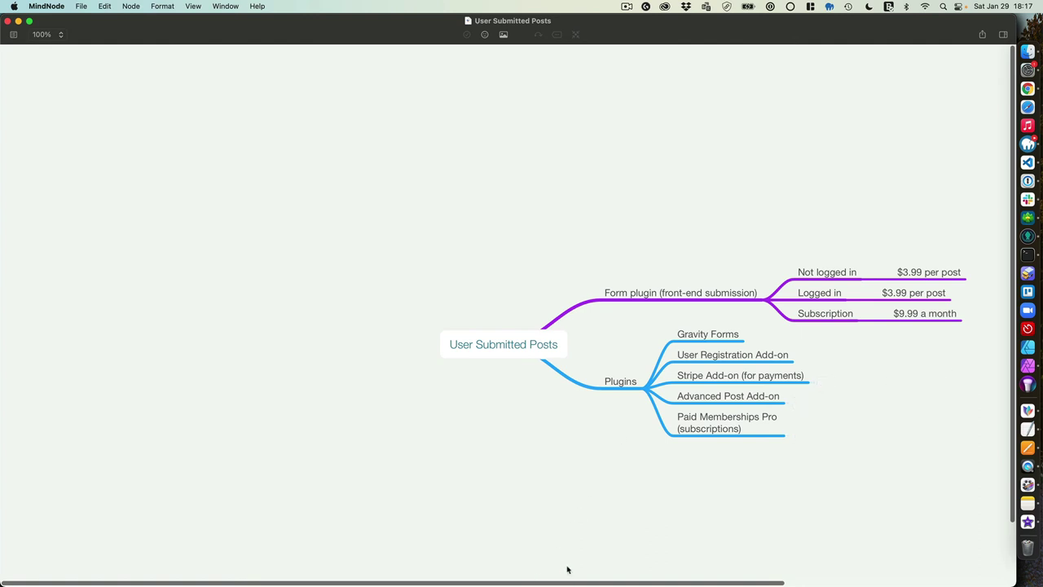
{"action": "left_click_drag", "start_coordinate": [592, 582], "coordinate": [675, 582]}
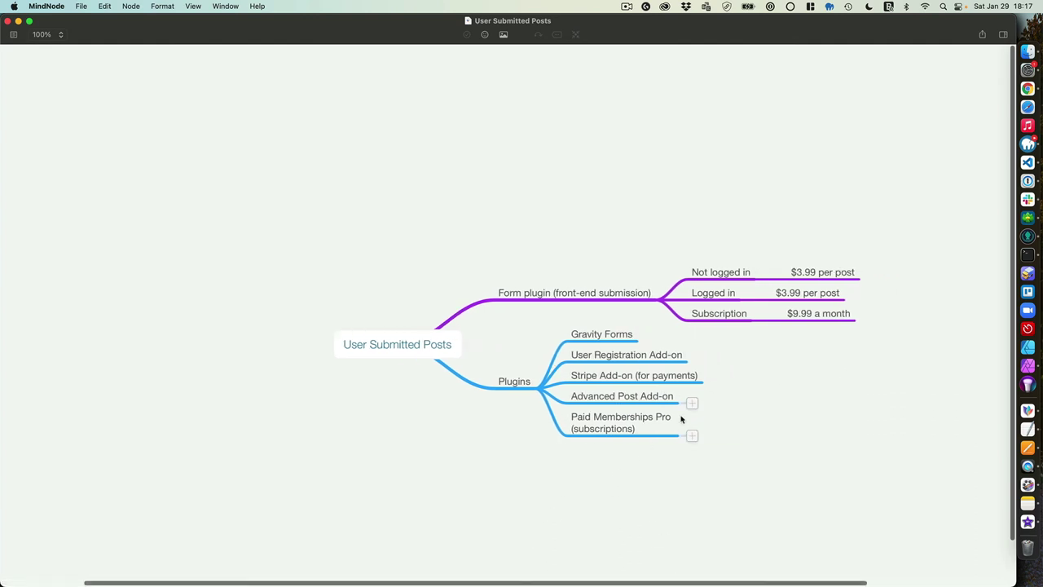
{"action": "scroll", "coordinate": [681, 419], "scroll_direction": "up", "scroll_amount": 5}
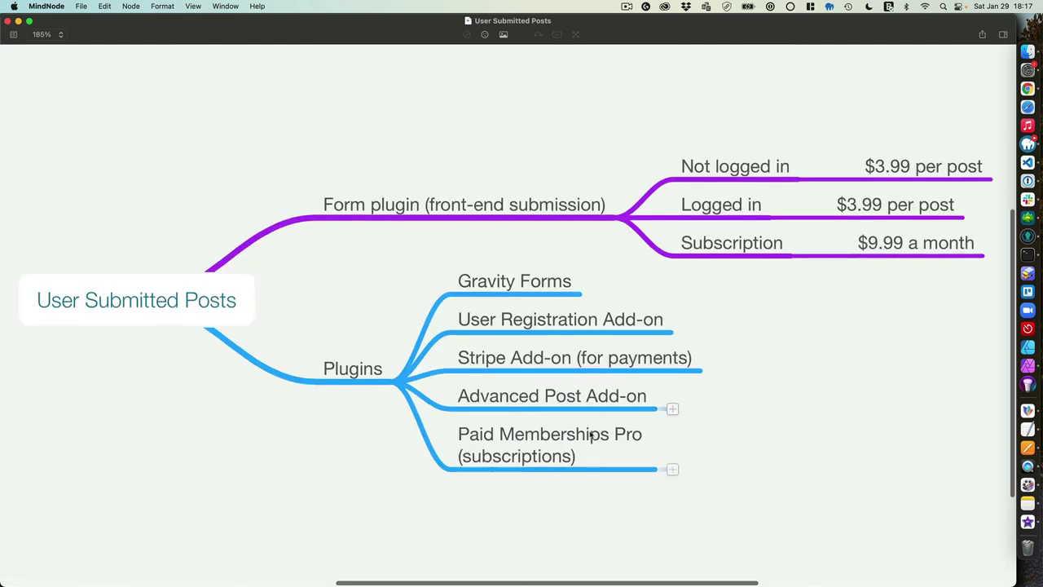